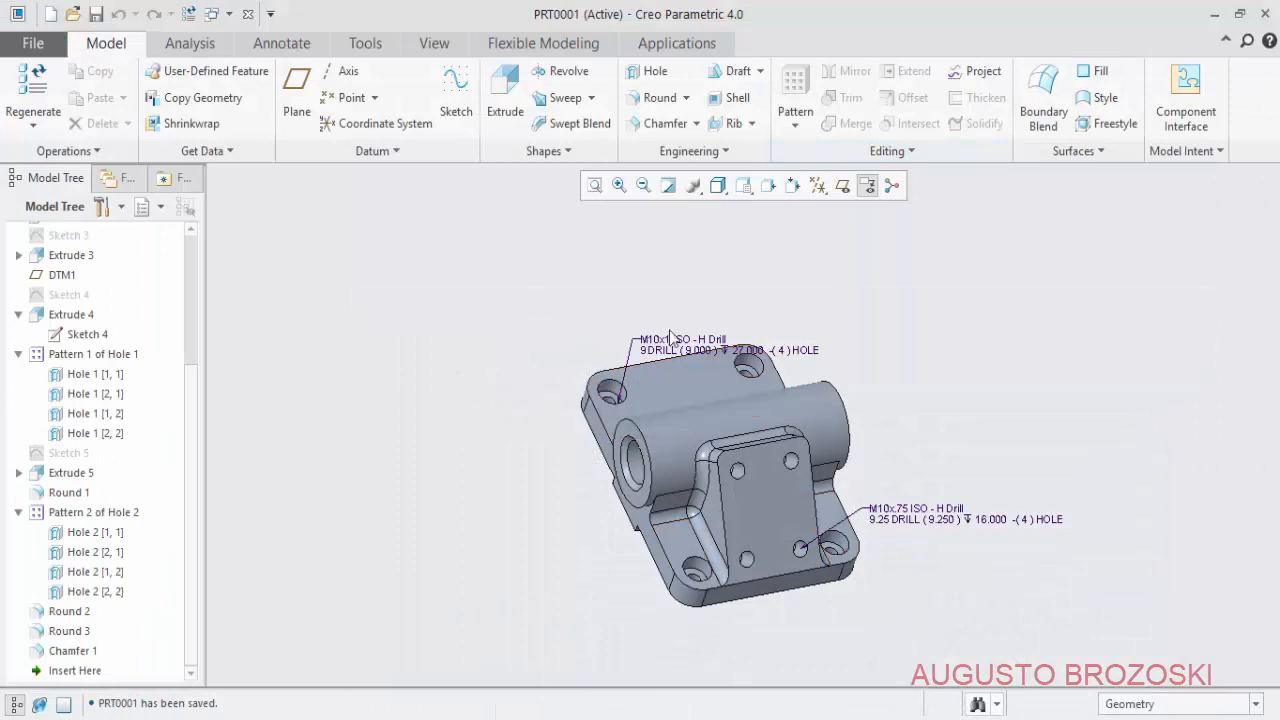
- Return the finished part to its standard orientation
{"action": "left_click", "coordinate": [743, 187]}
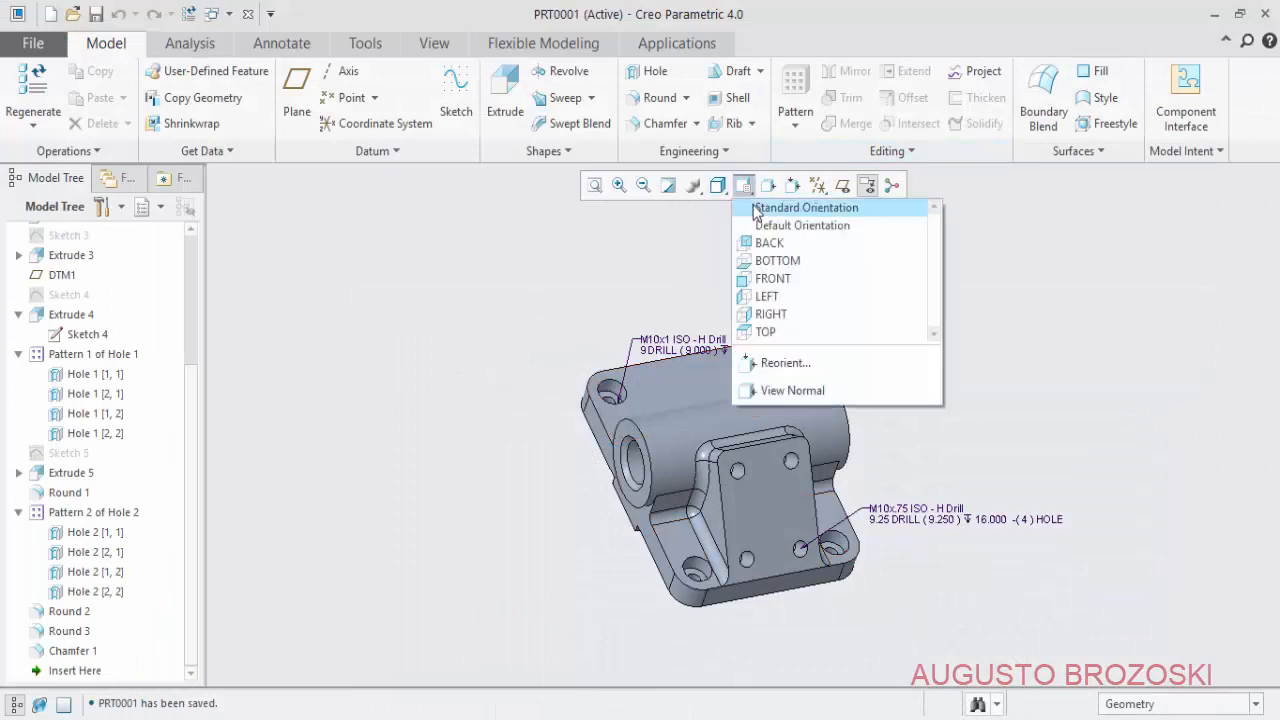
{"action": "left_click", "coordinate": [758, 207]}
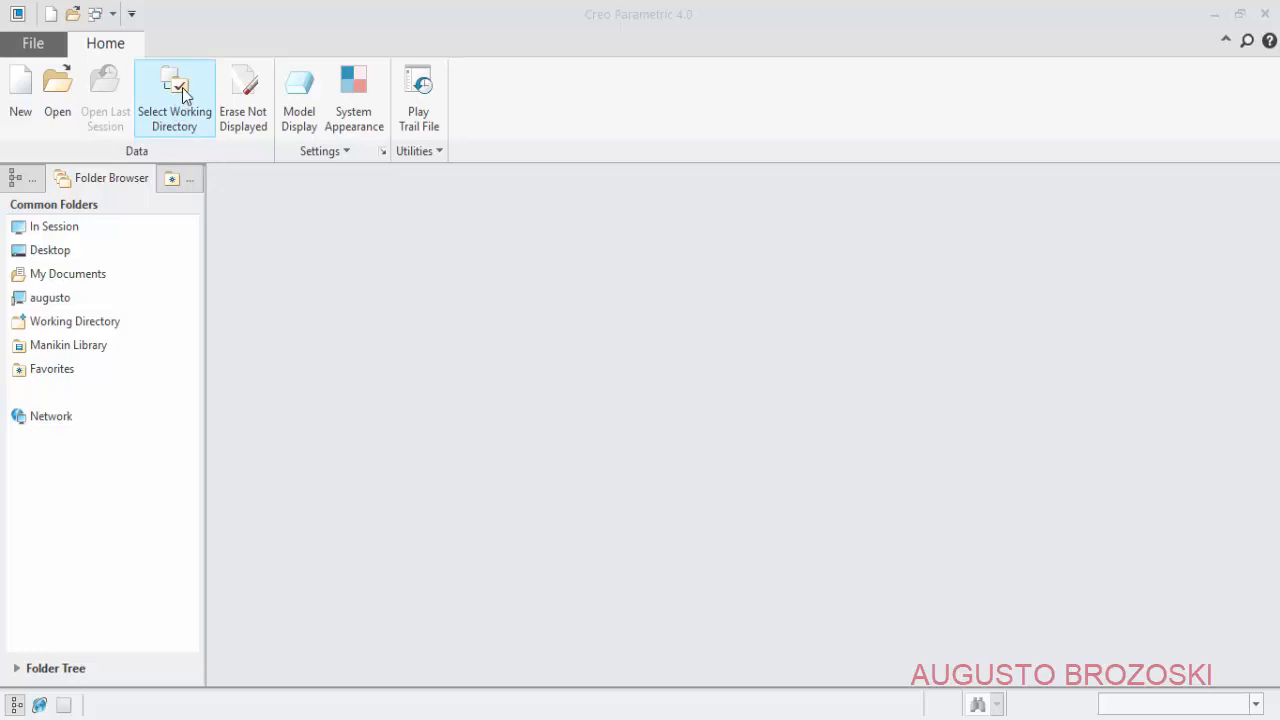
- Set the working directory to the "Trabalho Mancal Video 0001" folder inside Mancal 0001
{"action": "left_click", "coordinate": [182, 92]}
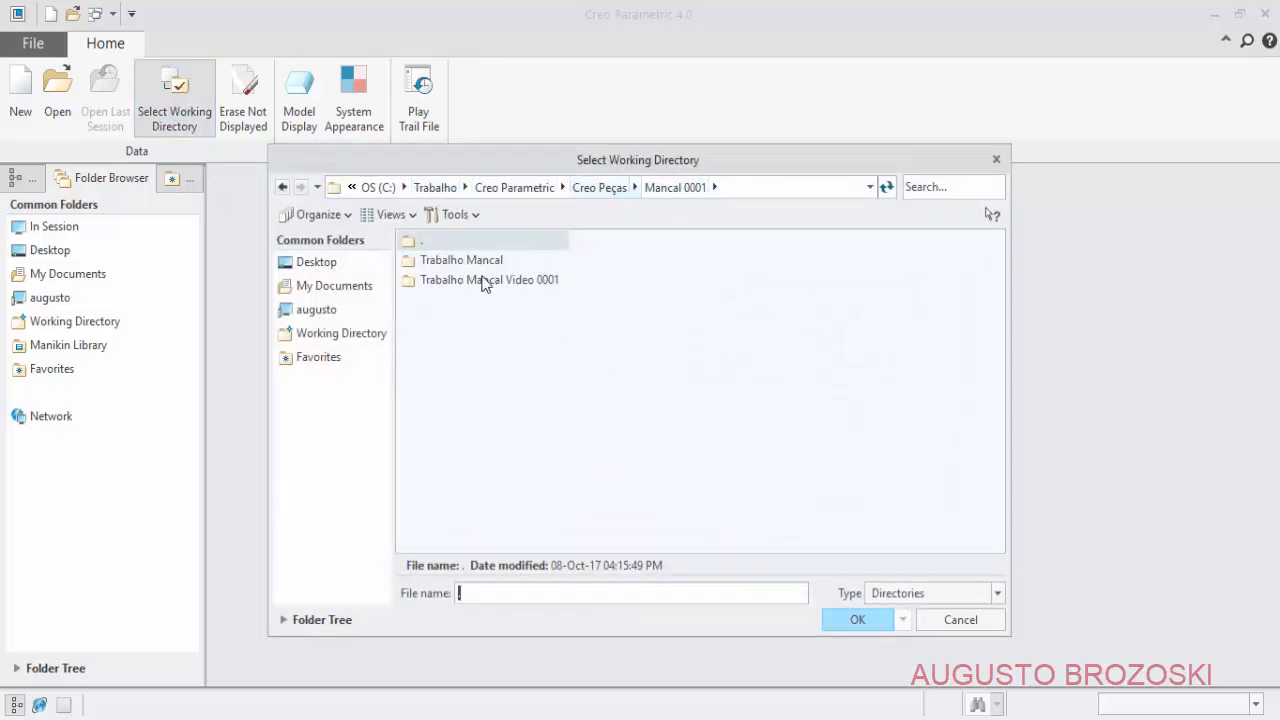
{"action": "double_click", "coordinate": [485, 283]}
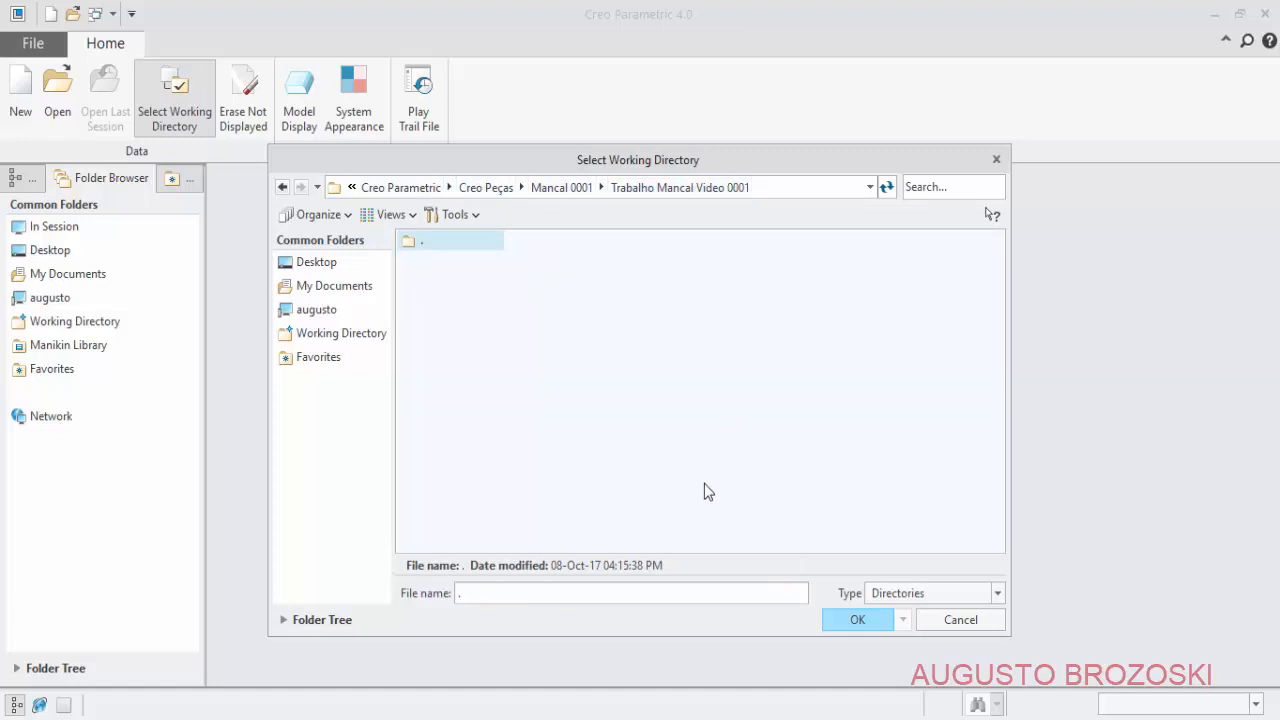
{"action": "left_click", "coordinate": [853, 621]}
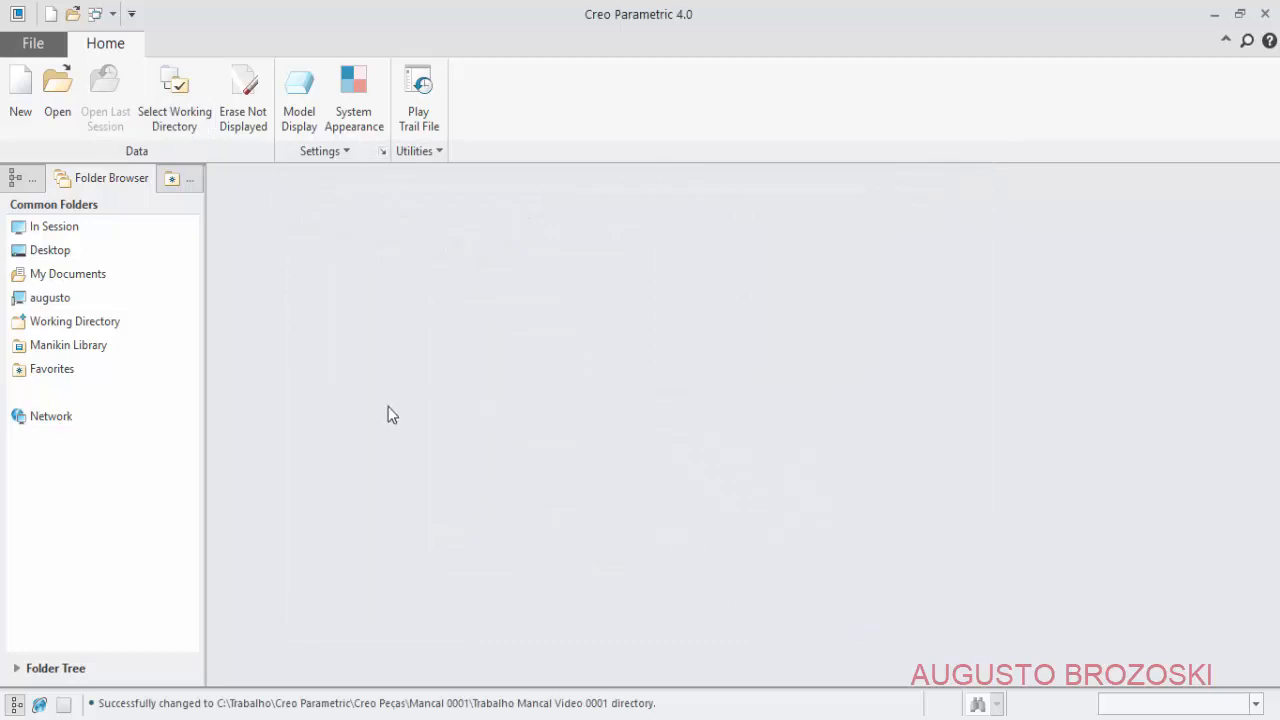
- Create a new solid part named Mancal_0001 using the mmns_part_solid template instead of the default one
{"action": "left_click", "coordinate": [18, 95]}
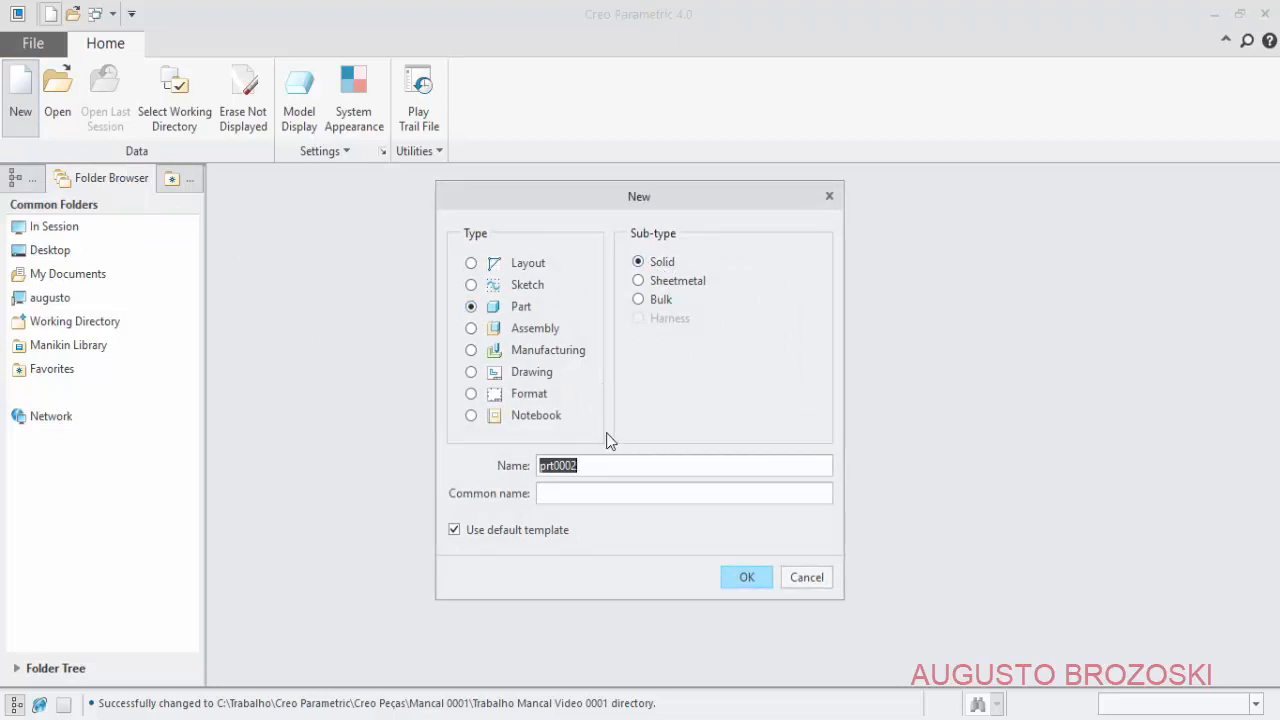
{"action": "type", "text": "Mancal_0001"}
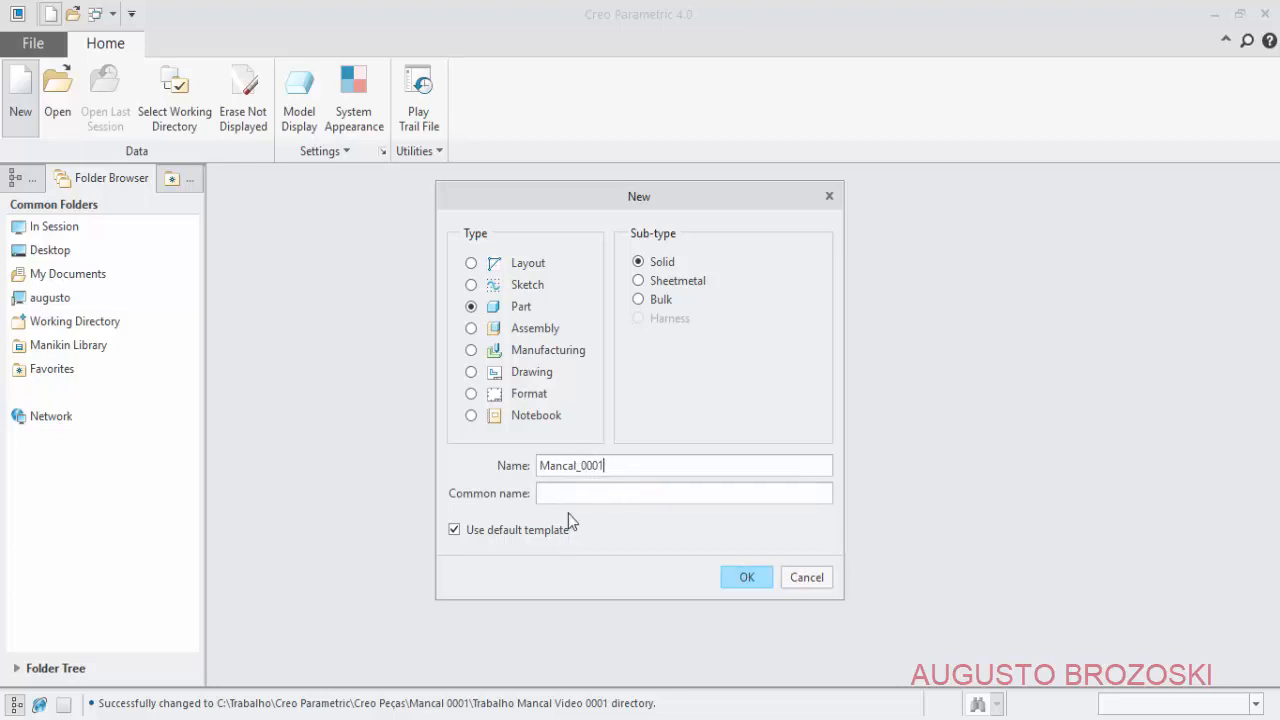
{"action": "left_click", "coordinate": [455, 532]}
{"action": "left_click", "coordinate": [746, 578]}
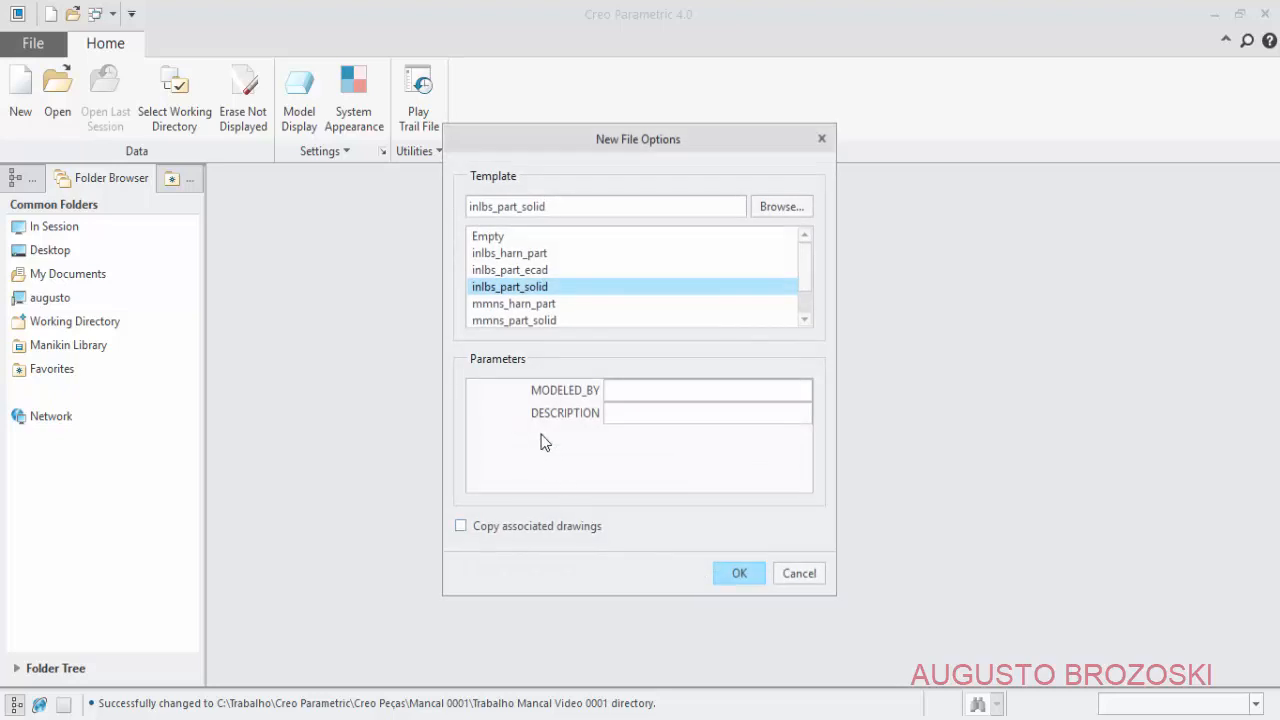
{"action": "left_click", "coordinate": [515, 321]}
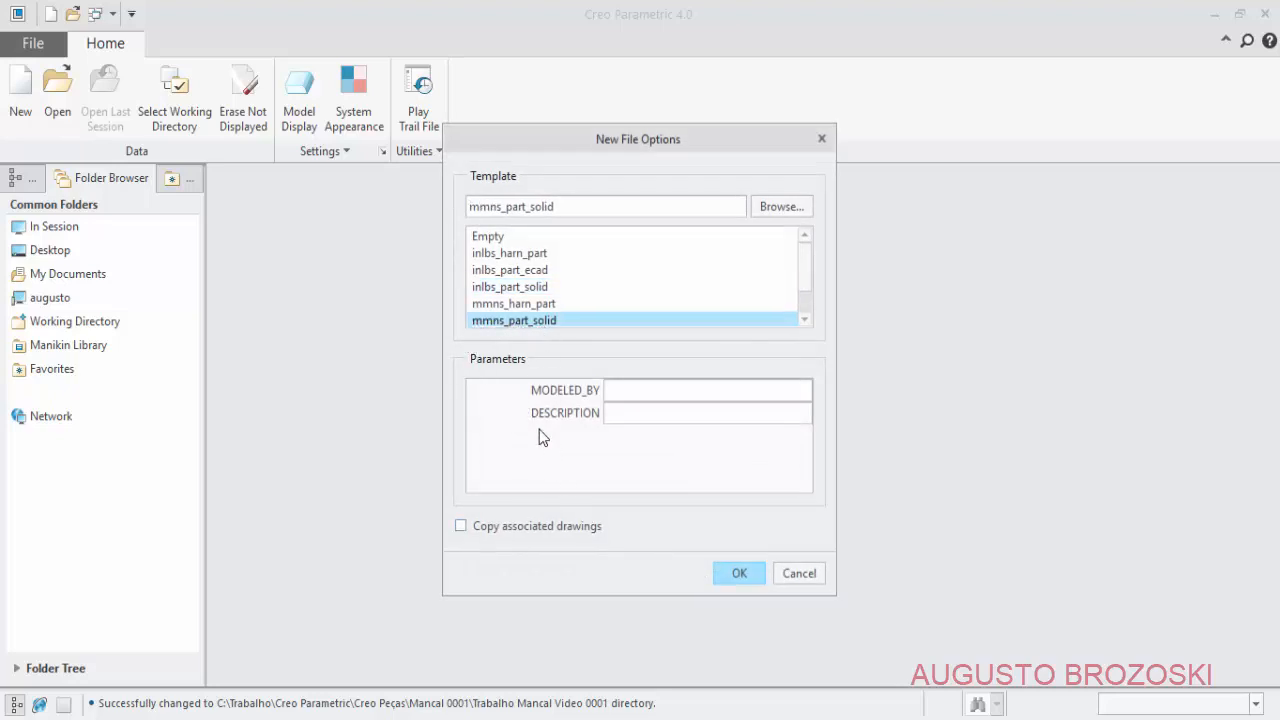
{"action": "left_click", "coordinate": [738, 574]}
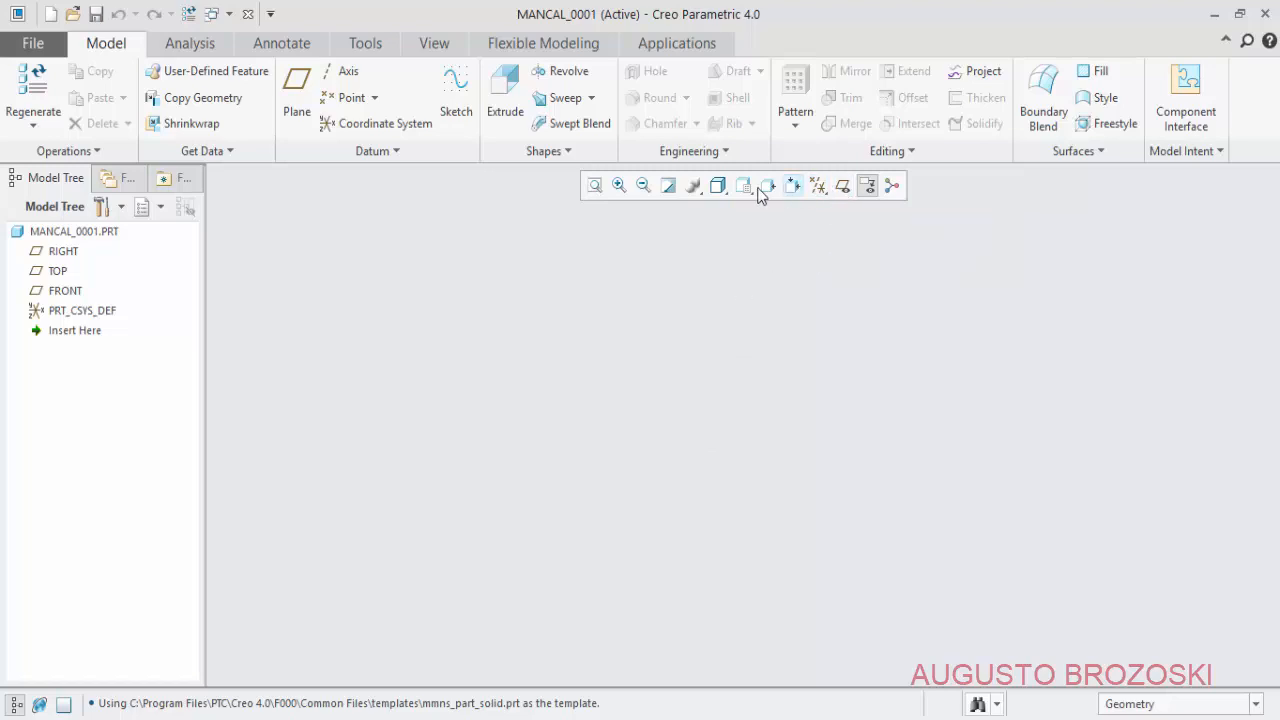
{"action": "left_click", "coordinate": [843, 187]}
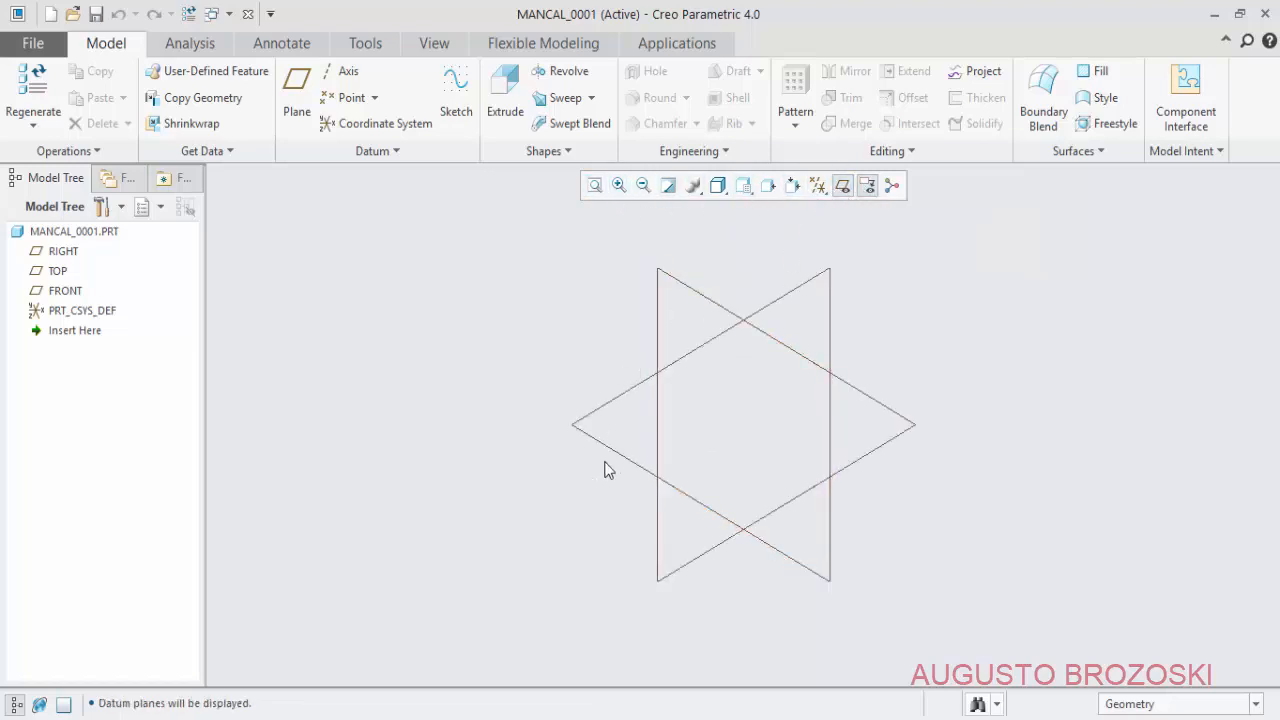
{"action": "left_click", "coordinate": [843, 186]}
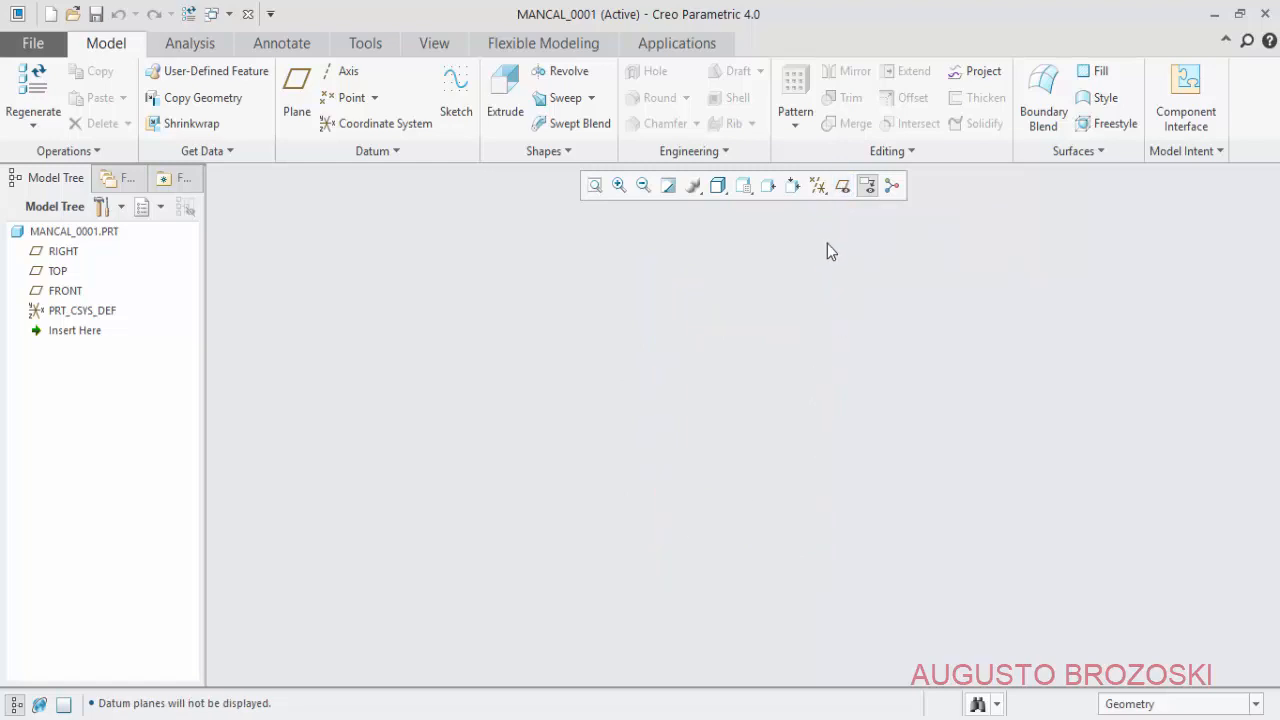
{"action": "right_click", "coordinate": [738, 195]}
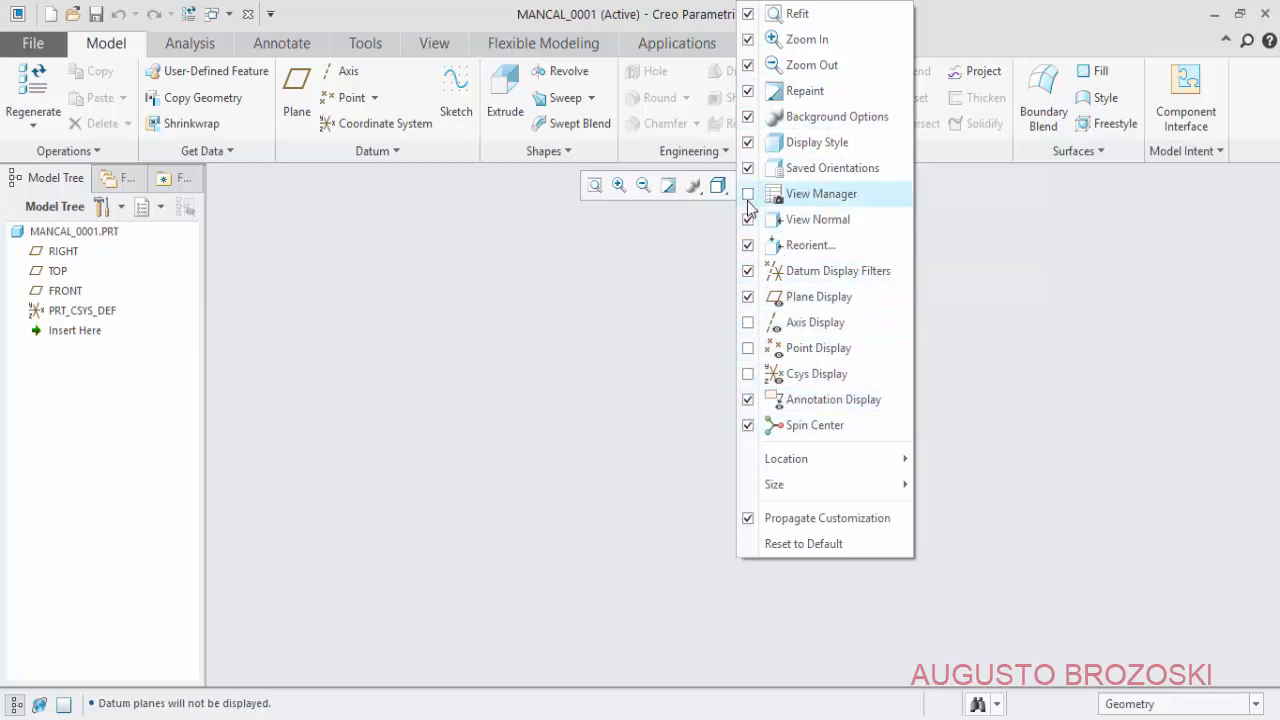
{"action": "left_click", "coordinate": [646, 265]}
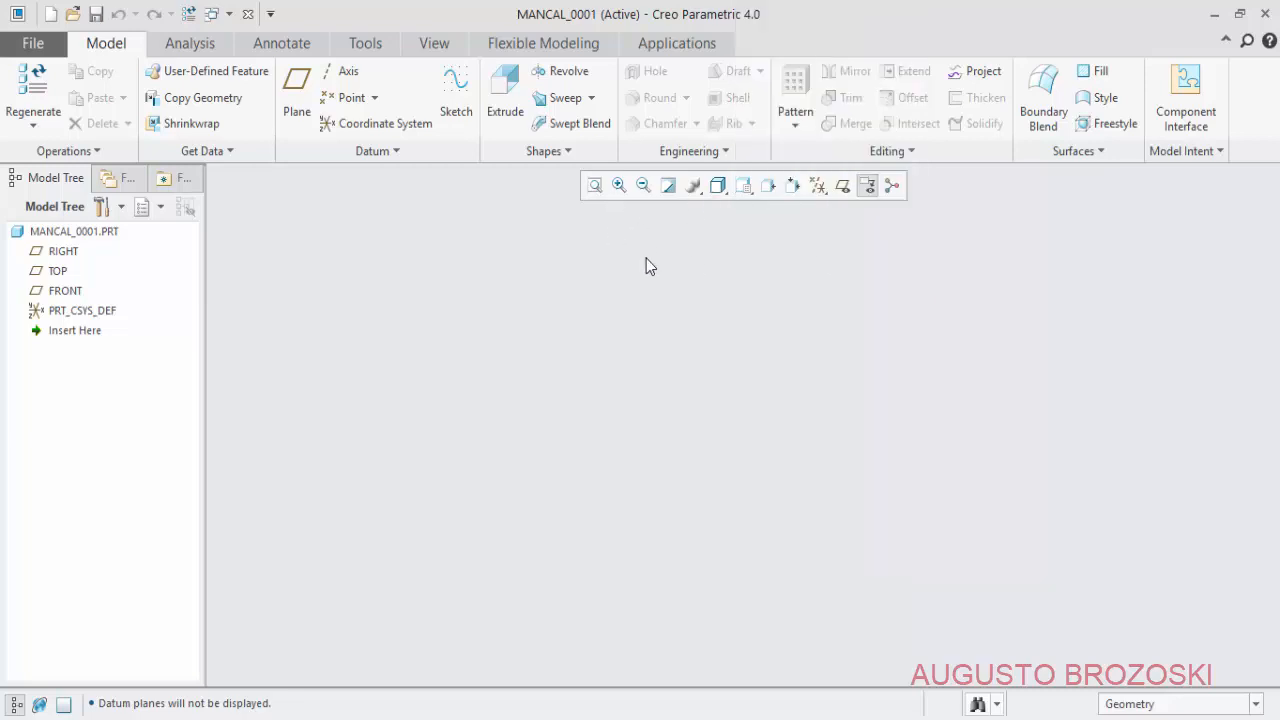
- Display the datum planes and start a sketch on the FRONT plane, with the RIGHT plane as reference oriented Right
{"action": "left_click", "coordinate": [842, 187]}
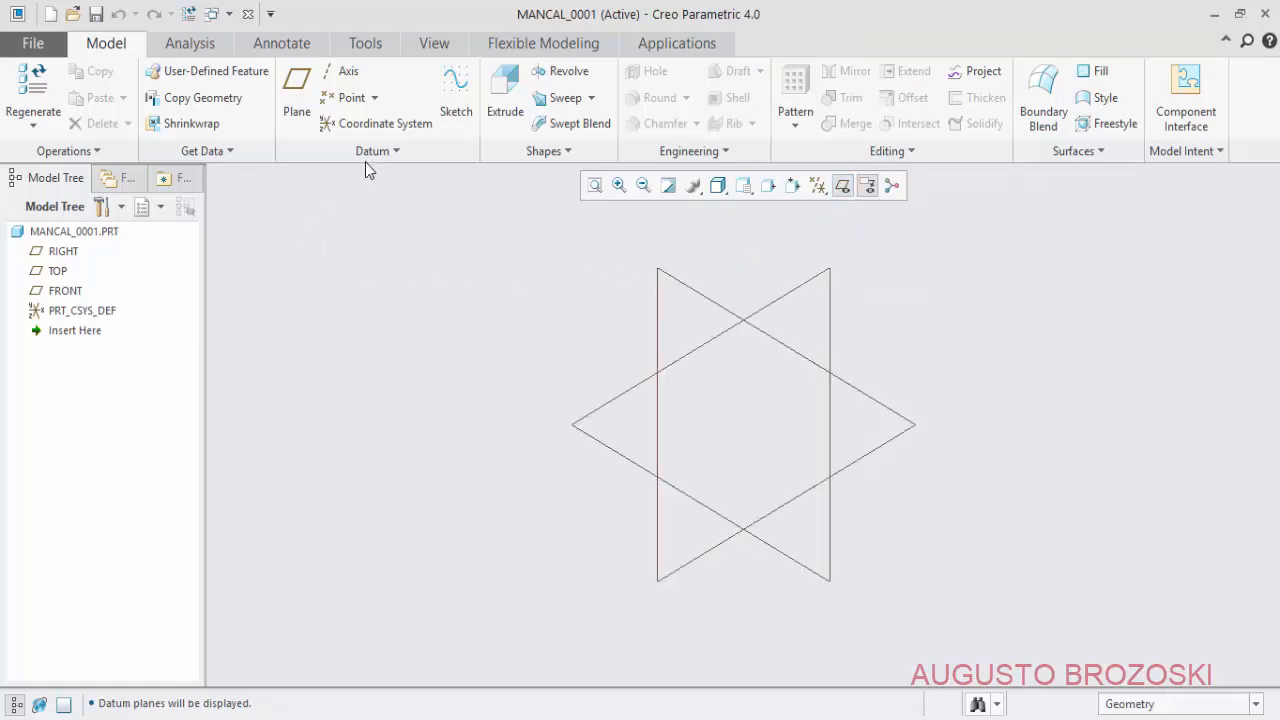
{"action": "left_click", "coordinate": [455, 92]}
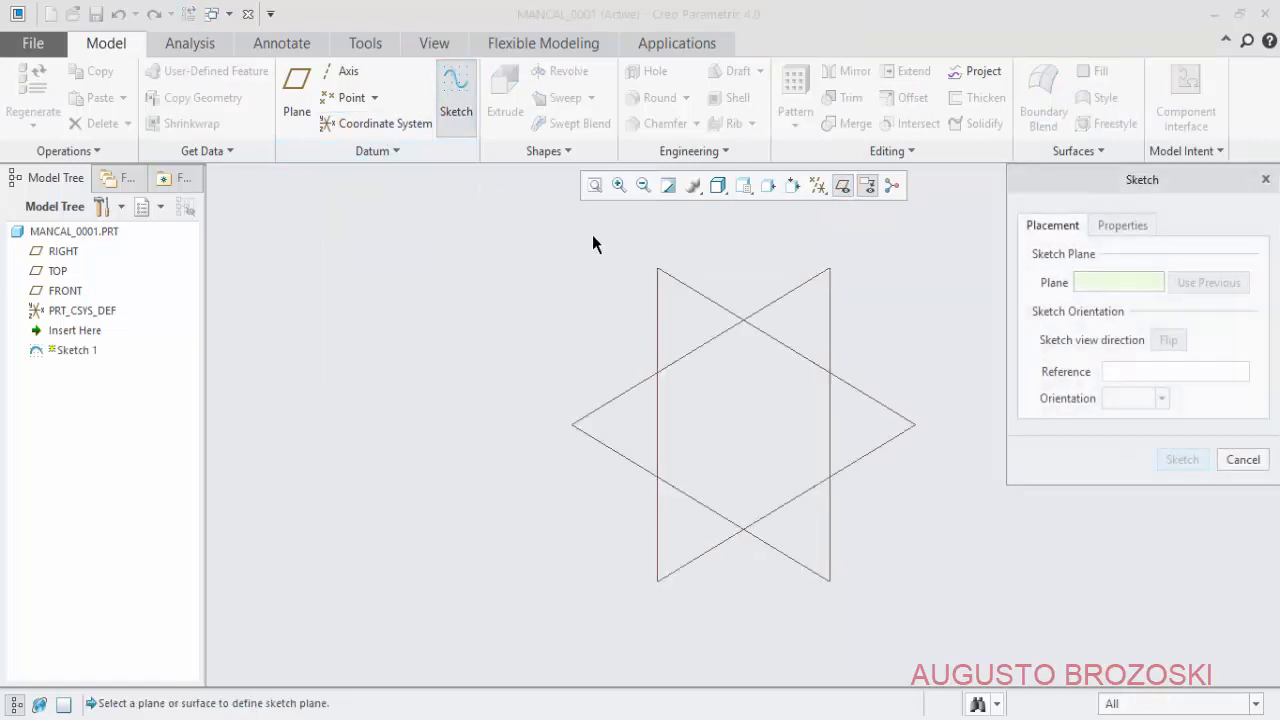
{"action": "left_click", "coordinate": [673, 286]}
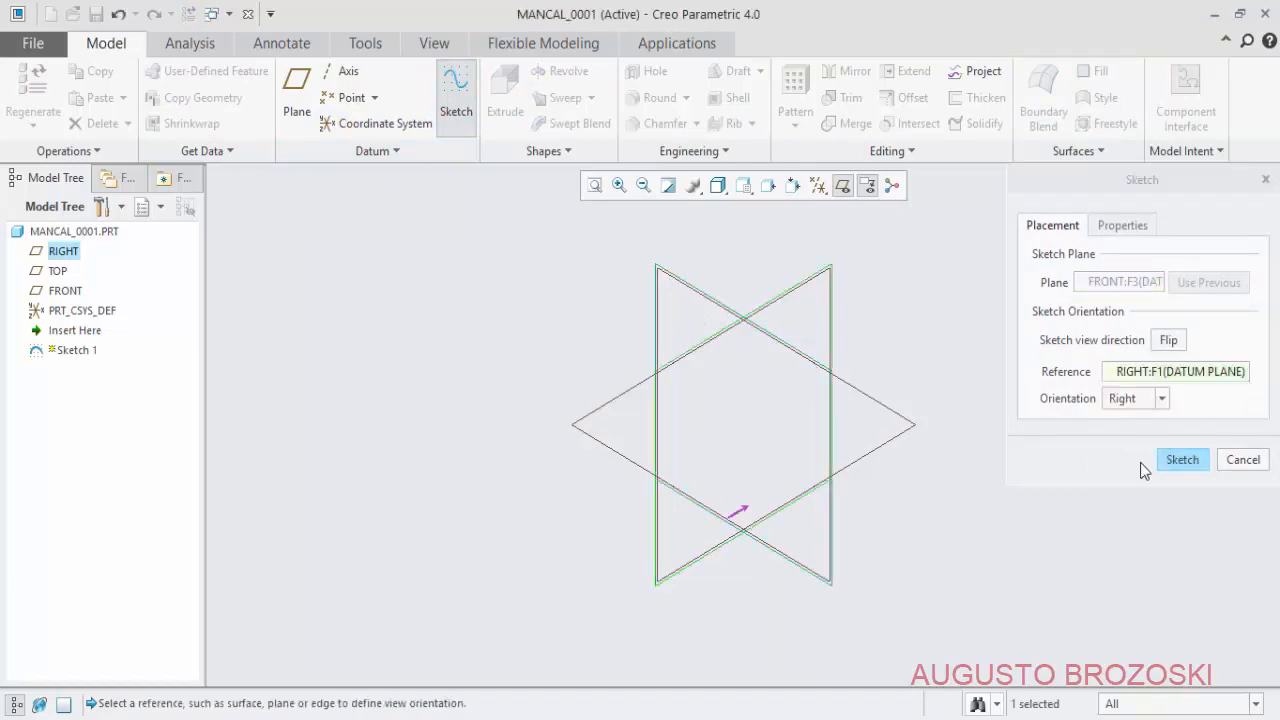
{"action": "left_click", "coordinate": [1182, 460]}
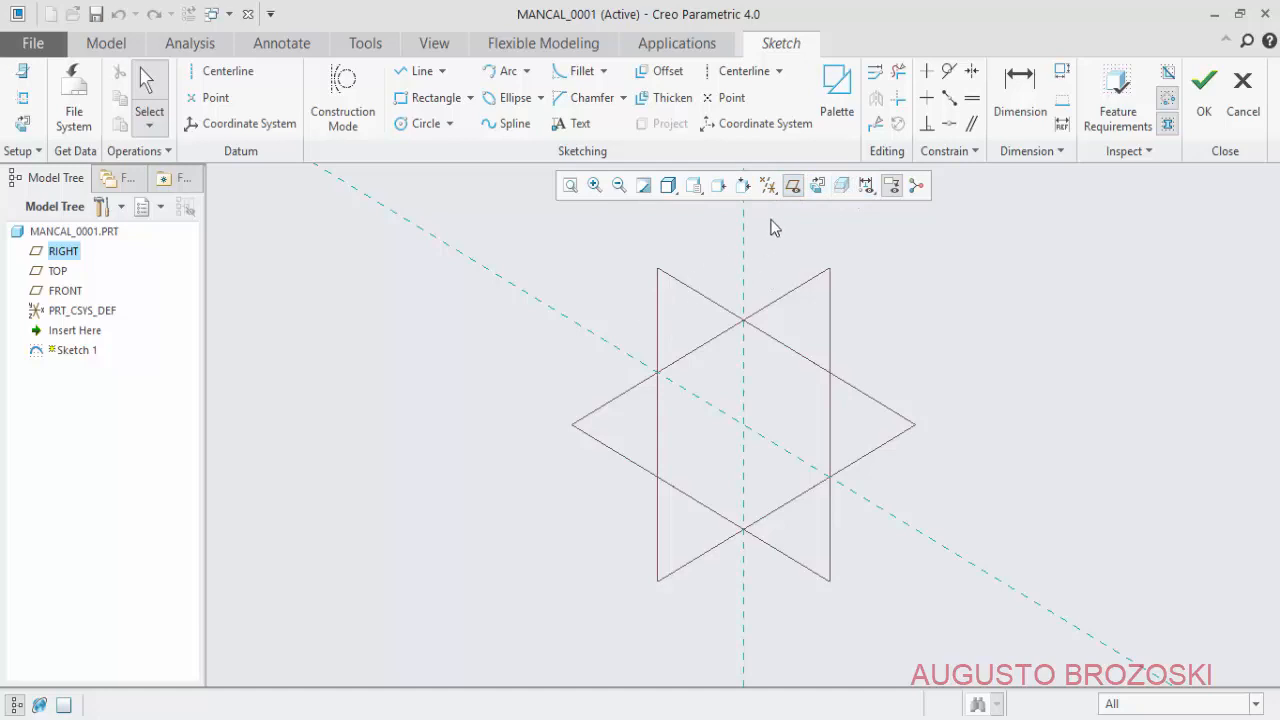
- Orient the sketch to its 2D view and hide the datum planes
{"action": "left_click", "coordinate": [819, 188]}
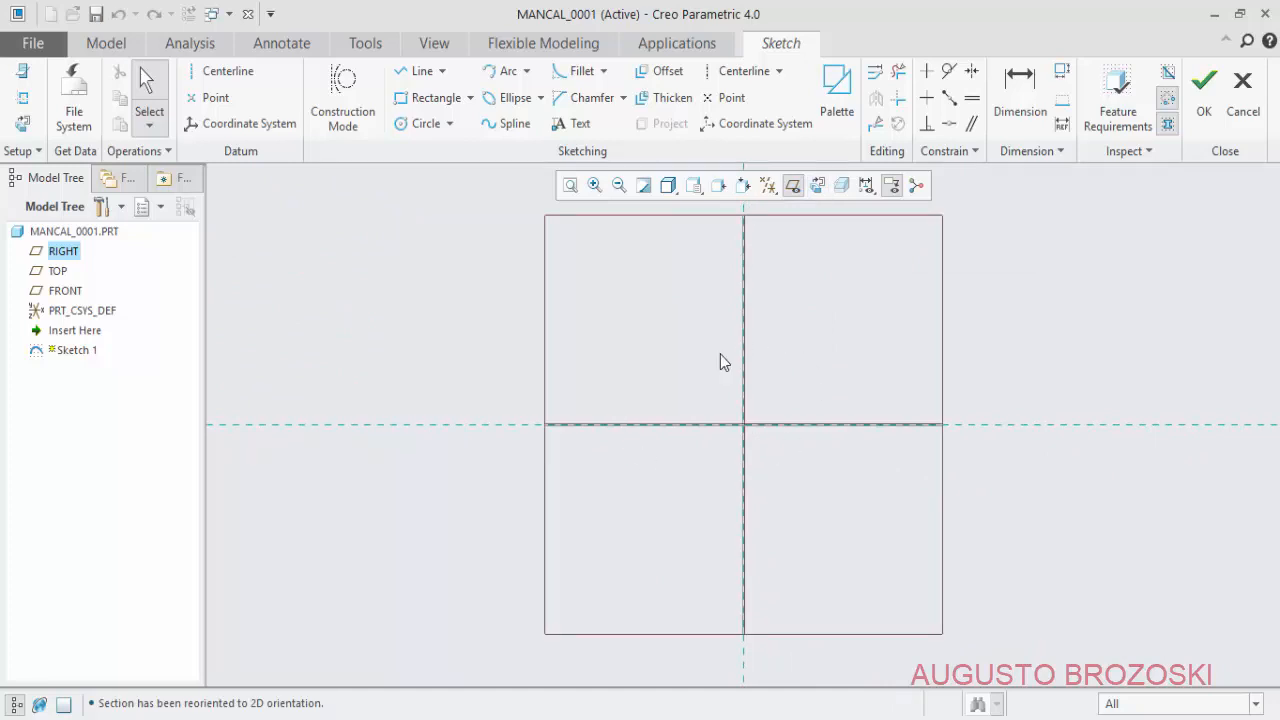
{"action": "left_click", "coordinate": [793, 187]}
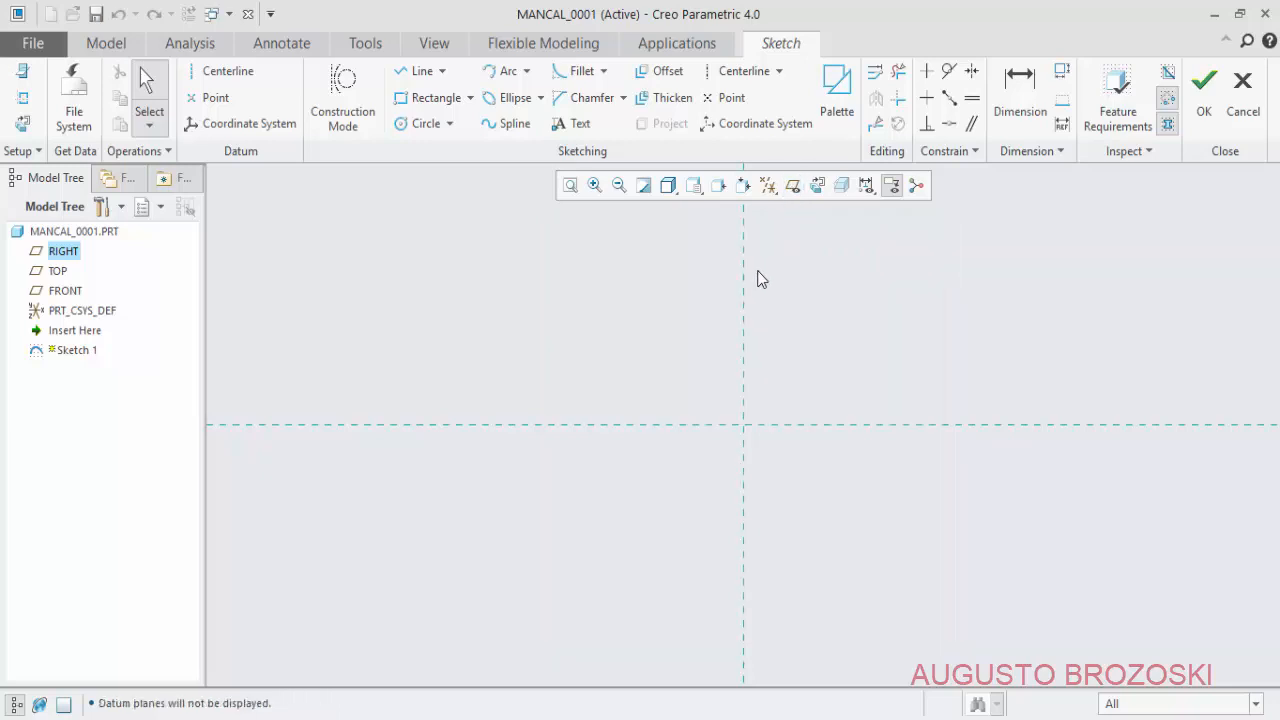
{"action": "right_click", "coordinate": [792, 188]}
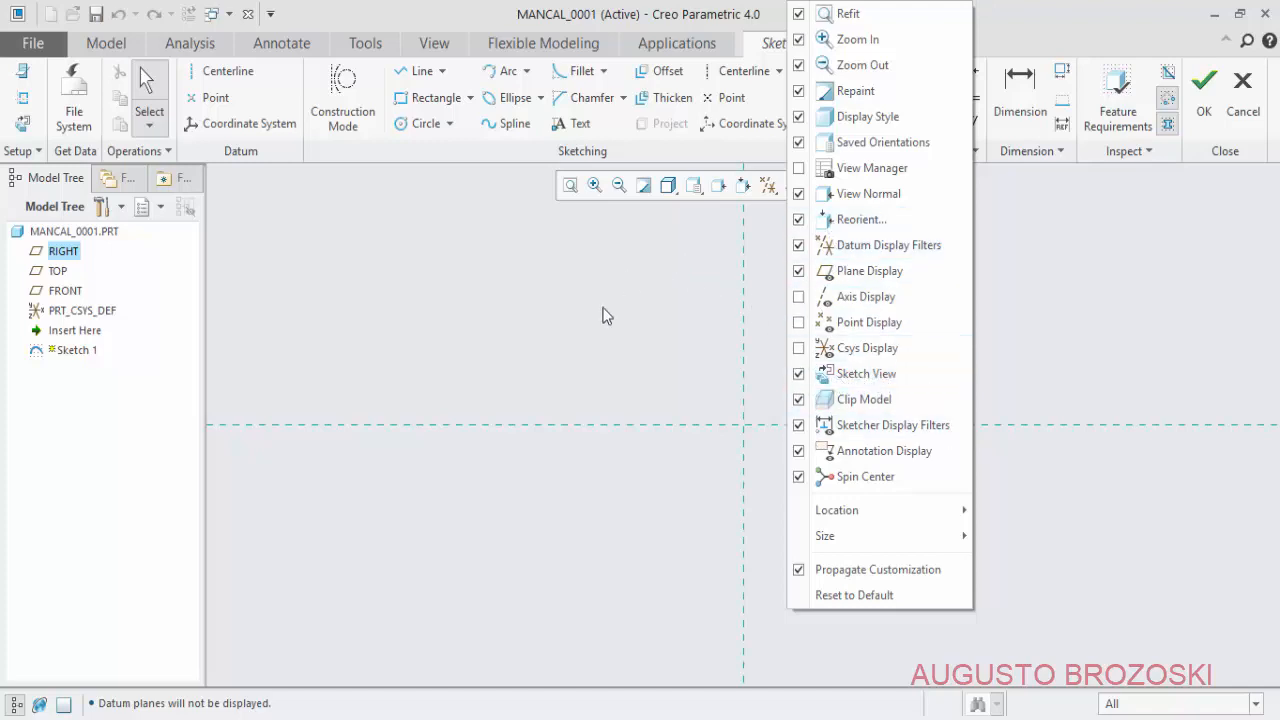
{"action": "left_click", "coordinate": [693, 254]}
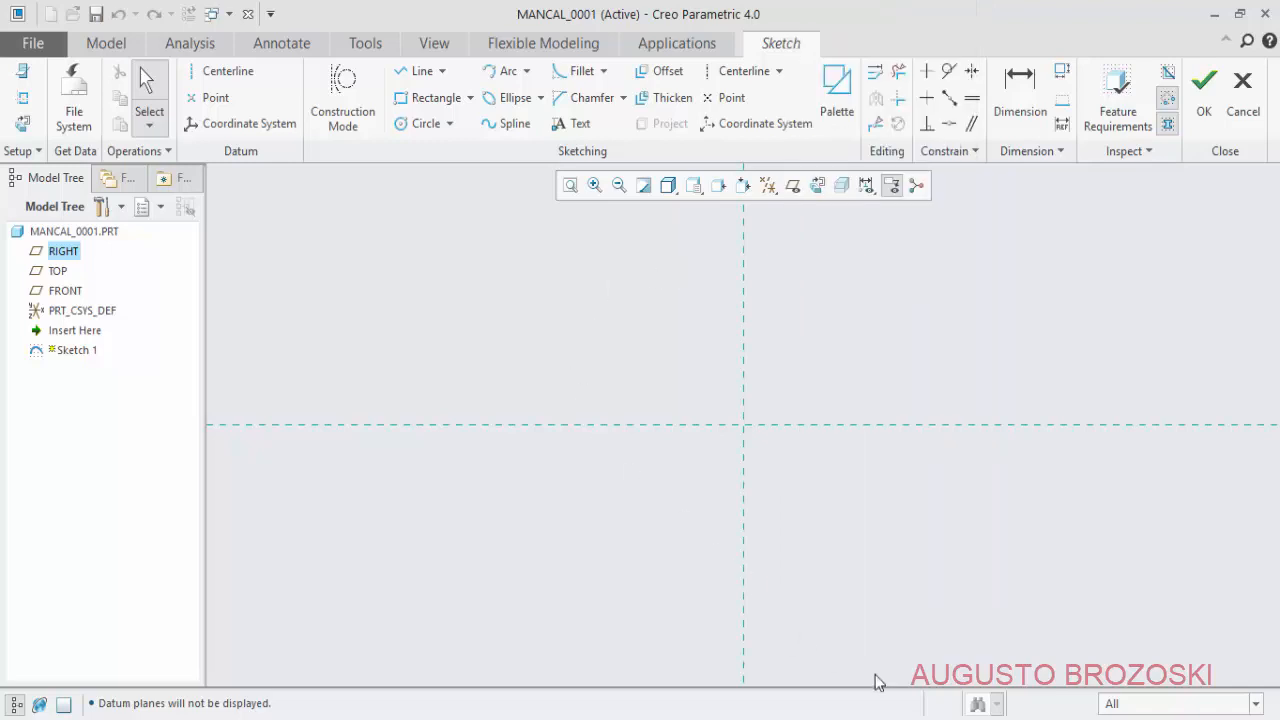
- Consult the PDF part drawing and sketch a rectangle about 656 by 117 mm, its base on the horizontal reference and spanning the vertical one
{"action": "left_click", "coordinate": [882, 718]}
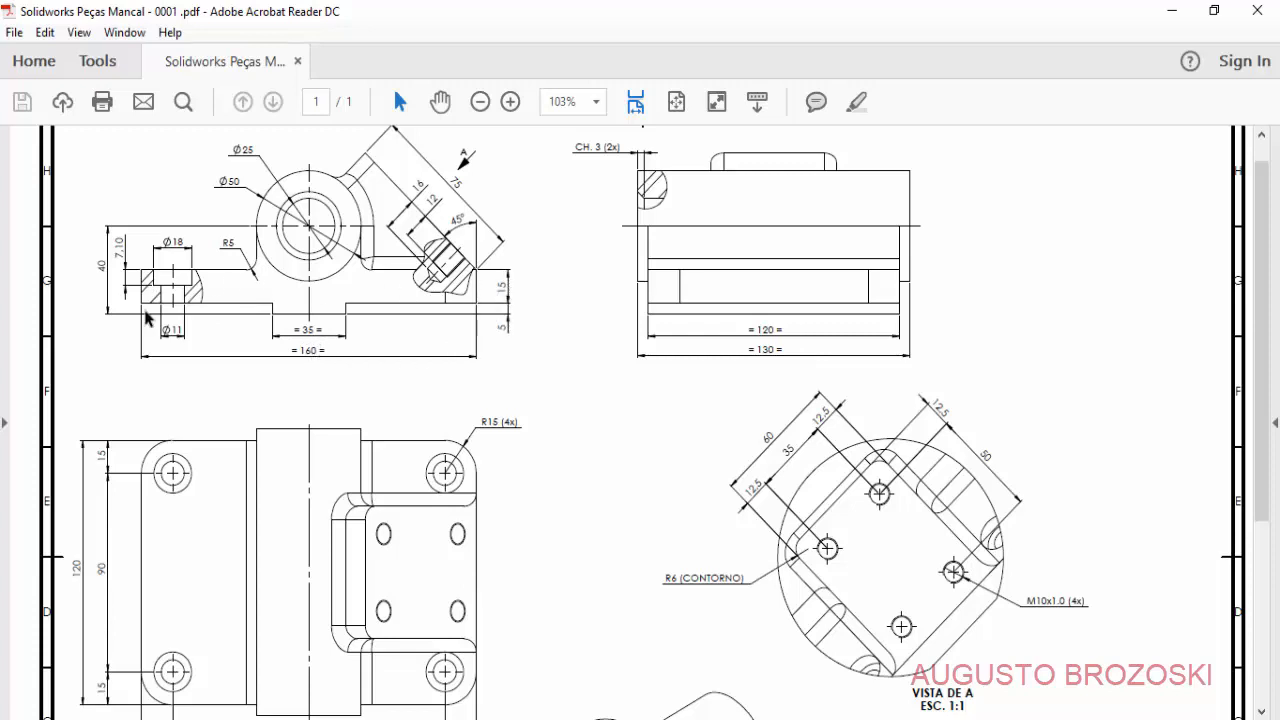
{"action": "left_click", "coordinate": [1168, 12]}
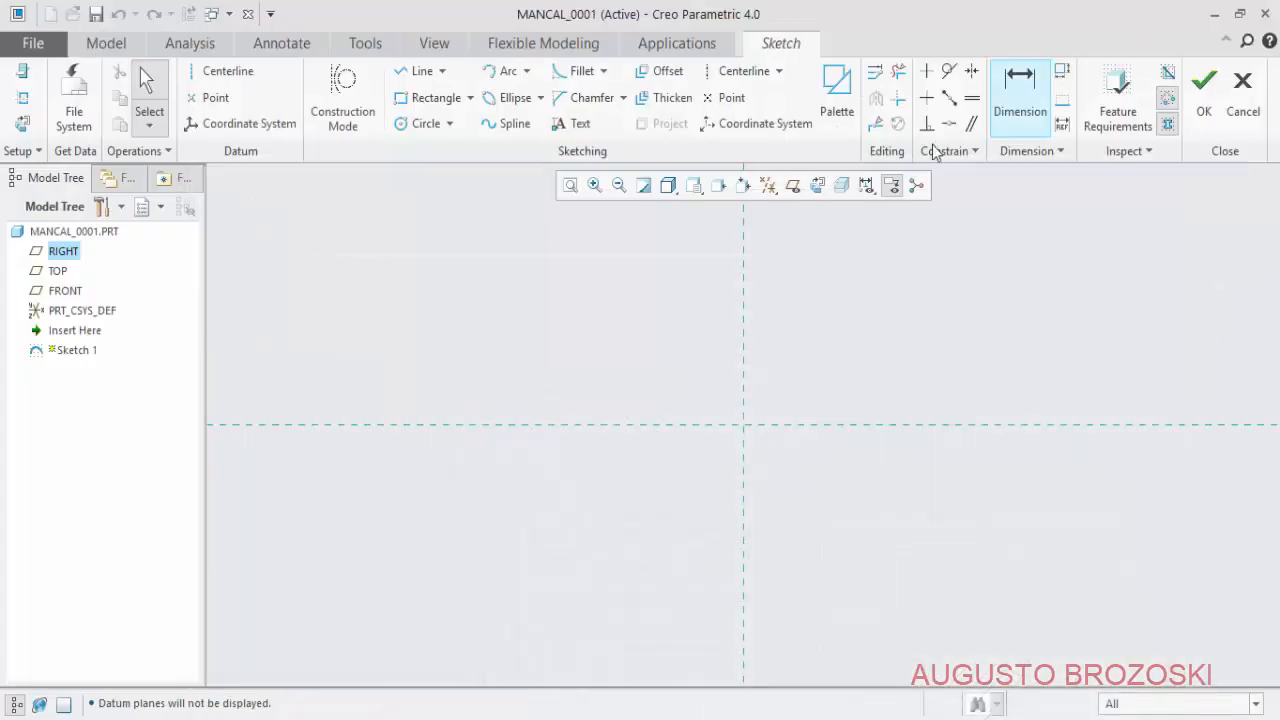
{"action": "left_click", "coordinate": [433, 100]}
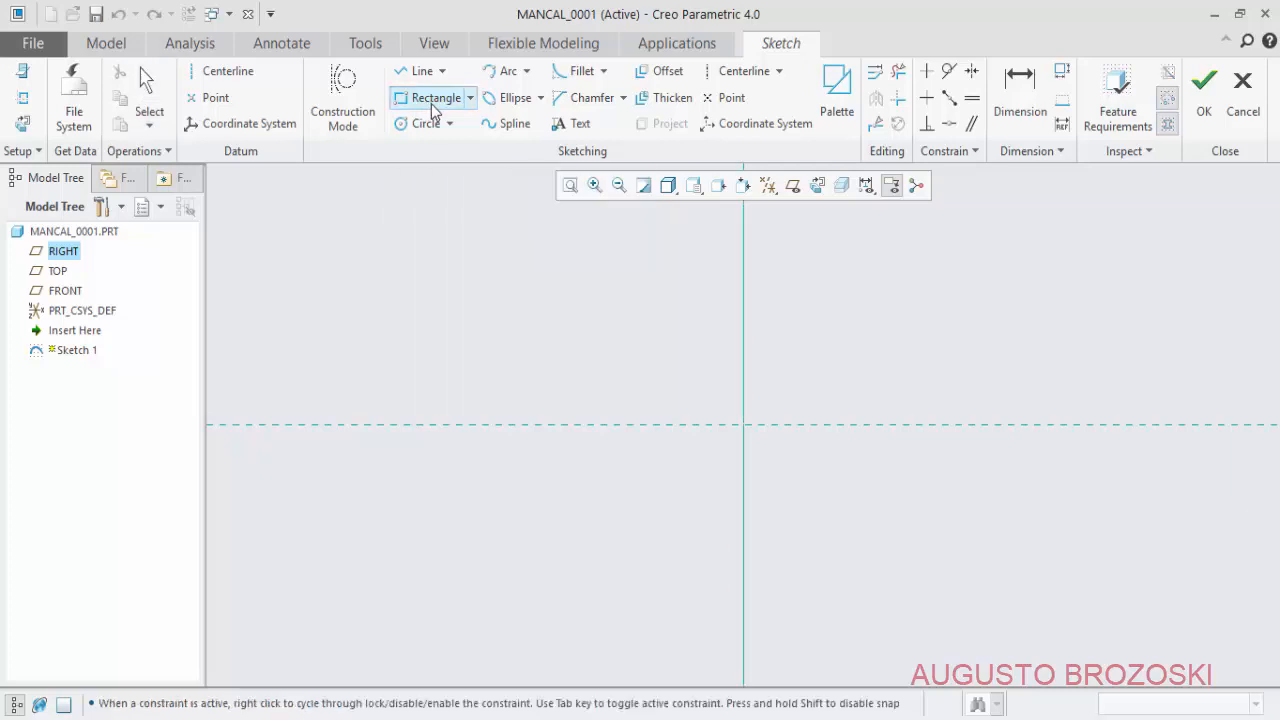
{"action": "left_click", "coordinate": [497, 425]}
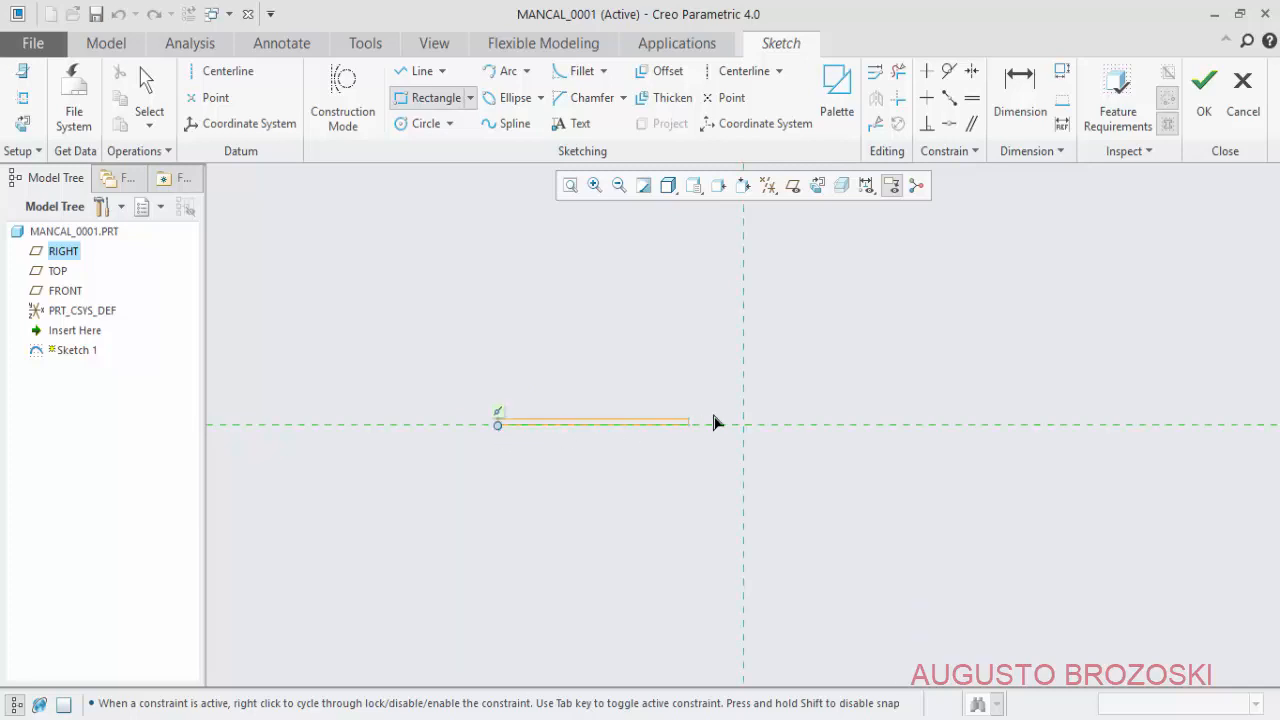
{"action": "left_click", "coordinate": [1009, 329]}
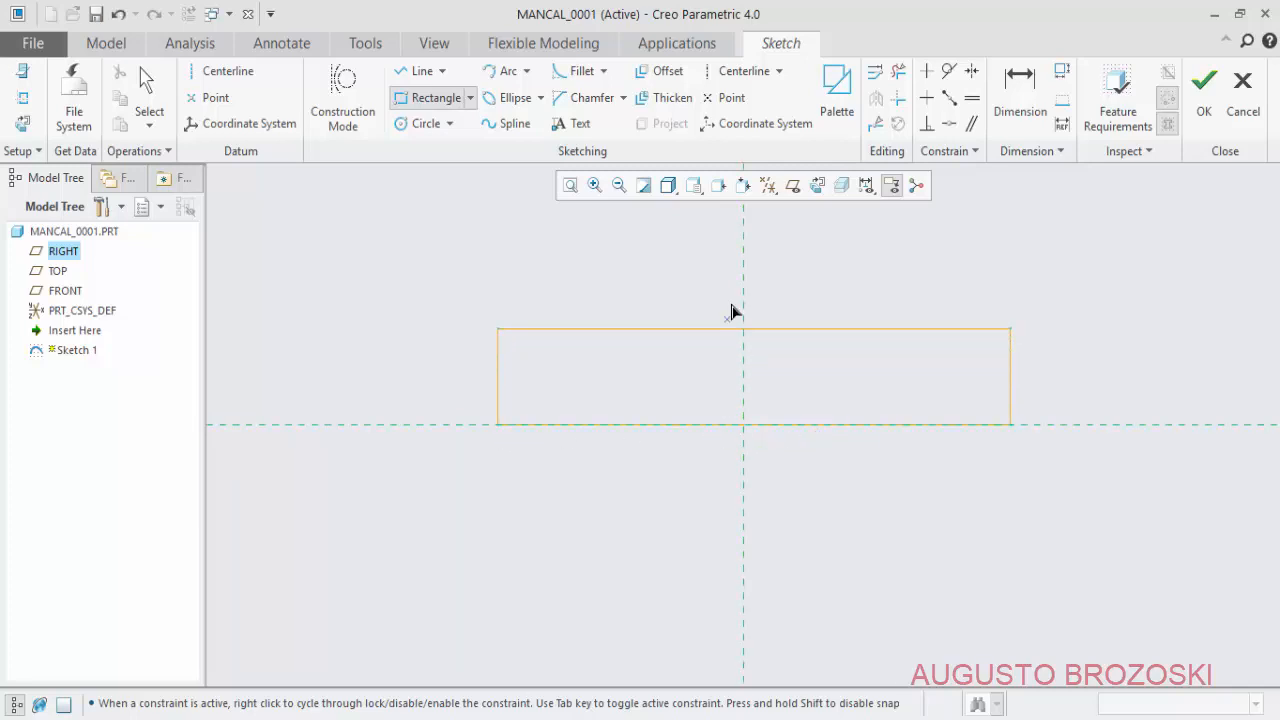
{"action": "left_click", "coordinate": [1020, 105]}
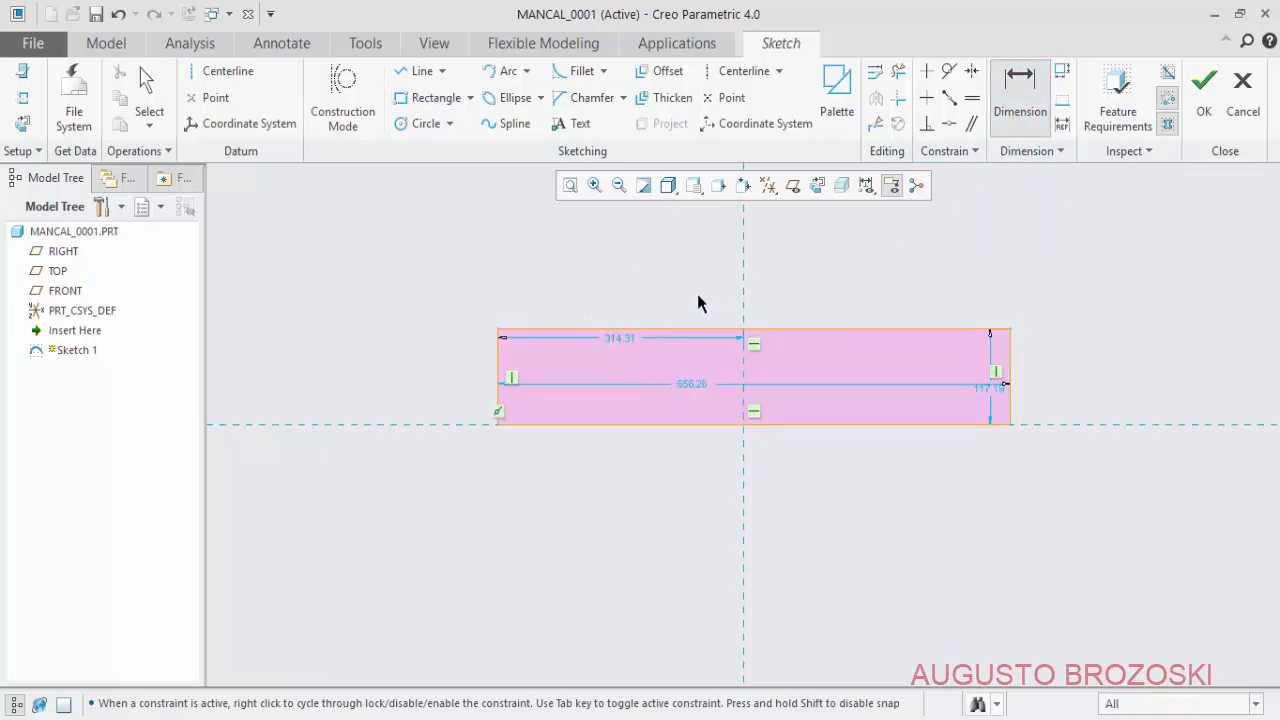
{"action": "key", "text": "Escape"}
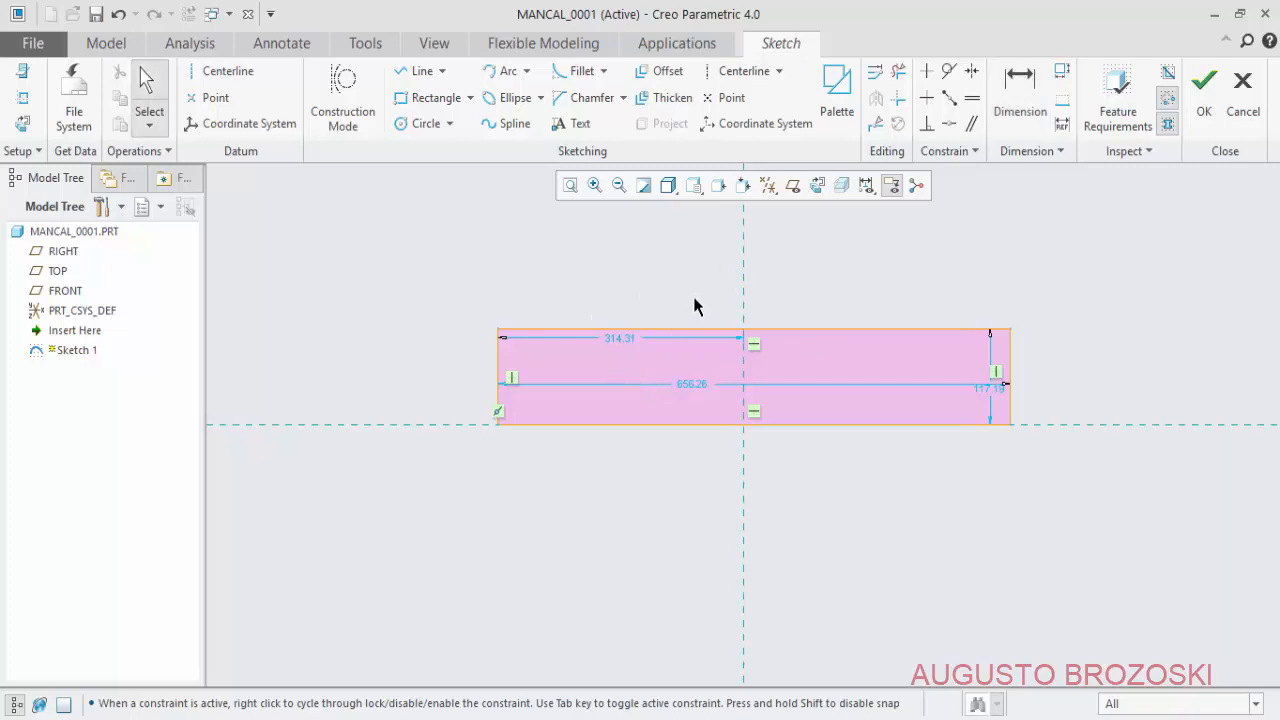
- Move the rectangle's three dimensions outside its outline: offset above, width below, and height beyond the right edge
{"action": "left_click_drag", "start_coordinate": [621, 347], "coordinate": [626, 281]}
{"action": "left_click_drag", "start_coordinate": [699, 384], "coordinate": [741, 477]}
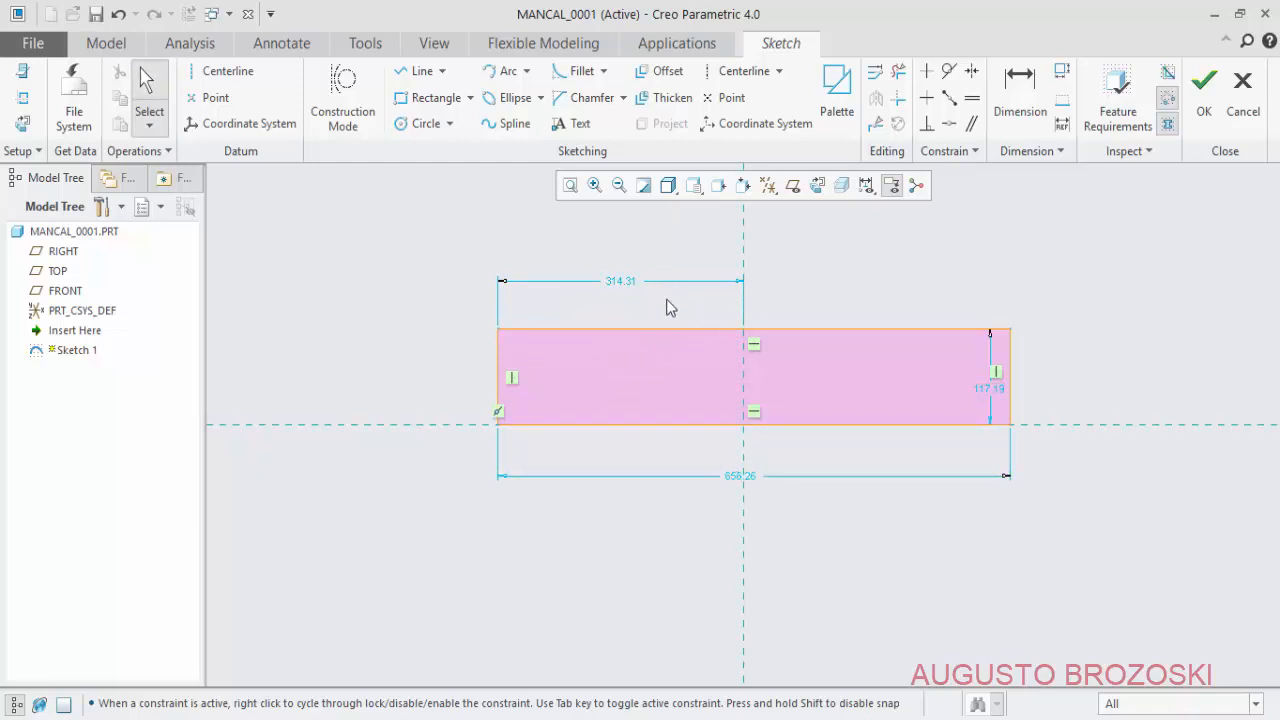
{"action": "left_click_drag", "start_coordinate": [994, 394], "coordinate": [1060, 413]}
- Set the distance from the rectangle's left edge to the vertical reference to 80 mm and place that dimension closer to the outline
{"action": "double_click", "coordinate": [616, 283]}
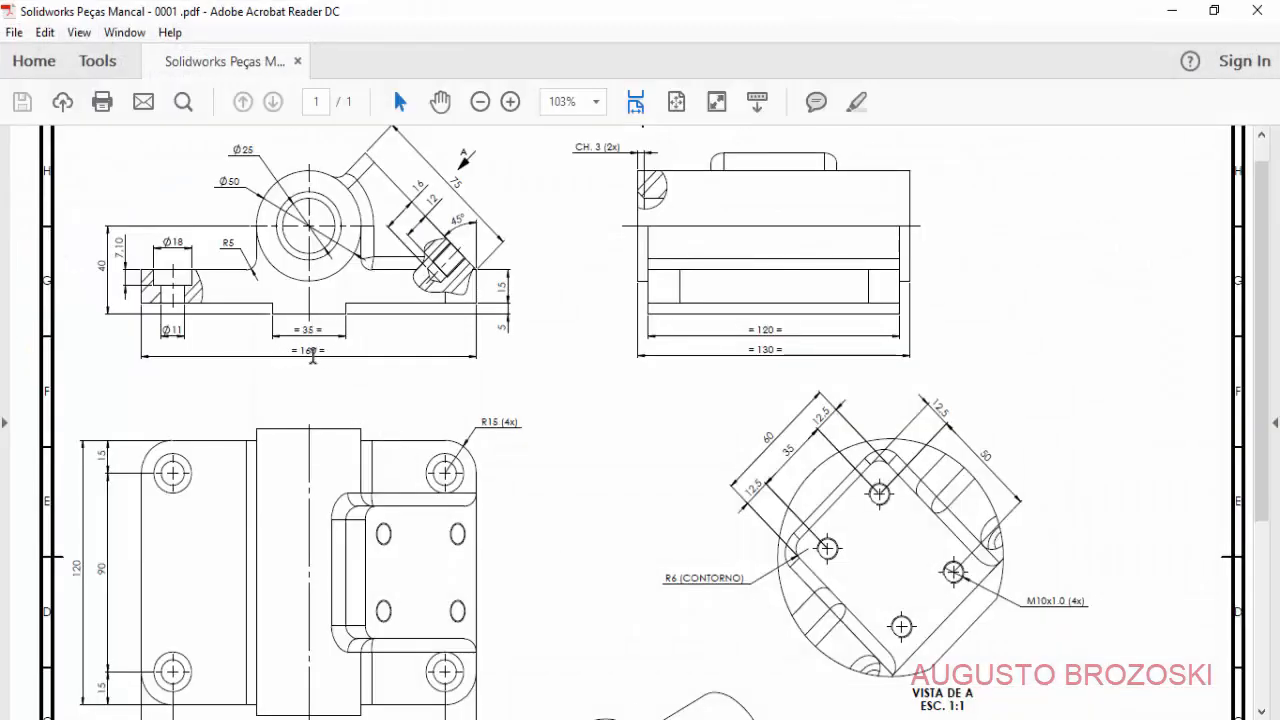
{"action": "left_click", "coordinate": [1172, 12]}
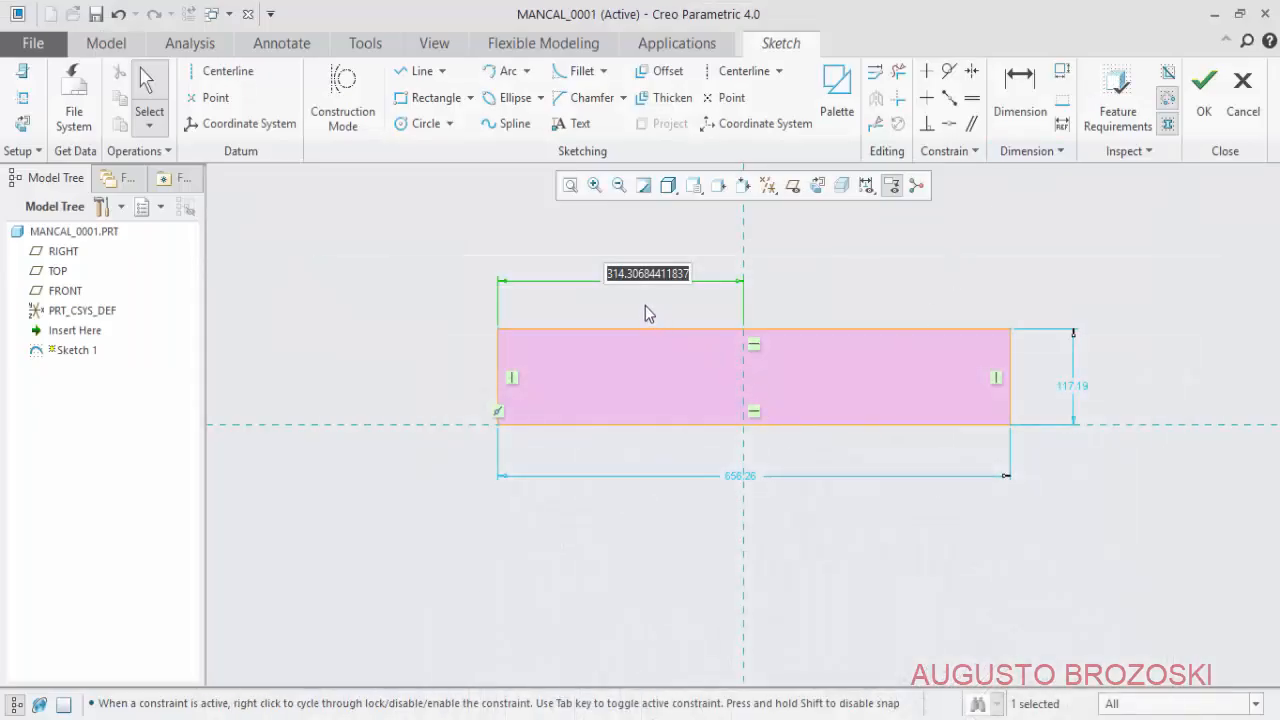
{"action": "type", "text": "0"}
{"action": "key", "text": "Return"}
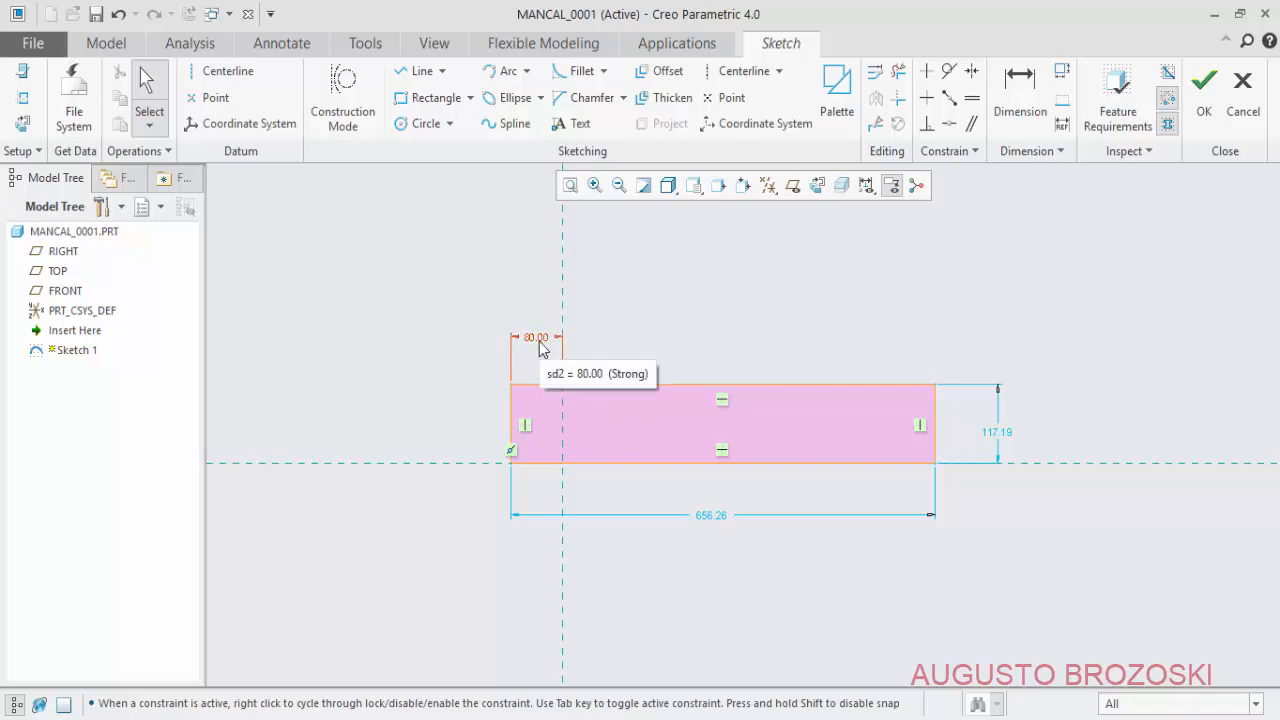
{"action": "left_click", "coordinate": [540, 355]}
{"action": "left_click_drag", "start_coordinate": [538, 339], "coordinate": [538, 356]}
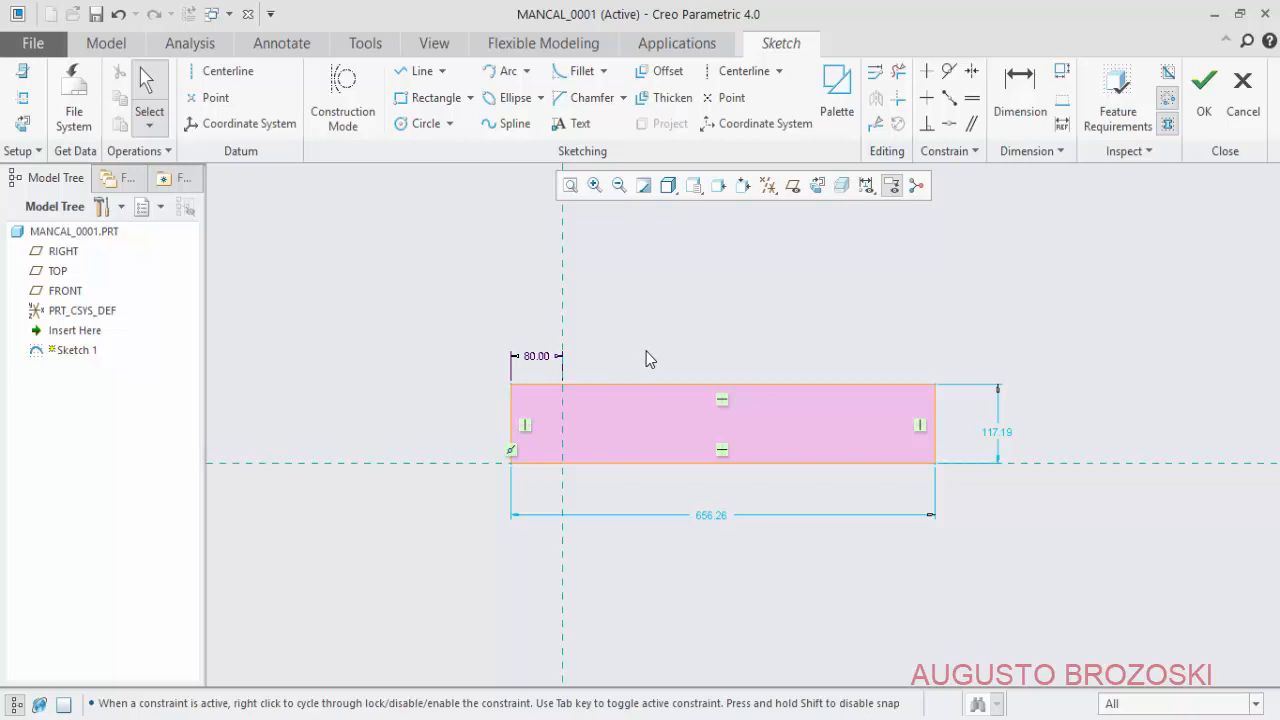
- Set the rectangle's width to 160 mm and its height to 20 mm, and finish the sketch
{"action": "double_click", "coordinate": [716, 516]}
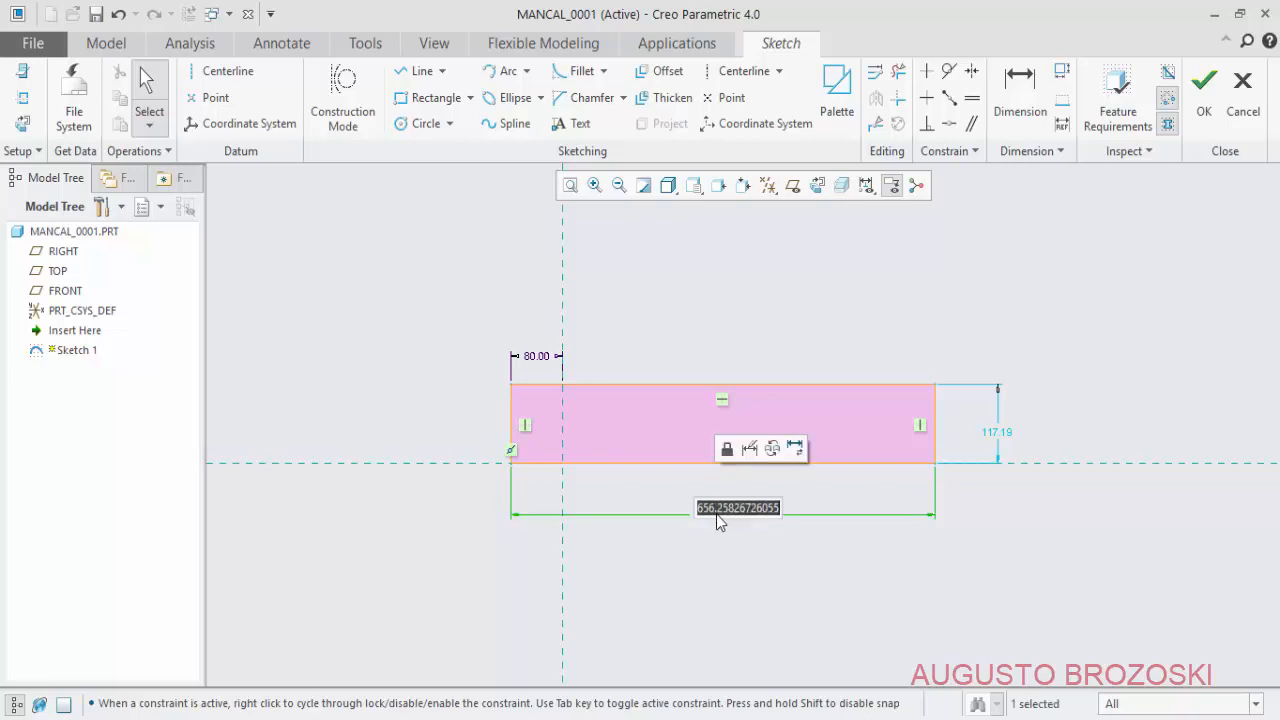
{"action": "type", "text": "16"}
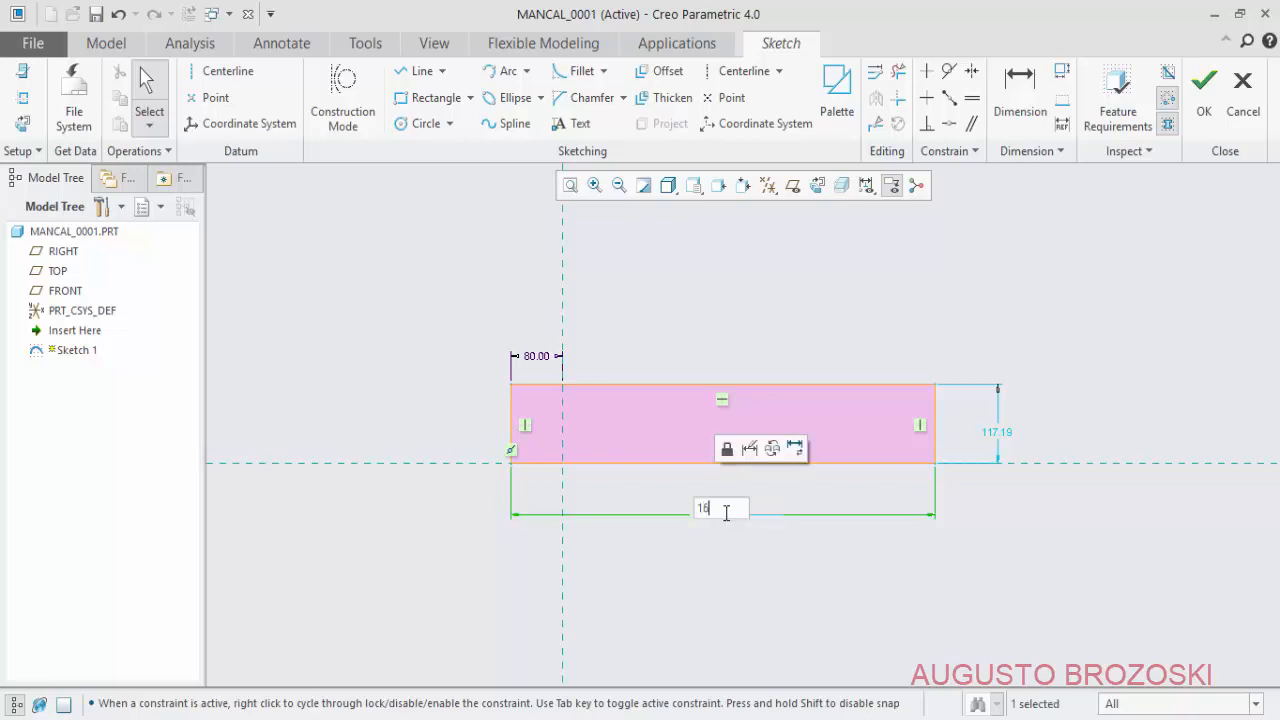
{"action": "type", "text": "0"}
{"action": "key", "text": "Return"}
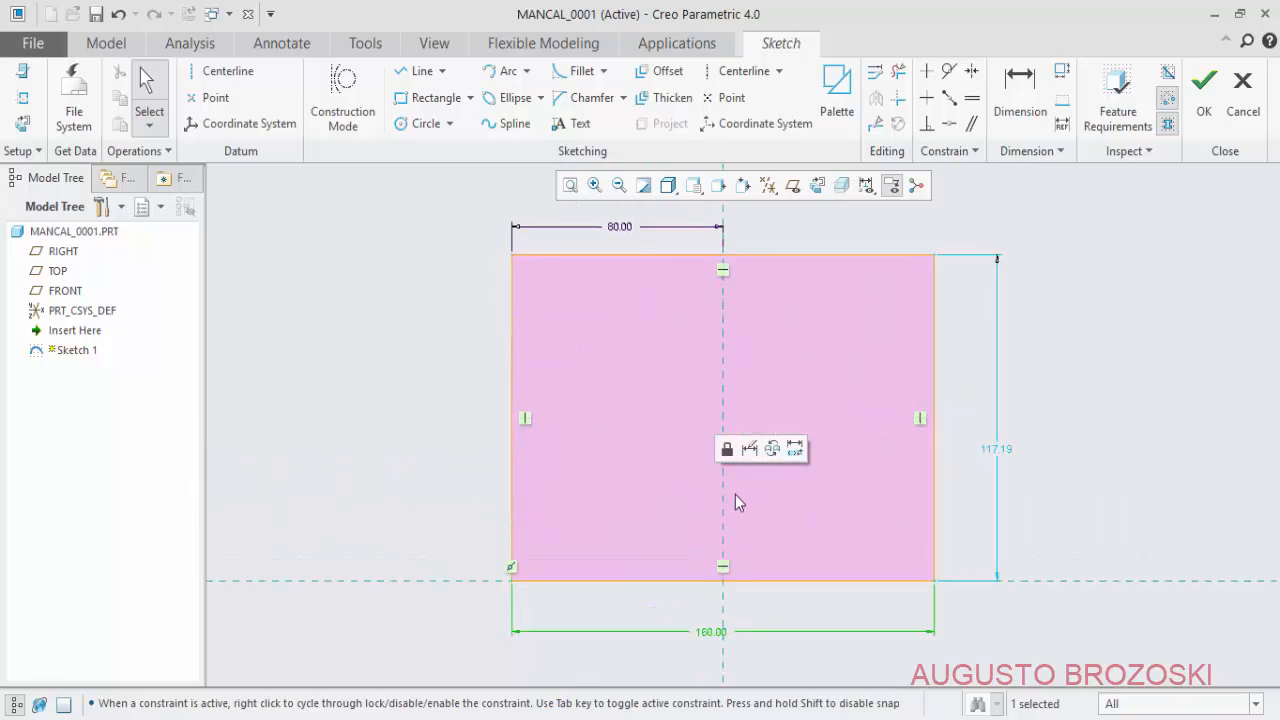
{"action": "double_click", "coordinate": [998, 450]}
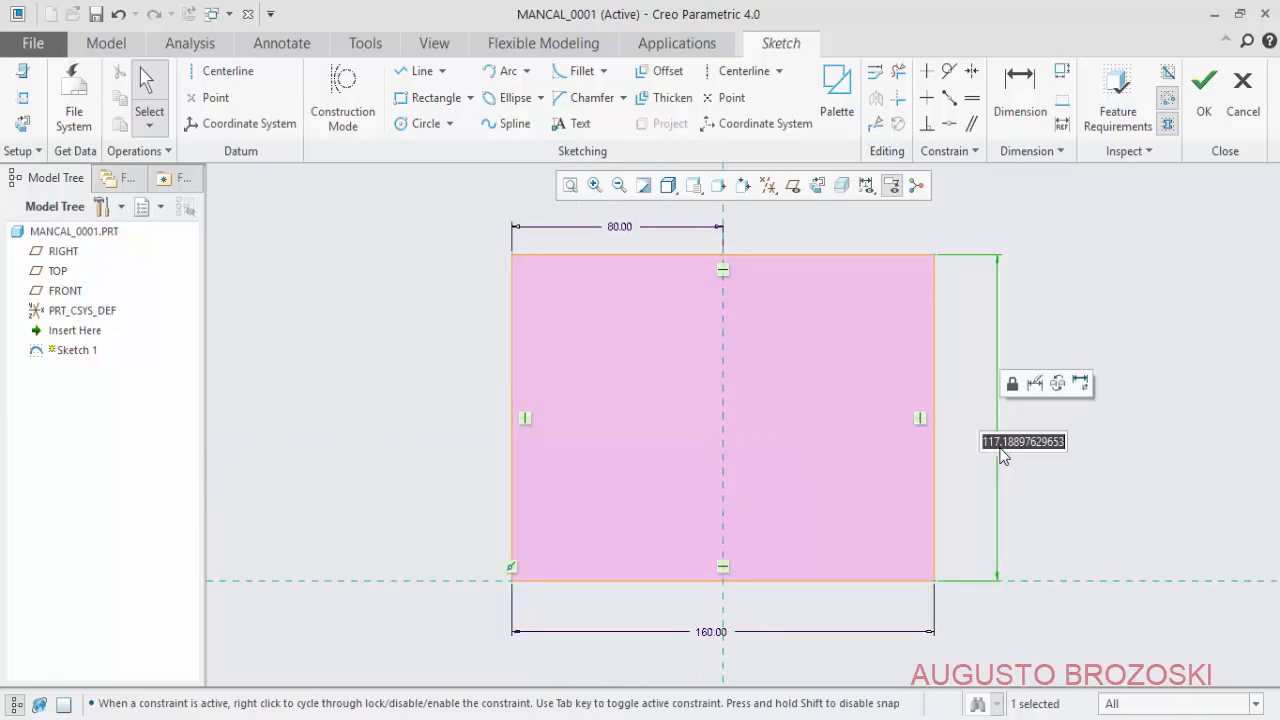
{"action": "type", "text": "20"}
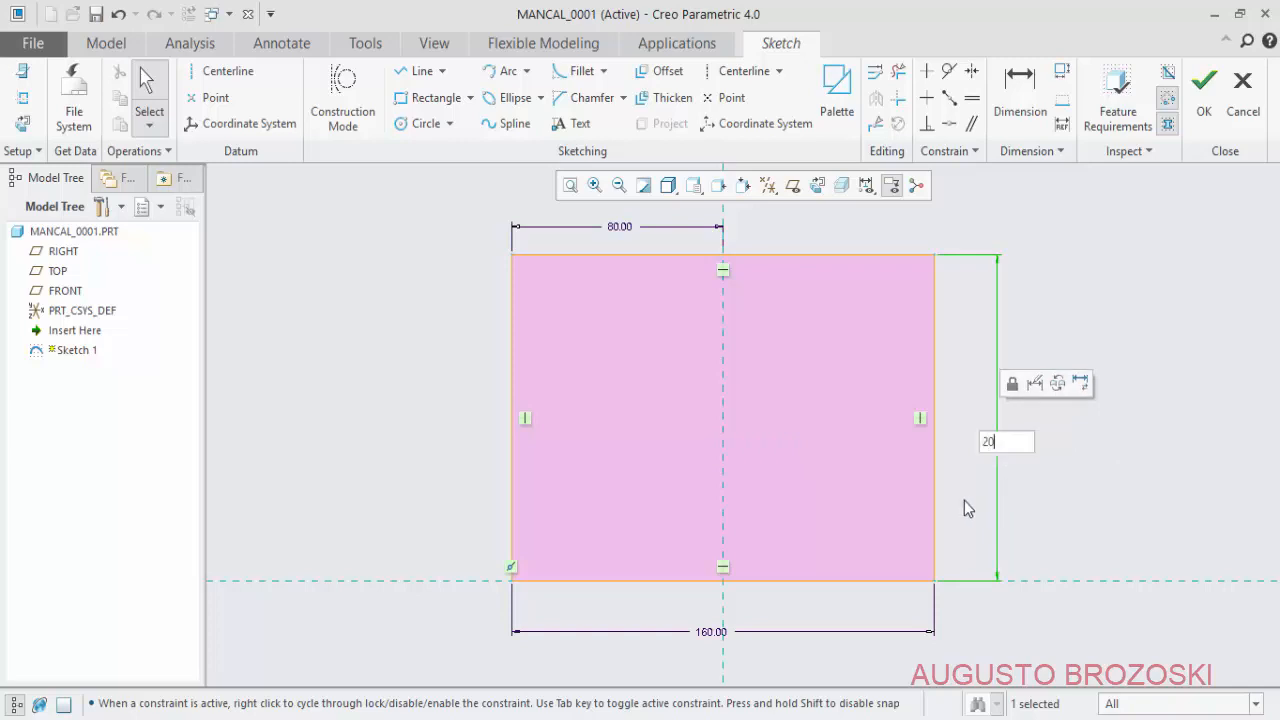
{"action": "key", "text": "Return"}
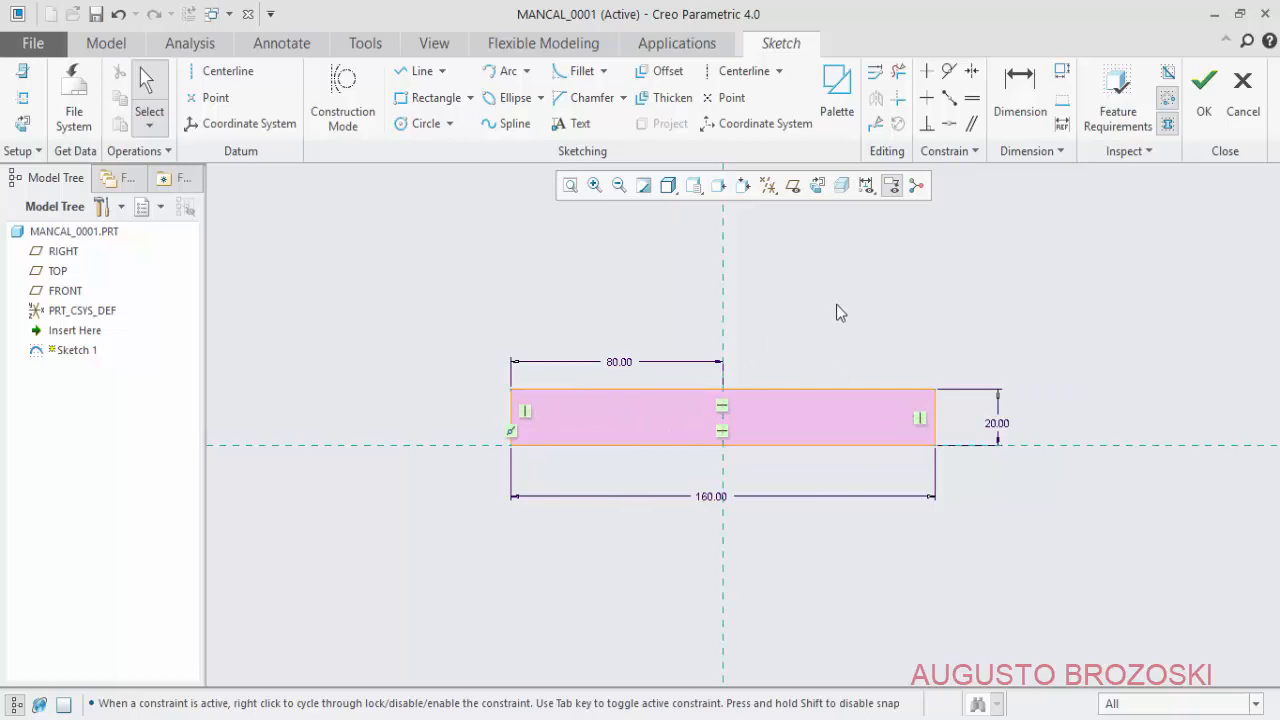
{"action": "left_click", "coordinate": [1203, 88]}
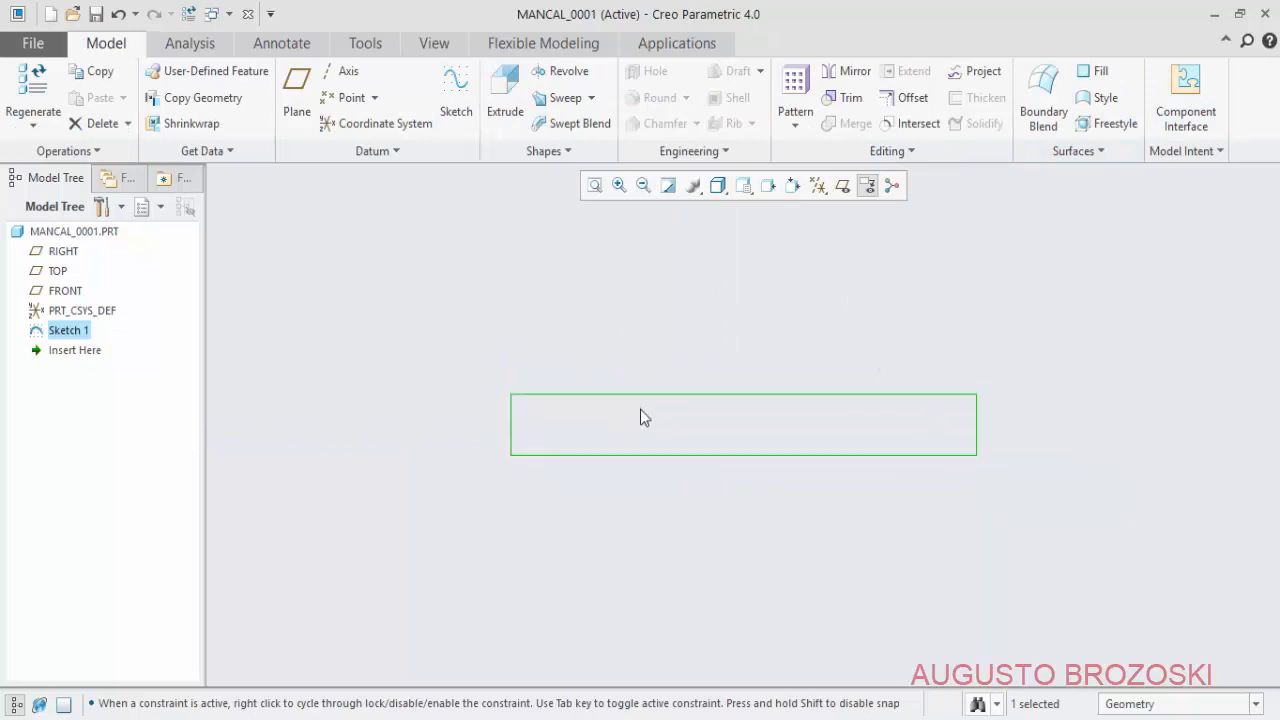
- Show the model in standard orientation and start extruding the rectangle sketch symmetrically about its sketch plane
{"action": "left_click", "coordinate": [743, 187]}
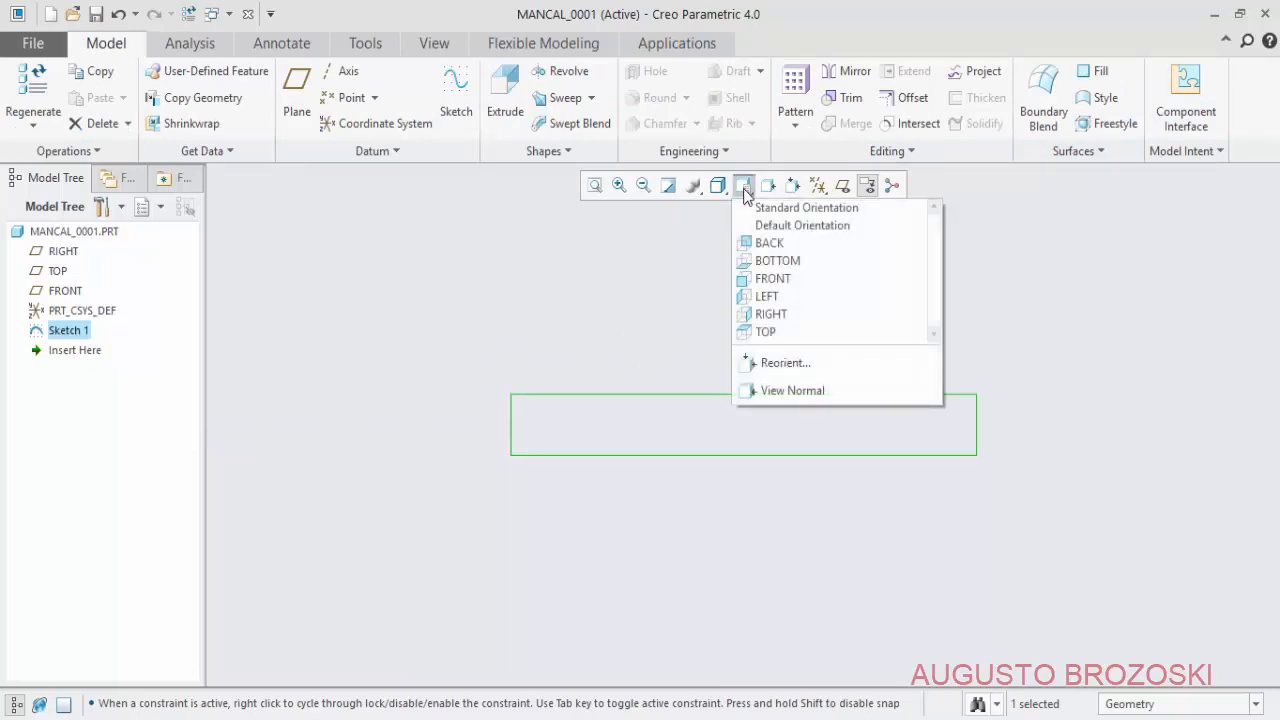
{"action": "left_click", "coordinate": [786, 212]}
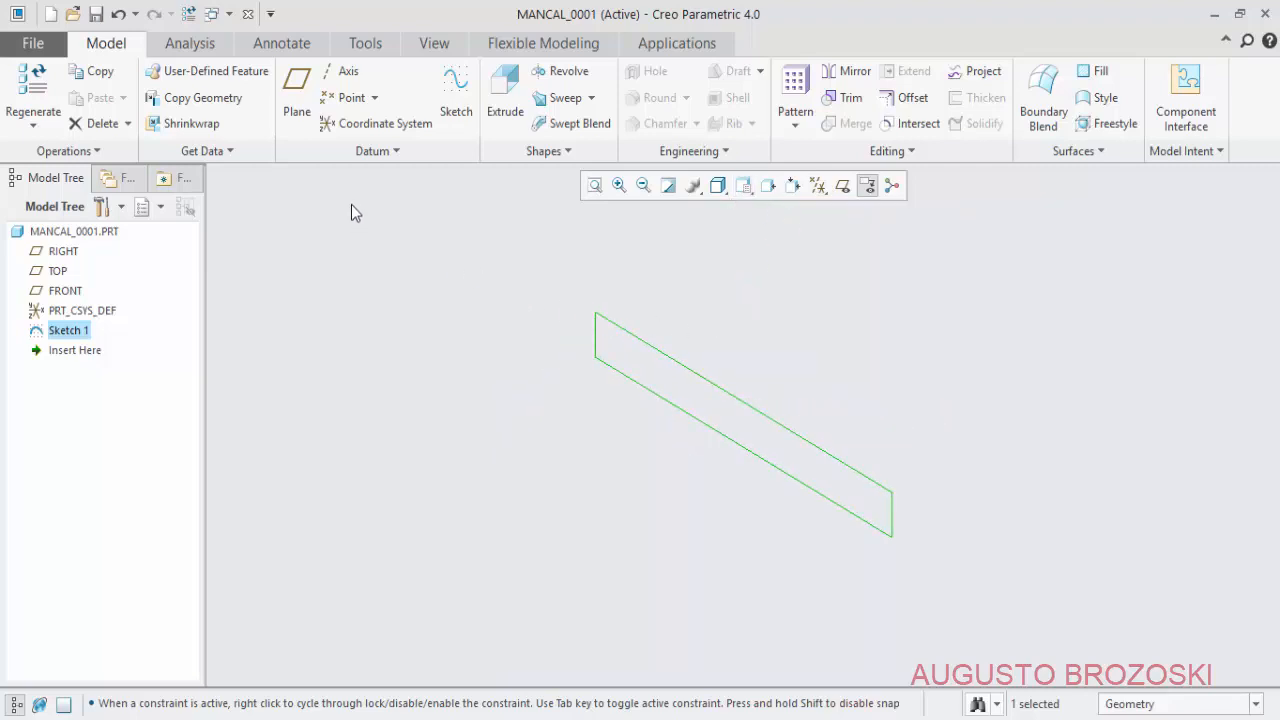
{"action": "left_click", "coordinate": [503, 88]}
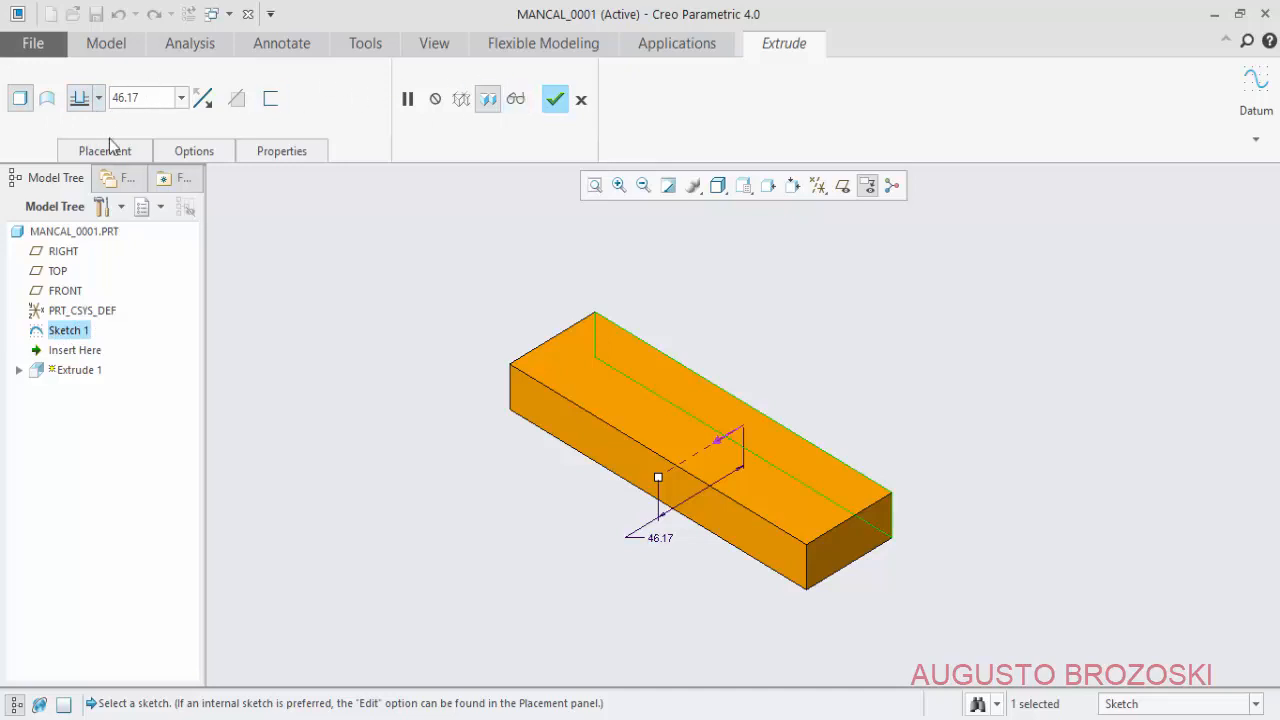
{"action": "left_click", "coordinate": [99, 100]}
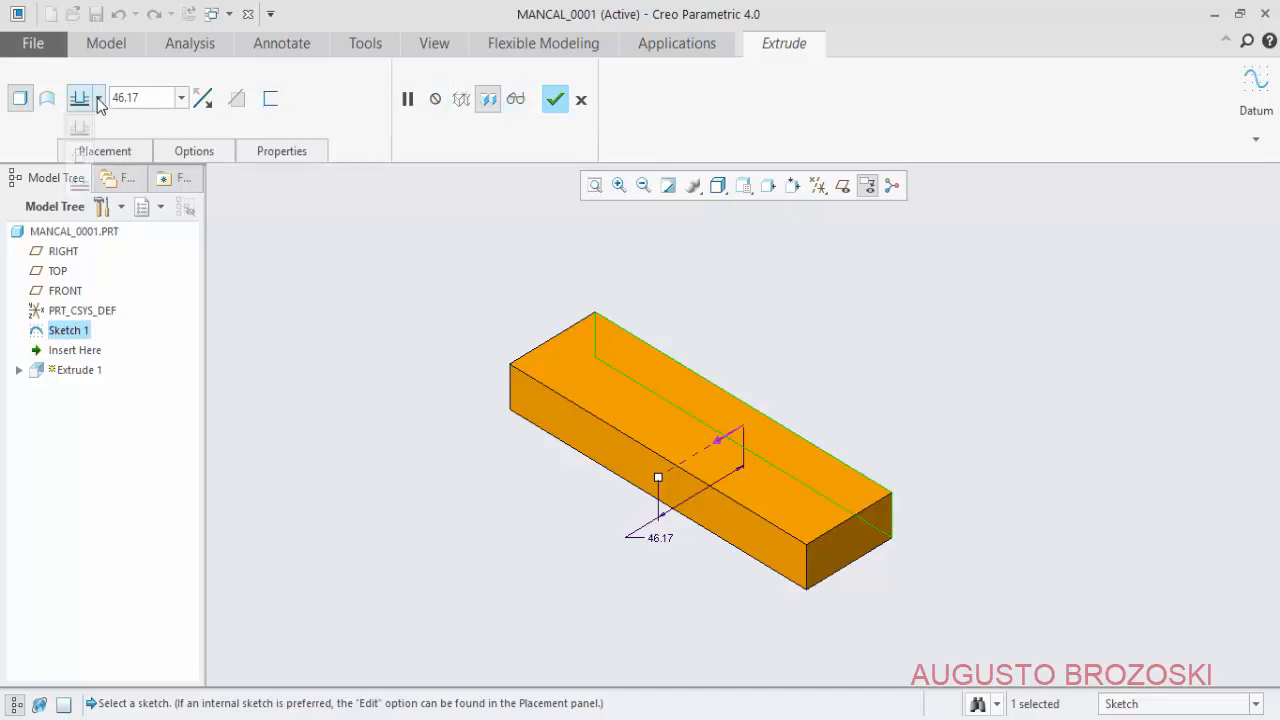
{"action": "left_click", "coordinate": [80, 157]}
- Check the base depth on the PDF part drawing, set the extrusion depth to 120 mm, and complete the extrusion
{"action": "double_click", "coordinate": [154, 97]}
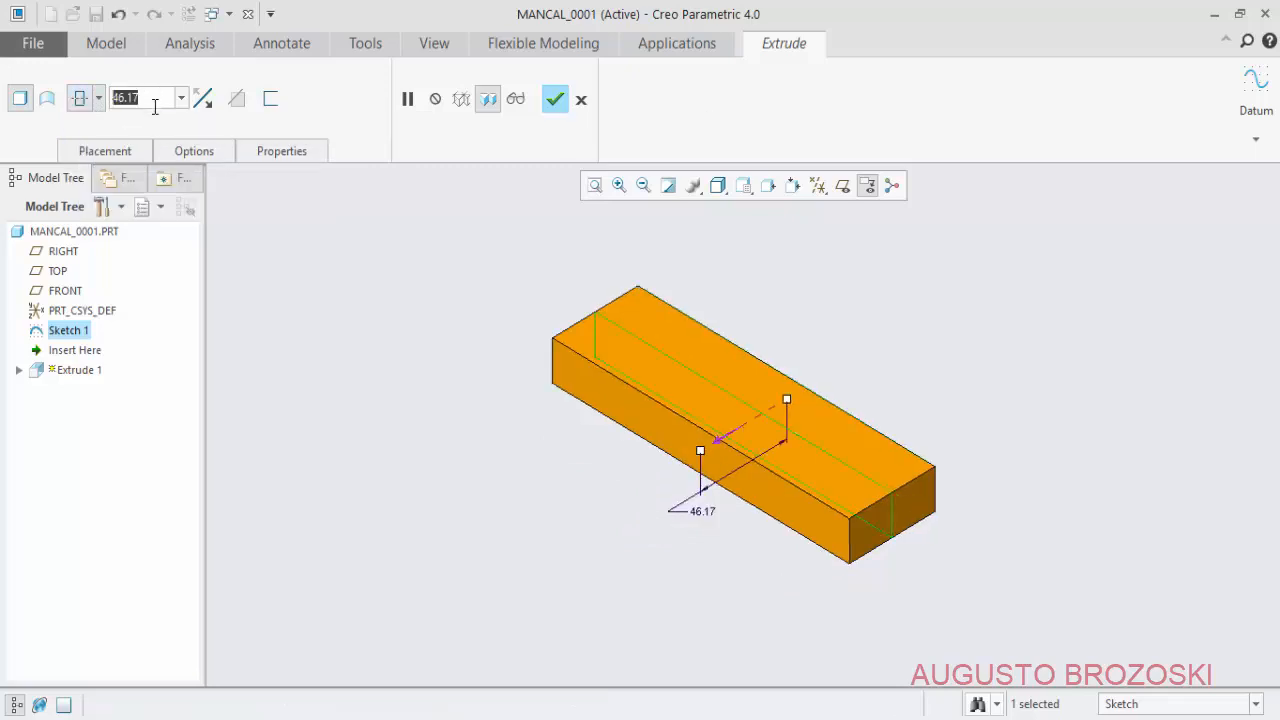
{"action": "left_click", "coordinate": [889, 718]}
{"action": "scroll", "coordinate": [230, 578], "scroll_direction": "down", "scroll_amount": 1}
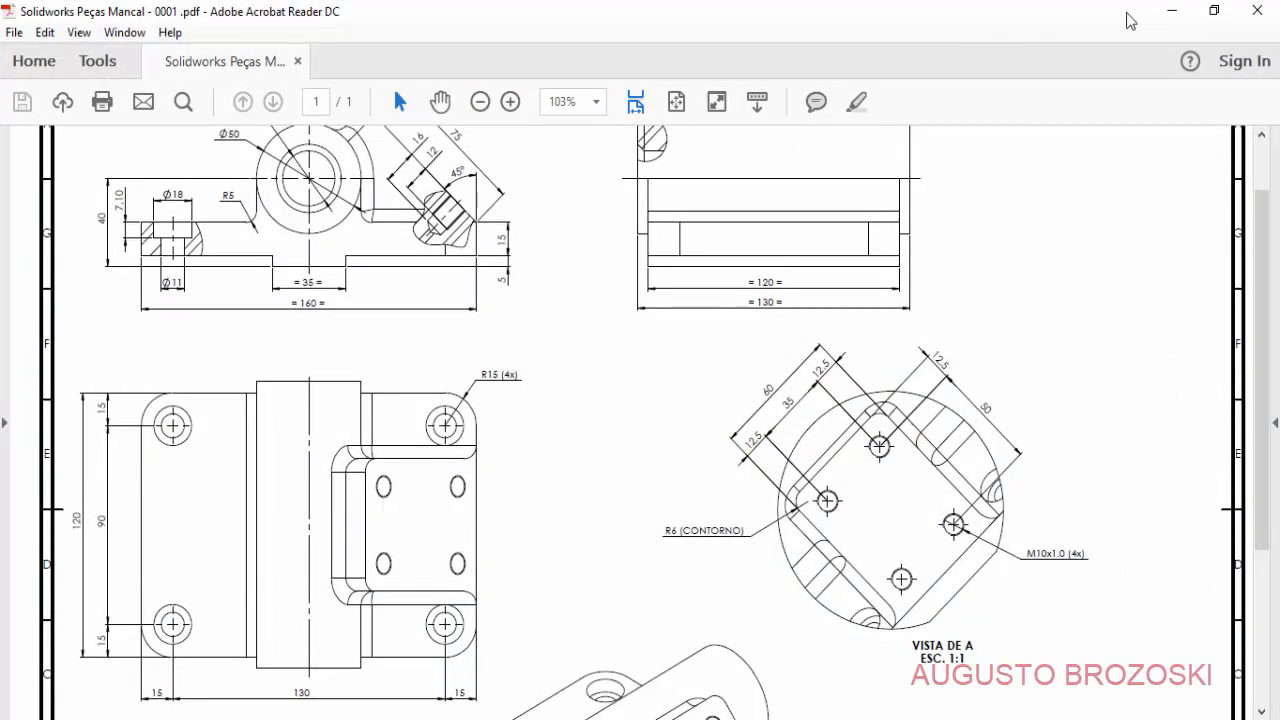
{"action": "left_click", "coordinate": [1171, 10]}
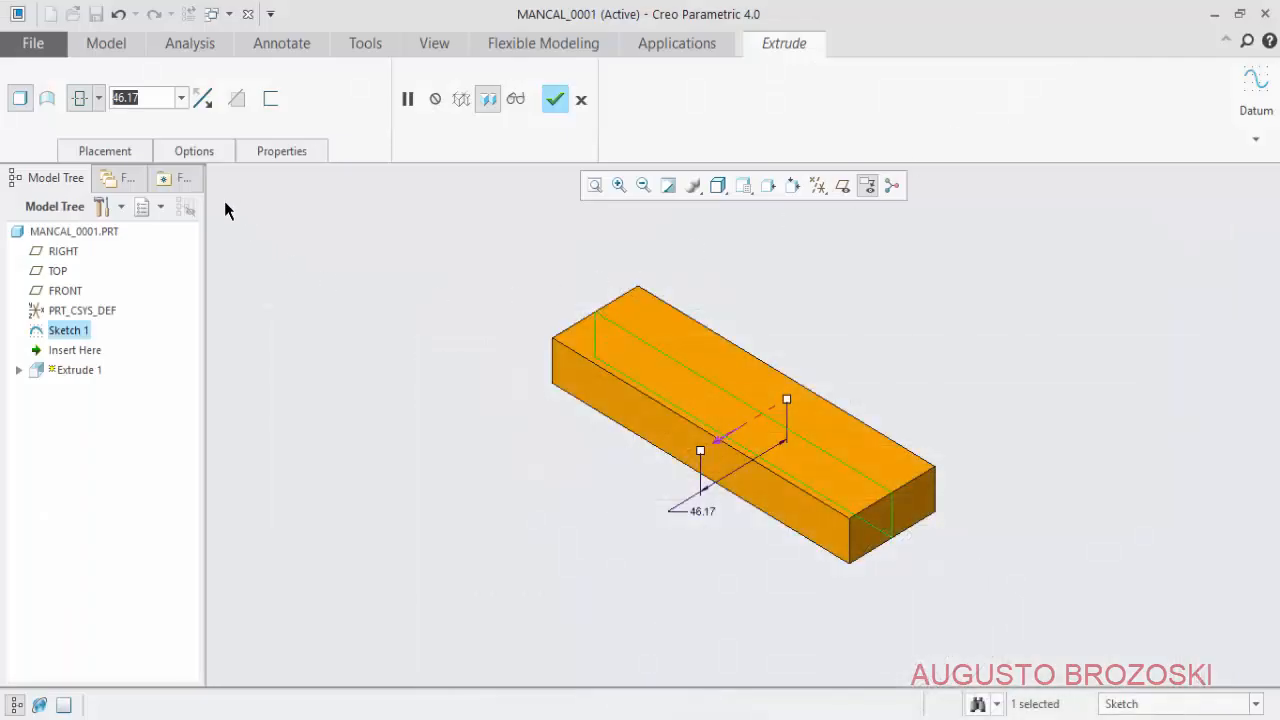
{"action": "type", "text": "120"}
{"action": "key", "text": "Return"}
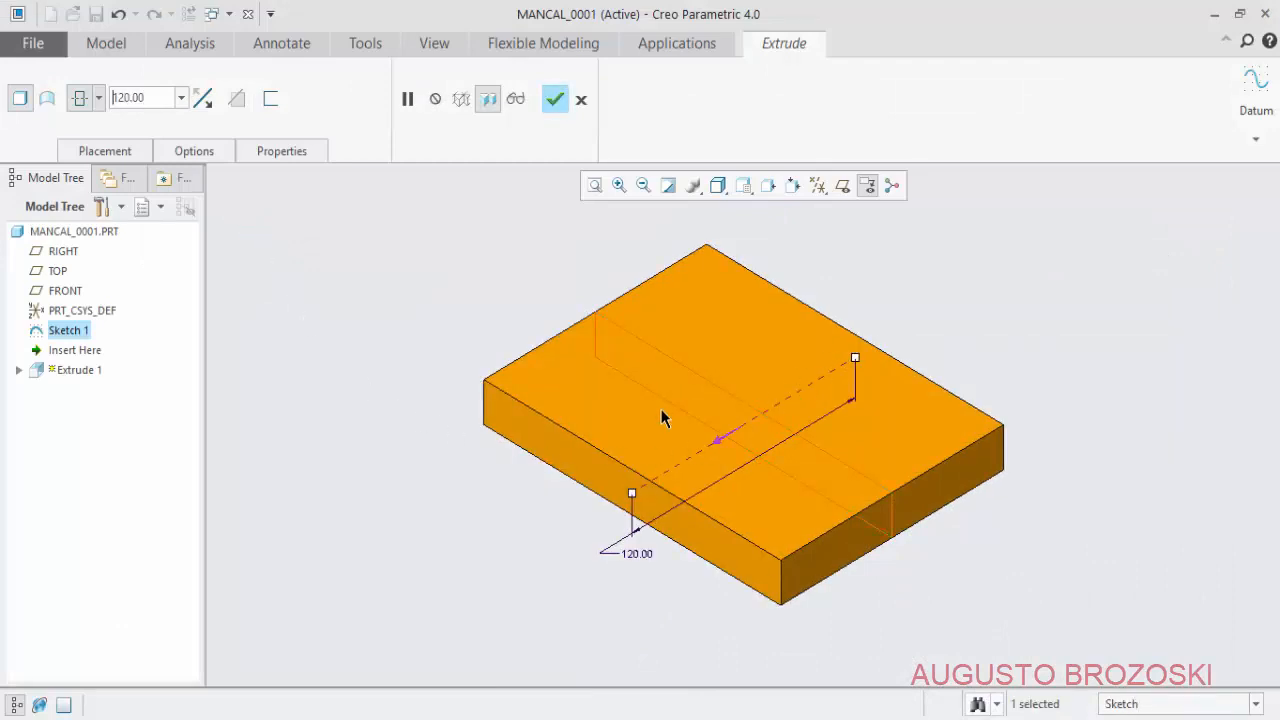
{"action": "left_click", "coordinate": [556, 100]}
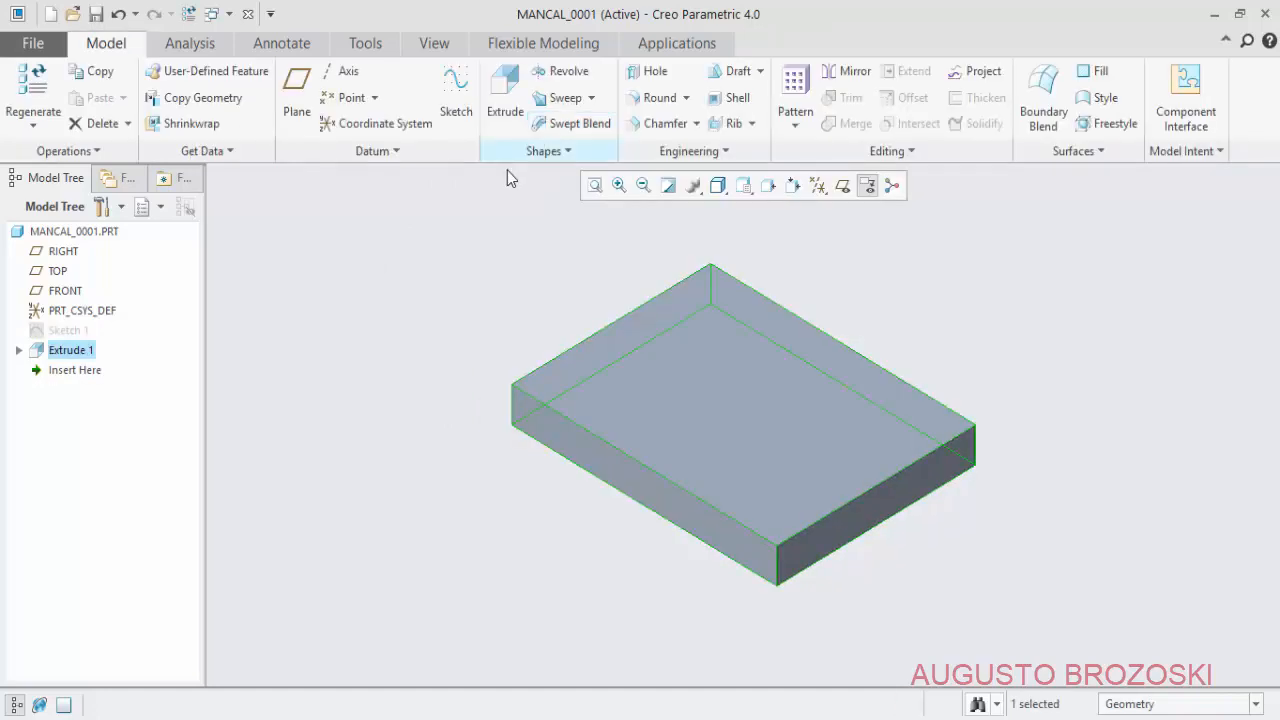
- Save the part MANCAL_0001.PRT in the folder Trabalho Mancal Video 0001 and clear the selection
{"action": "left_click", "coordinate": [96, 14]}
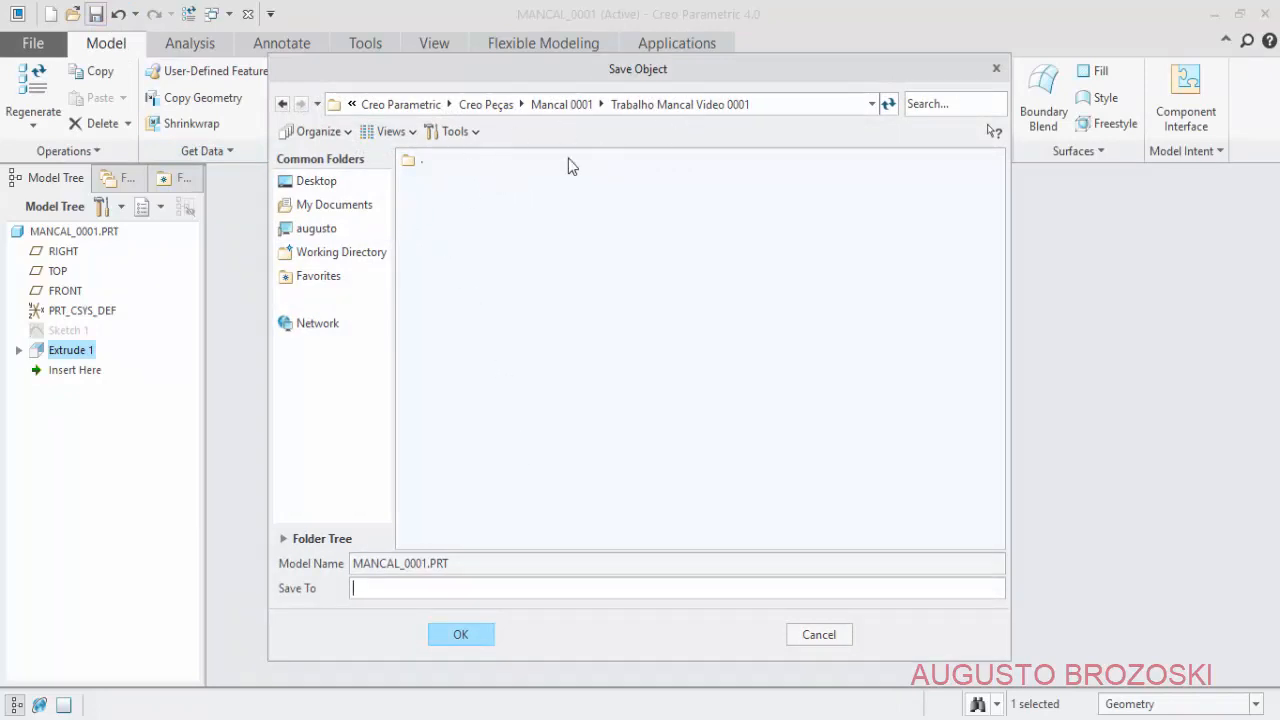
{"action": "left_click", "coordinate": [461, 636]}
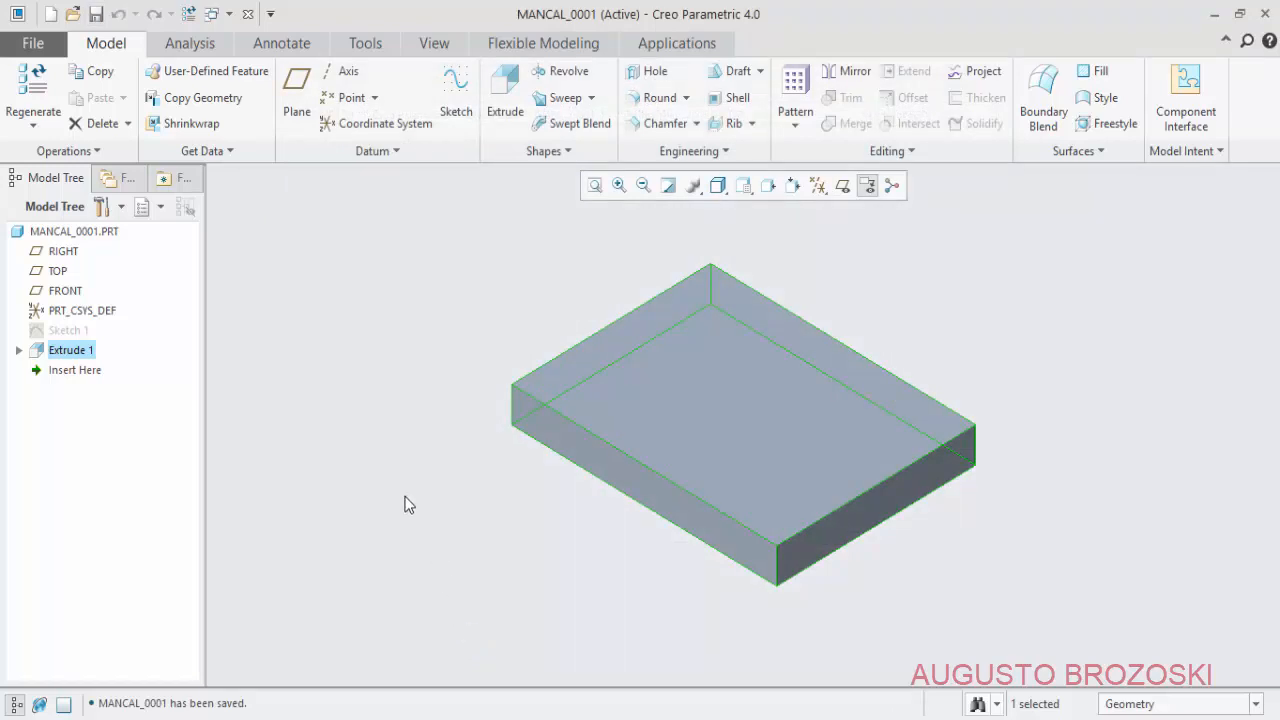
{"action": "left_click", "coordinate": [221, 225]}
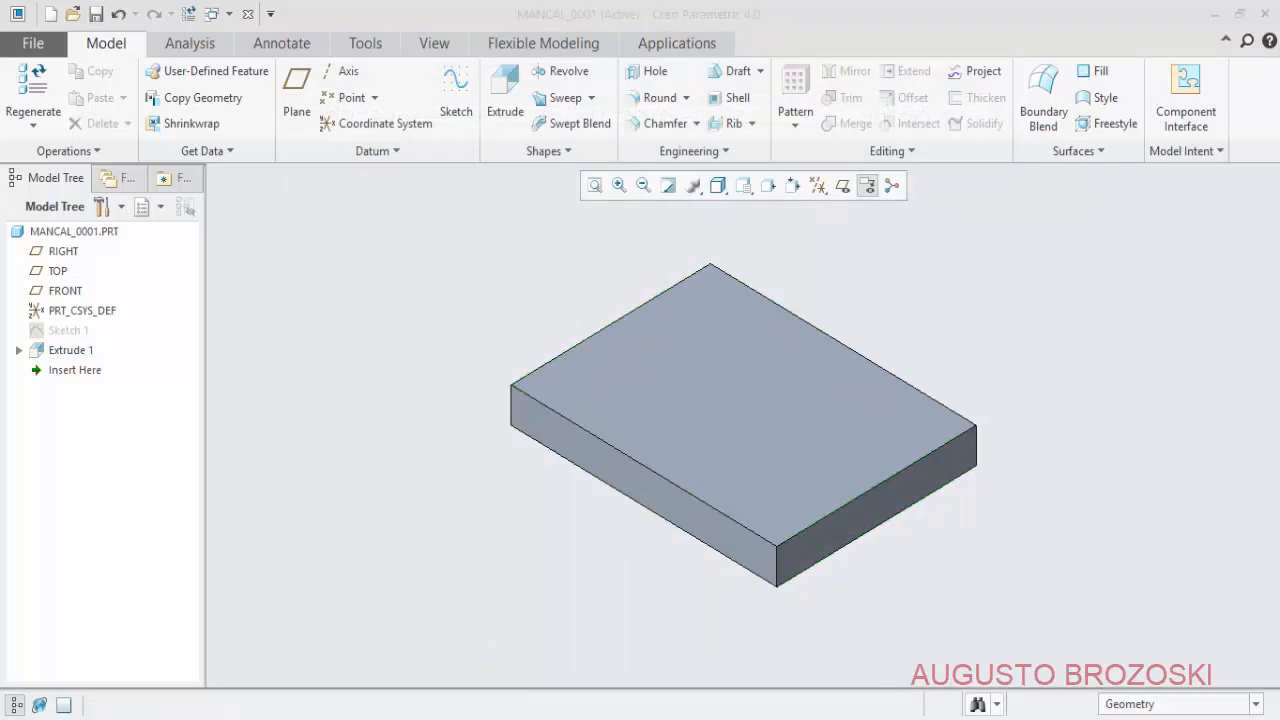
- Consult the PDF part drawing and open a sketch on the block's long front face, oriented to its 2D view
{"action": "left_click", "coordinate": [703, 718]}
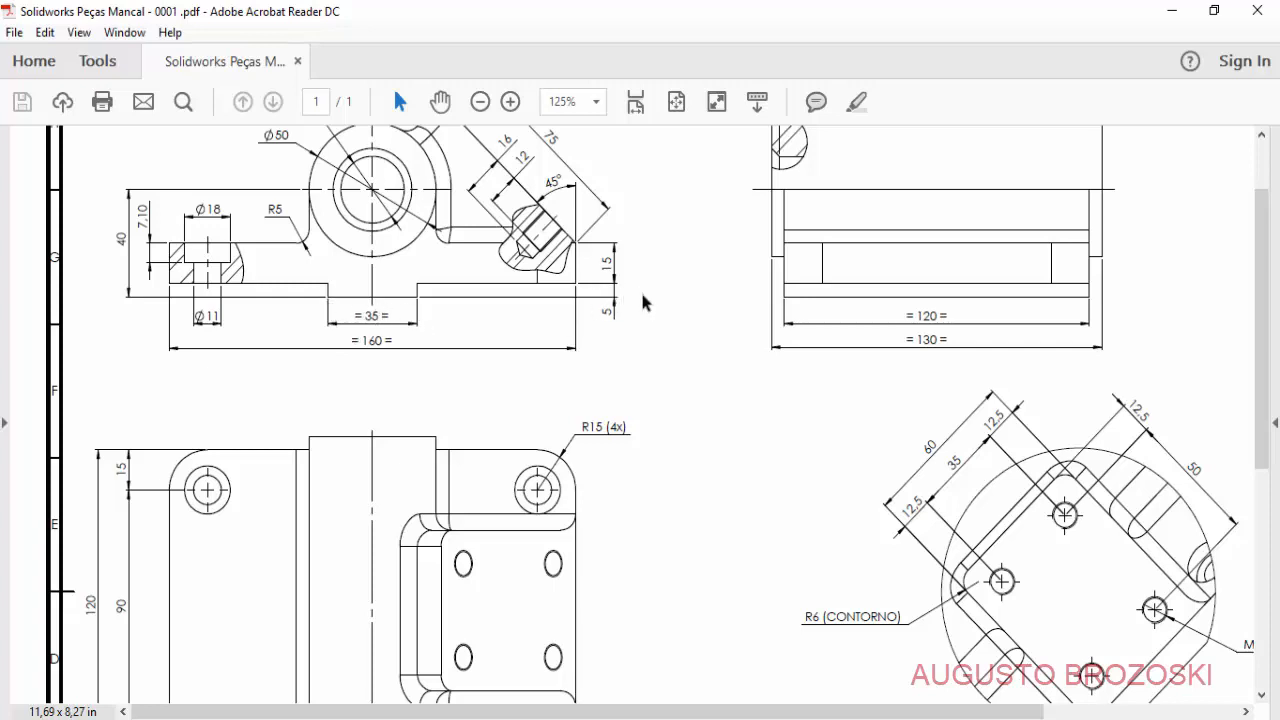
{"action": "left_click", "coordinate": [1170, 11]}
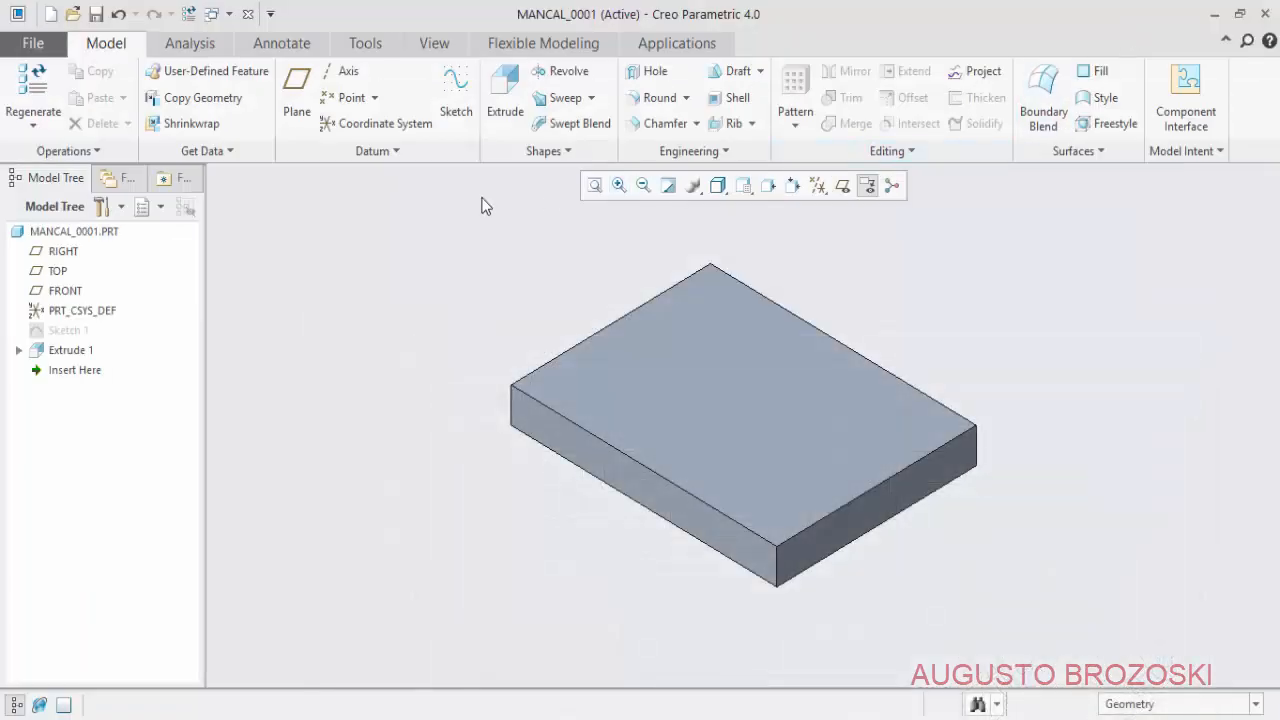
{"action": "left_click", "coordinate": [453, 92]}
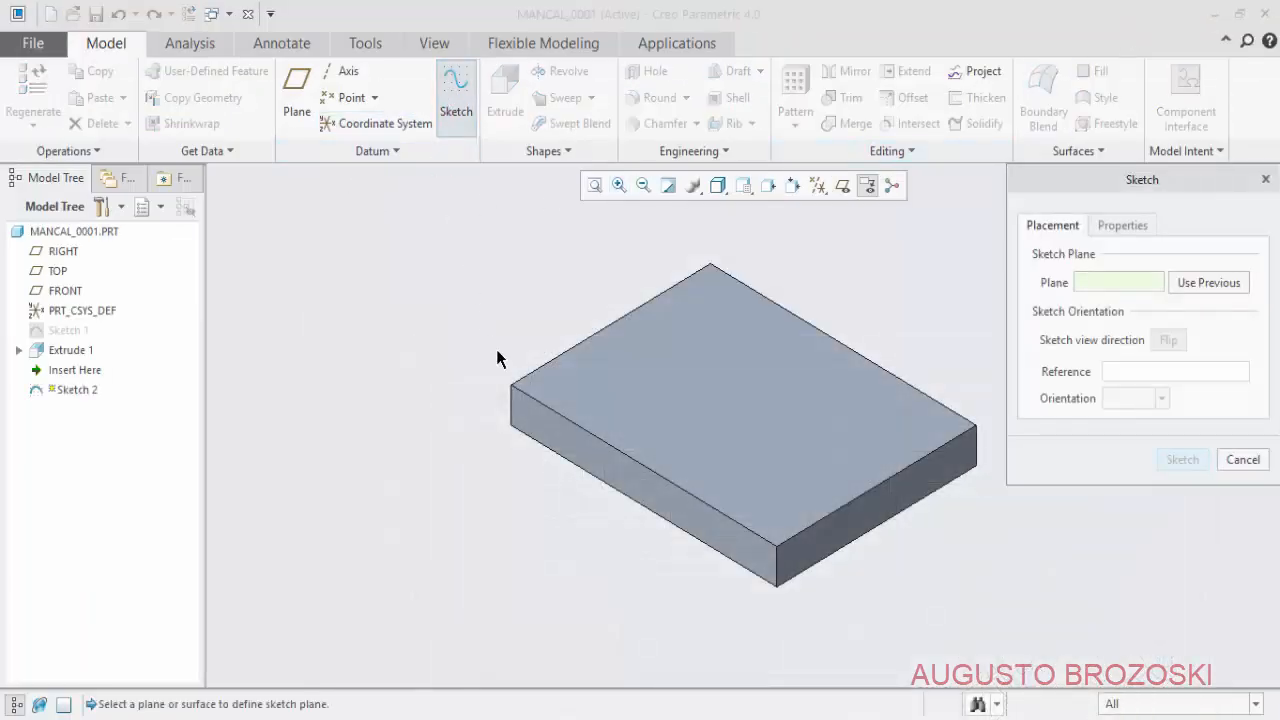
{"action": "left_click", "coordinate": [568, 452]}
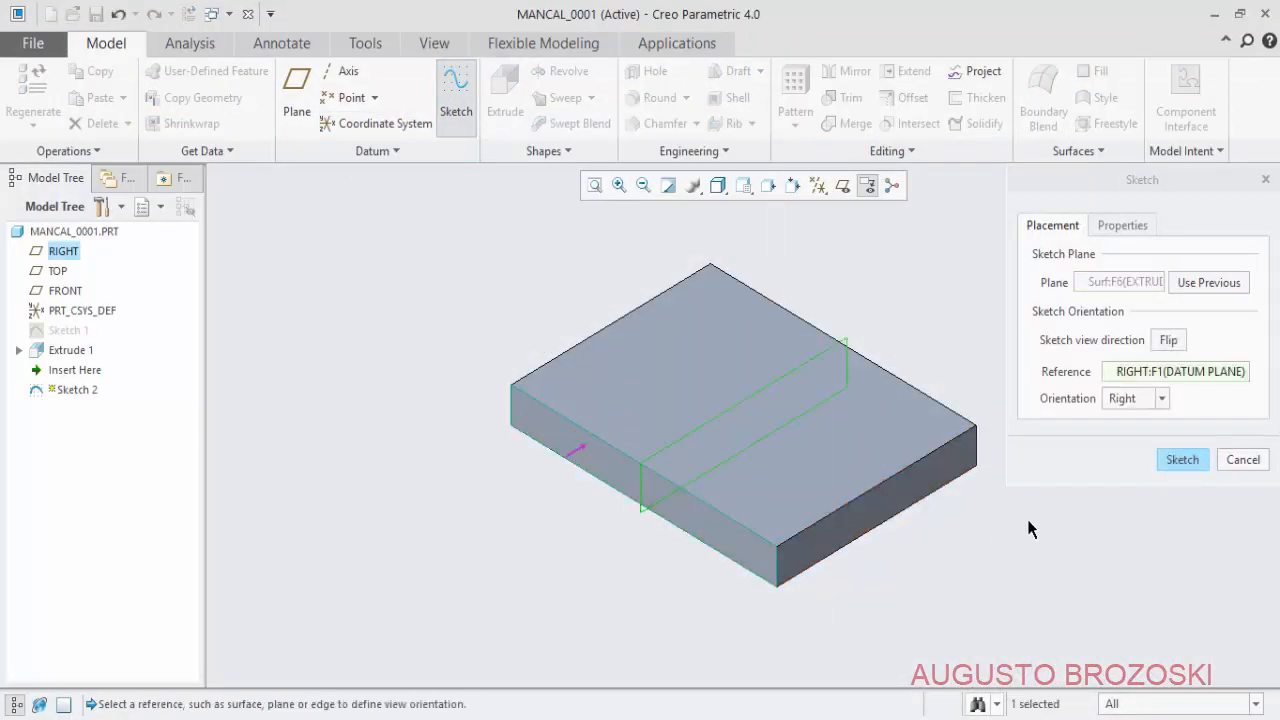
{"action": "left_click", "coordinate": [1183, 461]}
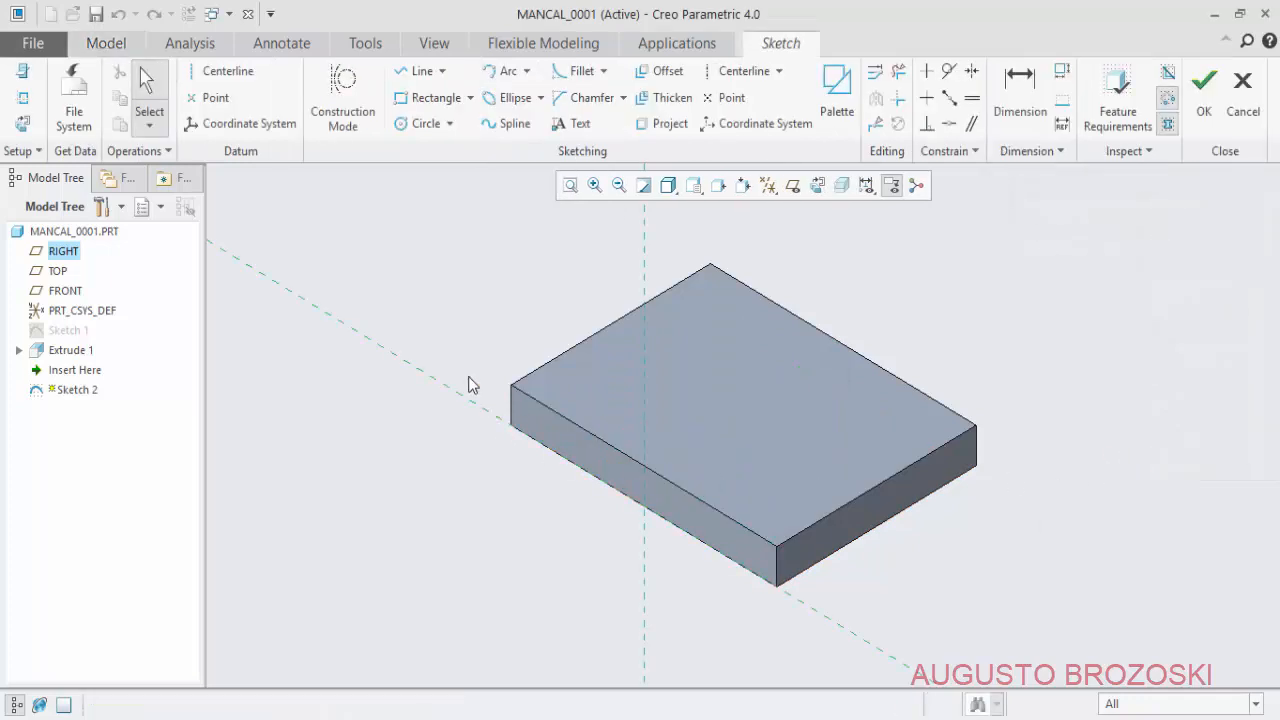
{"action": "left_click", "coordinate": [420, 102]}
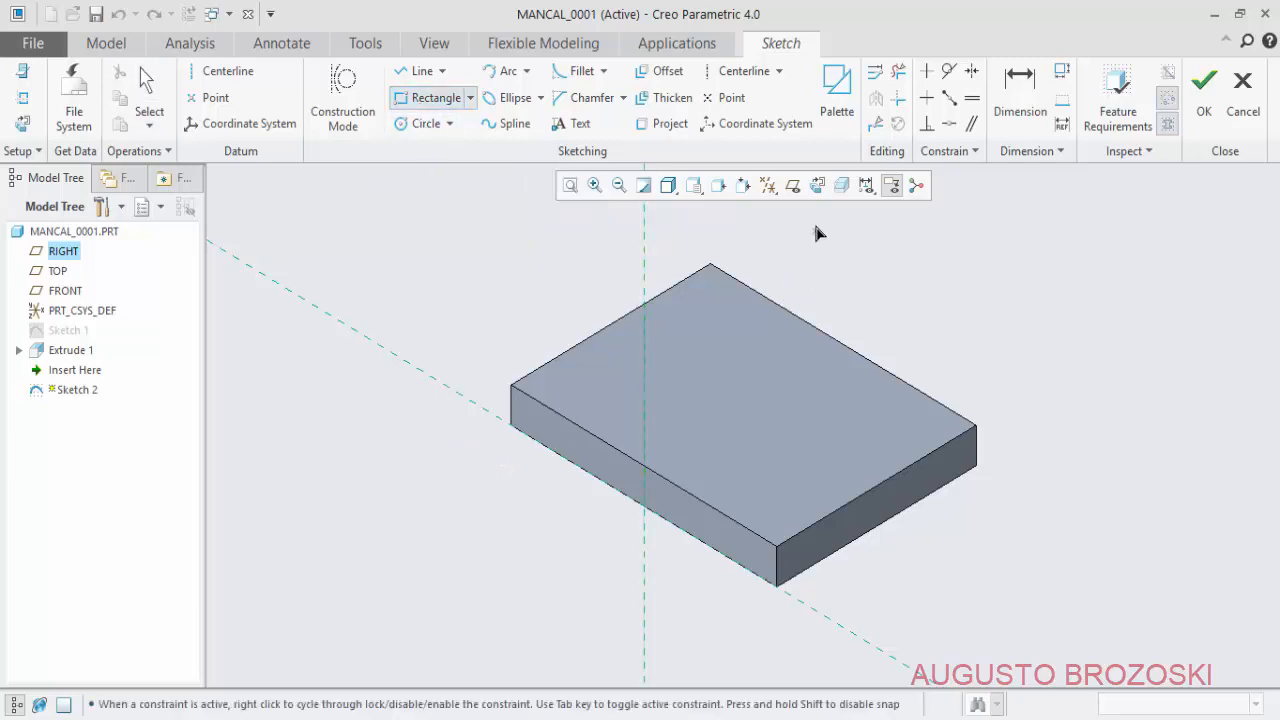
{"action": "left_click", "coordinate": [818, 188]}
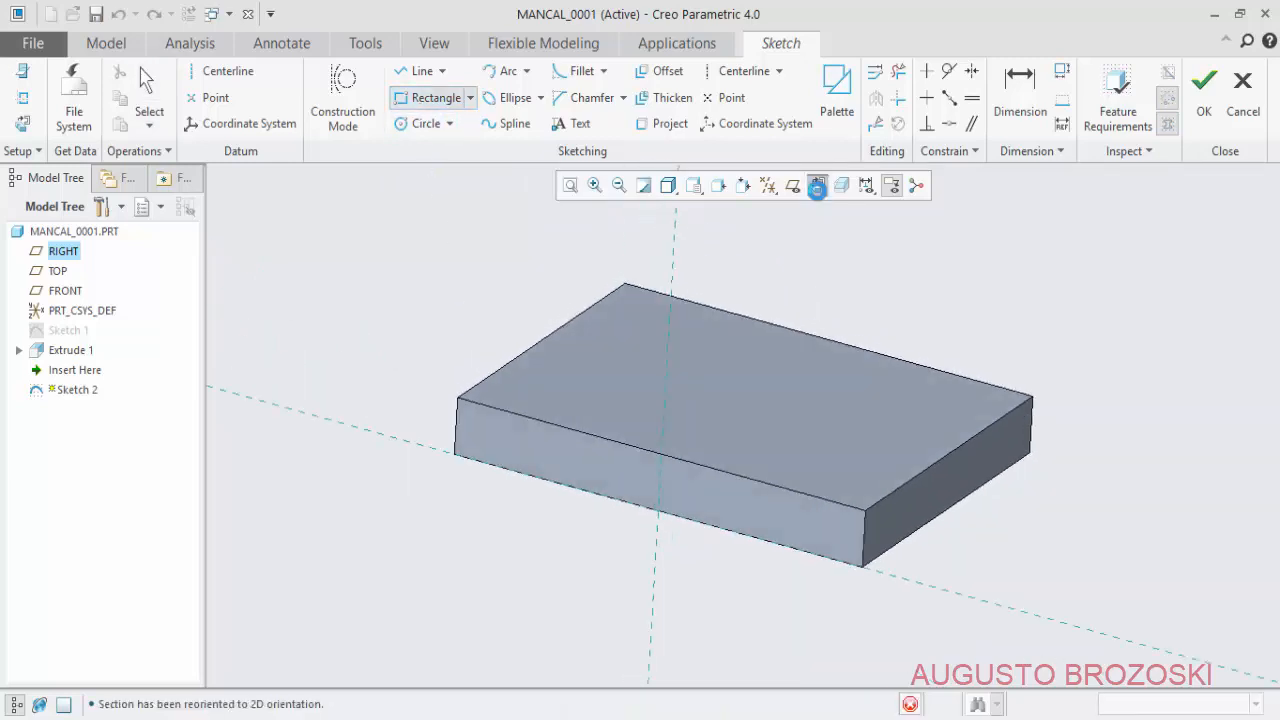
- Sketch two rectangles of equal height, about 6 mm, from the face's bottom corners: left about 48 mm wide, right about 49 mm wide
{"action": "scroll", "coordinate": [740, 470], "scroll_direction": "up", "scroll_amount": 3}
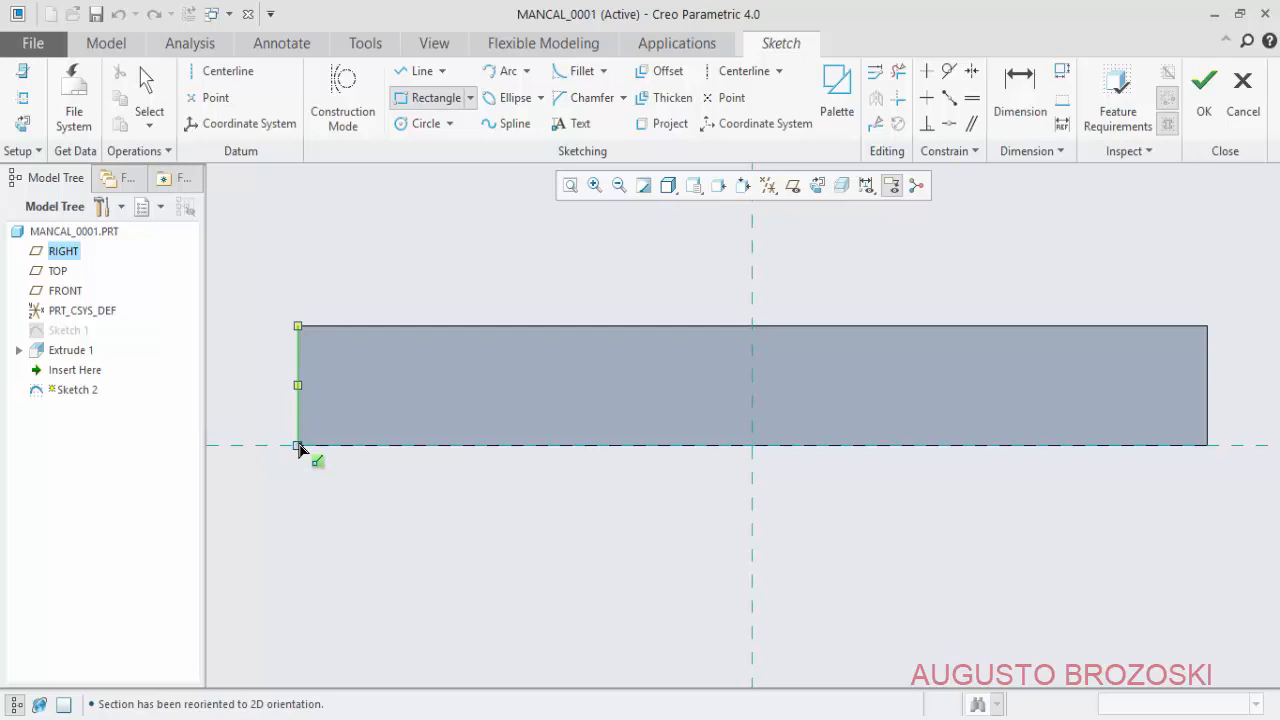
{"action": "left_click", "coordinate": [298, 445]}
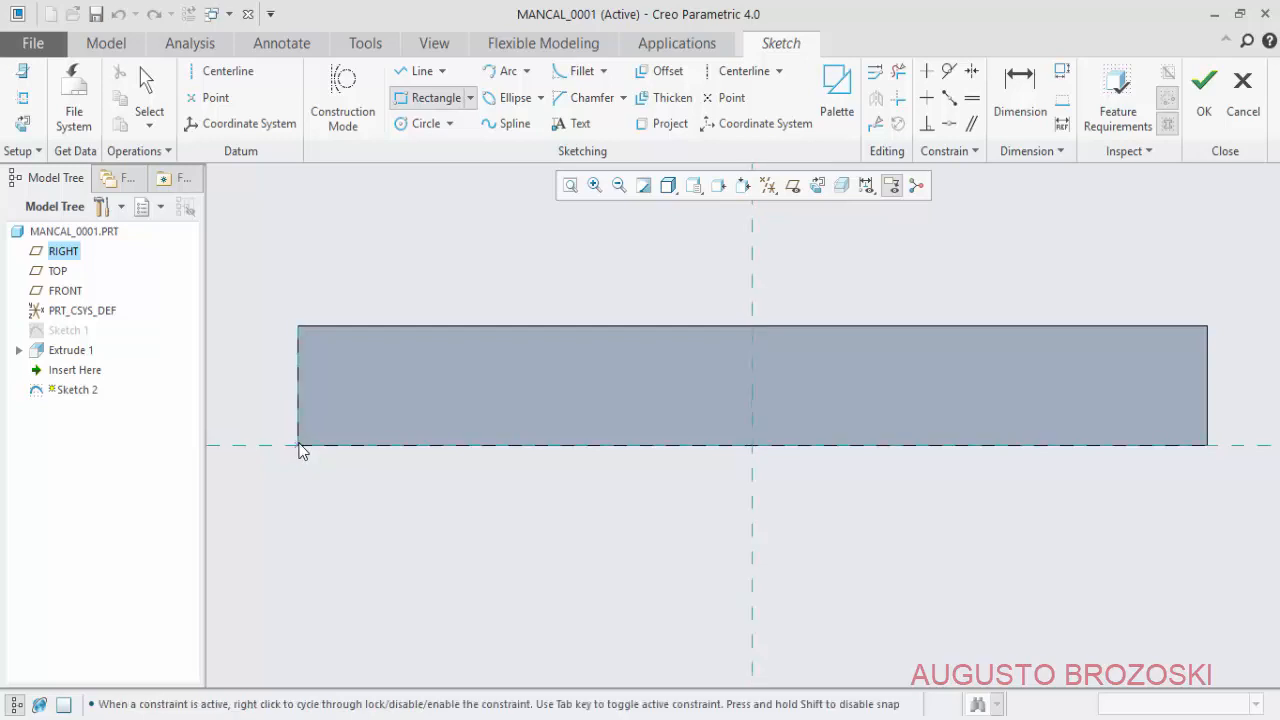
{"action": "left_click", "coordinate": [570, 410]}
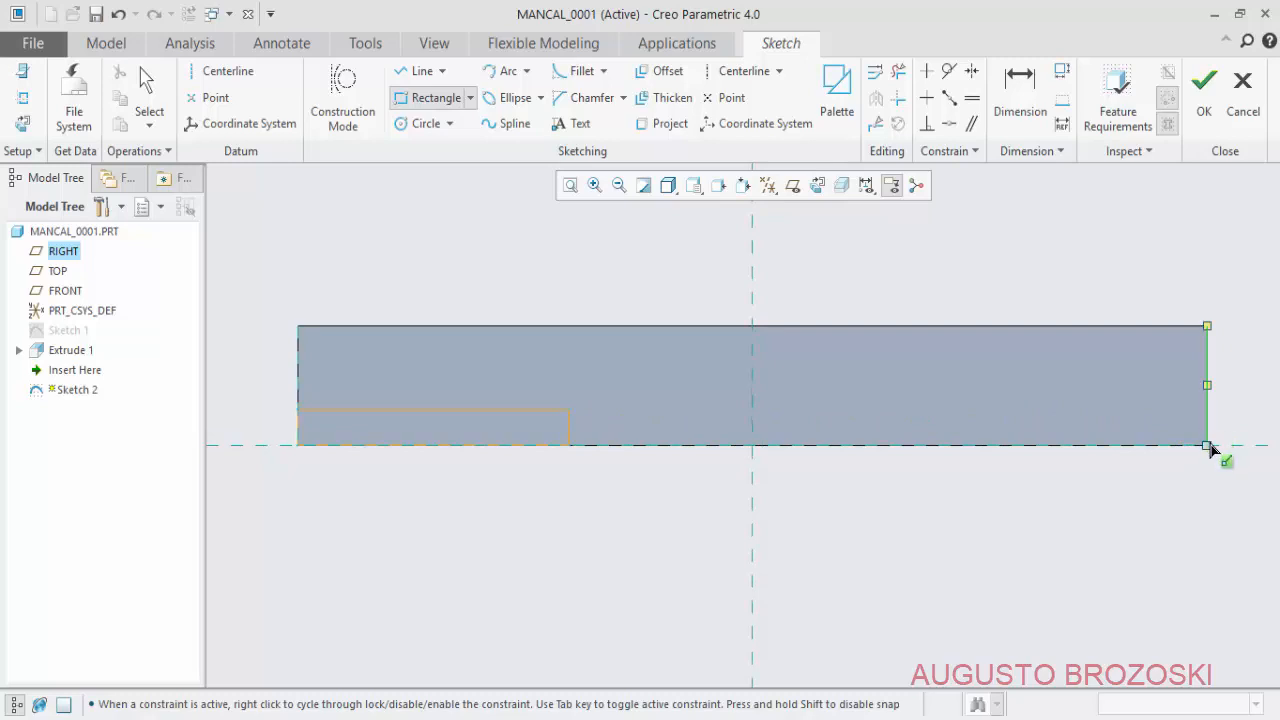
{"action": "left_click", "coordinate": [1208, 446]}
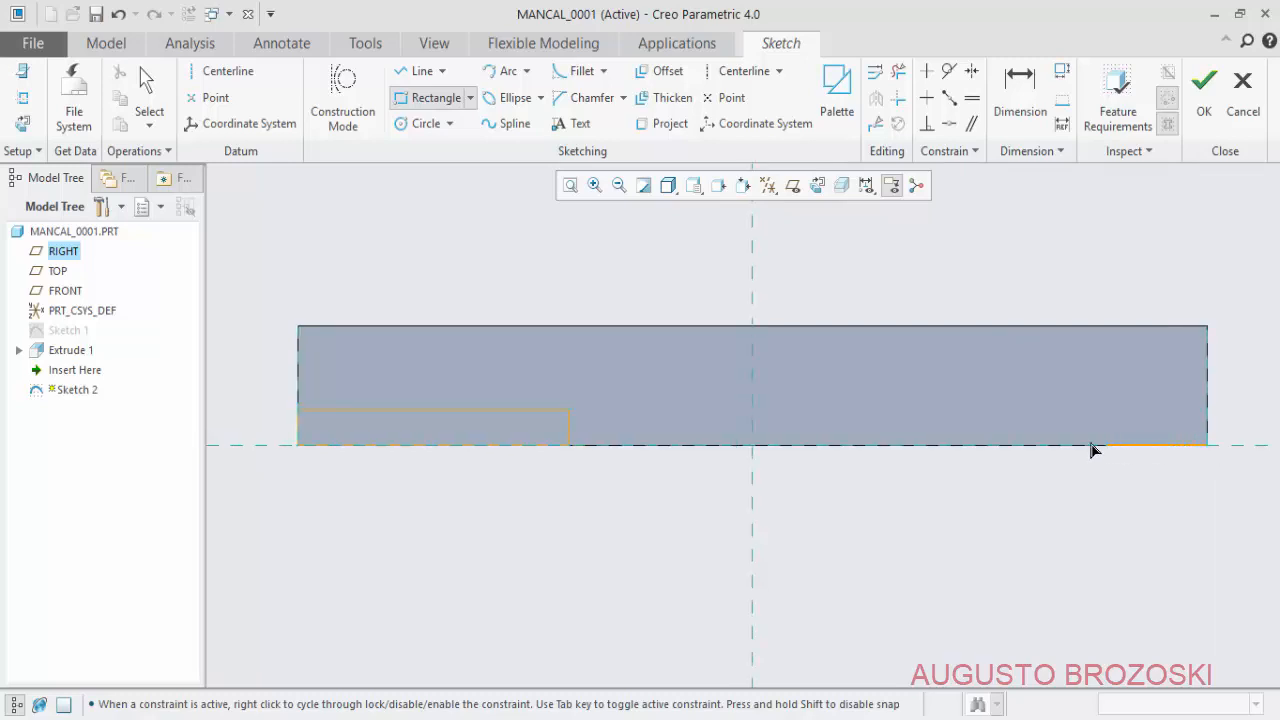
{"action": "left_click", "coordinate": [930, 410]}
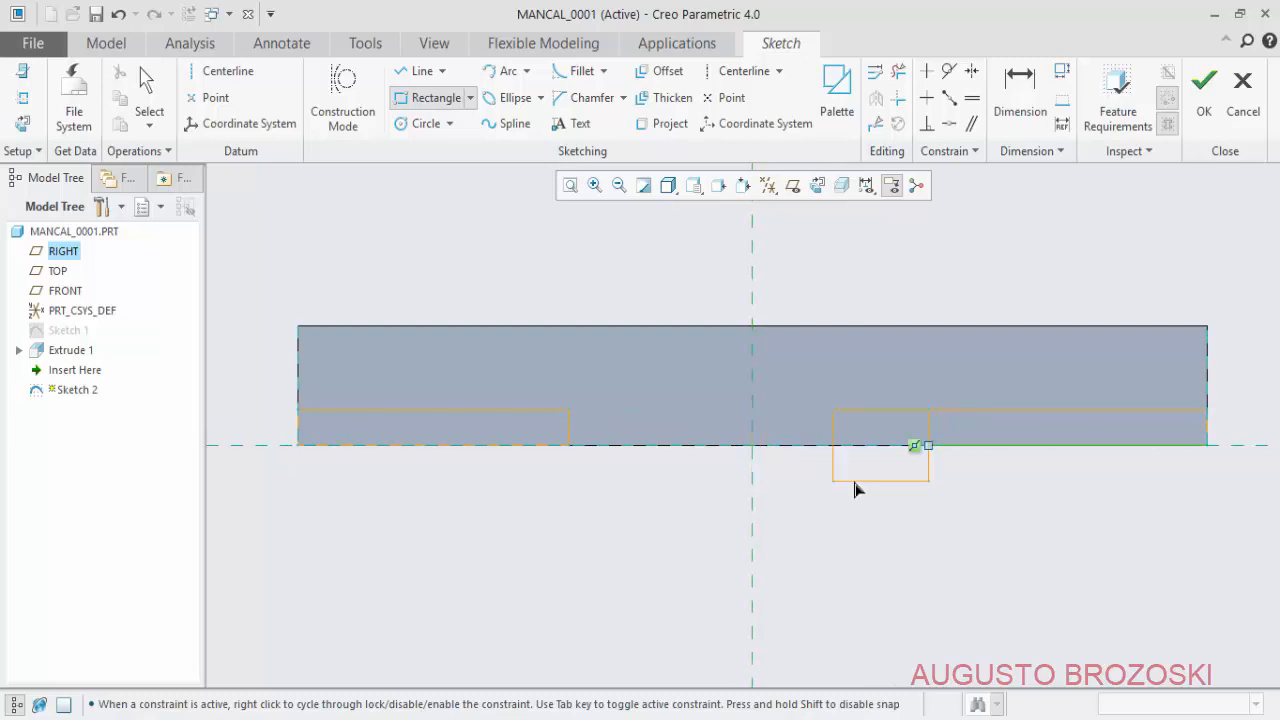
{"action": "middle_click", "coordinate": [931, 495]}
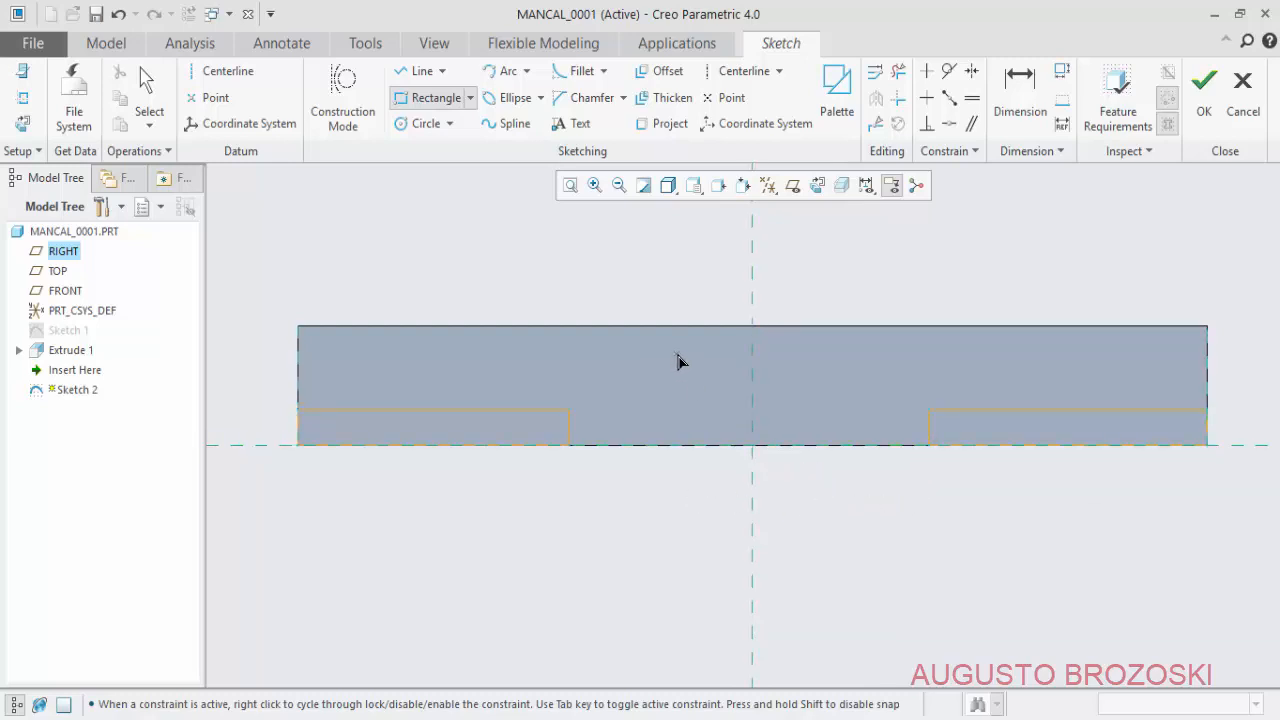
- Move the left rectangle's height dimension beyond its right edge and its width dimension below its outline
{"action": "left_click", "coordinate": [1016, 104]}
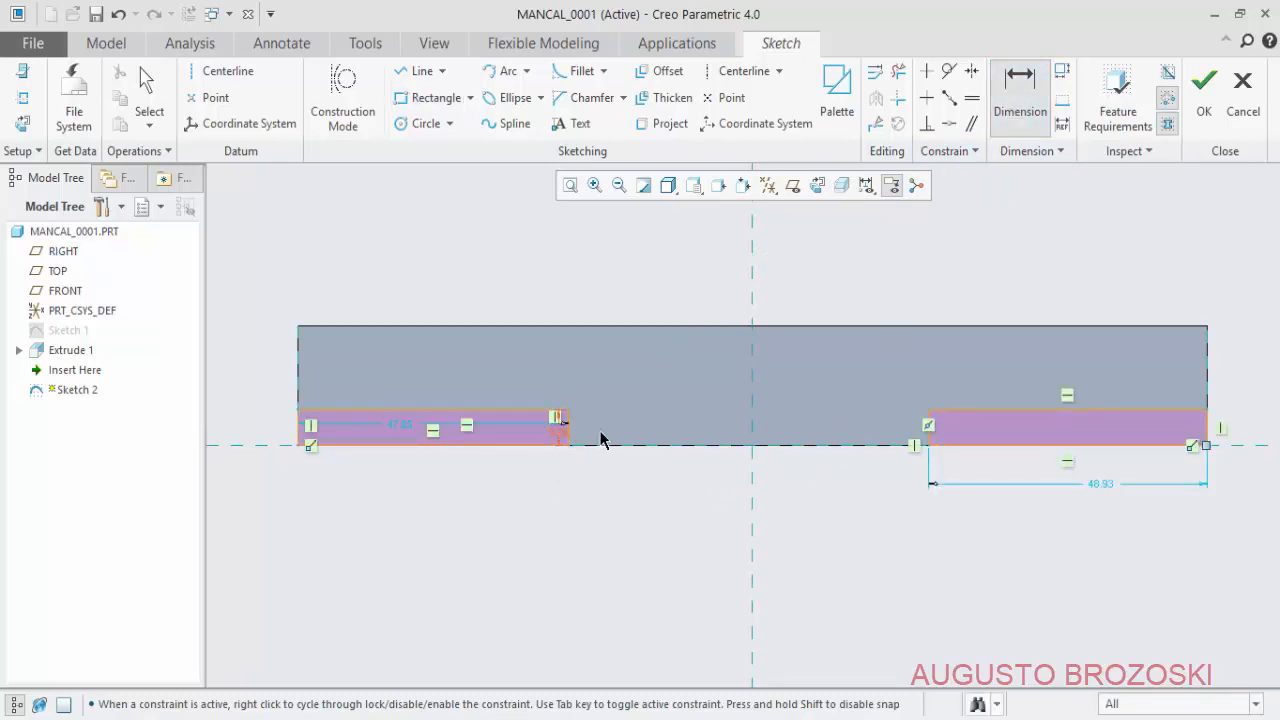
{"action": "middle_click", "coordinate": [598, 492]}
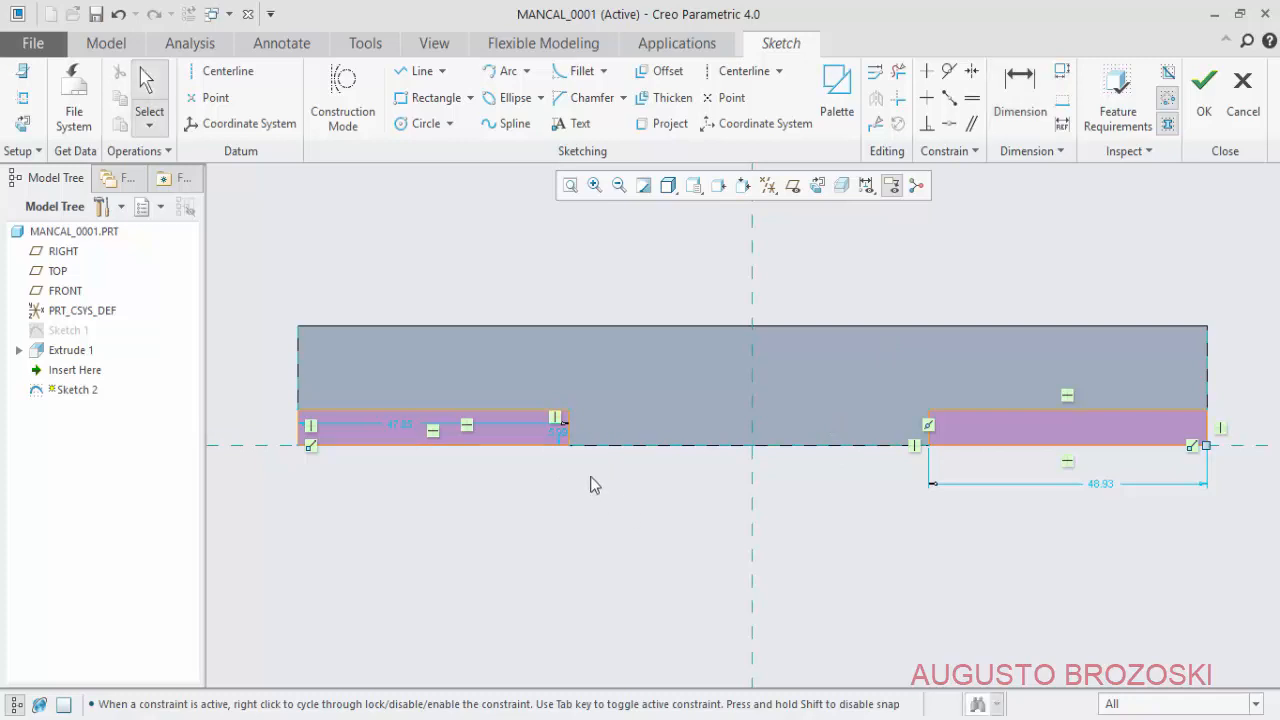
{"action": "left_click_drag", "start_coordinate": [557, 429], "coordinate": [598, 429]}
{"action": "left_click_drag", "start_coordinate": [397, 425], "coordinate": [403, 485]}
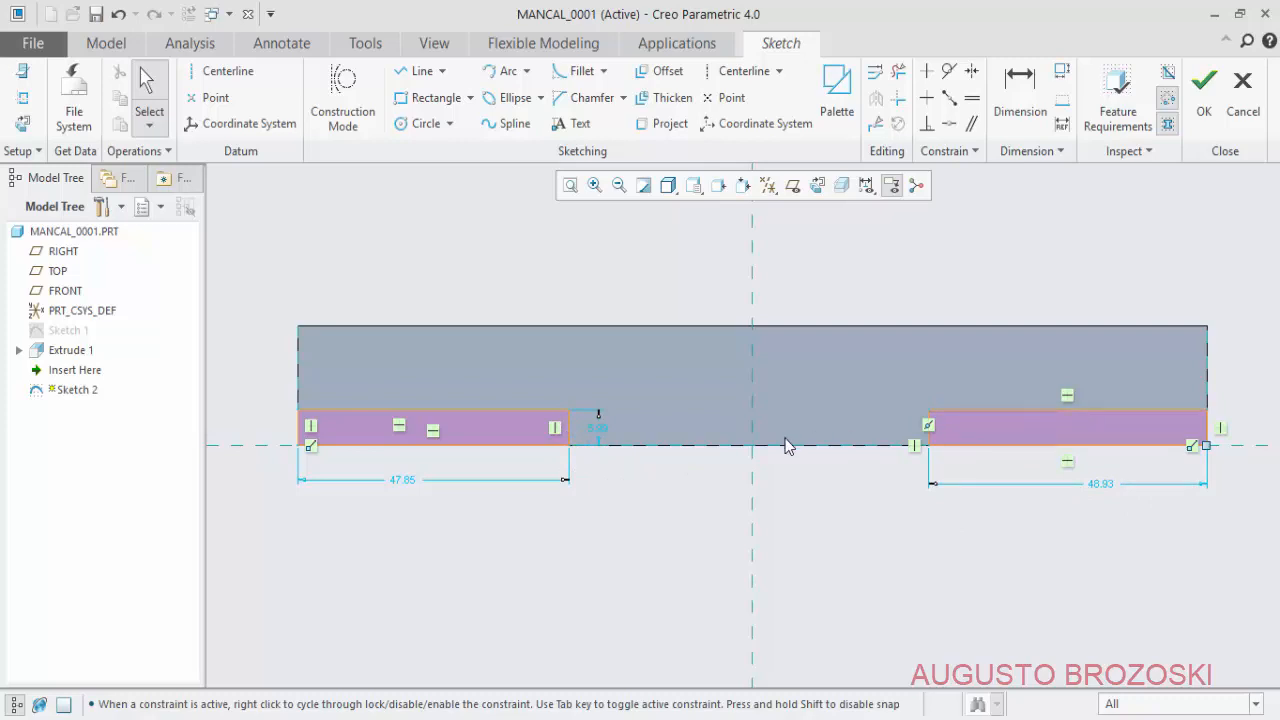
- Set the height of the sketched rectangles at the block's underside to 5 mm
{"action": "left_click", "coordinate": [598, 430]}
{"action": "double_click", "coordinate": [598, 430]}
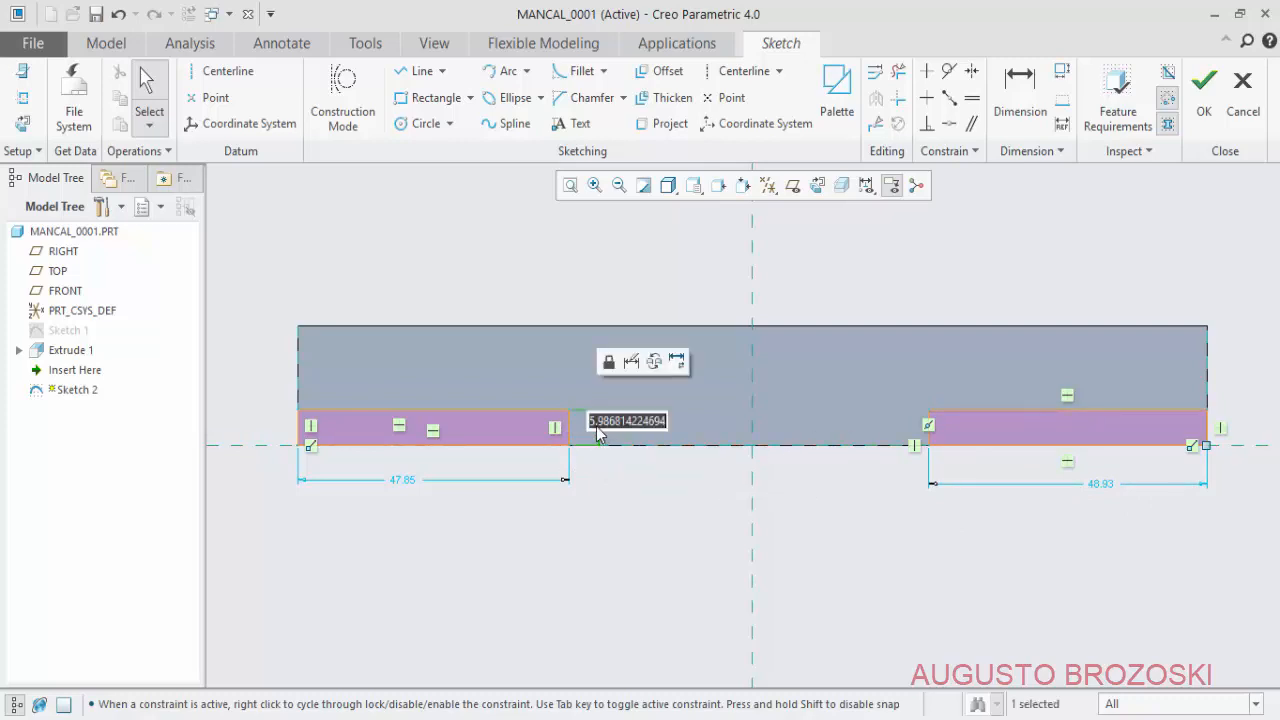
{"action": "type", "text": "5"}
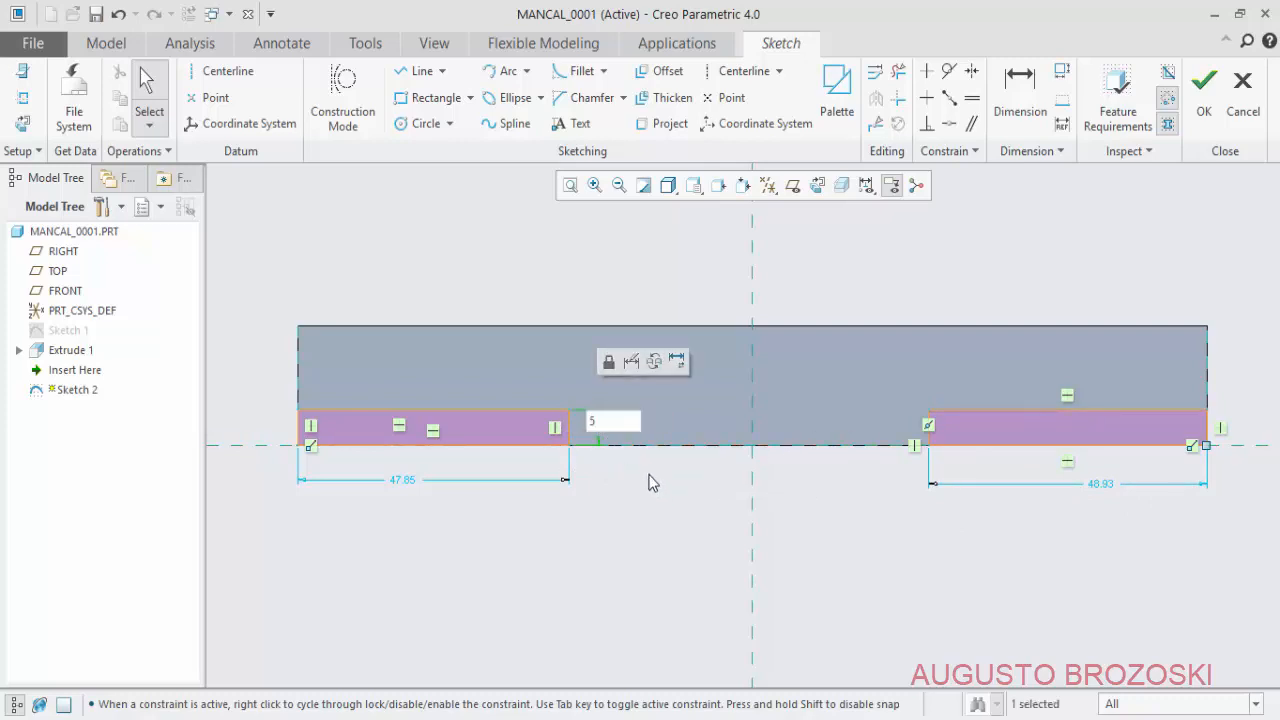
{"action": "key", "text": "Return"}
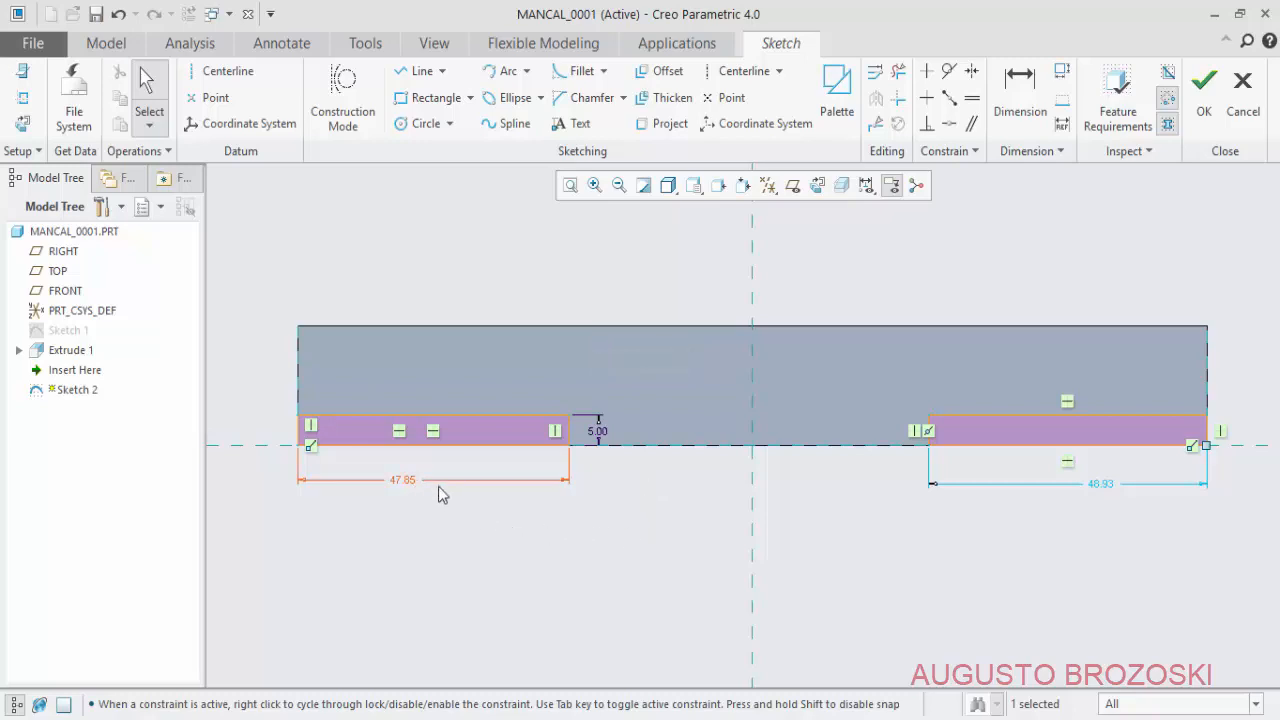
- Dimension the gap between the two rectangles' inner bottom corners and set it to 35 mm
{"action": "left_click", "coordinate": [1020, 92]}
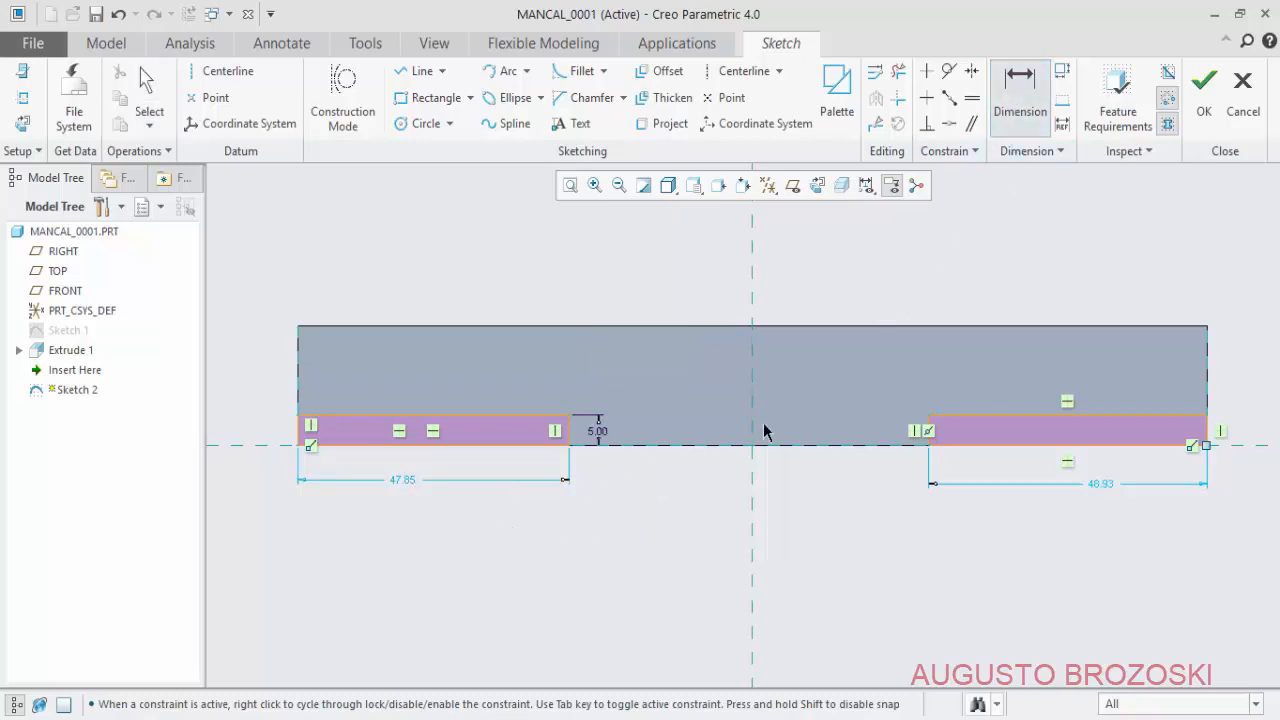
{"action": "left_click", "coordinate": [569, 448]}
{"action": "left_click", "coordinate": [929, 447]}
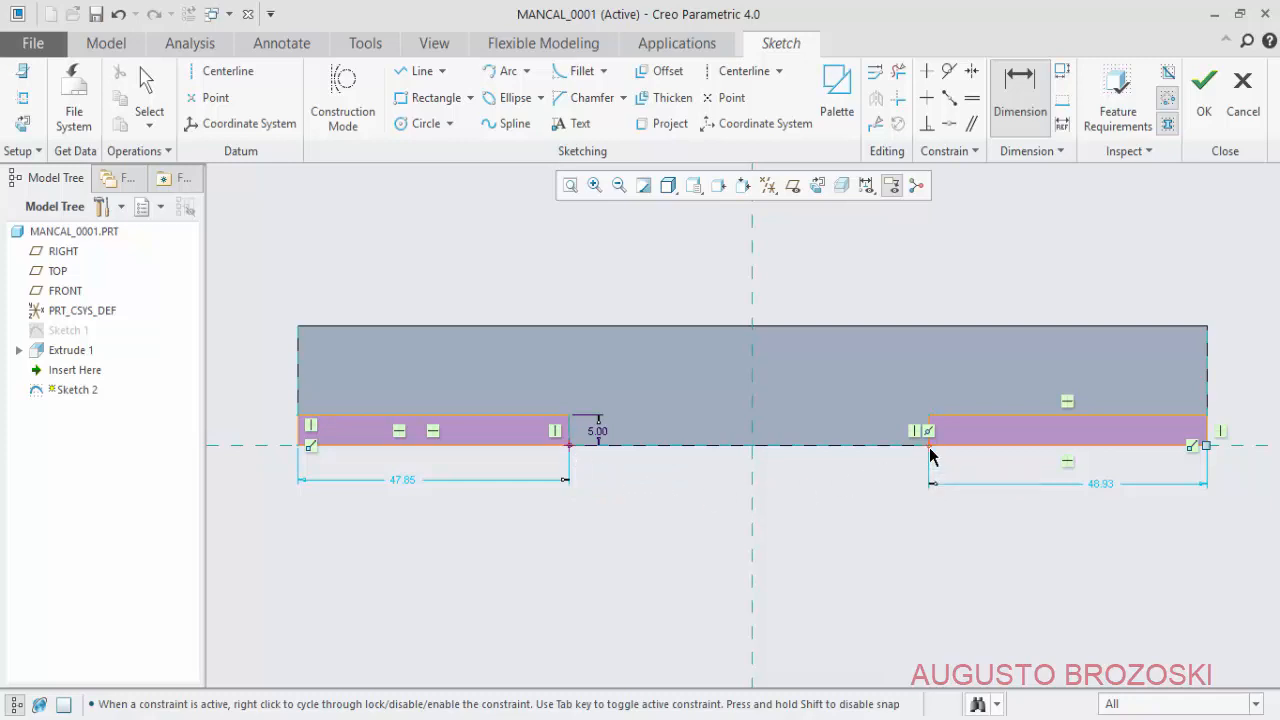
{"action": "middle_click", "coordinate": [745, 481]}
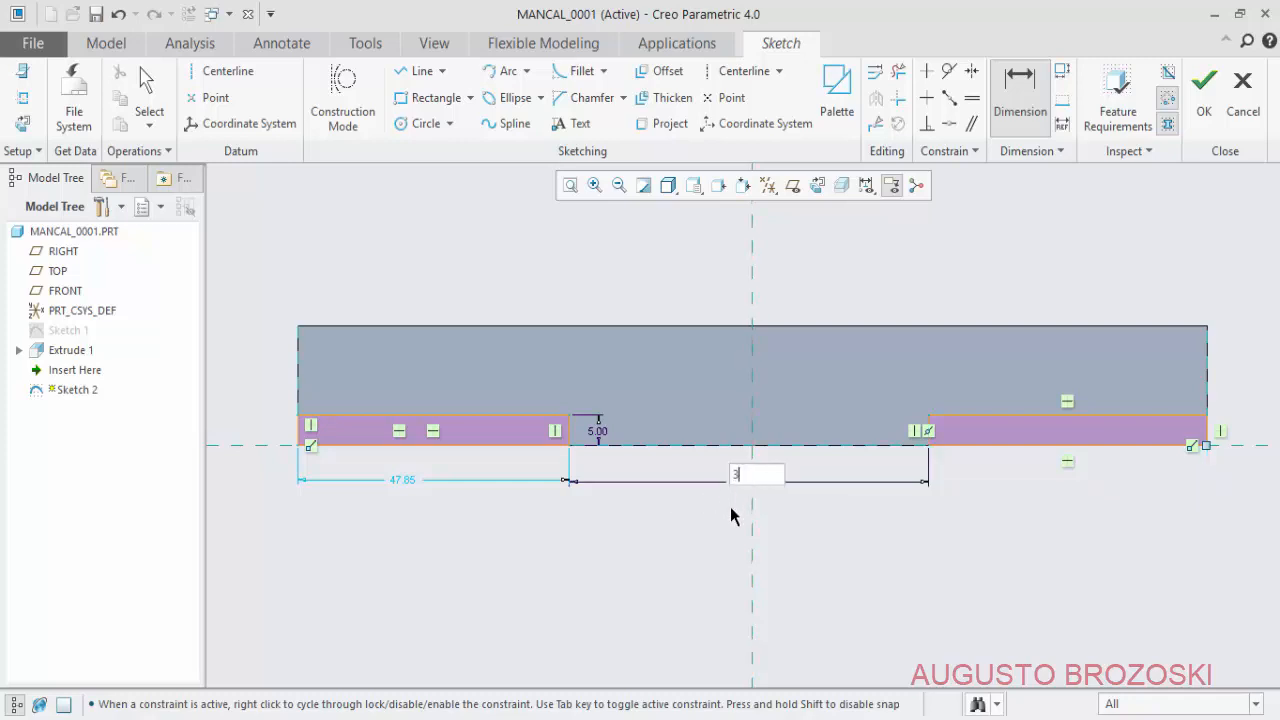
{"action": "key", "text": "Return"}
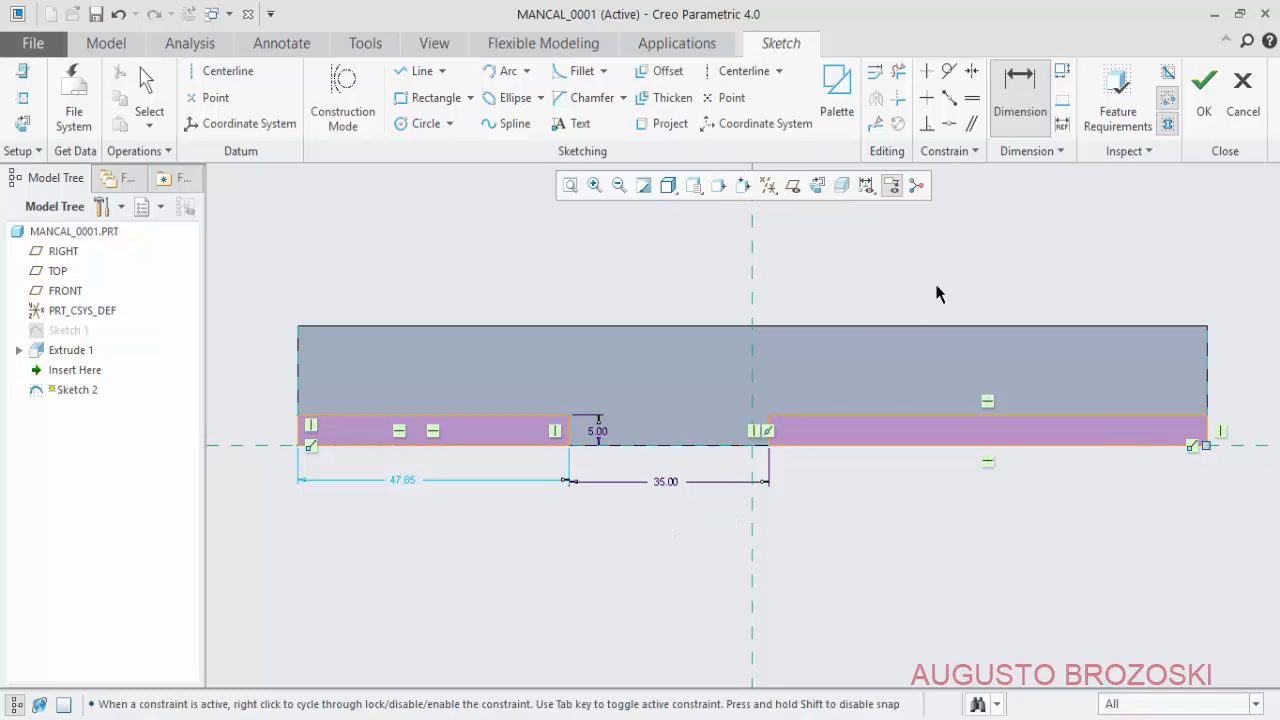
- Apply an Equal constraint to the upper edges of both rectangles and finish the sketch
{"action": "left_click", "coordinate": [972, 101]}
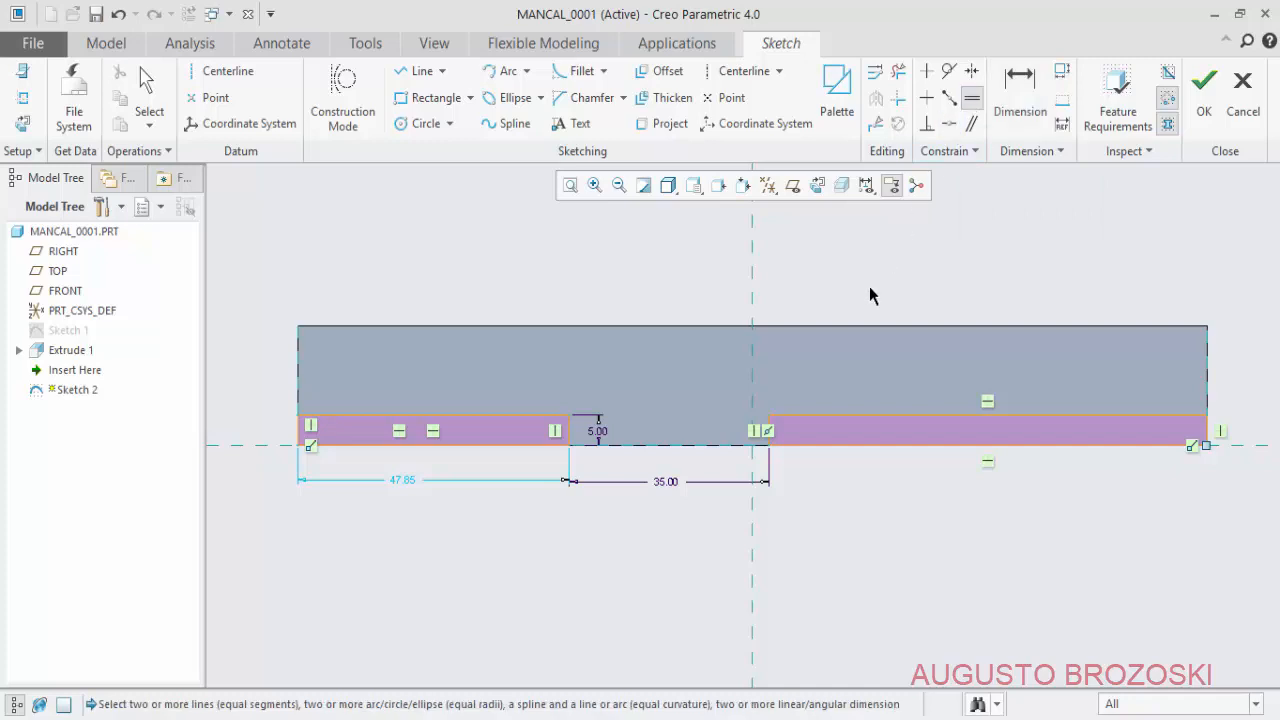
{"action": "left_click", "coordinate": [877, 413]}
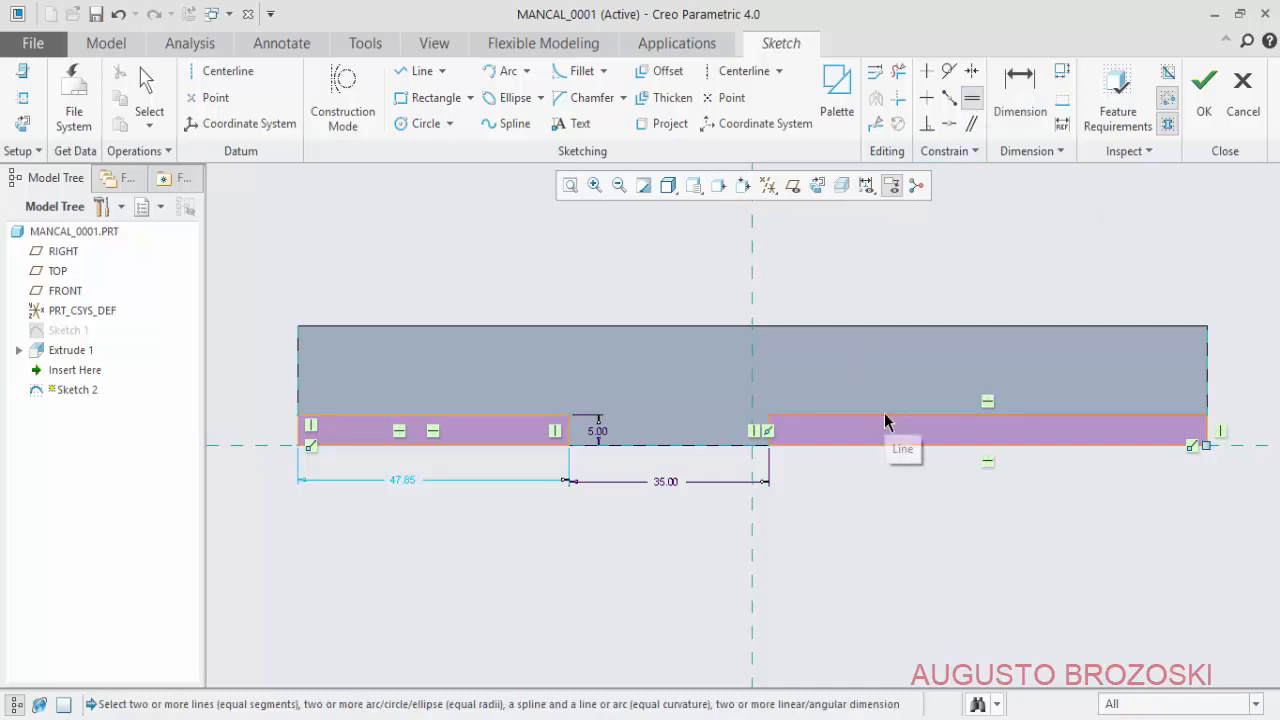
{"action": "left_click", "coordinate": [483, 417]}
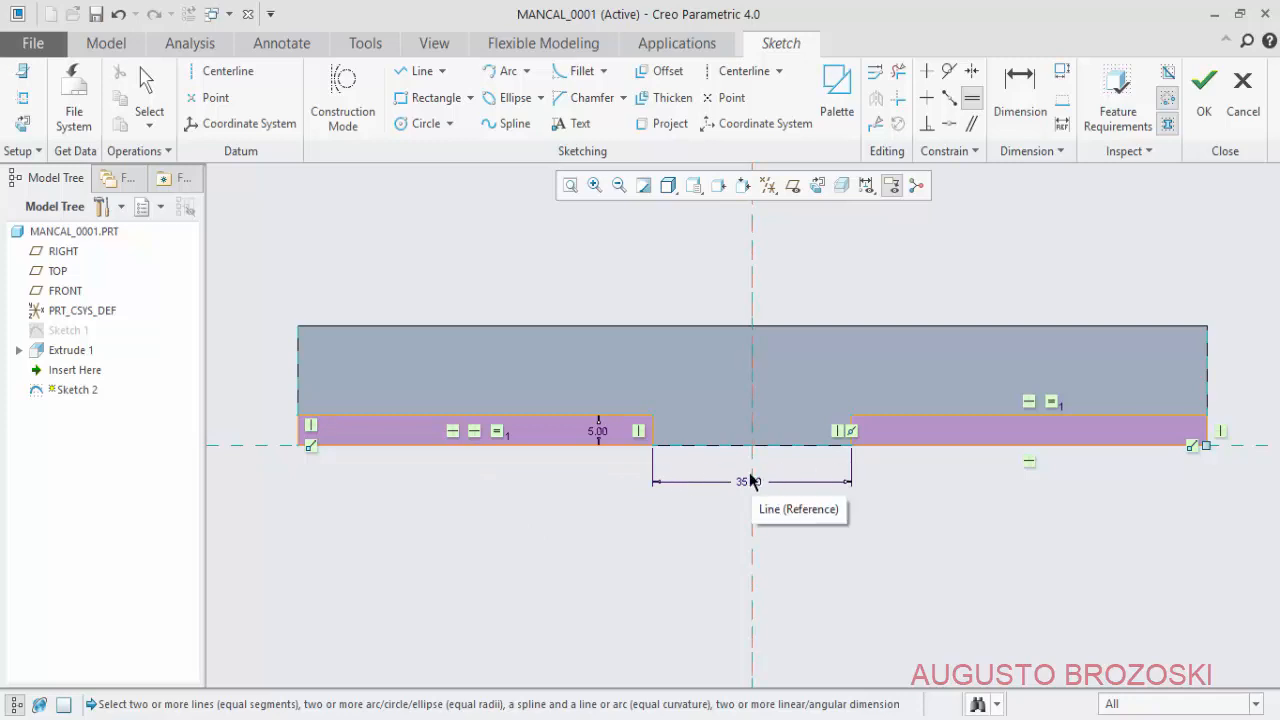
{"action": "left_click", "coordinate": [1205, 108]}
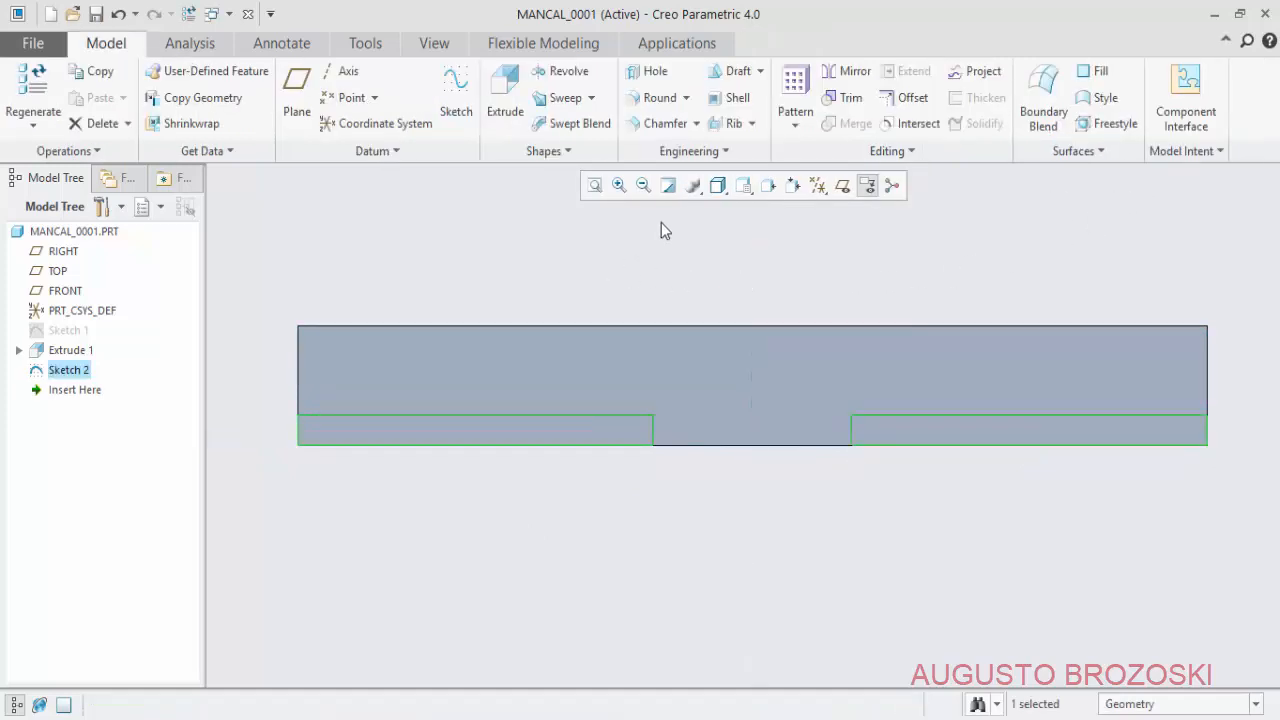
- Set up an Extrude of Sketch 2 that removes material, with its direction flipped into the block
{"action": "left_click", "coordinate": [741, 189]}
{"action": "left_click", "coordinate": [765, 208]}
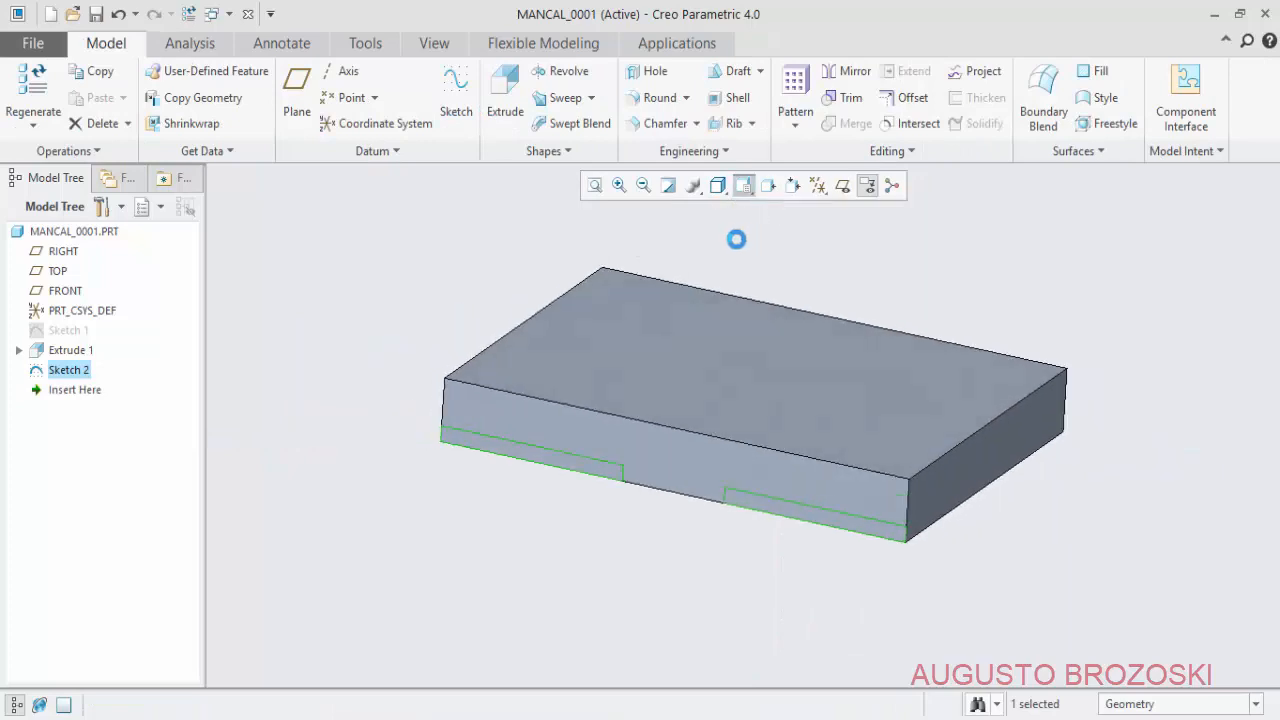
{"action": "left_click", "coordinate": [457, 298]}
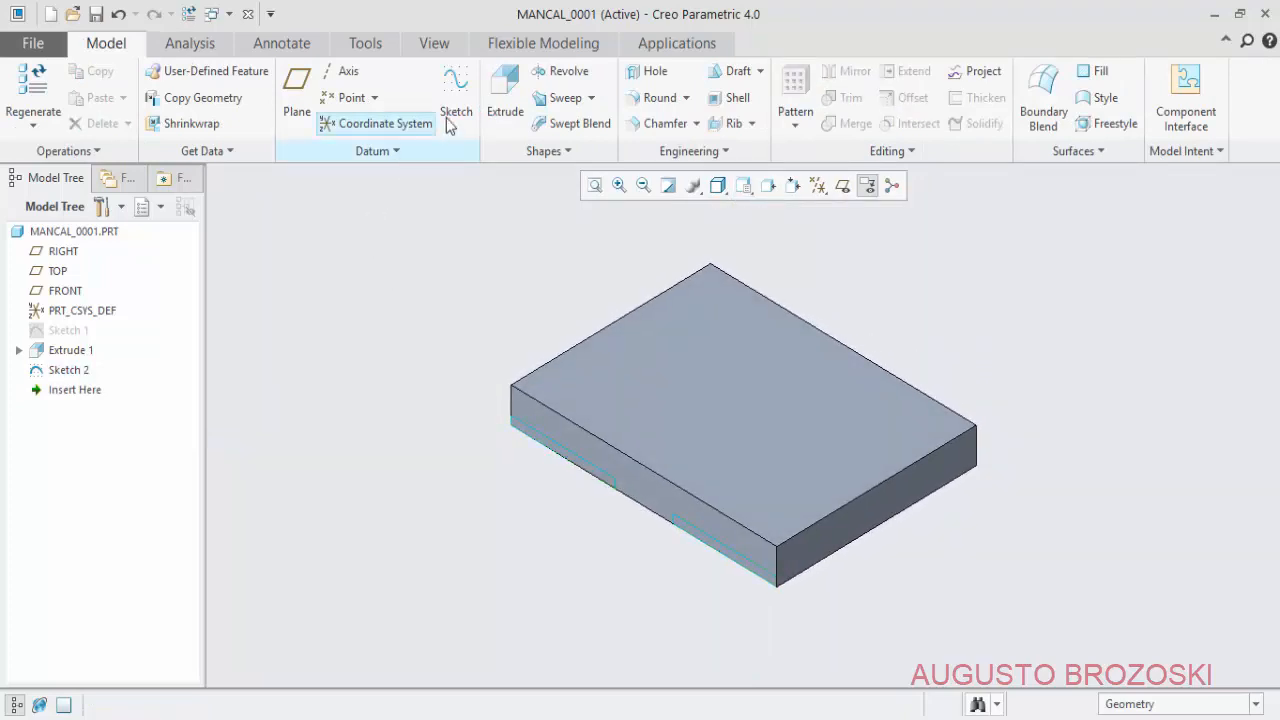
{"action": "left_click", "coordinate": [505, 97]}
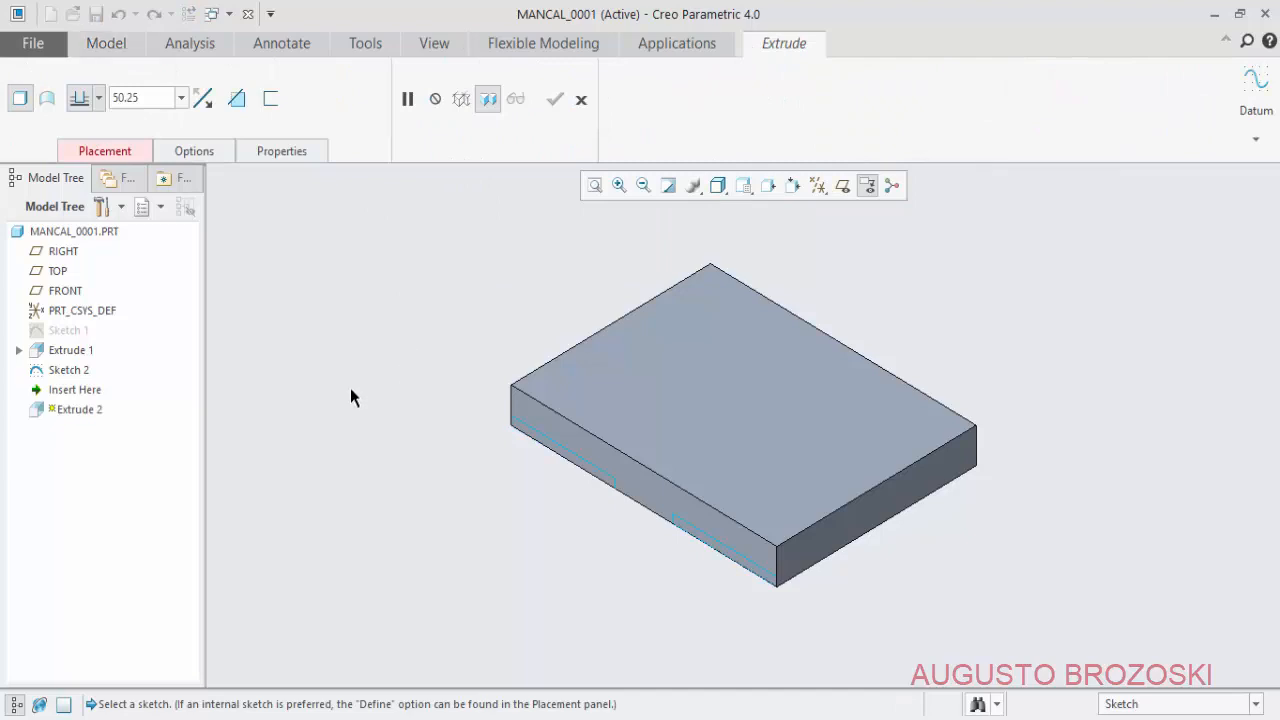
{"action": "left_click", "coordinate": [70, 372]}
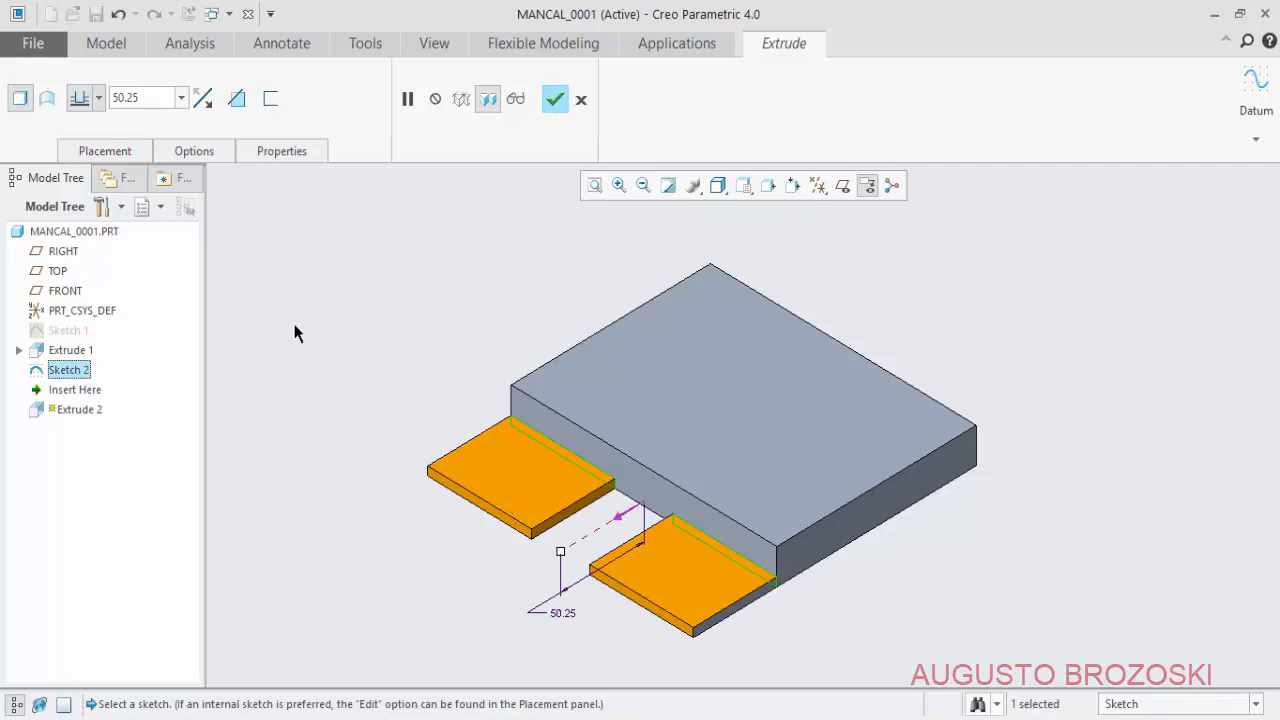
{"action": "left_click", "coordinate": [236, 98]}
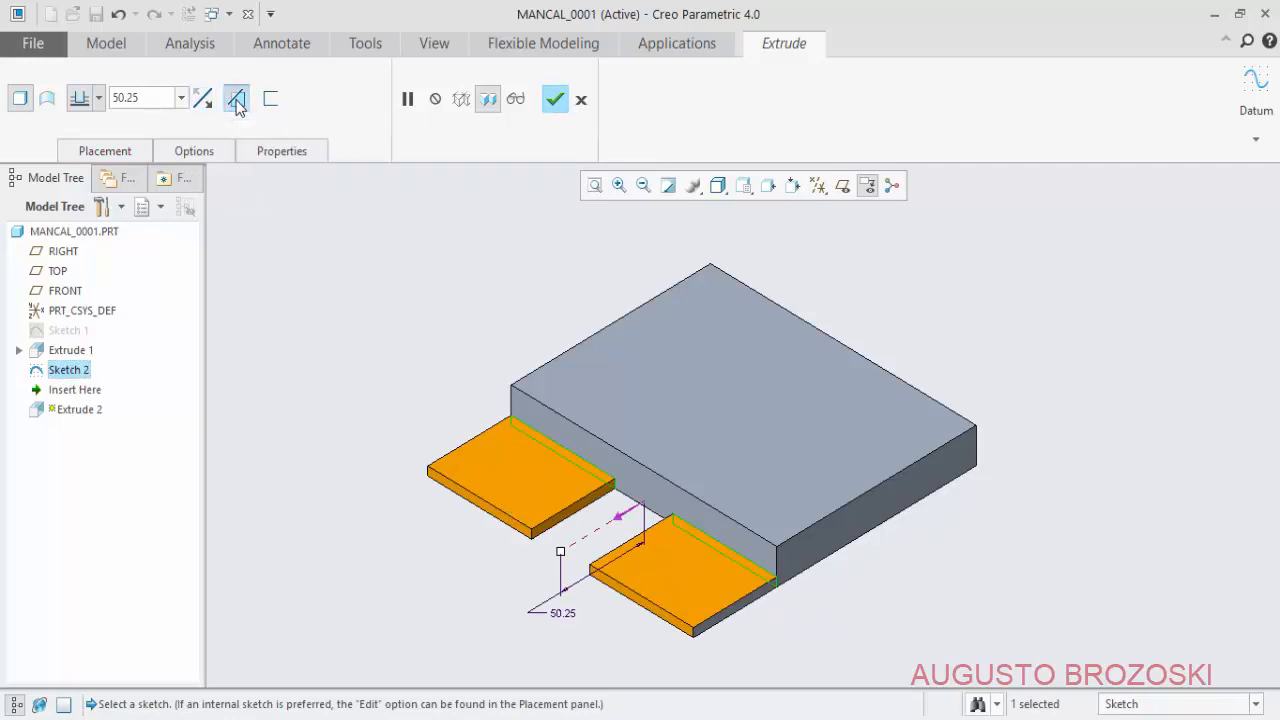
{"action": "left_click", "coordinate": [202, 98]}
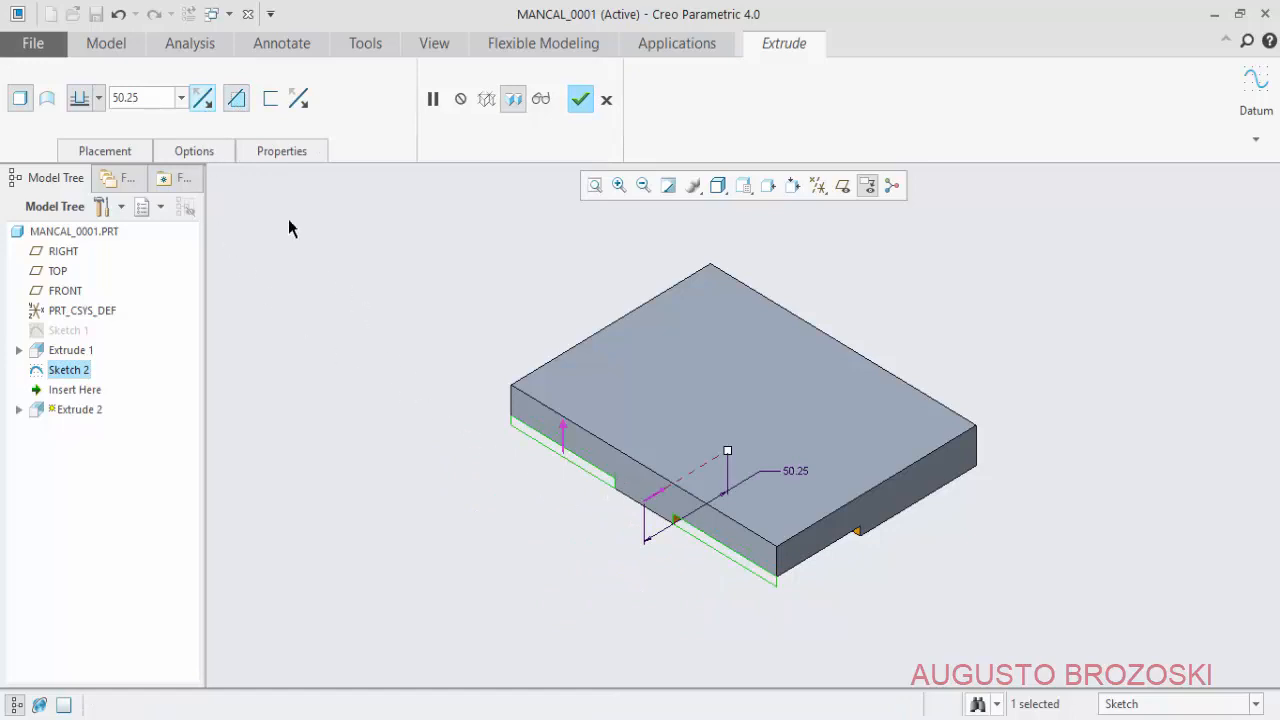
{"action": "left_click", "coordinate": [203, 98]}
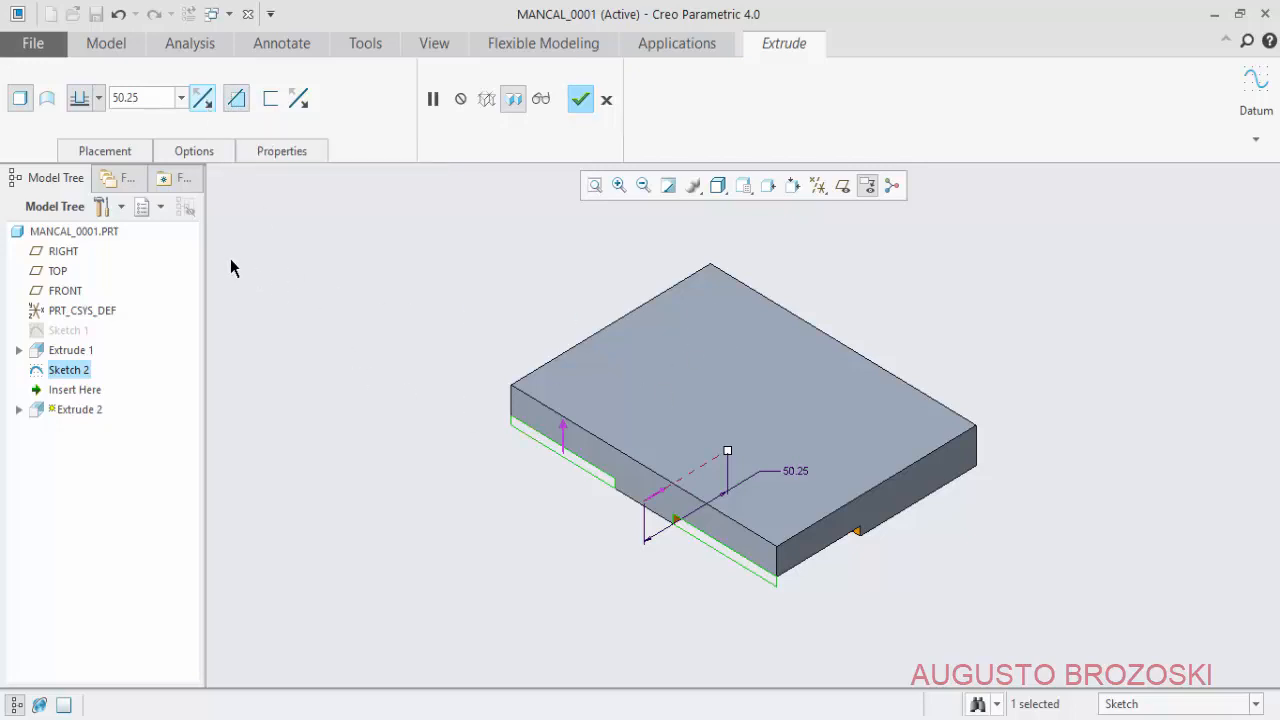
- Set the cut's depth option to Through All and complete the underside cut
{"action": "left_click", "coordinate": [97, 98]}
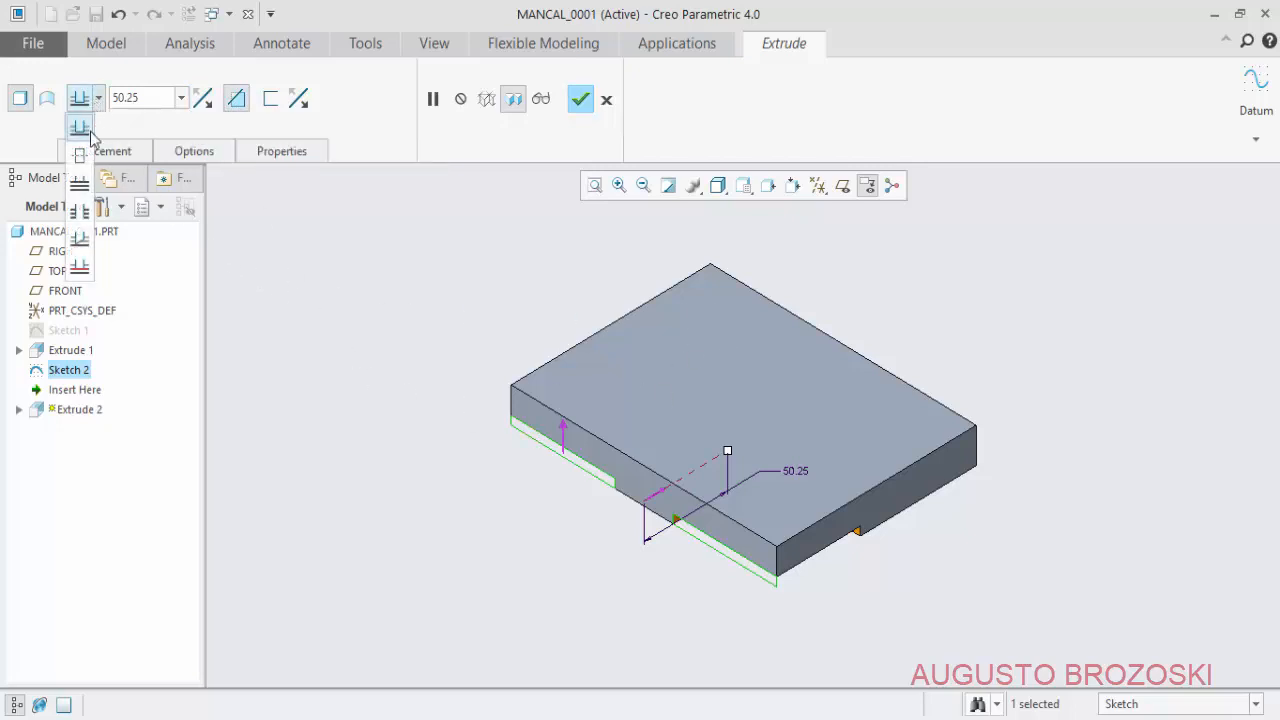
{"action": "left_click", "coordinate": [84, 213]}
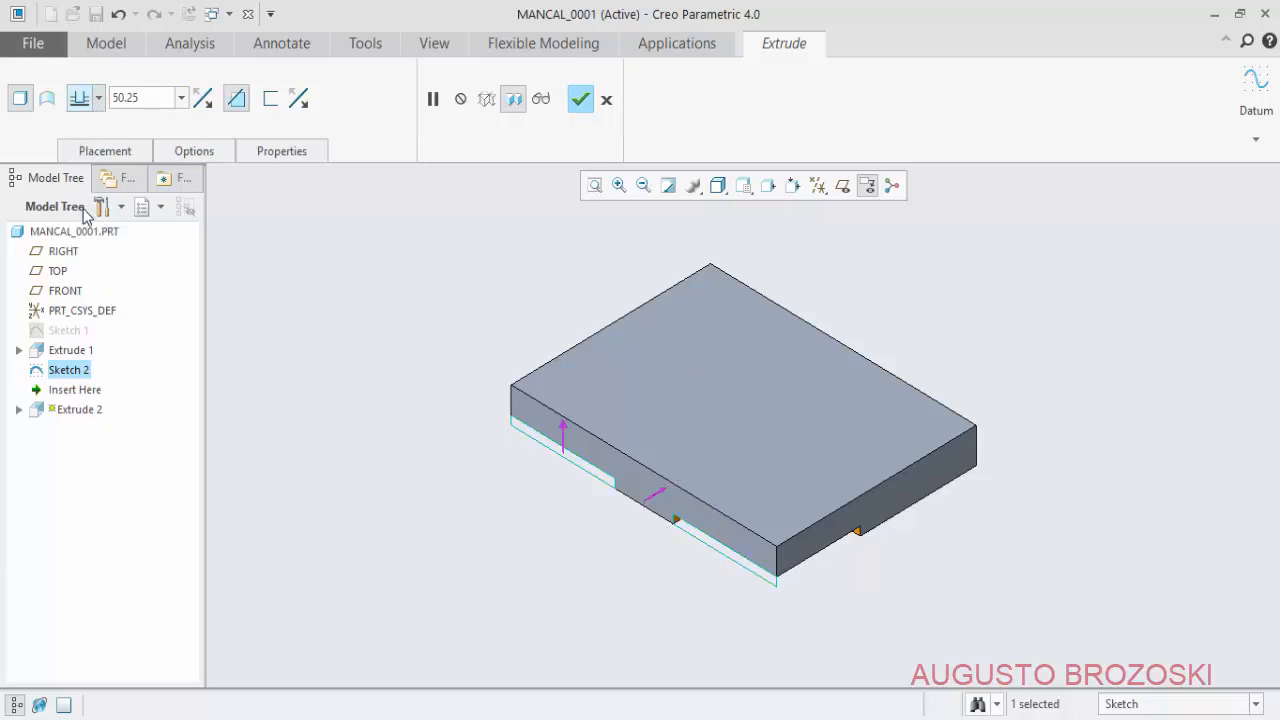
{"action": "middle_click_drag", "start_coordinate": [723, 449], "coordinate": [728, 367]}
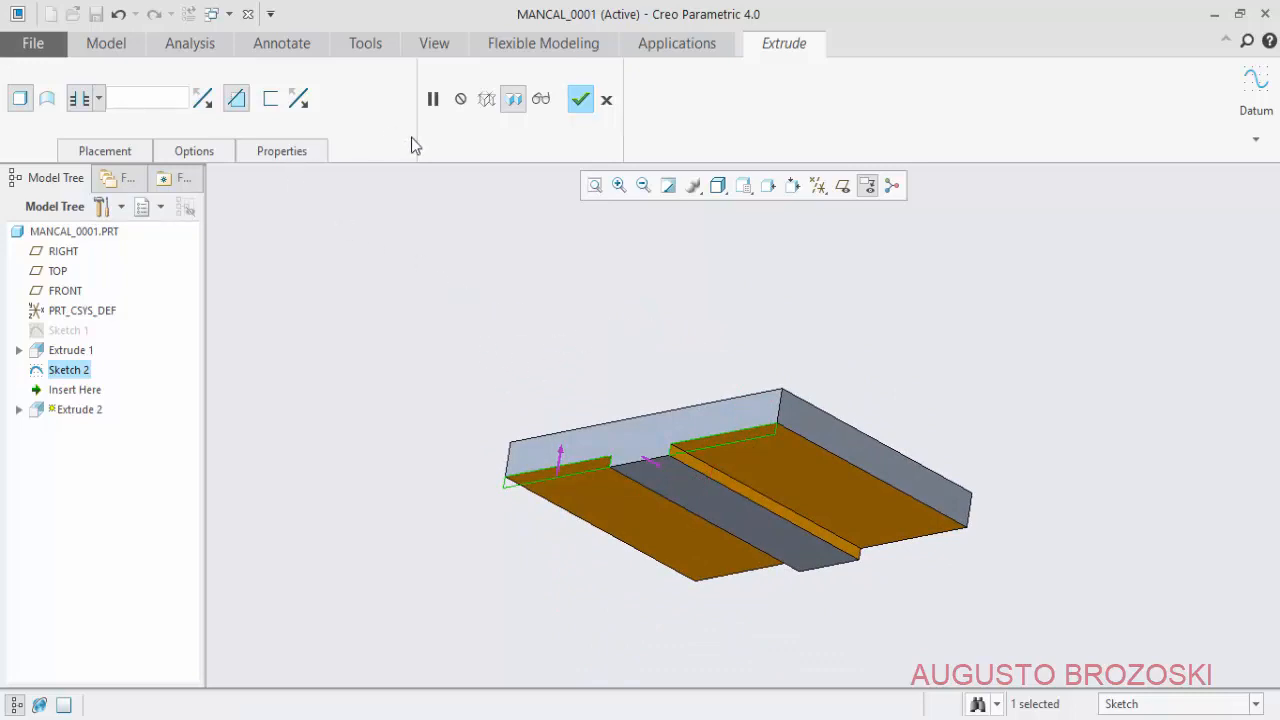
{"action": "left_click", "coordinate": [580, 99]}
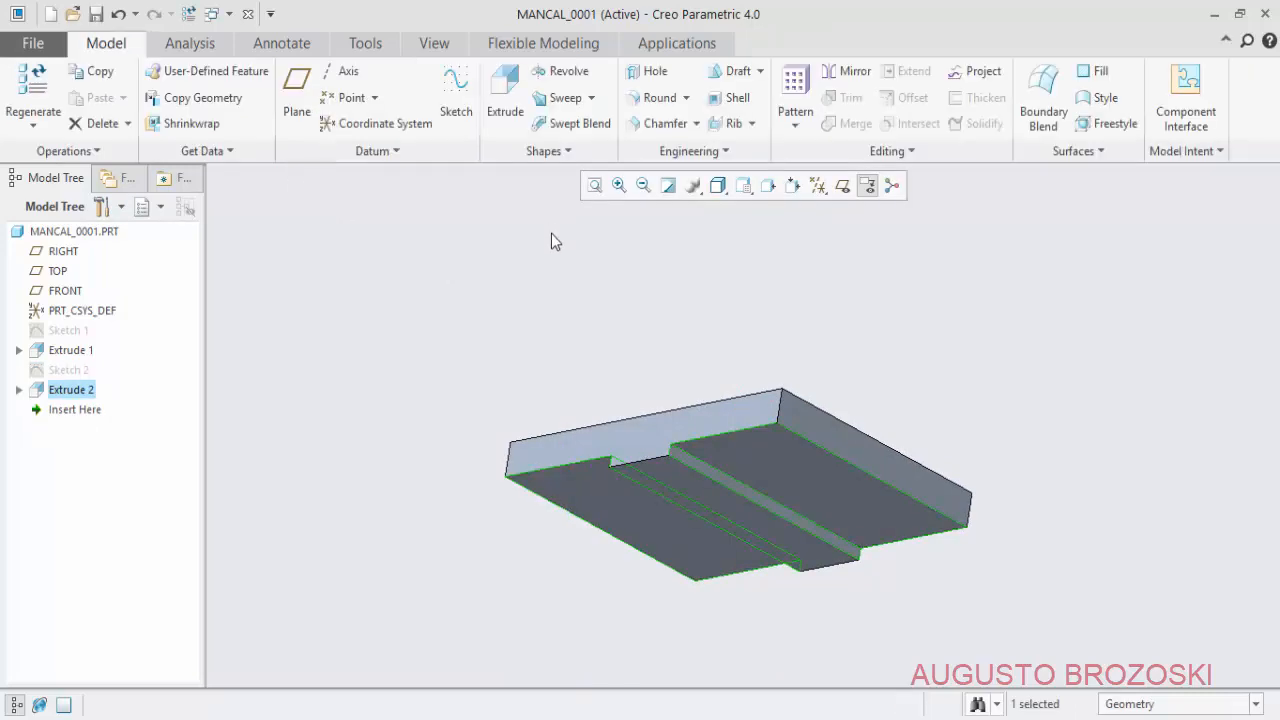
- Restore the Standard Orientation and save the part MANCAL_0001
{"action": "left_click", "coordinate": [750, 190]}
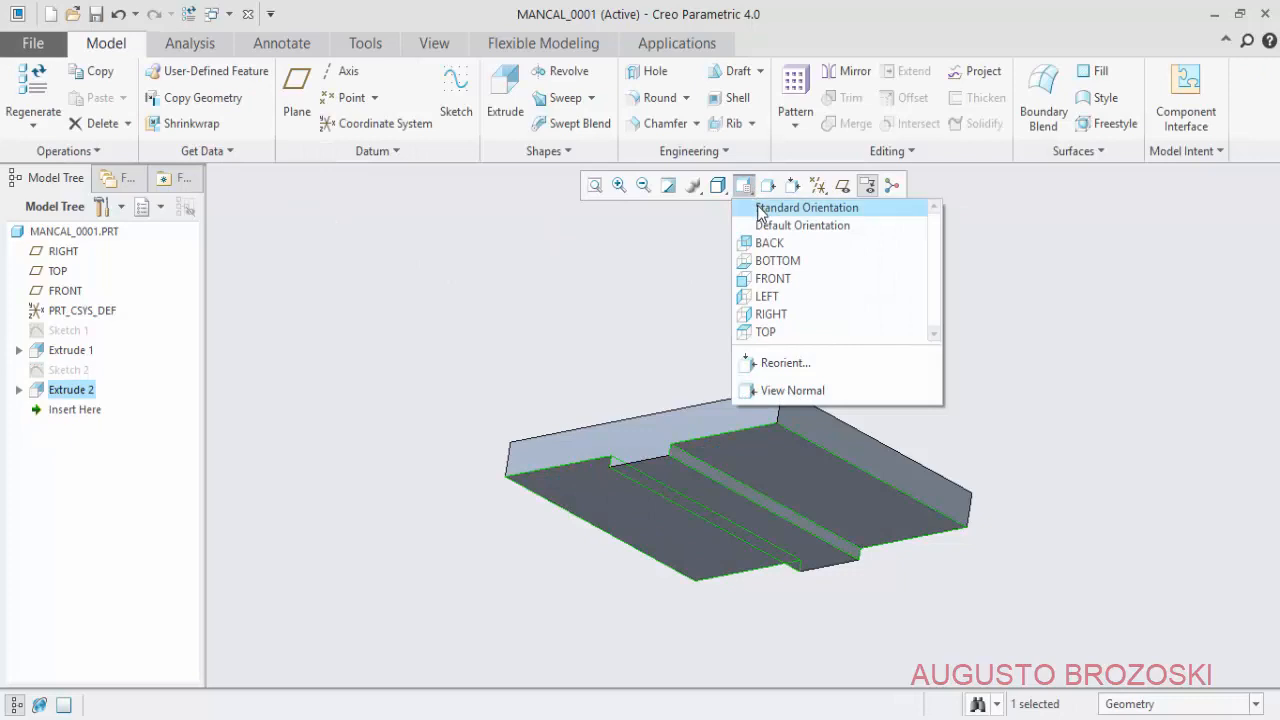
{"action": "left_click", "coordinate": [760, 205]}
{"action": "left_click", "coordinate": [96, 14]}
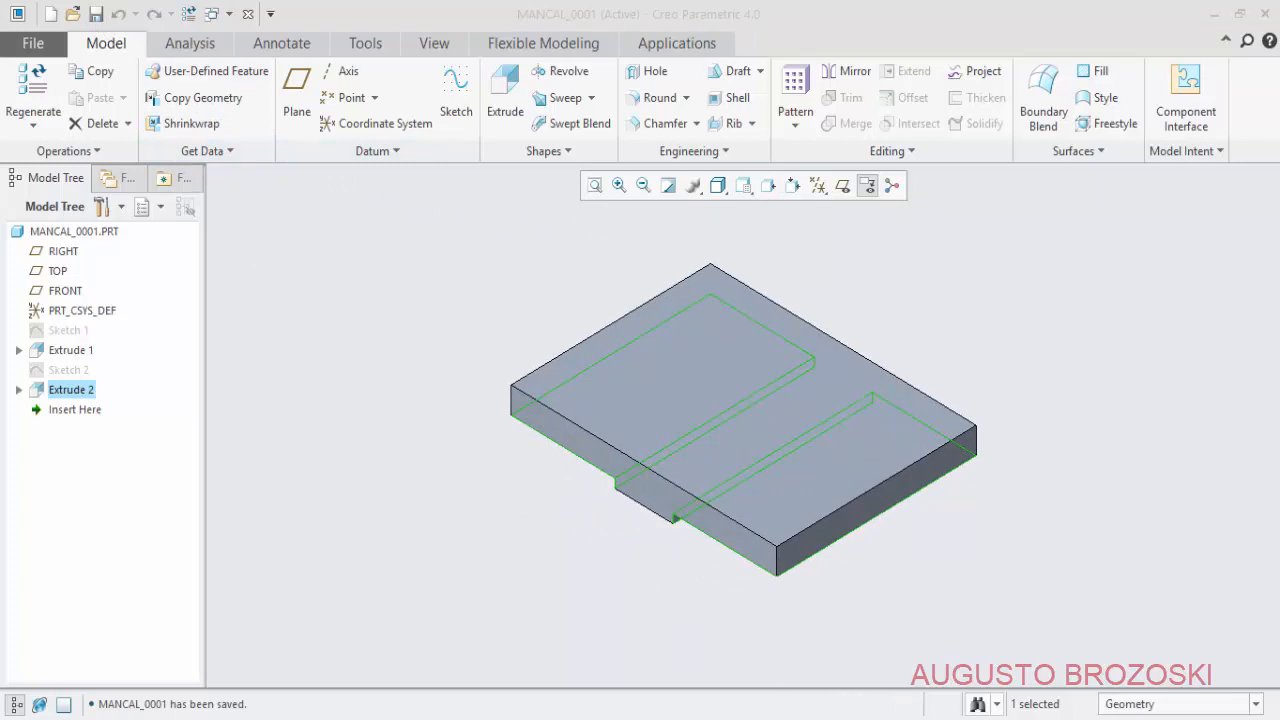
- Consult the front and top views of the PDF part drawing and open a new sketch on the FRONT plane with datum planes displayed
{"action": "left_click", "coordinate": [743, 716]}
{"action": "scroll", "coordinate": [371, 440], "scroll_direction": "up", "scroll_amount": 2}
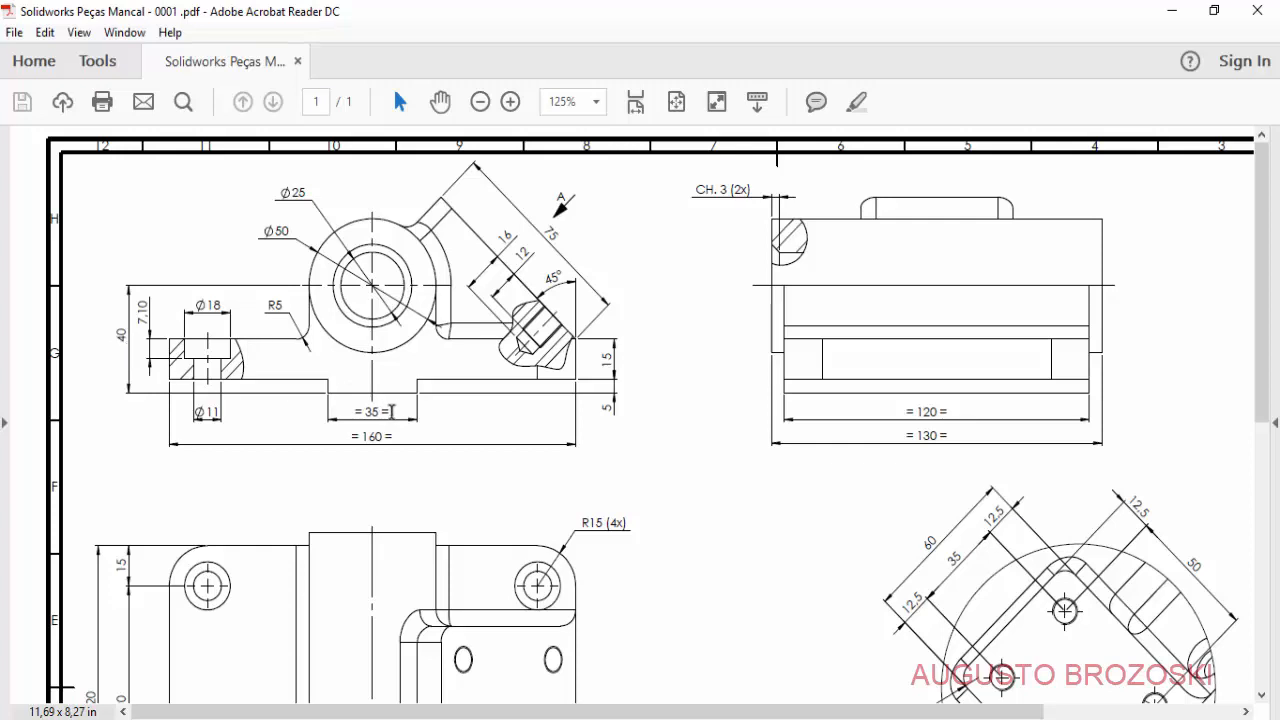
{"action": "scroll", "coordinate": [391, 418], "scroll_direction": "down", "scroll_amount": 3}
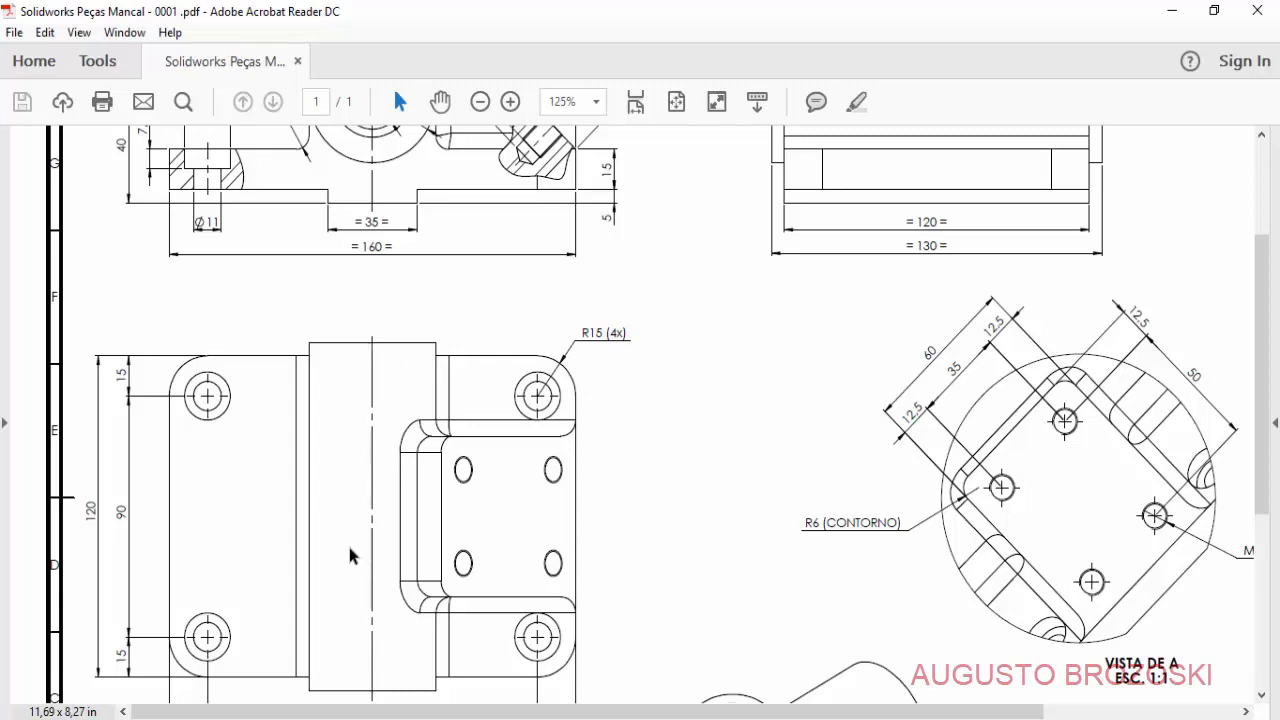
{"action": "scroll", "coordinate": [355, 528], "scroll_direction": "up", "scroll_amount": 3}
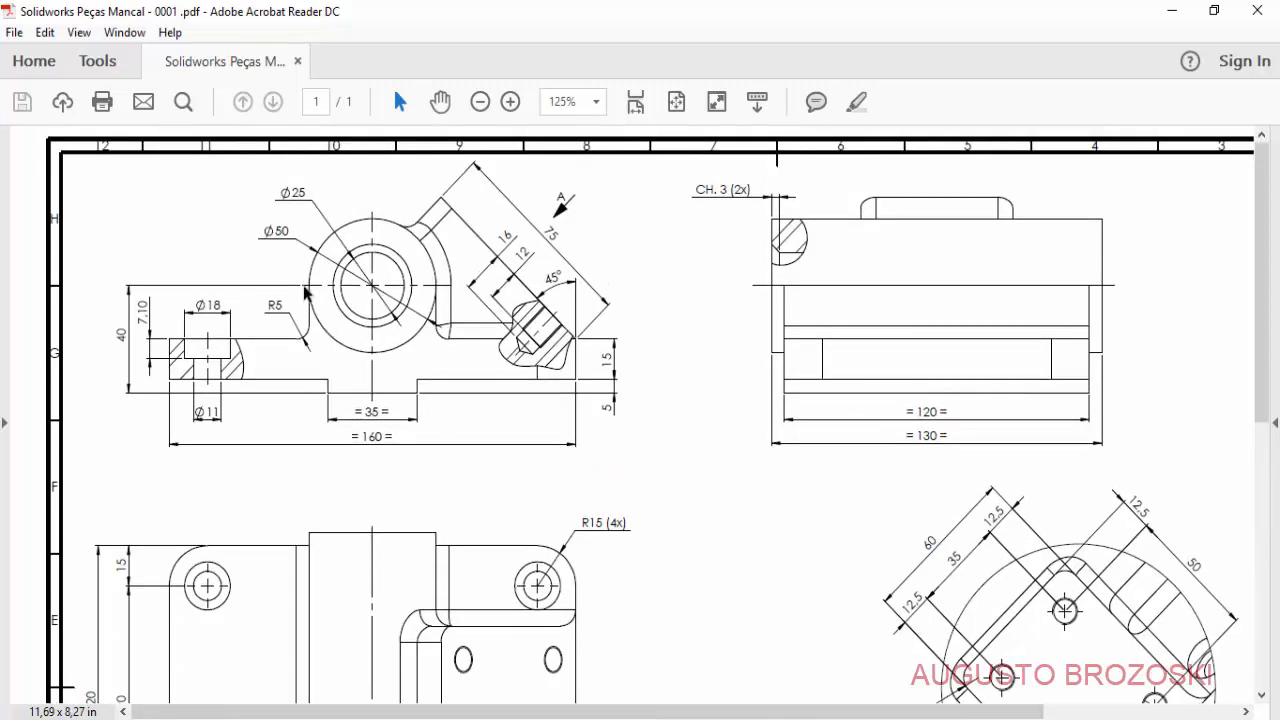
{"action": "left_click", "coordinate": [1171, 12]}
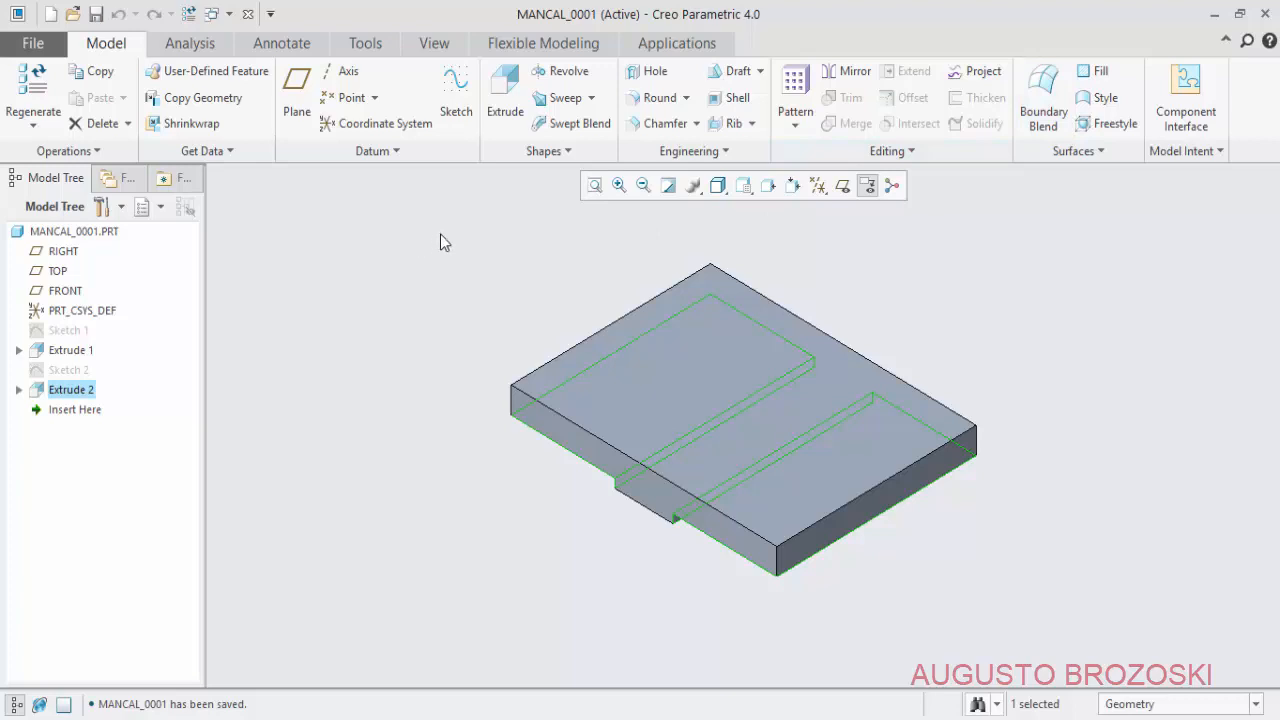
{"action": "left_click", "coordinate": [455, 100]}
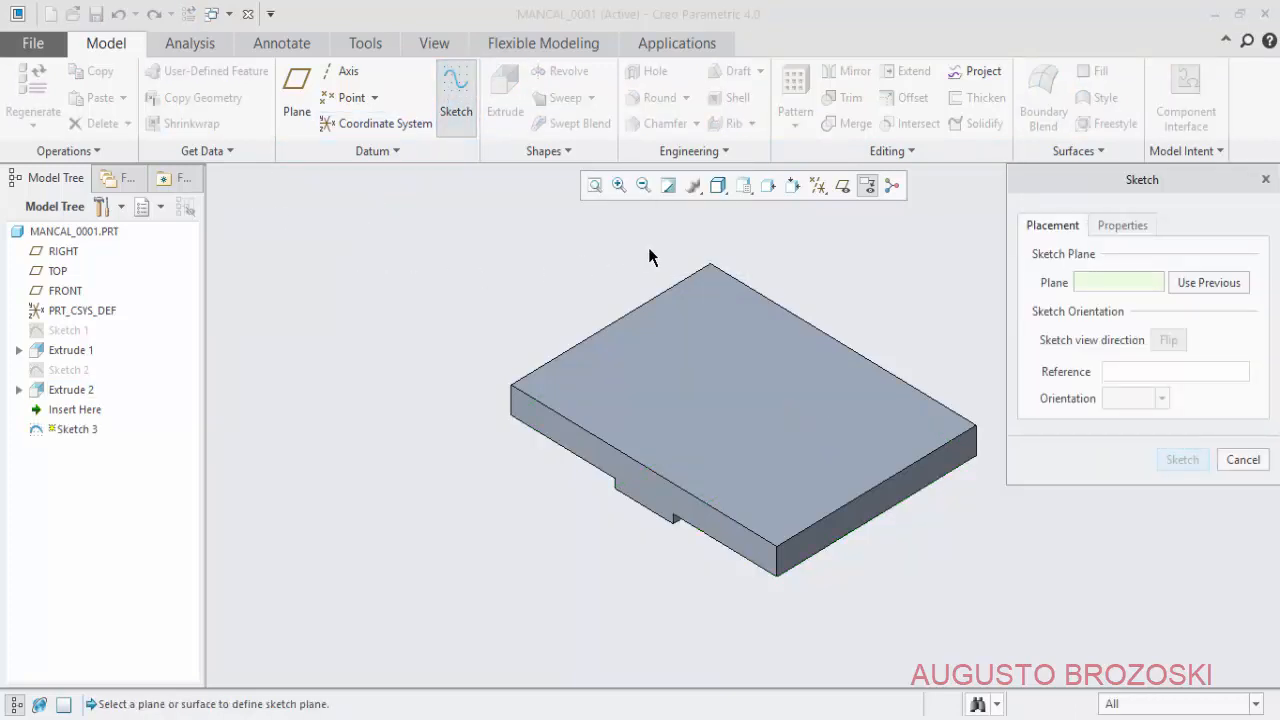
{"action": "left_click", "coordinate": [841, 187]}
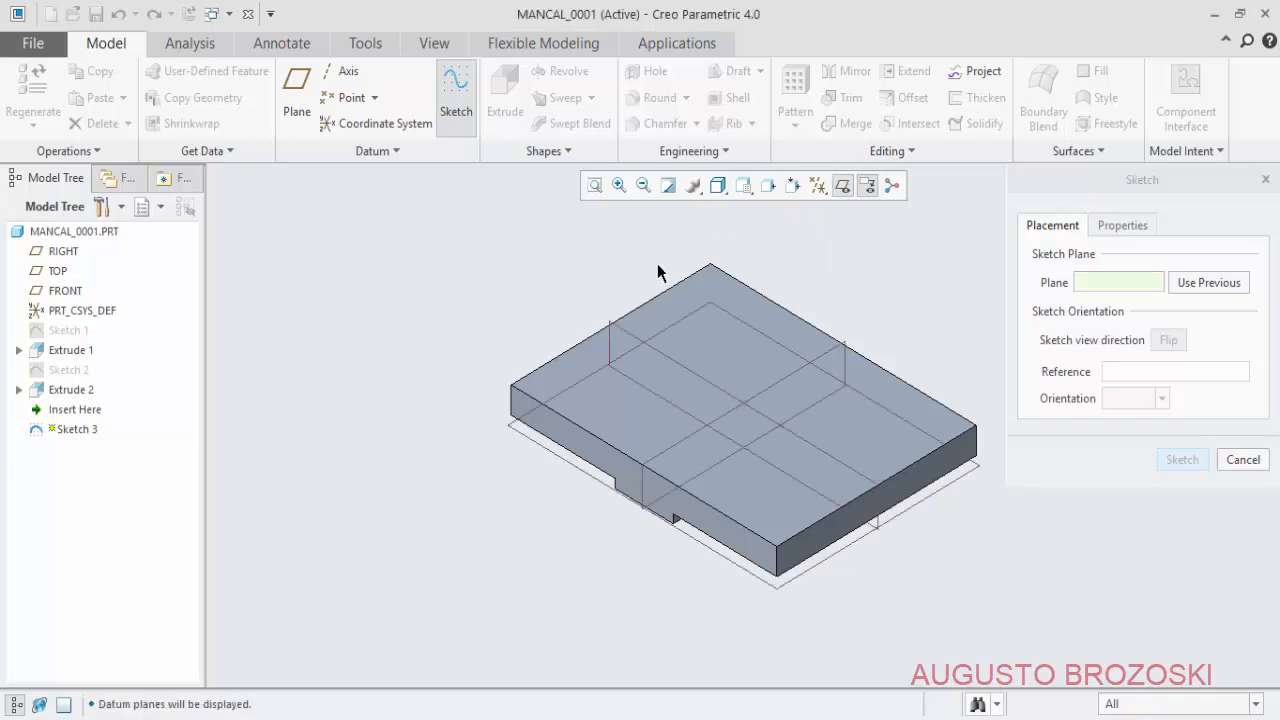
{"action": "left_click", "coordinate": [624, 334]}
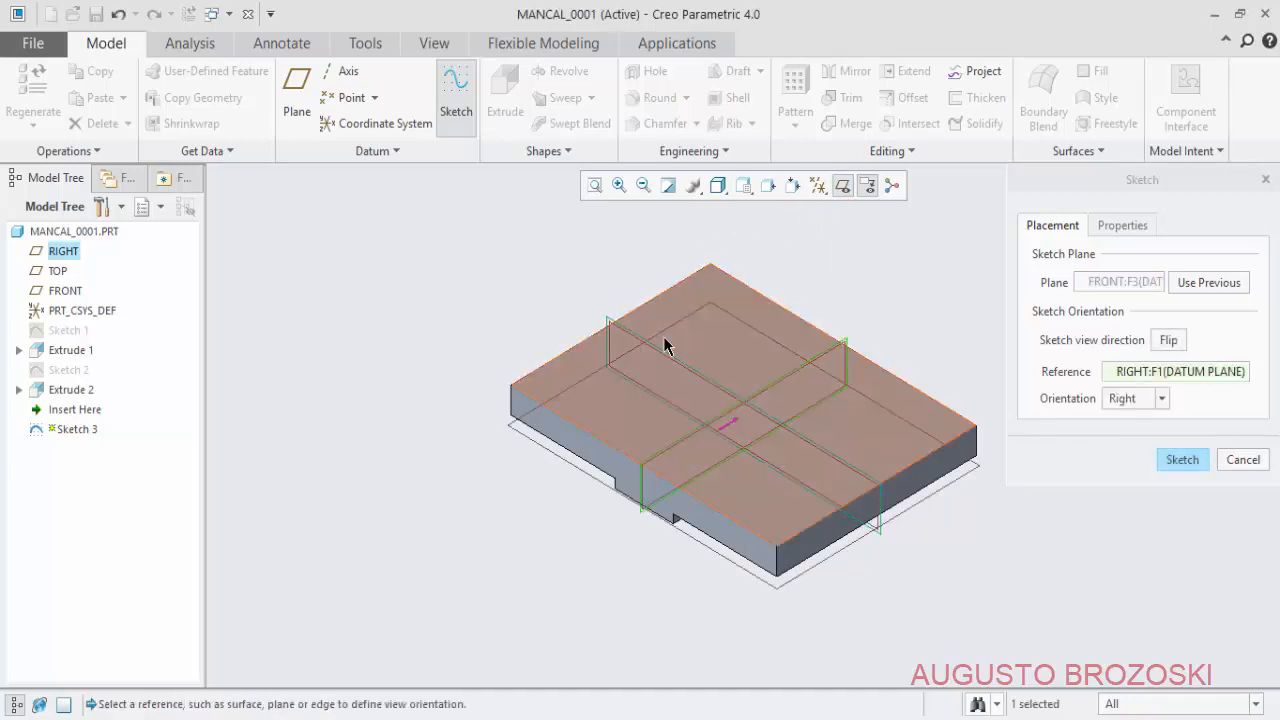
{"action": "left_click", "coordinate": [1180, 459]}
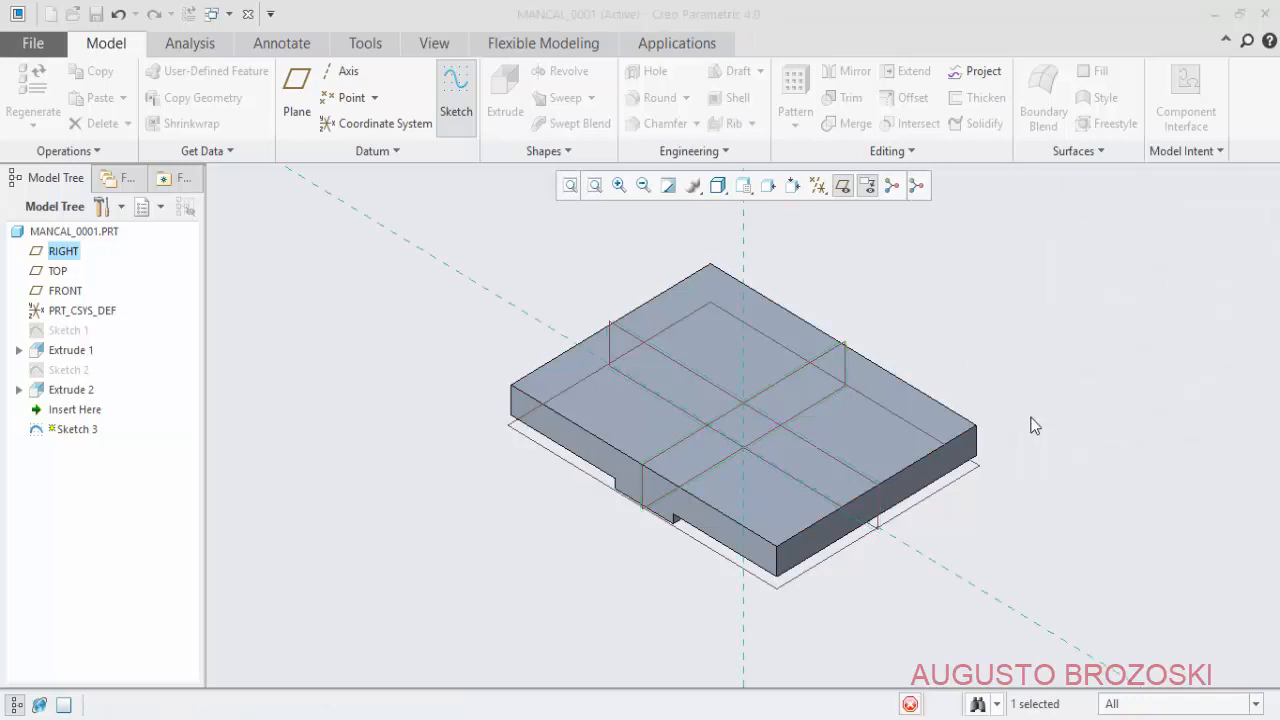
- Clip the model geometry in front of the sketch plane and orient the sketch to its 2D view
{"action": "left_click", "coordinate": [842, 189]}
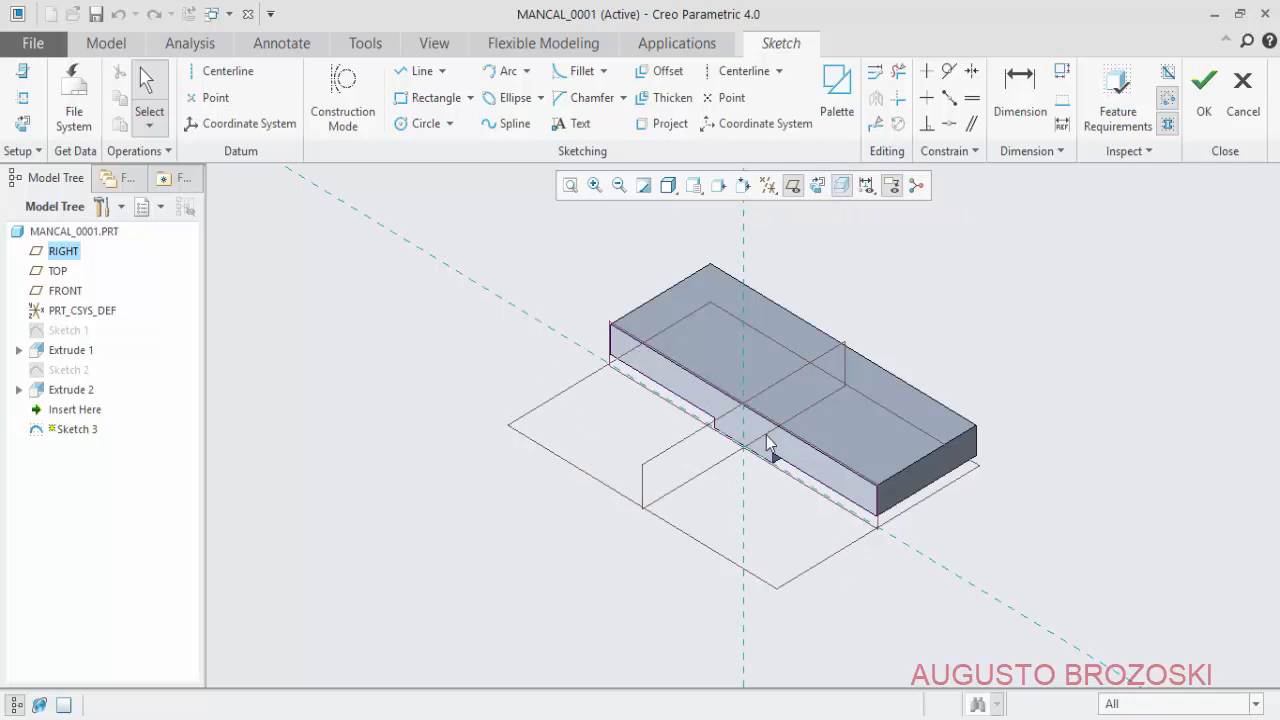
{"action": "left_click", "coordinate": [841, 189]}
{"action": "left_click", "coordinate": [841, 189]}
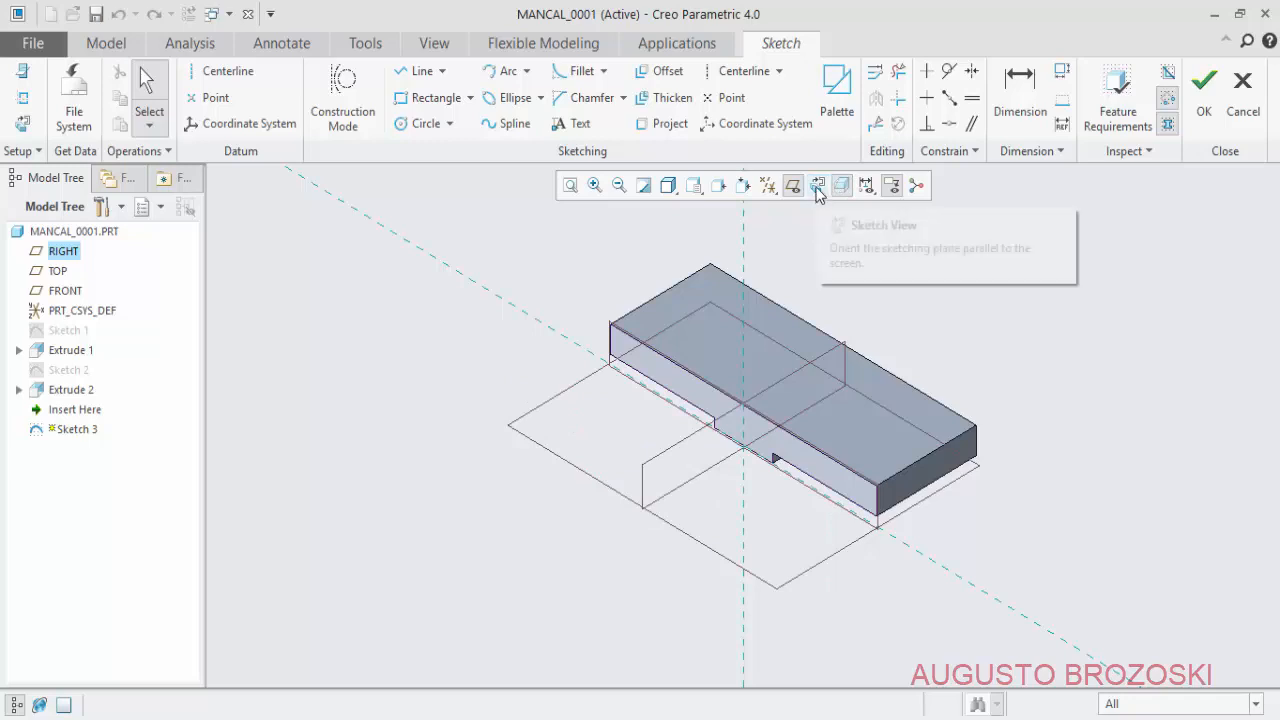
{"action": "left_click", "coordinate": [817, 189]}
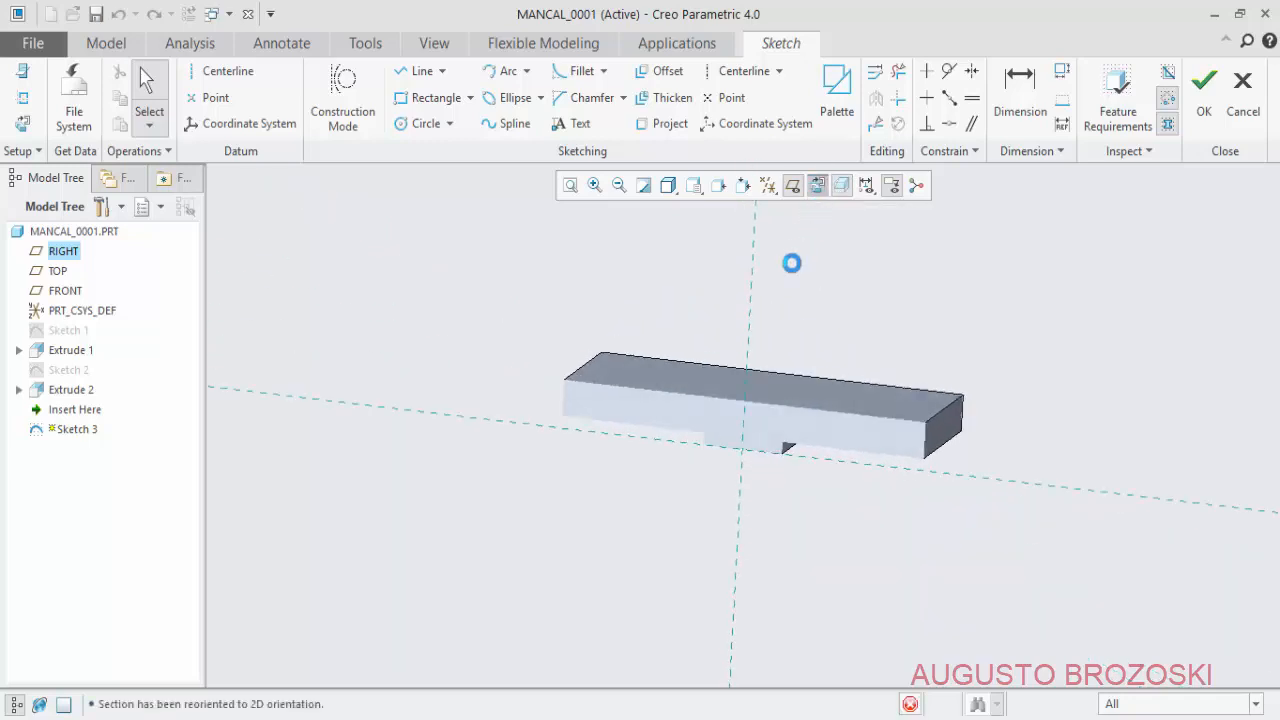
{"action": "scroll", "coordinate": [836, 354], "scroll_direction": "up", "scroll_amount": 3}
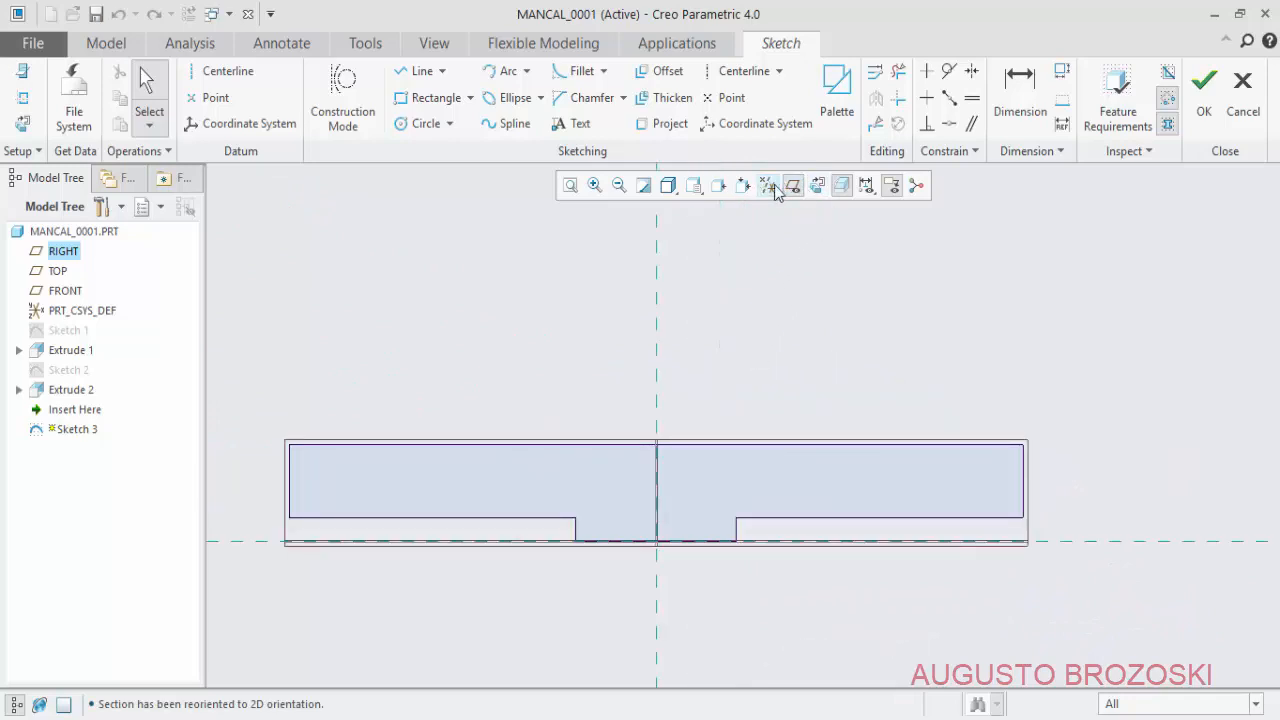
{"action": "right_click", "coordinate": [811, 192]}
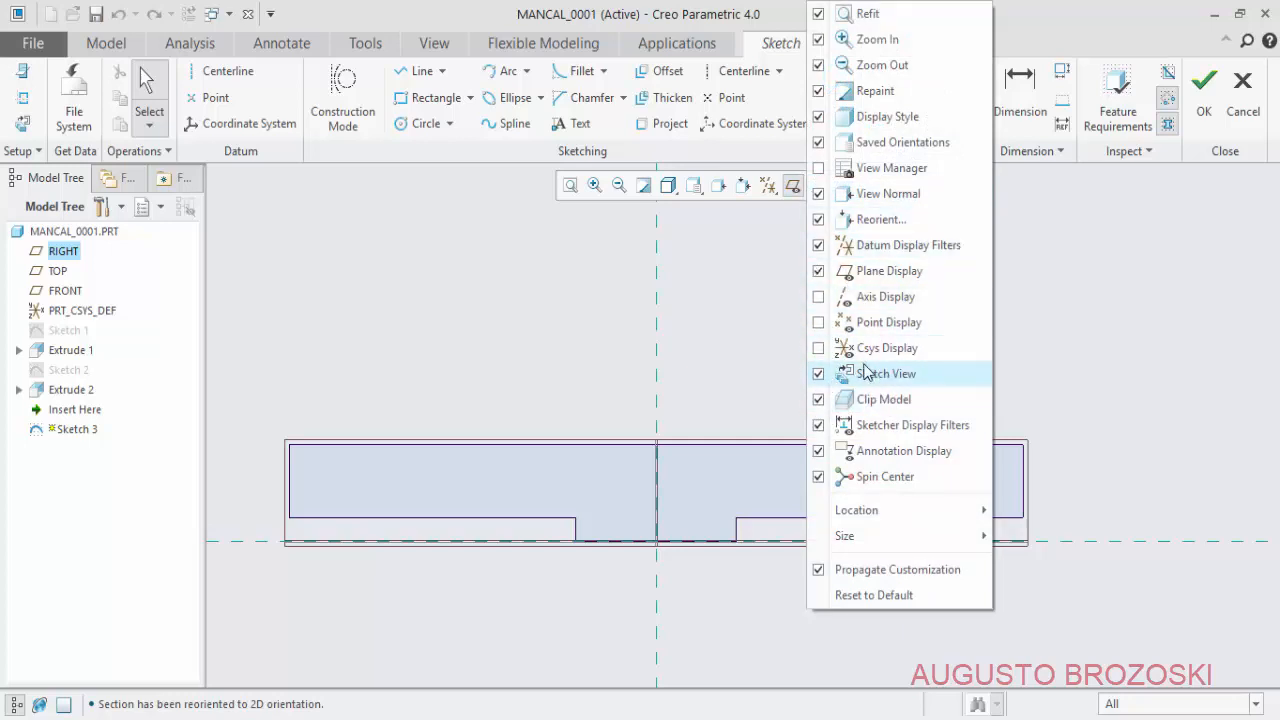
{"action": "left_click", "coordinate": [731, 290]}
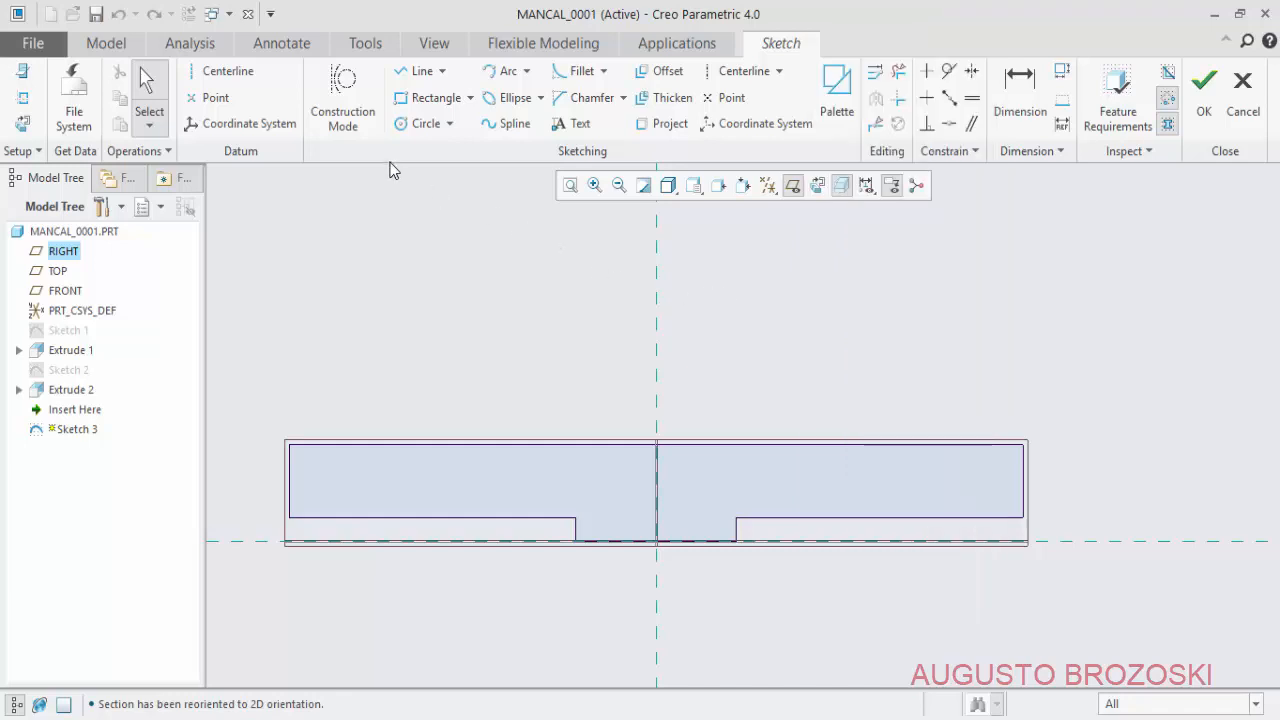
- Sketch a circle of about 32.6 diameter centred on the vertical reference, about 46 above the horizontal reference, and move its height dimension clear of the circle
{"action": "left_click", "coordinate": [420, 123]}
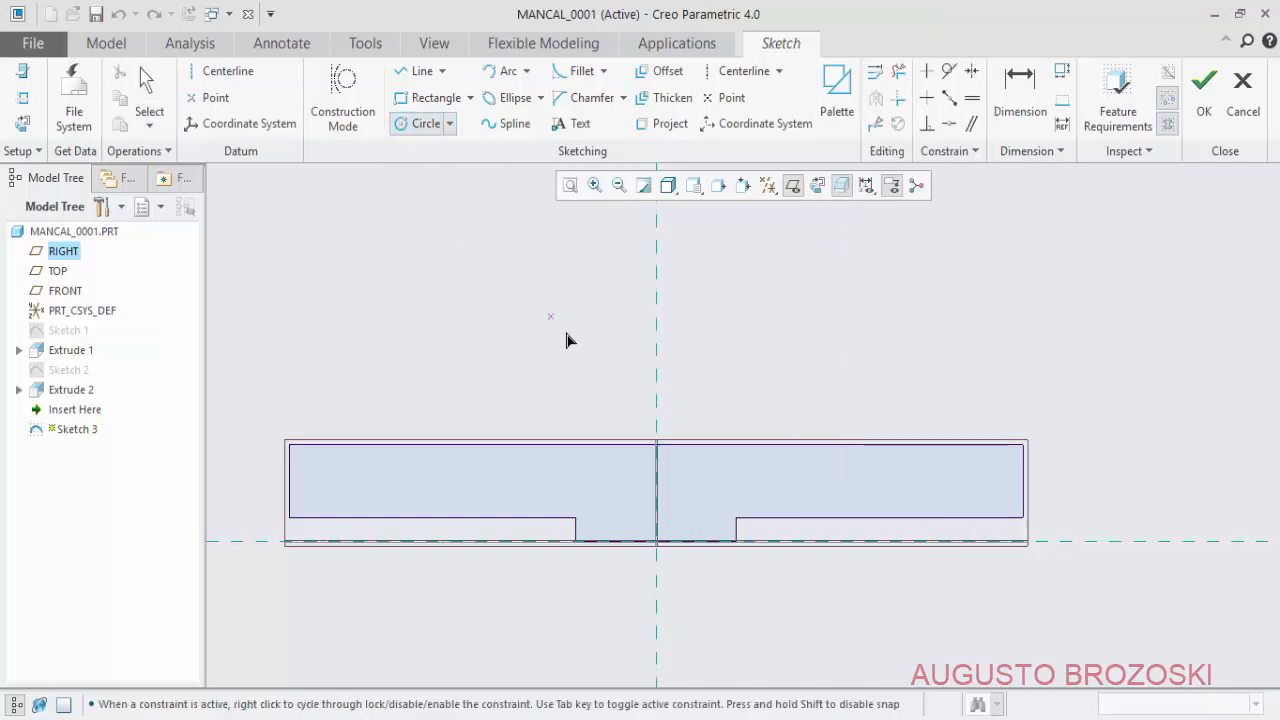
{"action": "left_click", "coordinate": [656, 321]}
{"action": "left_click", "coordinate": [1020, 100]}
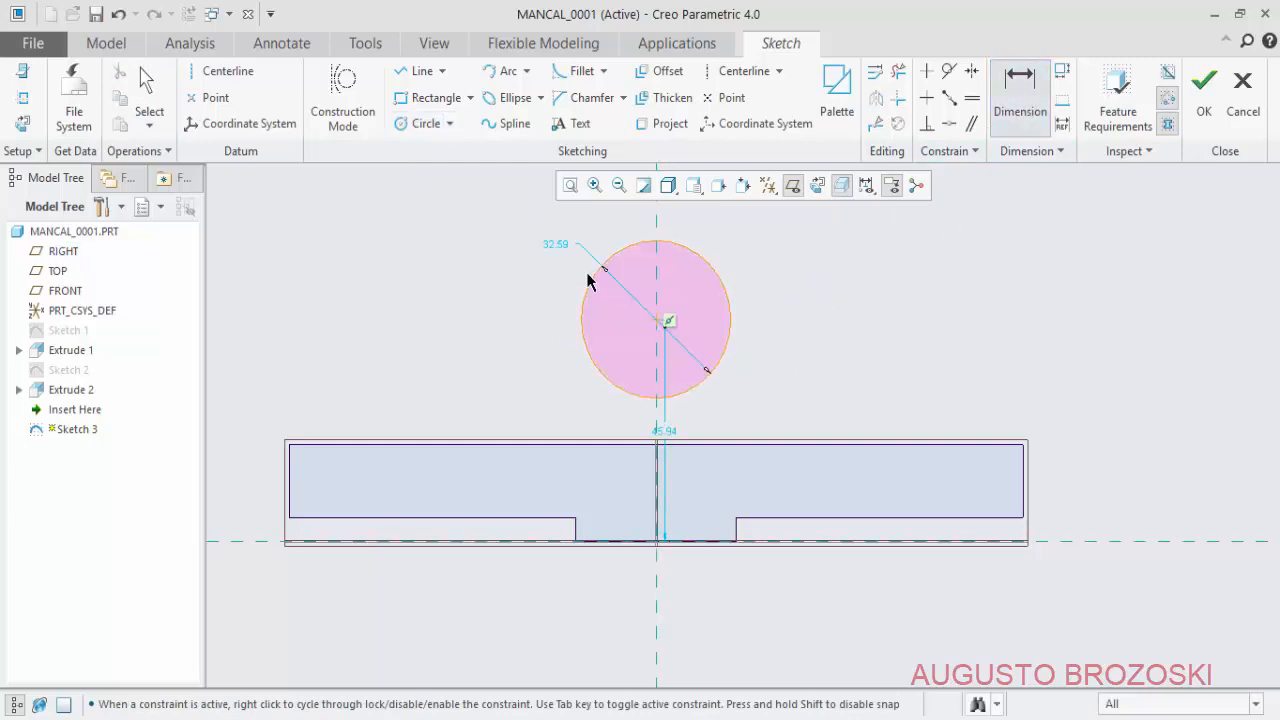
{"action": "middle_click", "coordinate": [818, 310]}
{"action": "left_click_drag", "start_coordinate": [664, 438], "coordinate": [800, 399]}
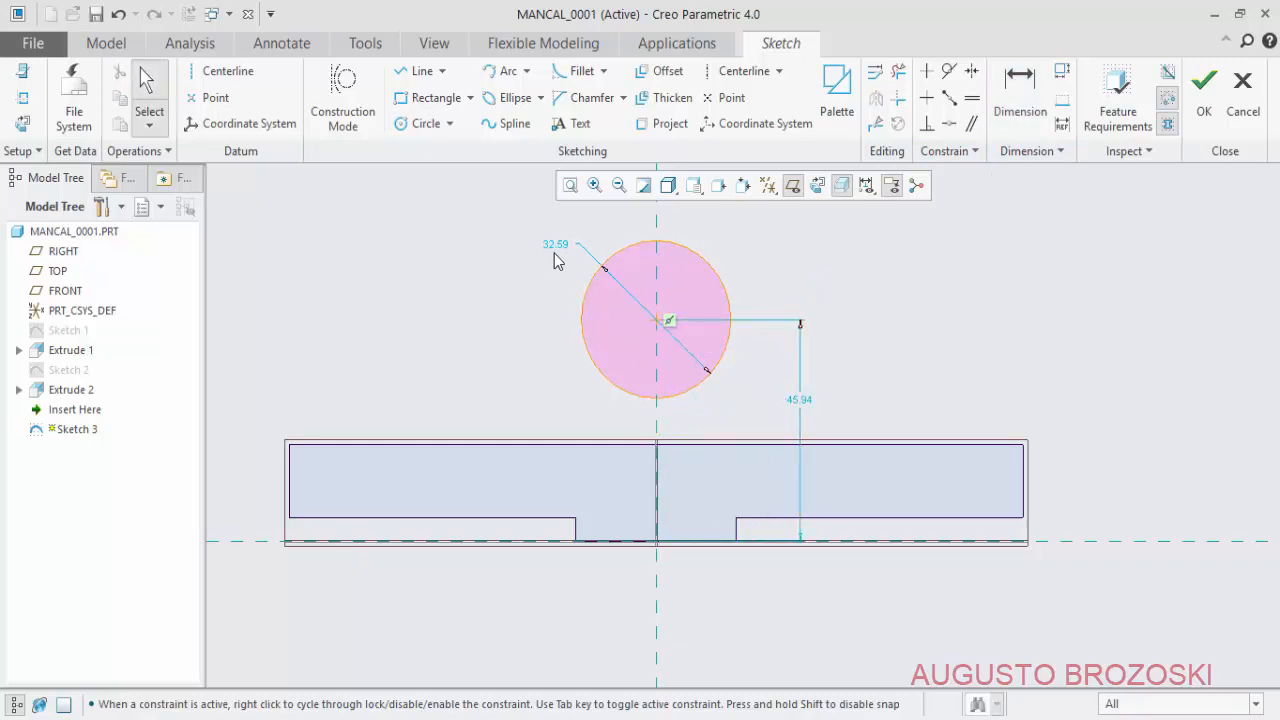
- Set the circle's diameter to 50 and its centre height above the horizontal reference to 40, completing the sketch
{"action": "double_click", "coordinate": [556, 244]}
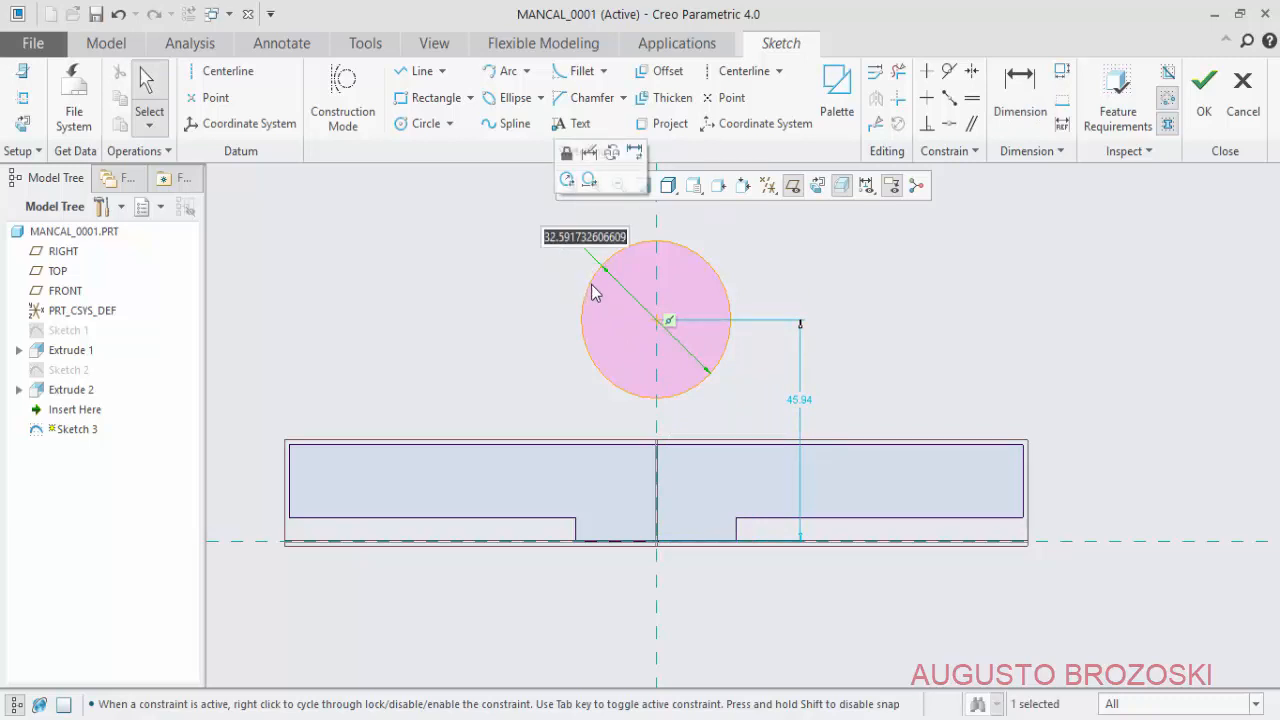
{"action": "type", "text": "50"}
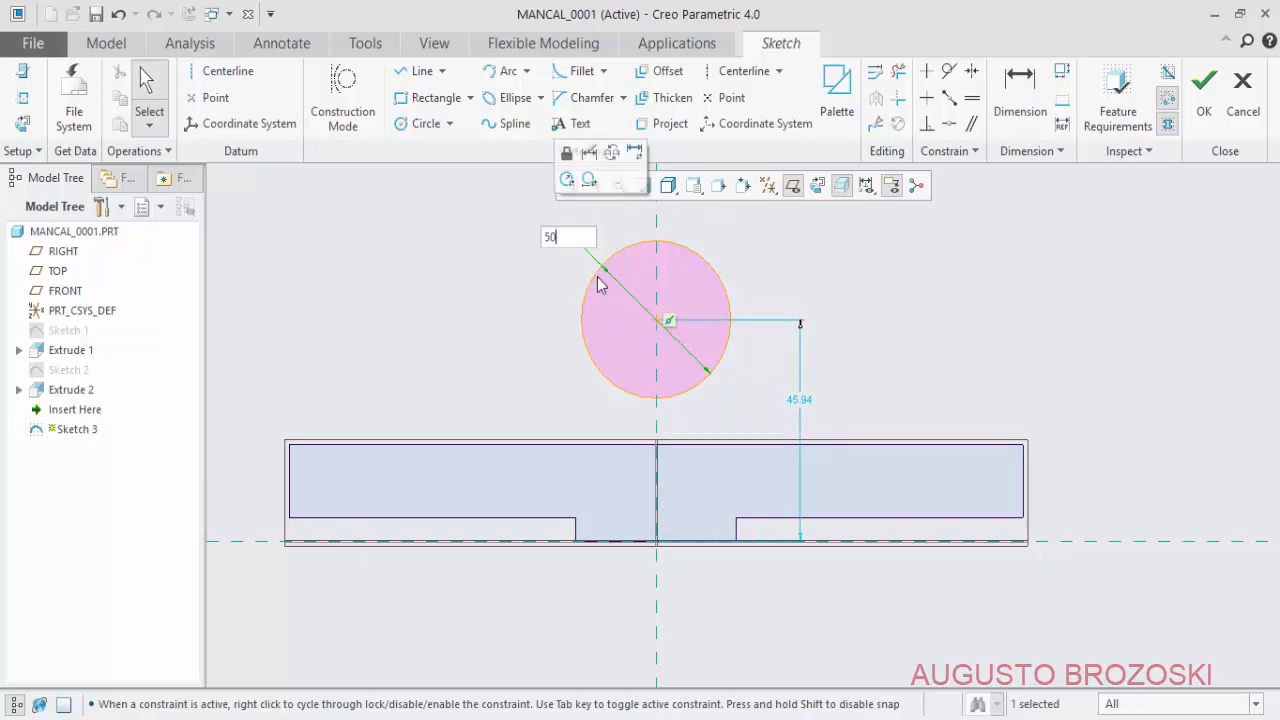
{"action": "key", "text": "Return"}
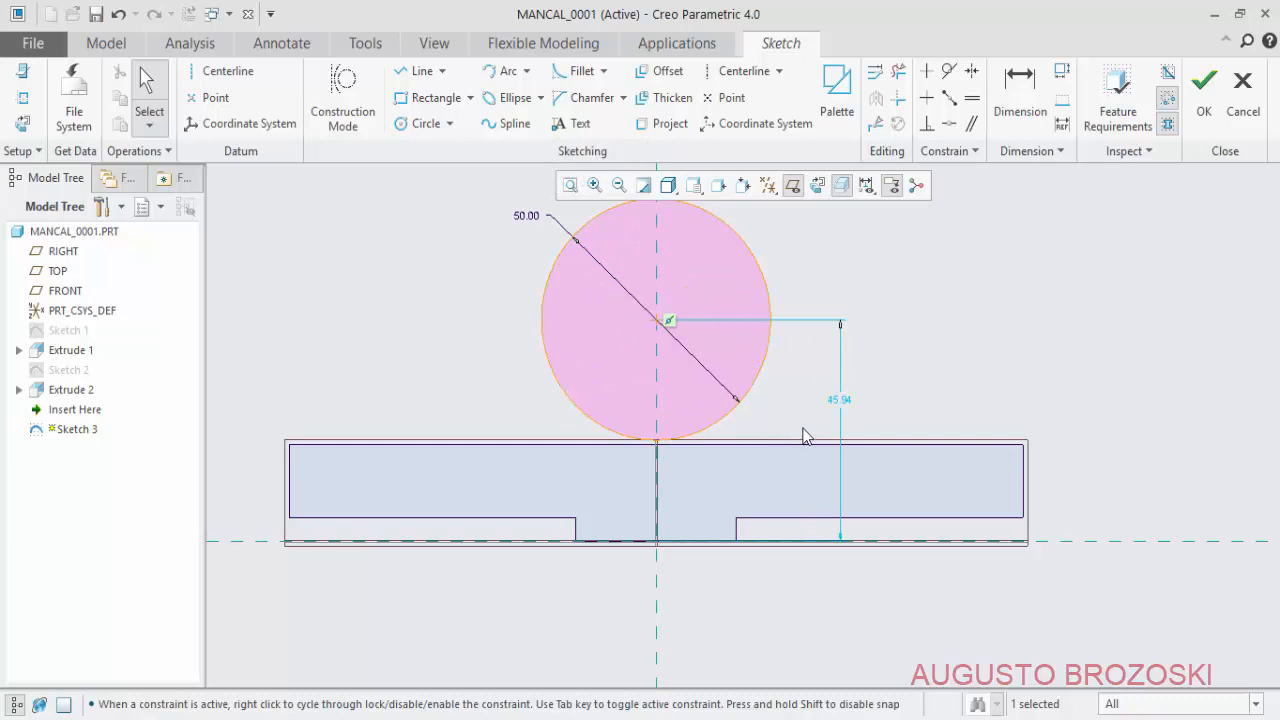
{"action": "double_click", "coordinate": [840, 402]}
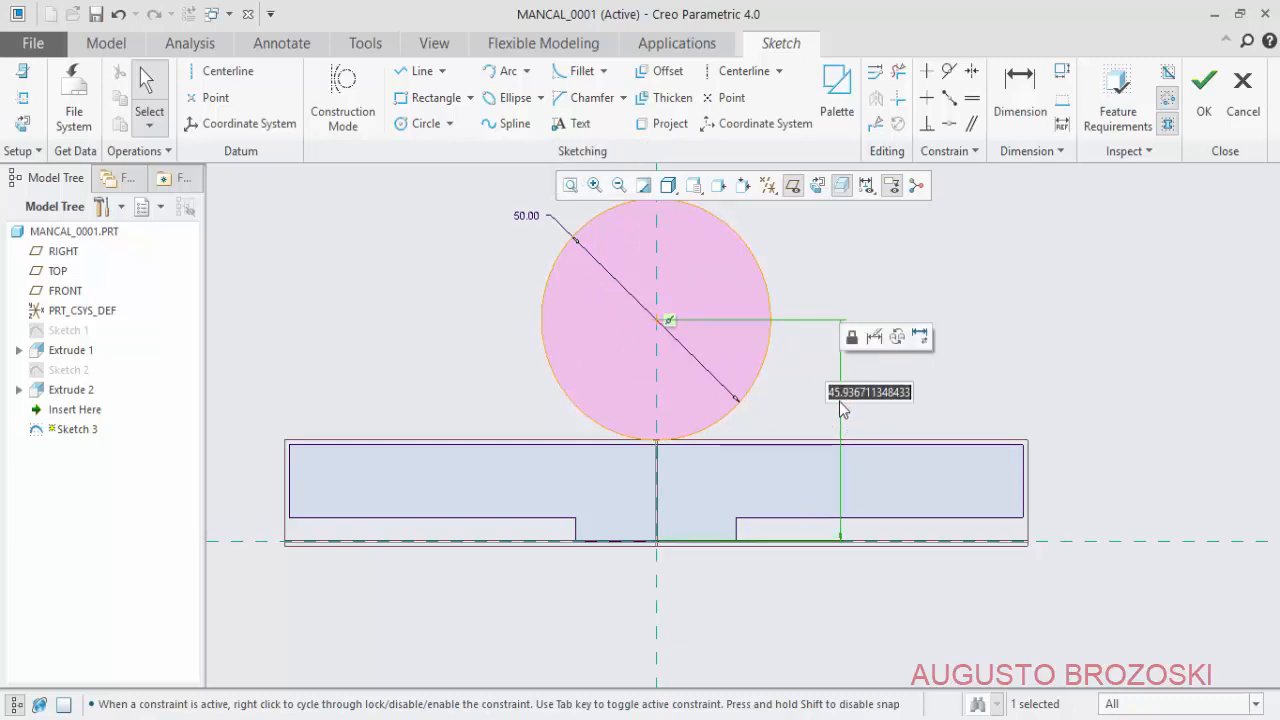
{"action": "type", "text": "40"}
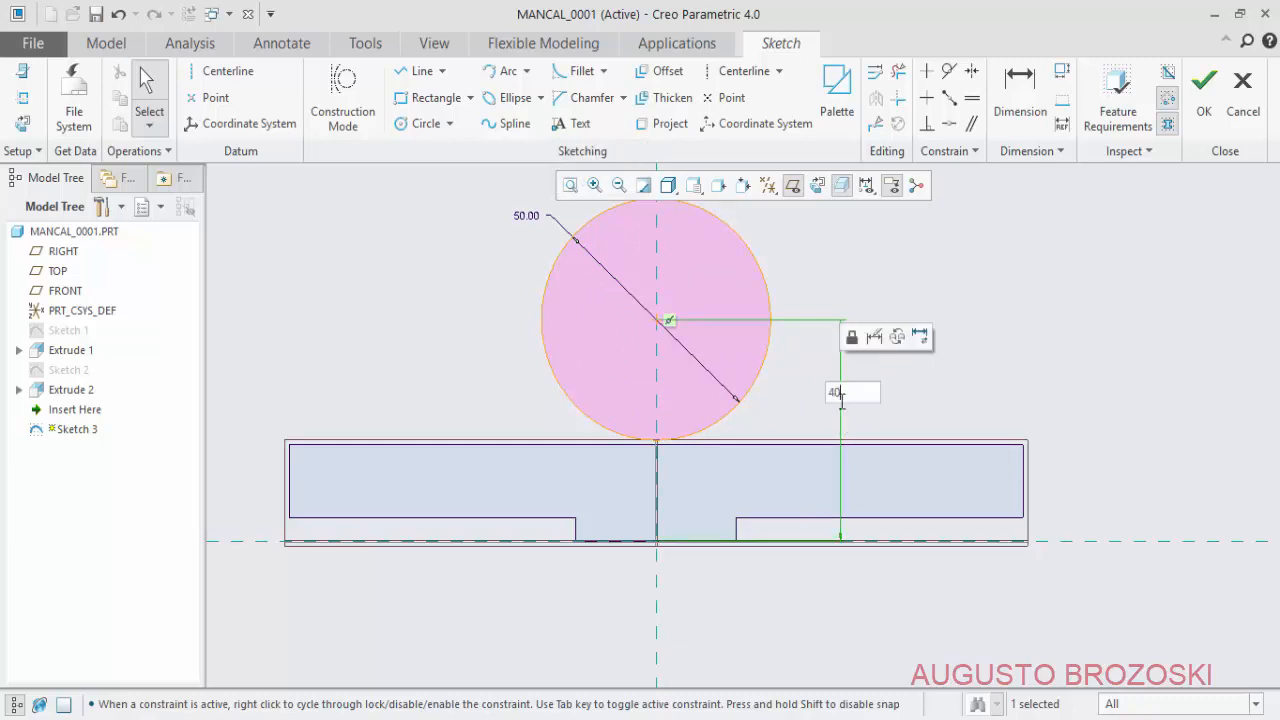
{"action": "key", "text": "Return"}
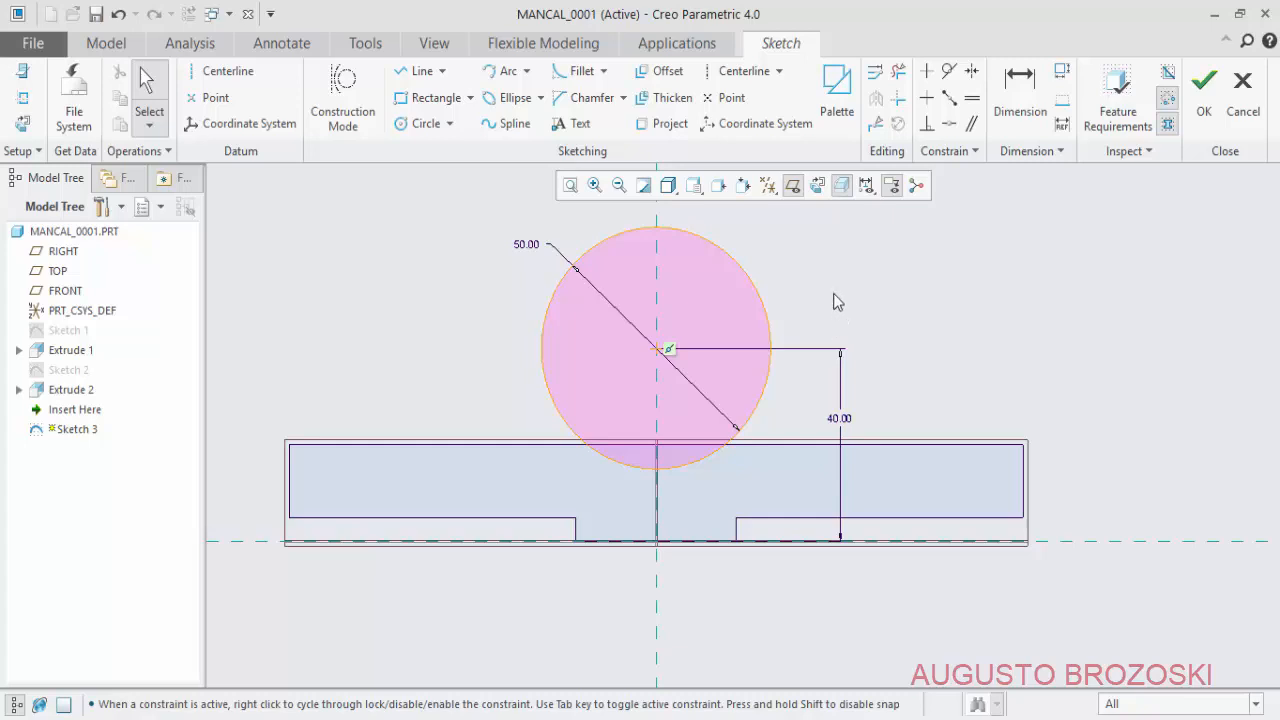
{"action": "left_click", "coordinate": [1204, 95]}
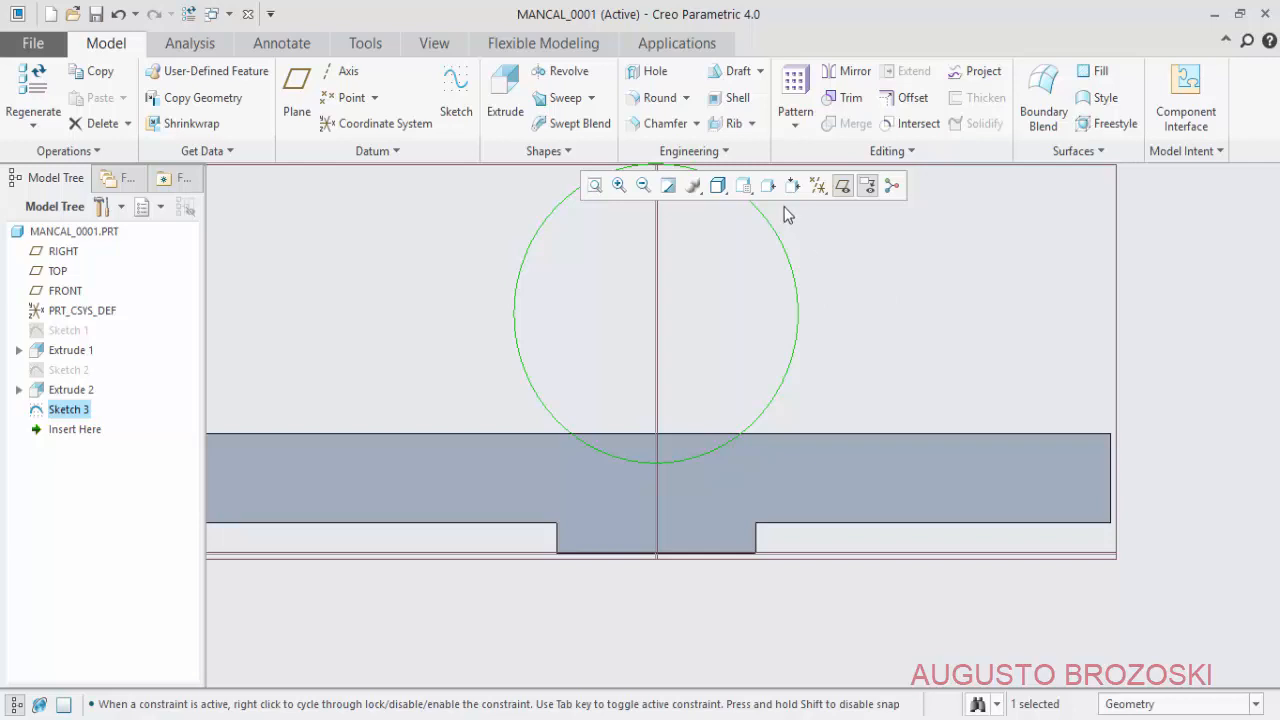
- Extrude the circle sketch 130 symmetrically about the FRONT plane to form the bearing cylinder, working from the Standard Orientation
{"action": "left_click", "coordinate": [743, 187]}
{"action": "left_click", "coordinate": [762, 206]}
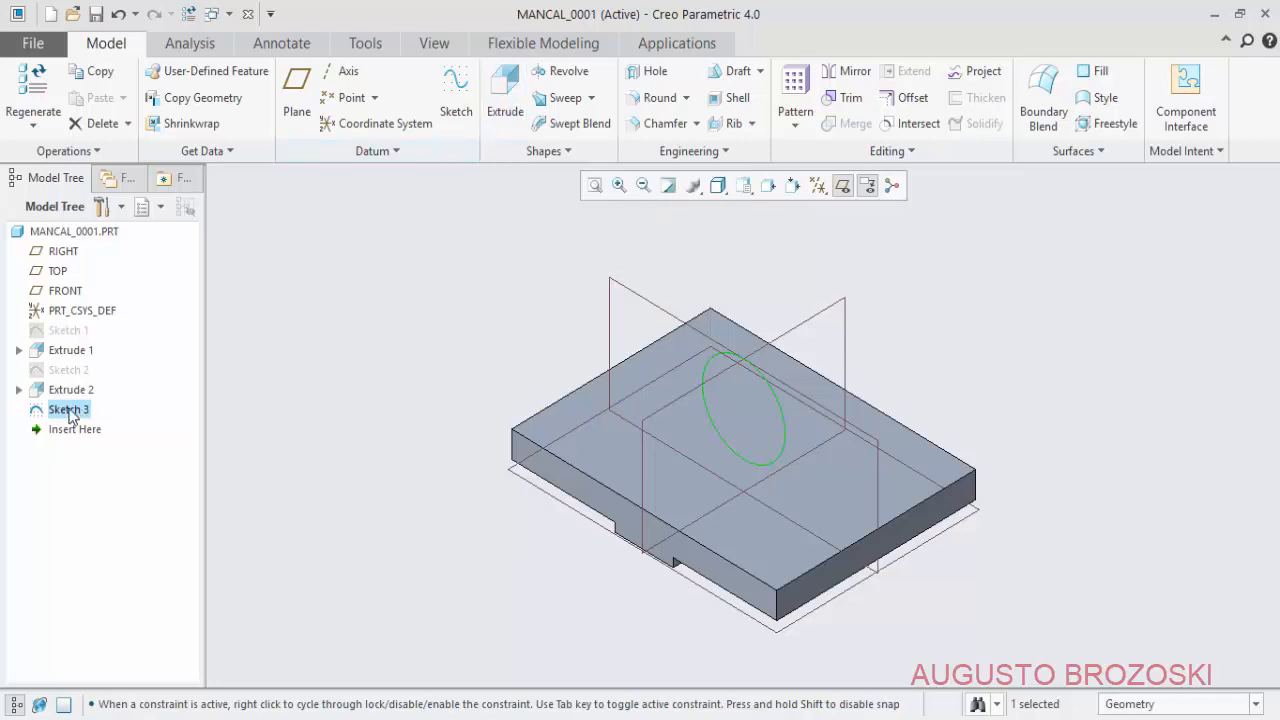
{"action": "left_click", "coordinate": [503, 95]}
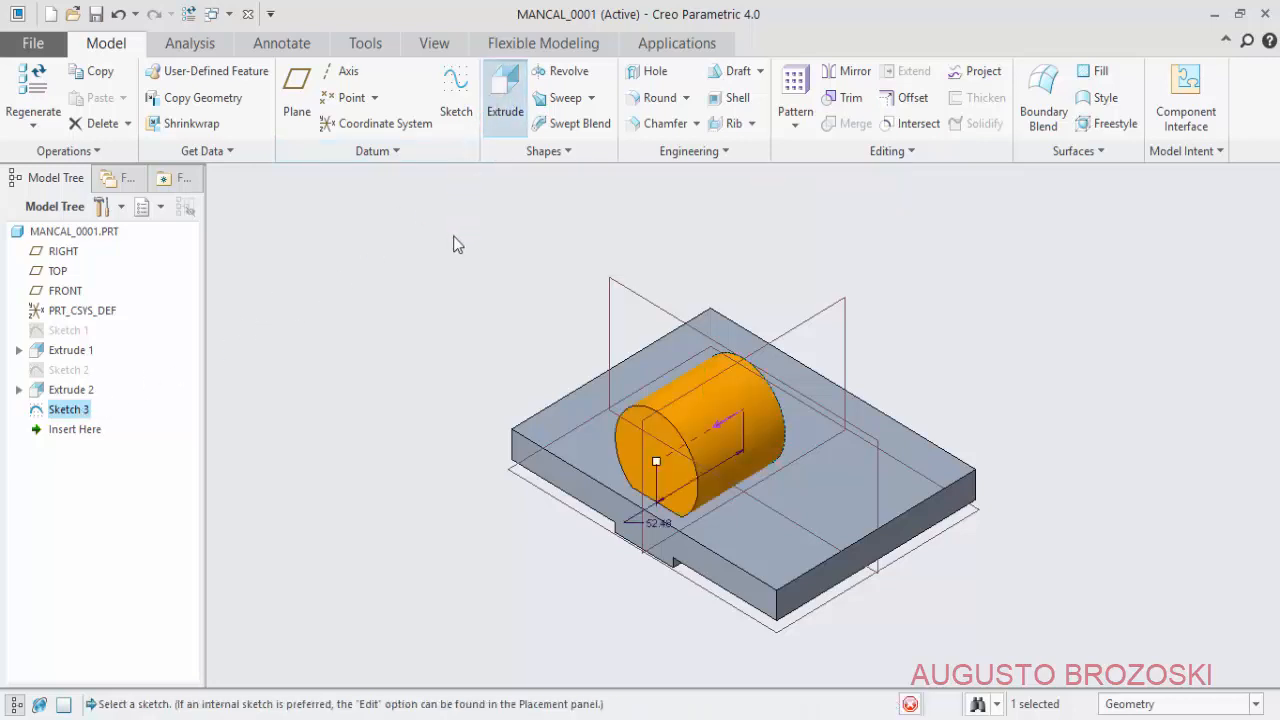
{"action": "double_click", "coordinate": [145, 104]}
{"action": "type", "text": "1"}
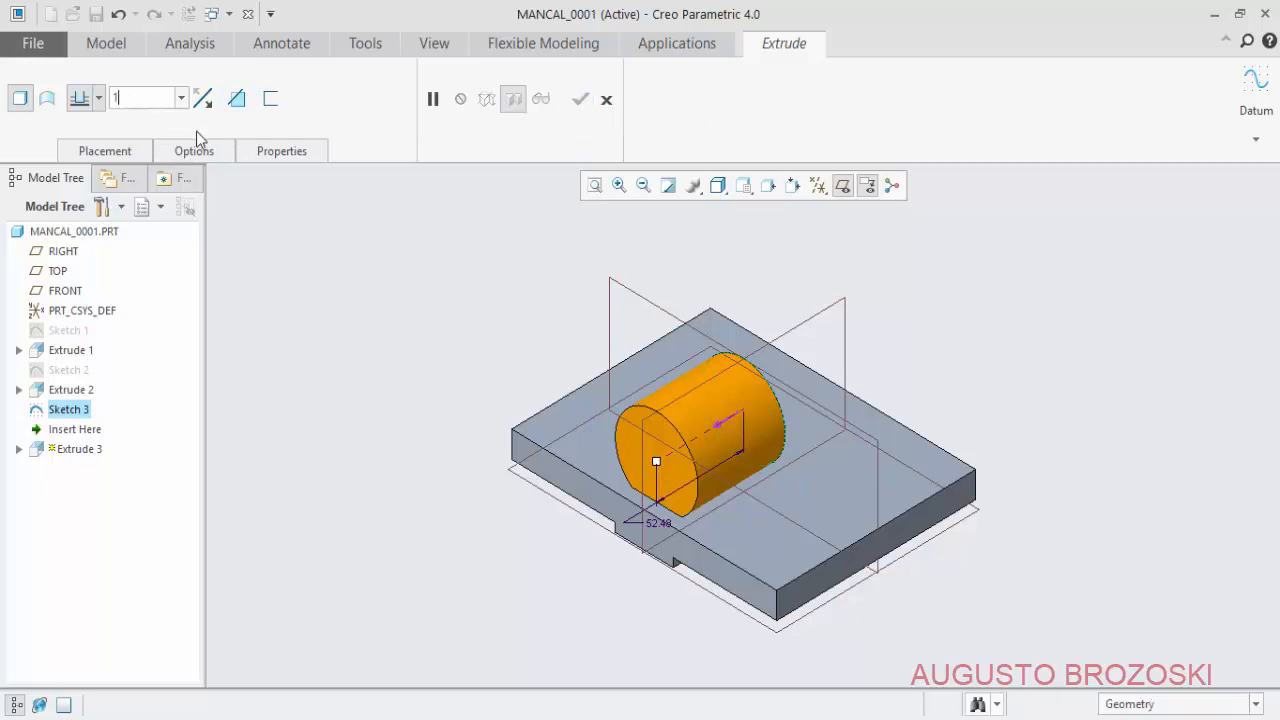
{"action": "type", "text": "30"}
{"action": "key", "text": "Return"}
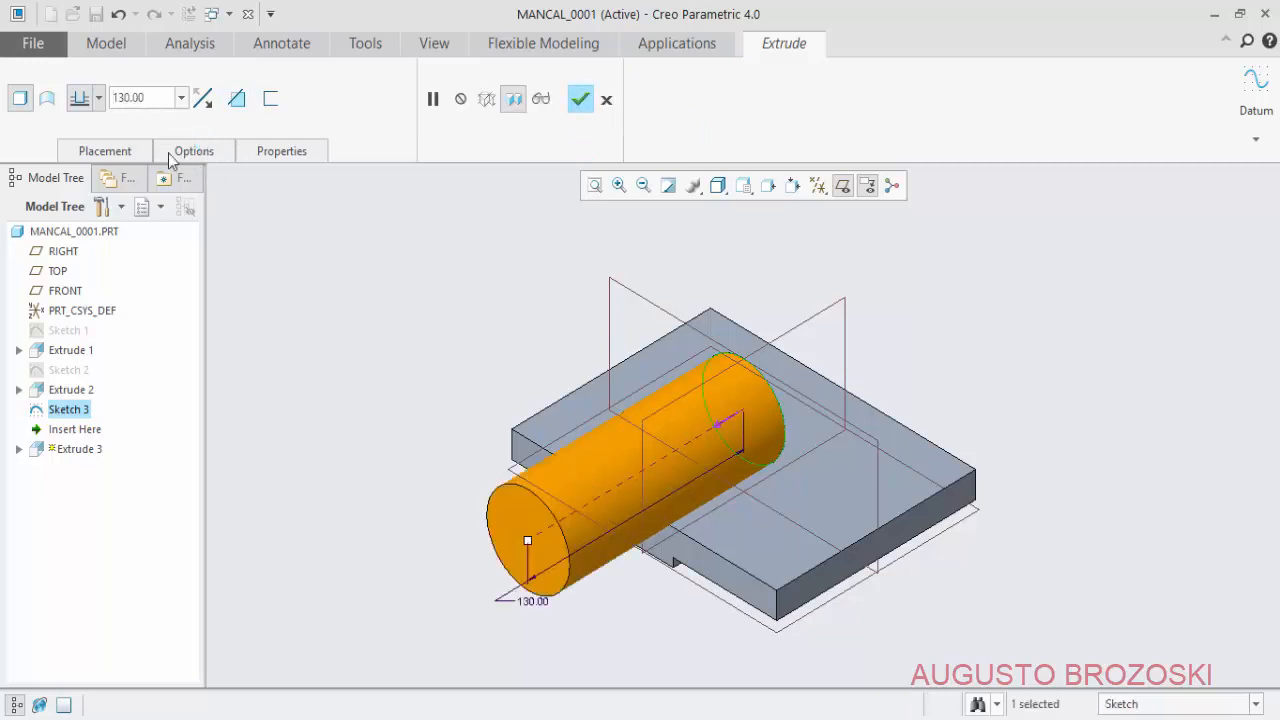
{"action": "left_click", "coordinate": [98, 98]}
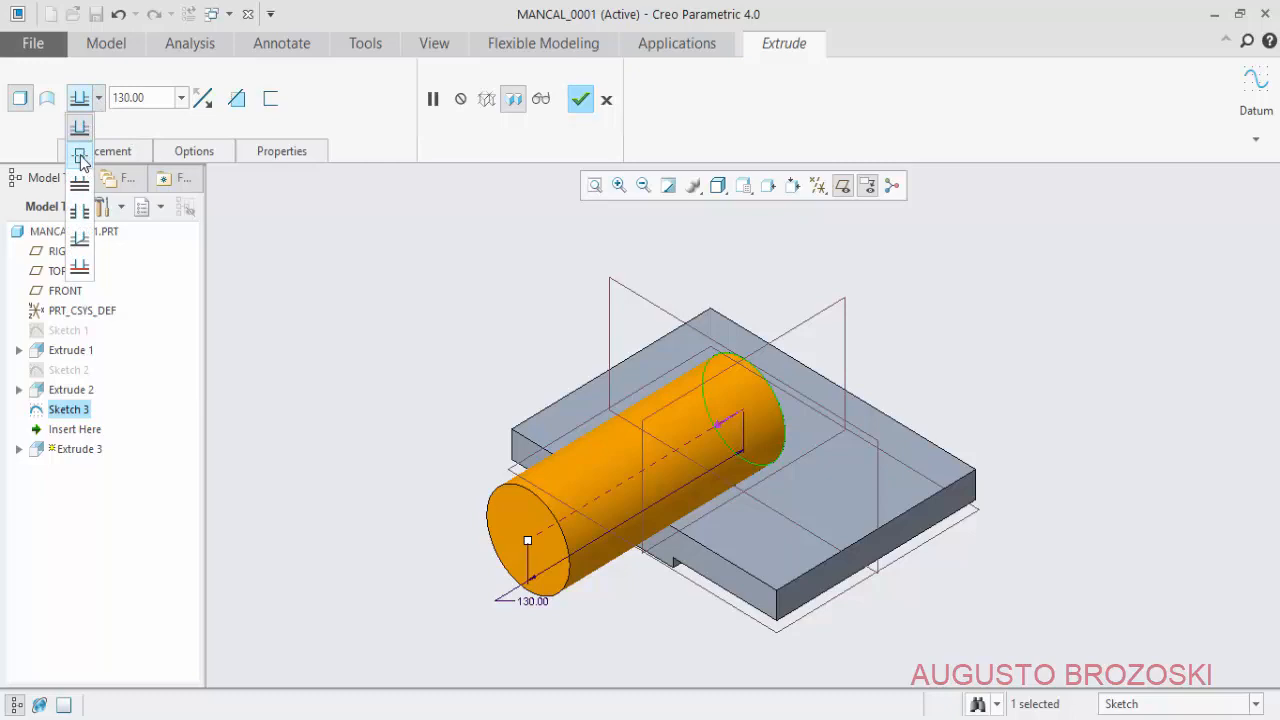
{"action": "left_click", "coordinate": [80, 156]}
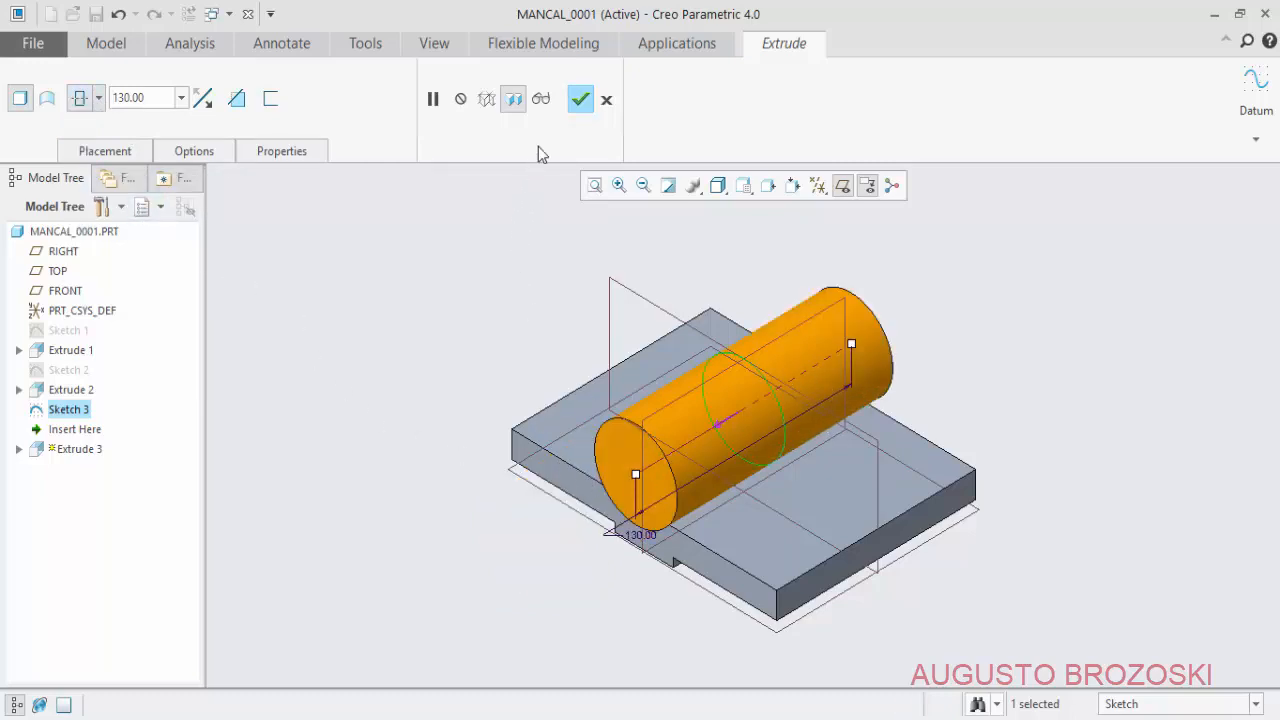
{"action": "left_click", "coordinate": [580, 99]}
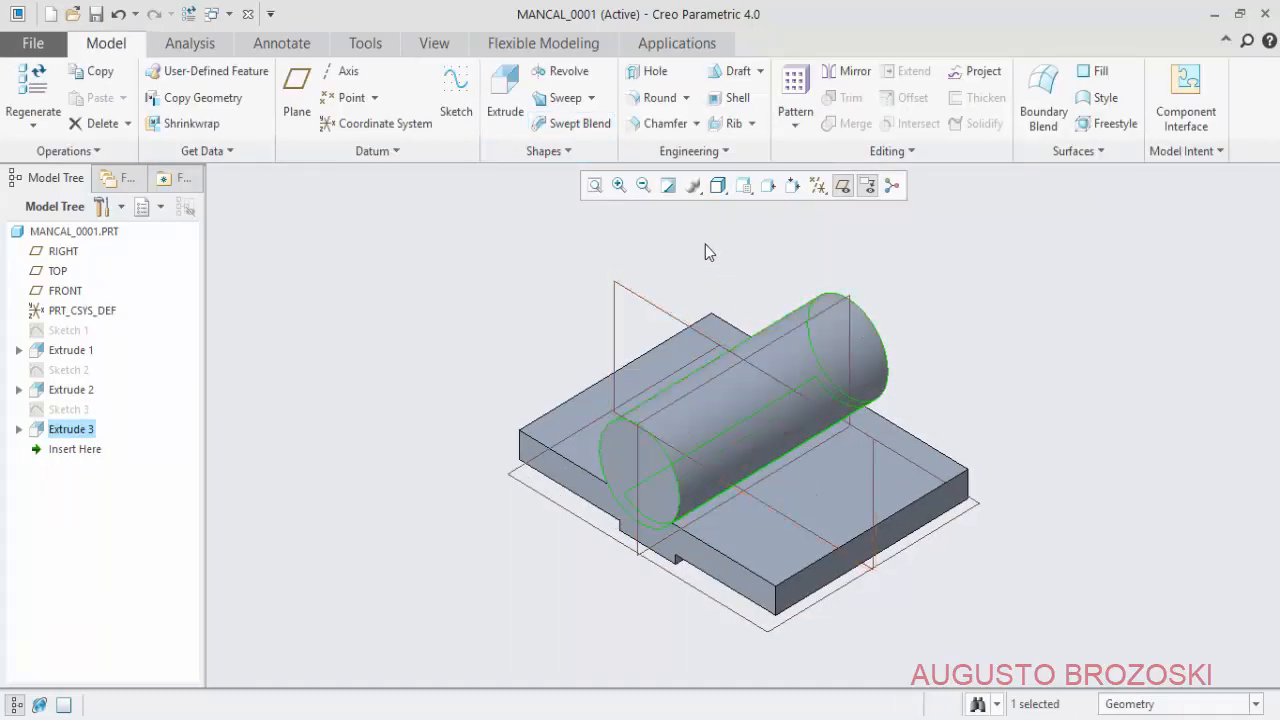
- Check the part from the front, restore the Standard Orientation and save the part MANCAL_0001
{"action": "left_click", "coordinate": [744, 188]}
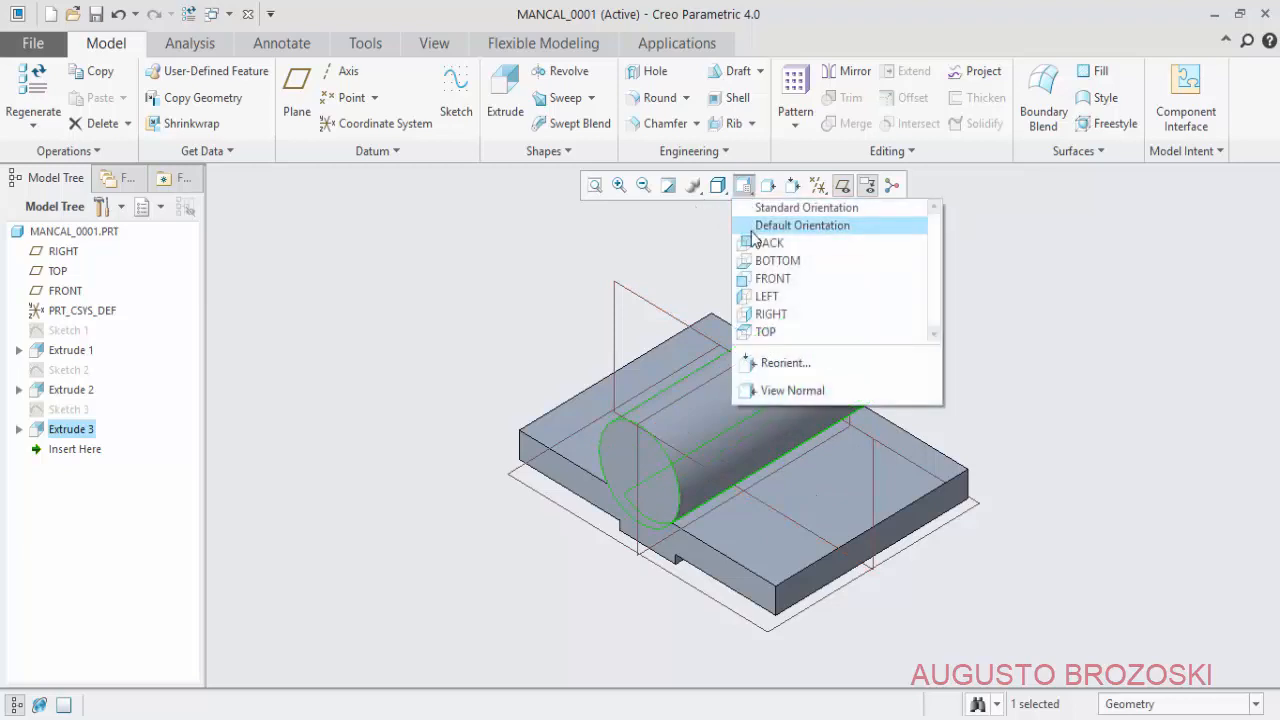
{"action": "left_click", "coordinate": [776, 261]}
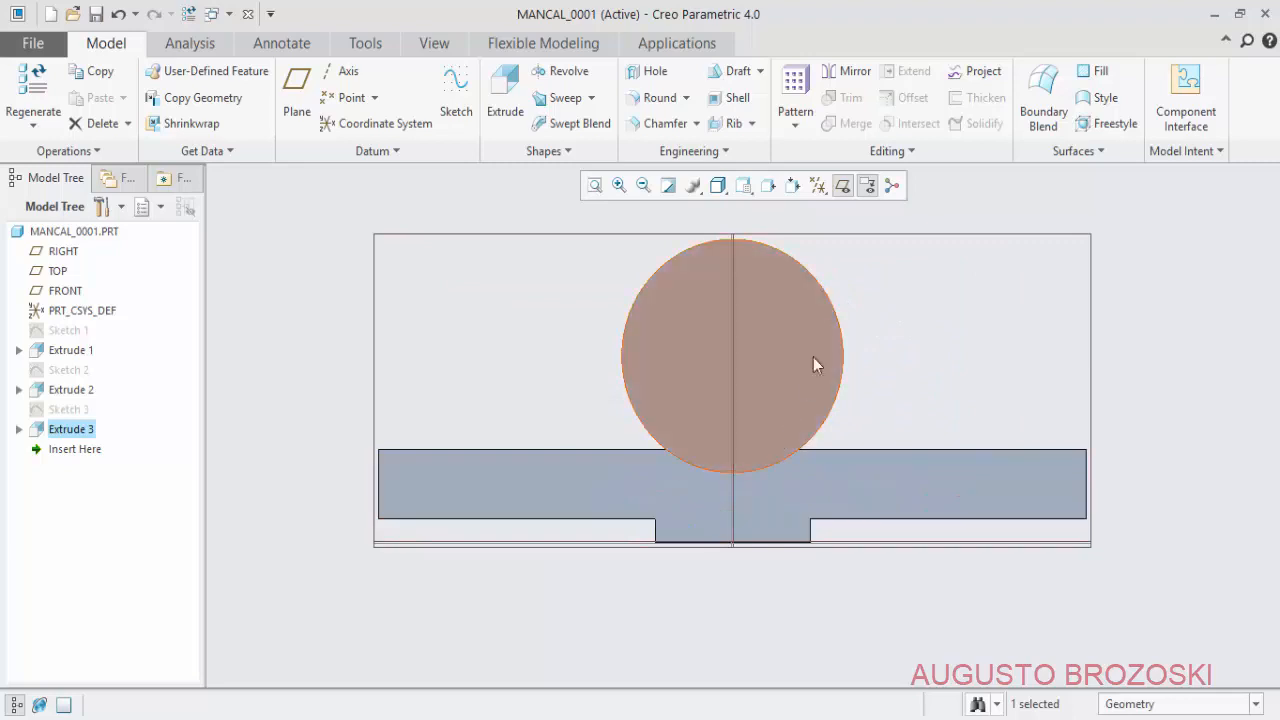
{"action": "left_click", "coordinate": [744, 187]}
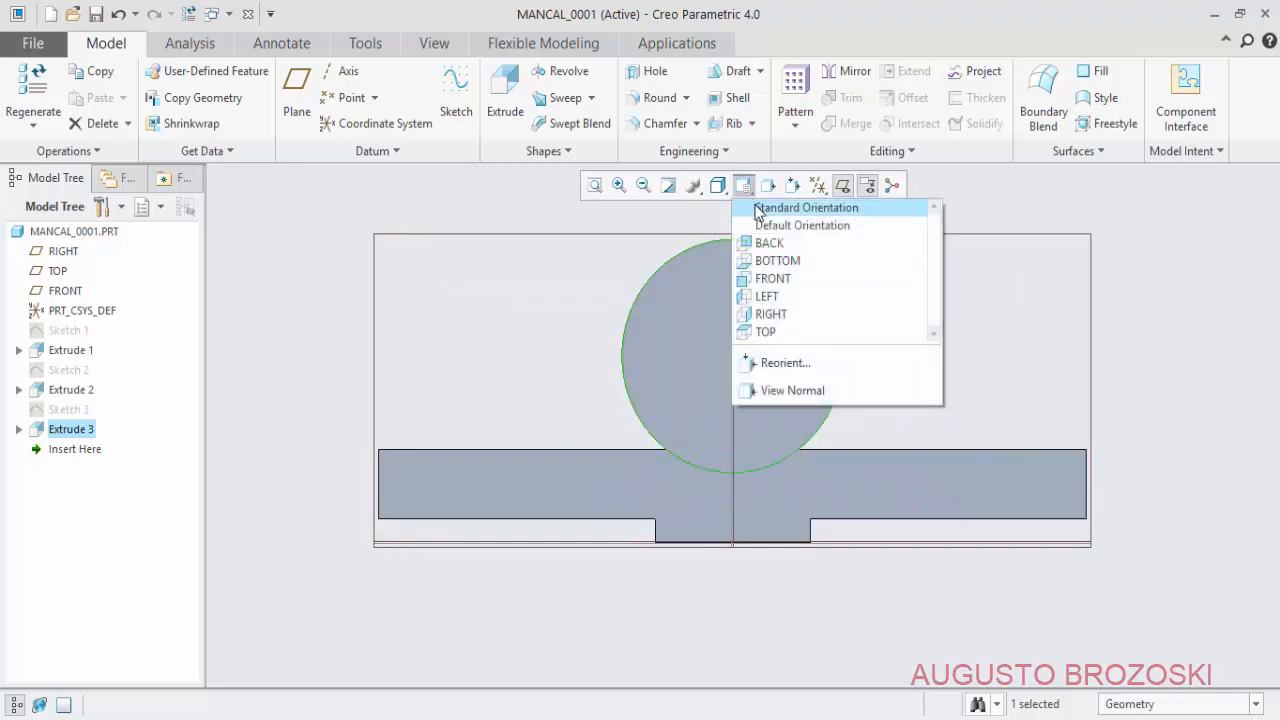
{"action": "left_click", "coordinate": [757, 208]}
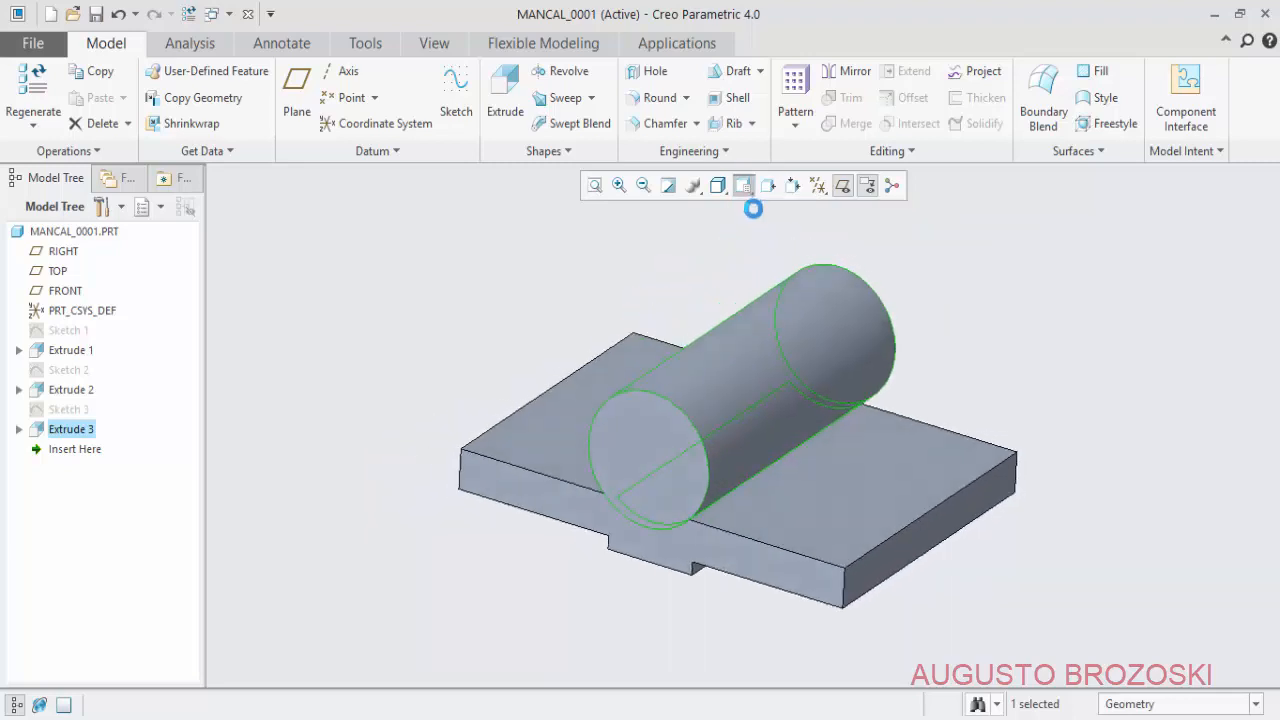
{"action": "left_click", "coordinate": [96, 14]}
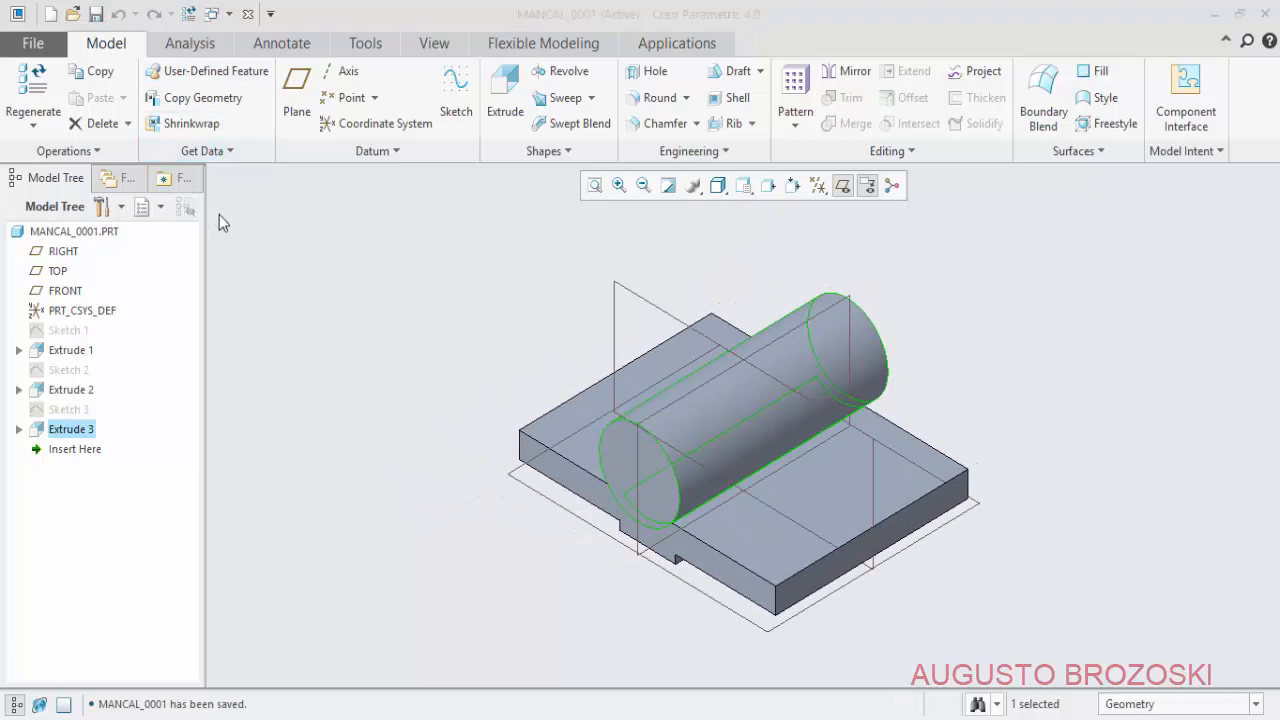
- Consult the views and dimensions of the PDF part drawing, return to the model and open a new sketch on the FRONT plane
{"action": "key", "text": "alt+Tab"}
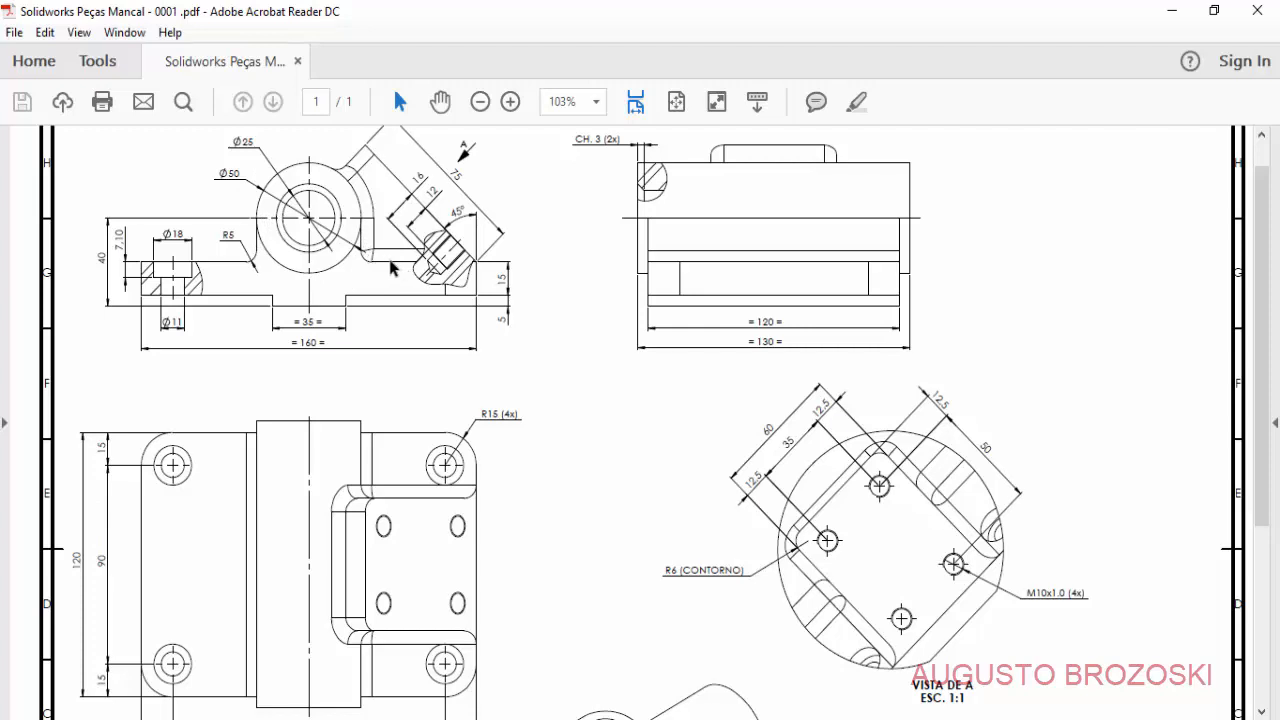
{"action": "left_click", "coordinate": [1172, 18]}
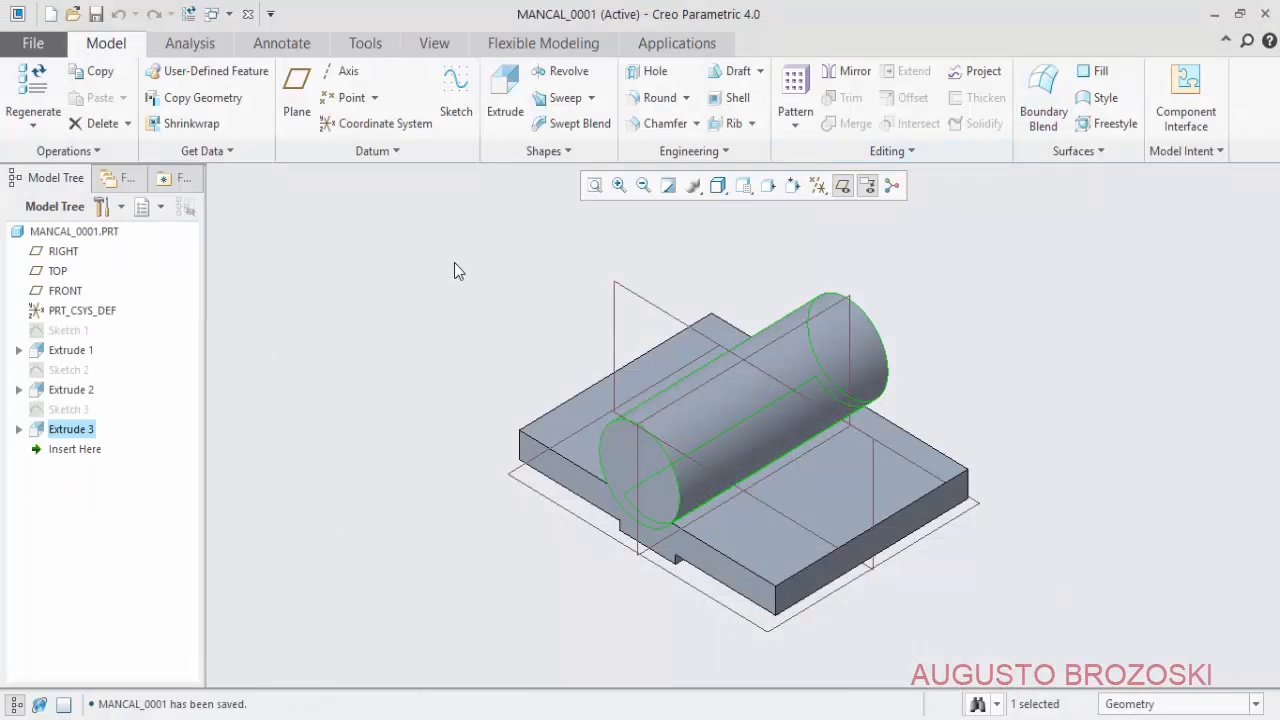
{"action": "left_click", "coordinate": [452, 100]}
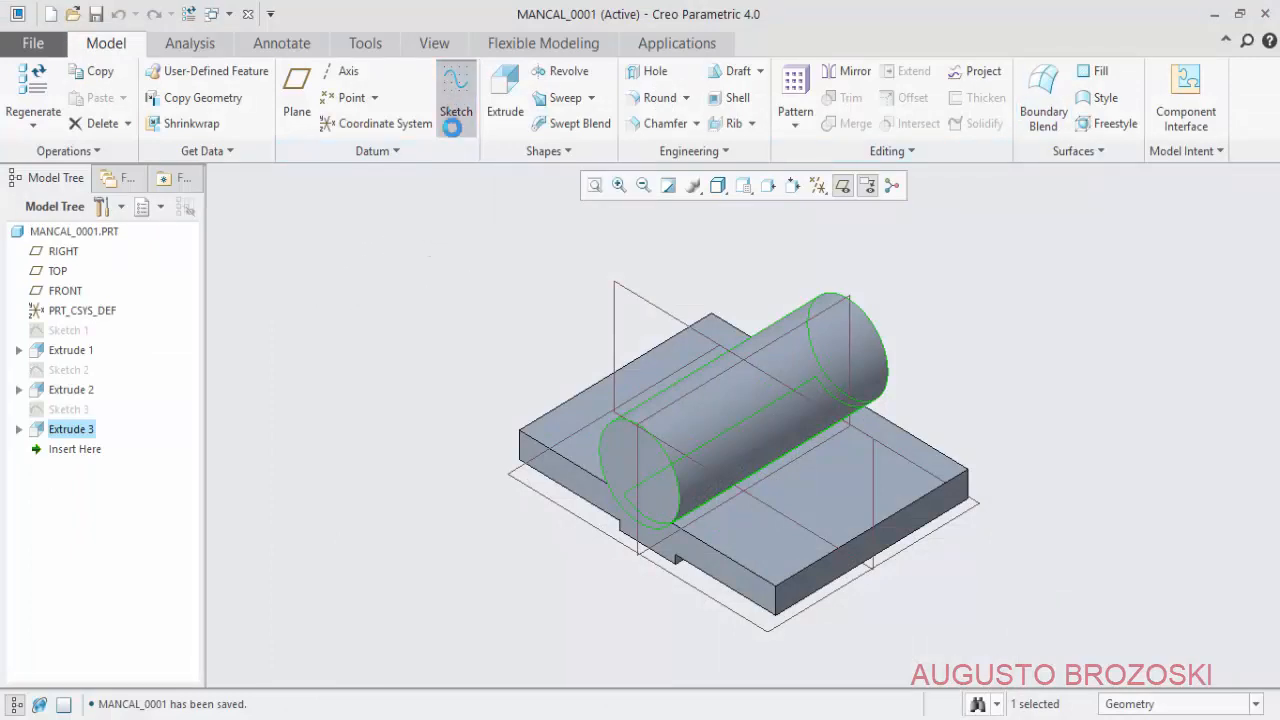
{"action": "left_click", "coordinate": [621, 287]}
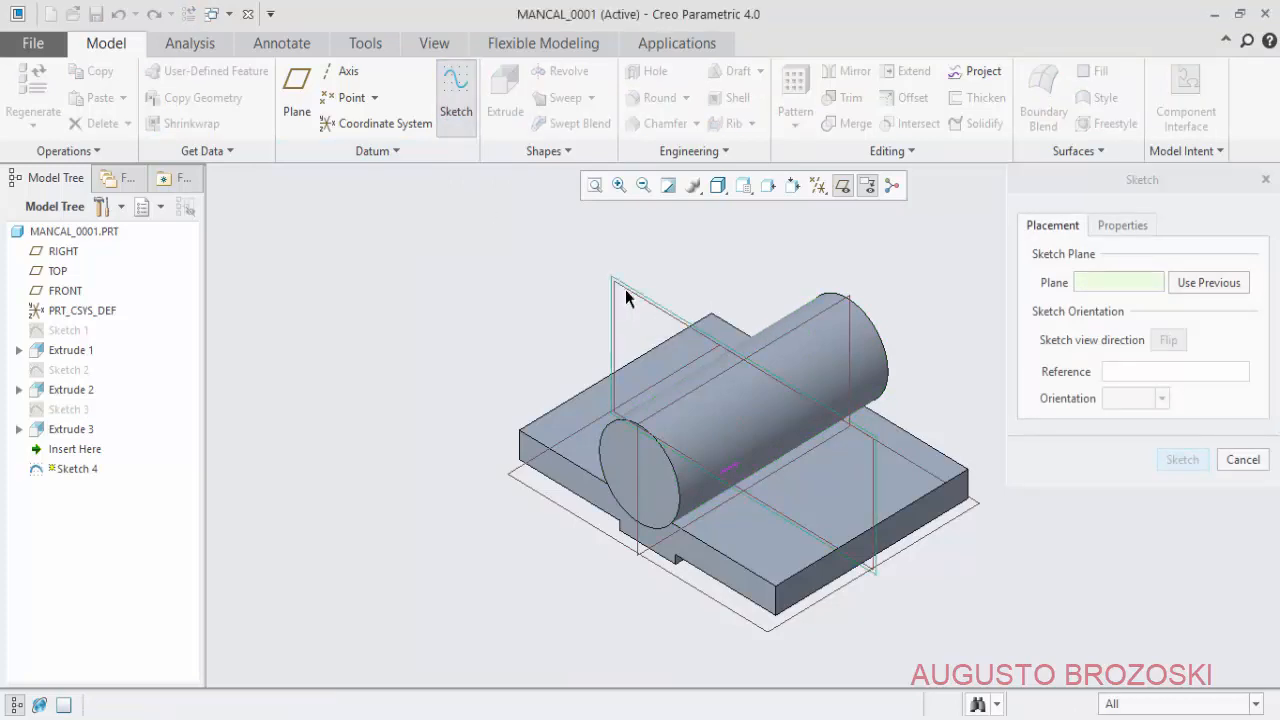
{"action": "left_click", "coordinate": [1180, 460]}
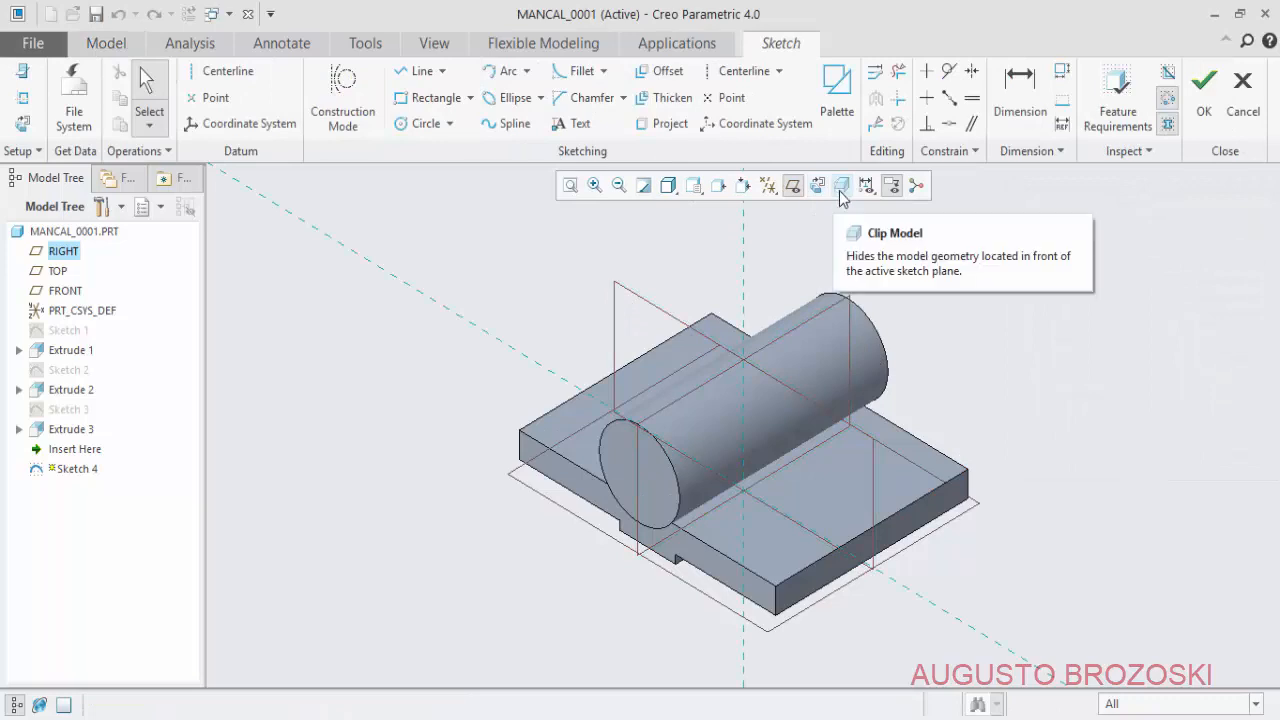
- Set up the sketch display with the front geometry clipped, datum planes hidden and the section in its 2D orientation
{"action": "left_click", "coordinate": [841, 189]}
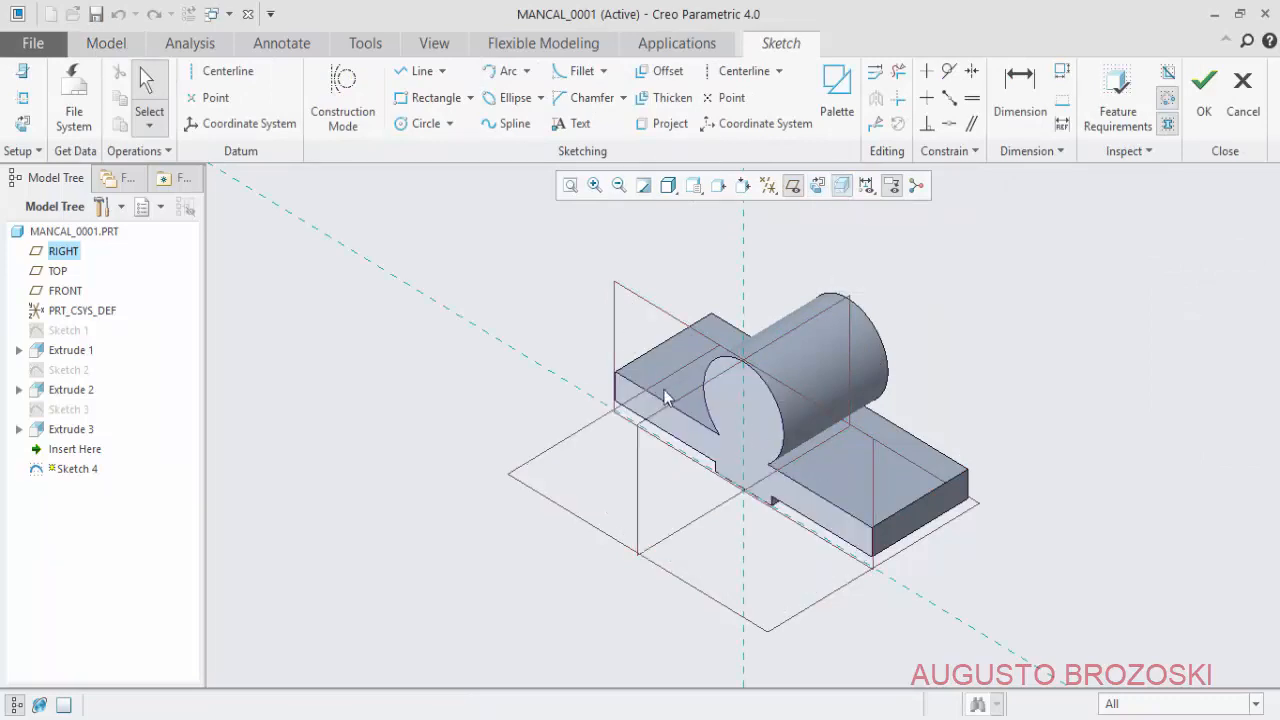
{"action": "left_click", "coordinate": [793, 188]}
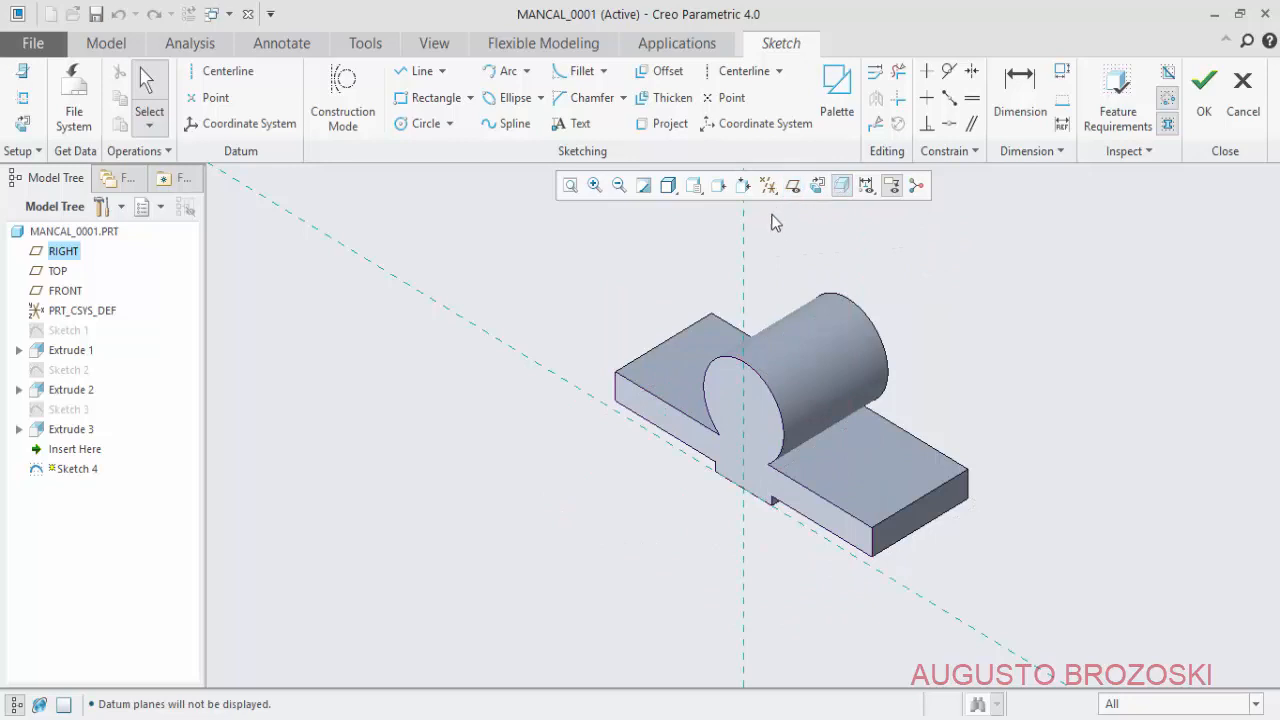
{"action": "left_click", "coordinate": [817, 187]}
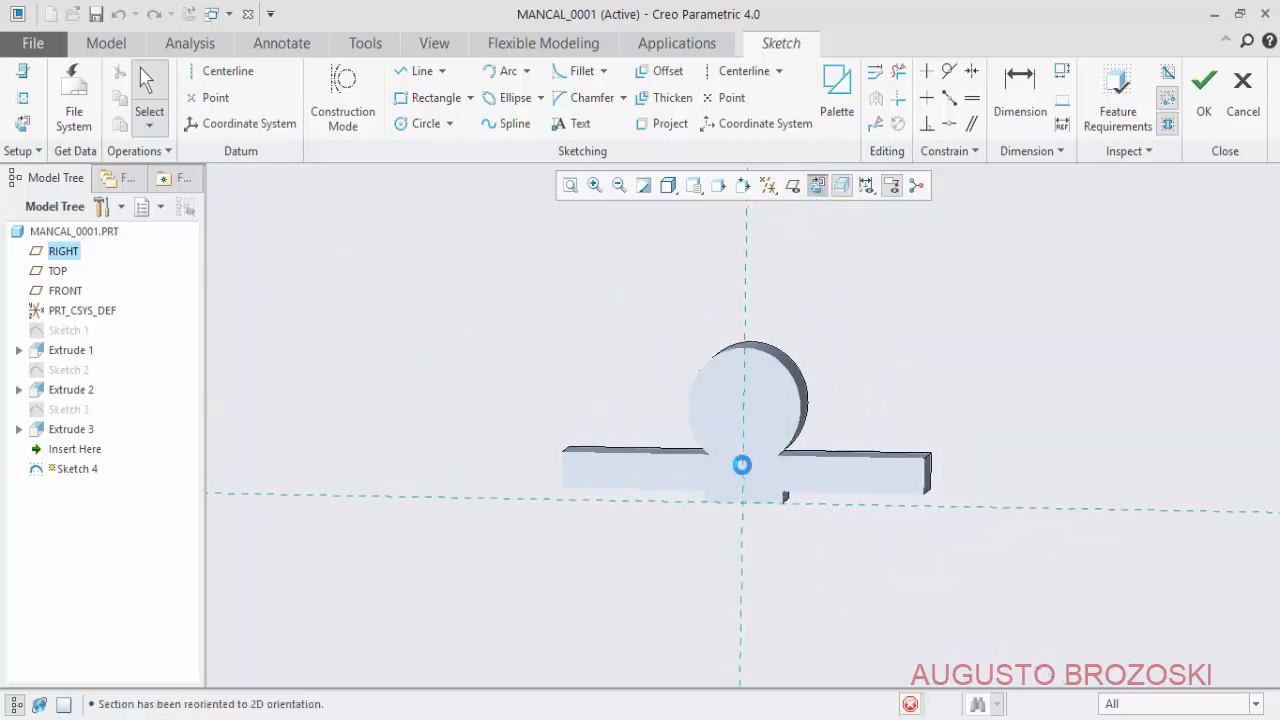
{"action": "scroll", "coordinate": [785, 444], "scroll_direction": "down", "scroll_amount": 5}
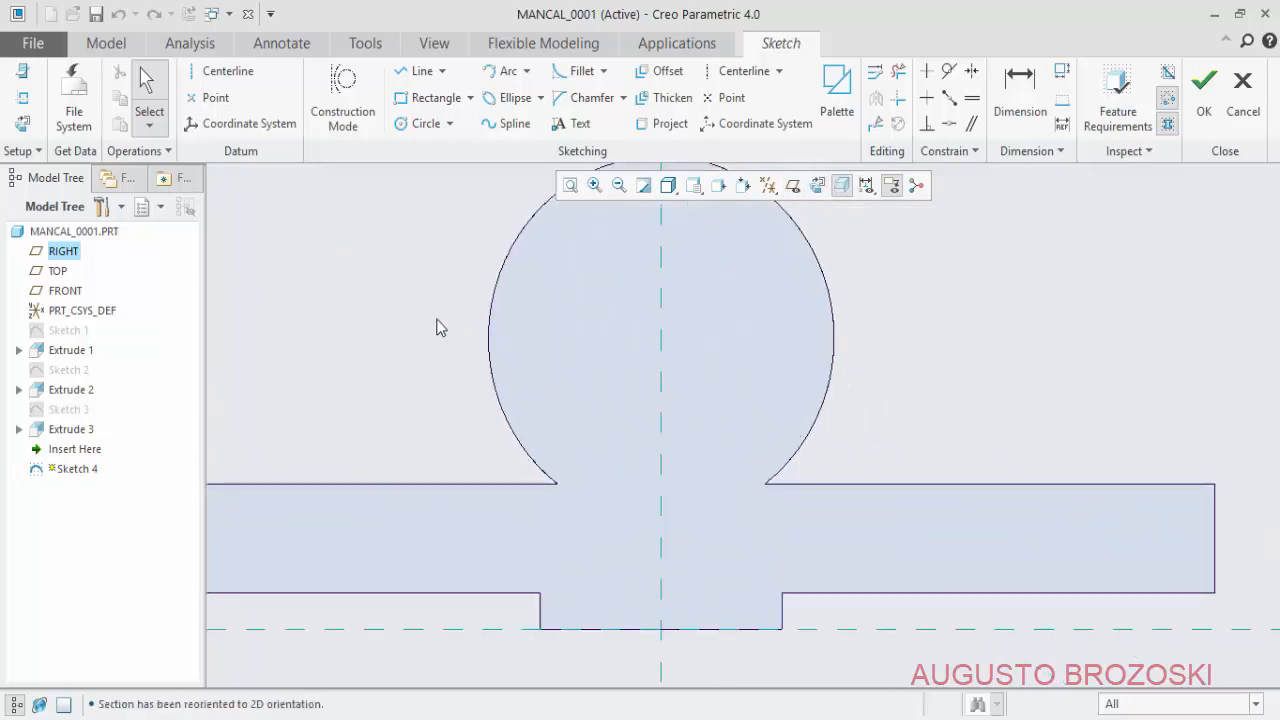
- Sketch a rectangle spanning the cylinder's full width from its horizontal centre level down to the base's top face, and finish the sketch
{"action": "left_click", "coordinate": [421, 102]}
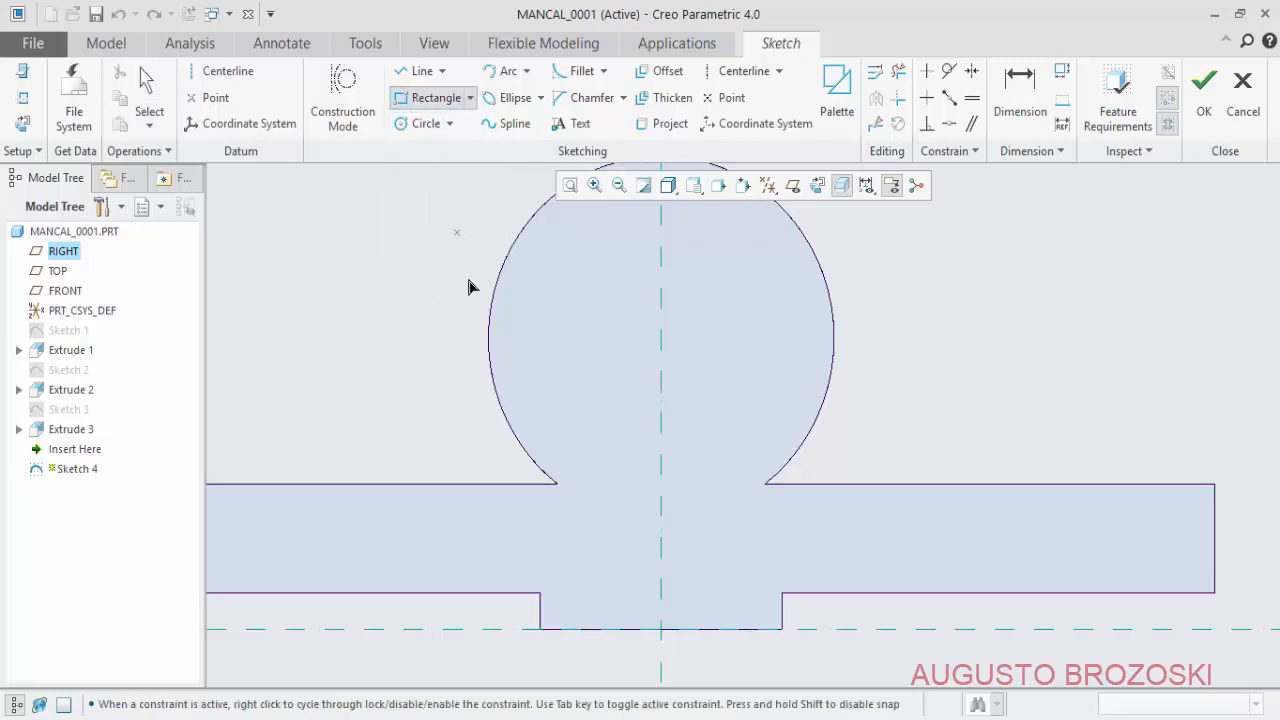
{"action": "left_click", "coordinate": [489, 340]}
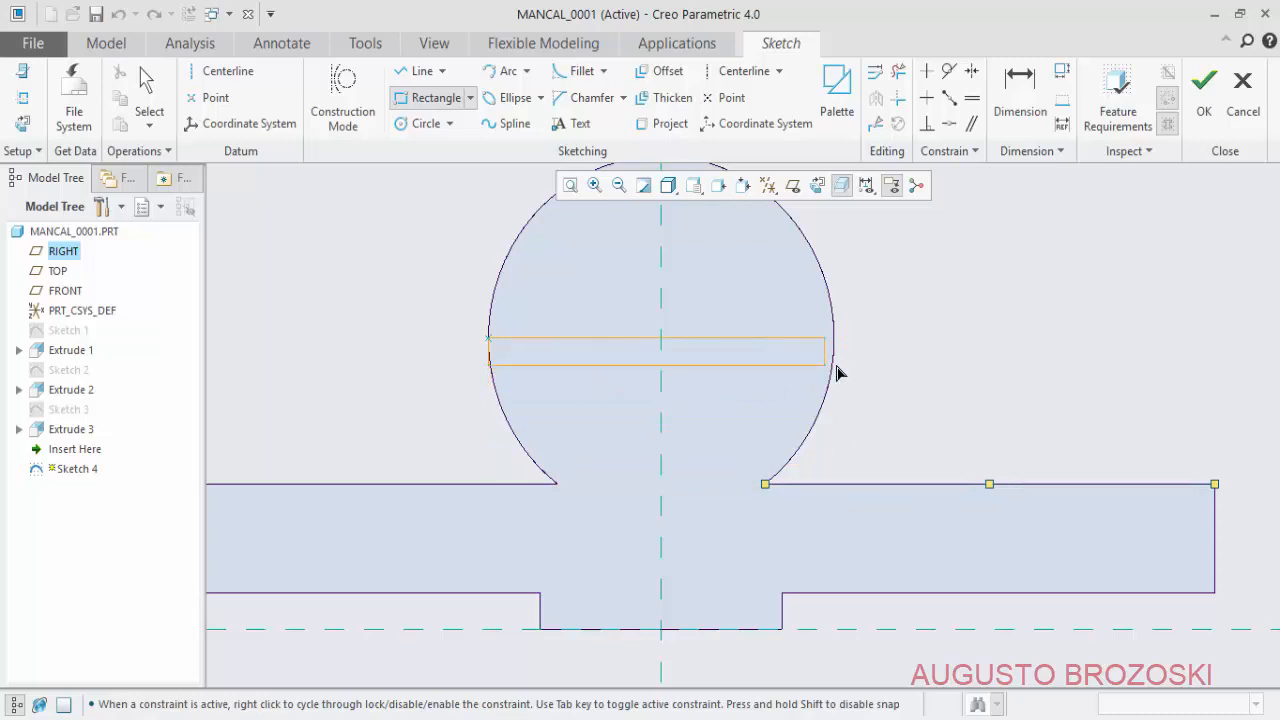
{"action": "left_click", "coordinate": [838, 489]}
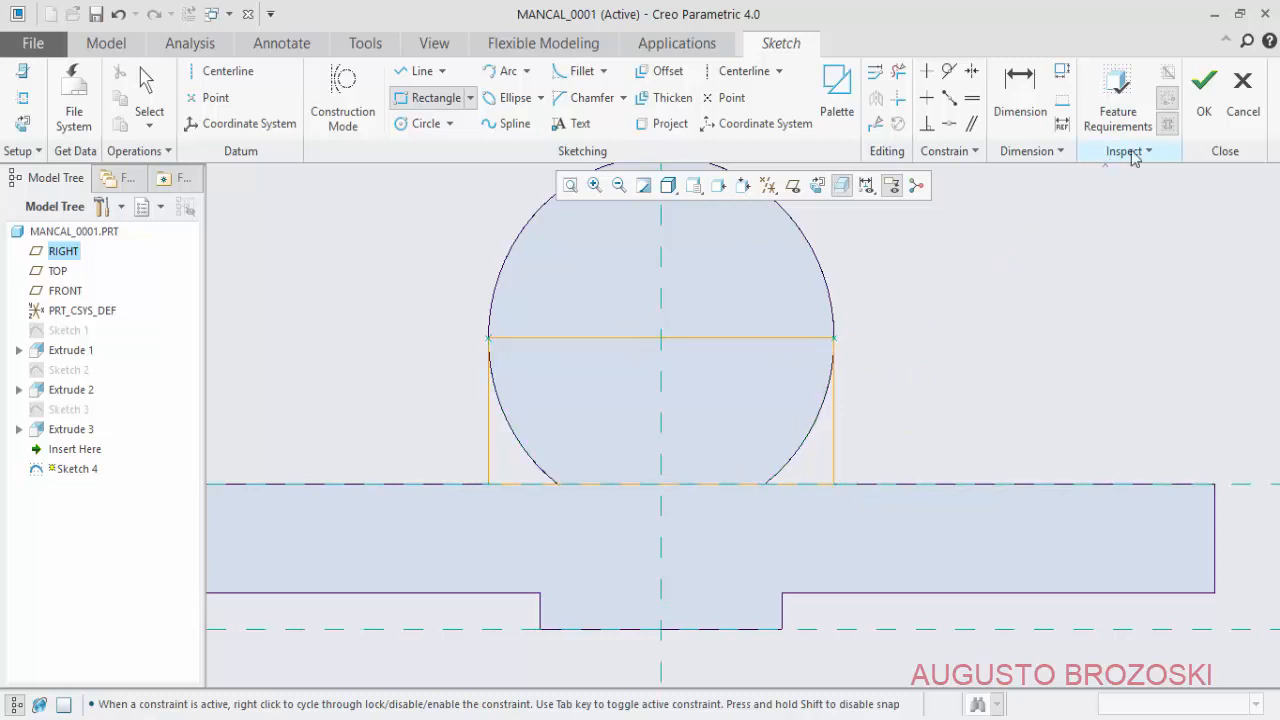
{"action": "left_click", "coordinate": [1204, 84]}
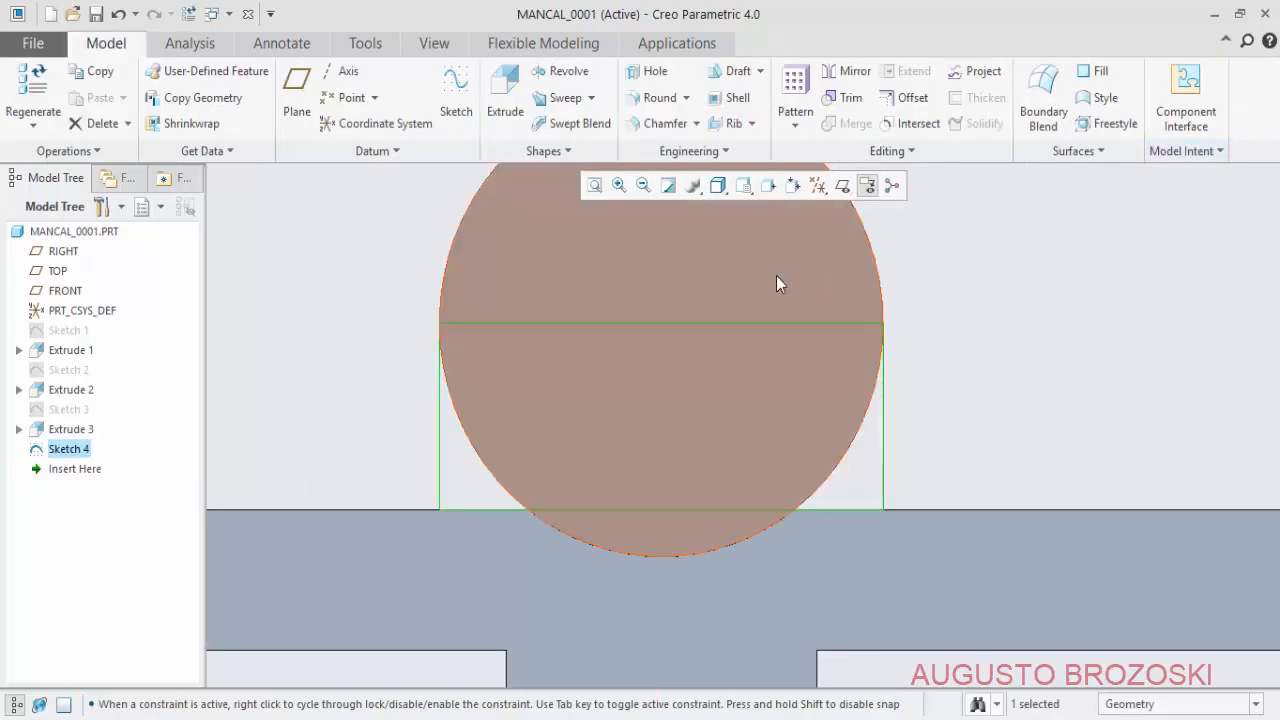
- Extrude the rectangle sketch 120 symmetrically about the FRONT plane to form the block under the cylinder, checking the depth in the PDF drawing
{"action": "left_click", "coordinate": [743, 185]}
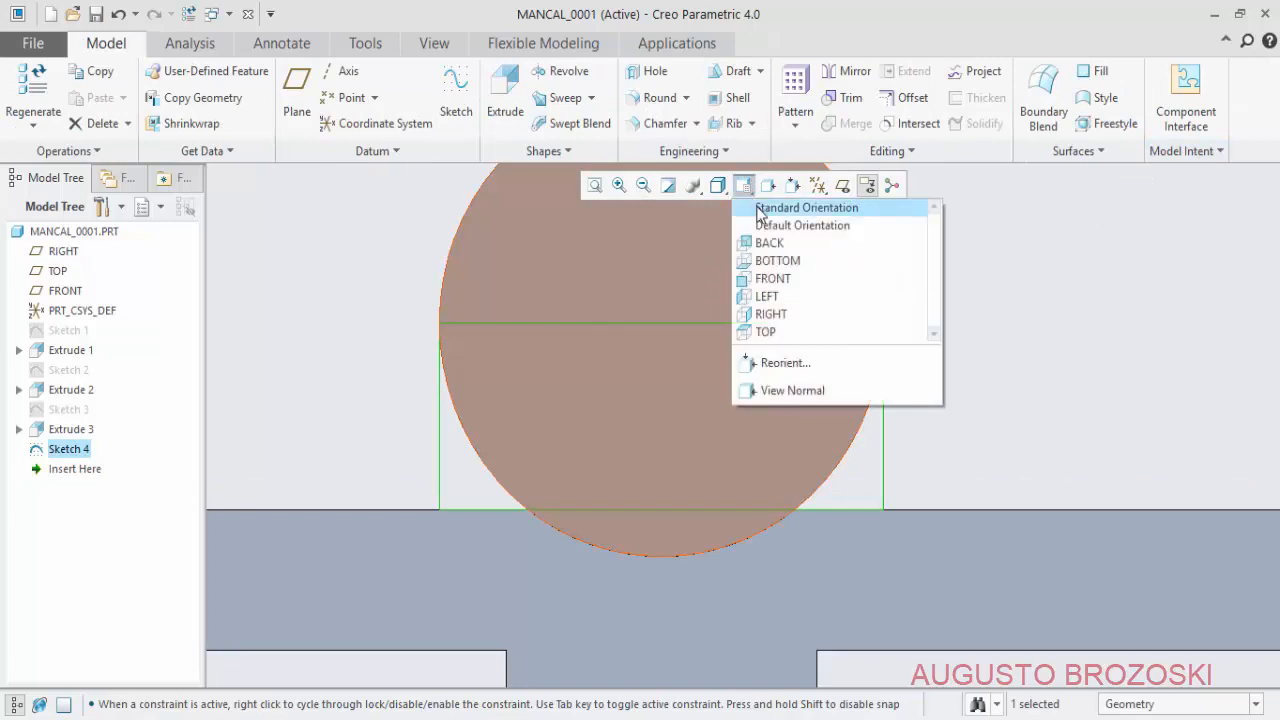
{"action": "left_click", "coordinate": [805, 208]}
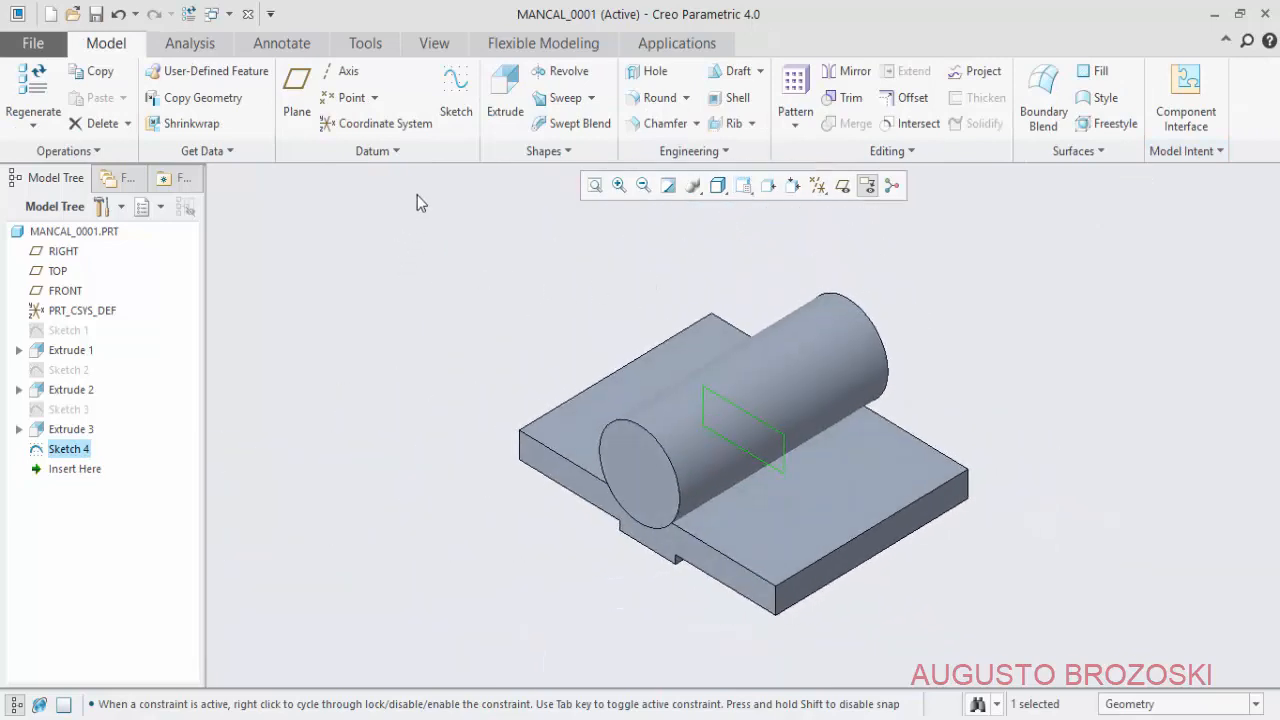
{"action": "left_click", "coordinate": [498, 100]}
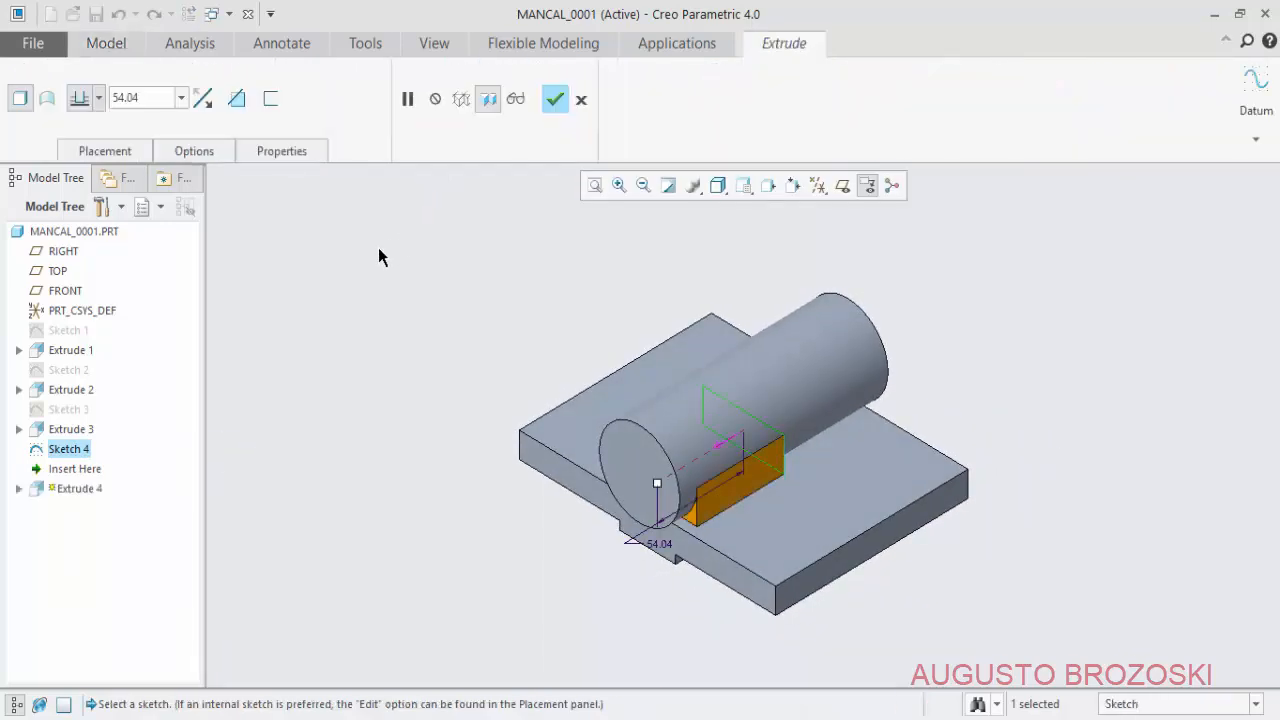
{"action": "double_click", "coordinate": [148, 101]}
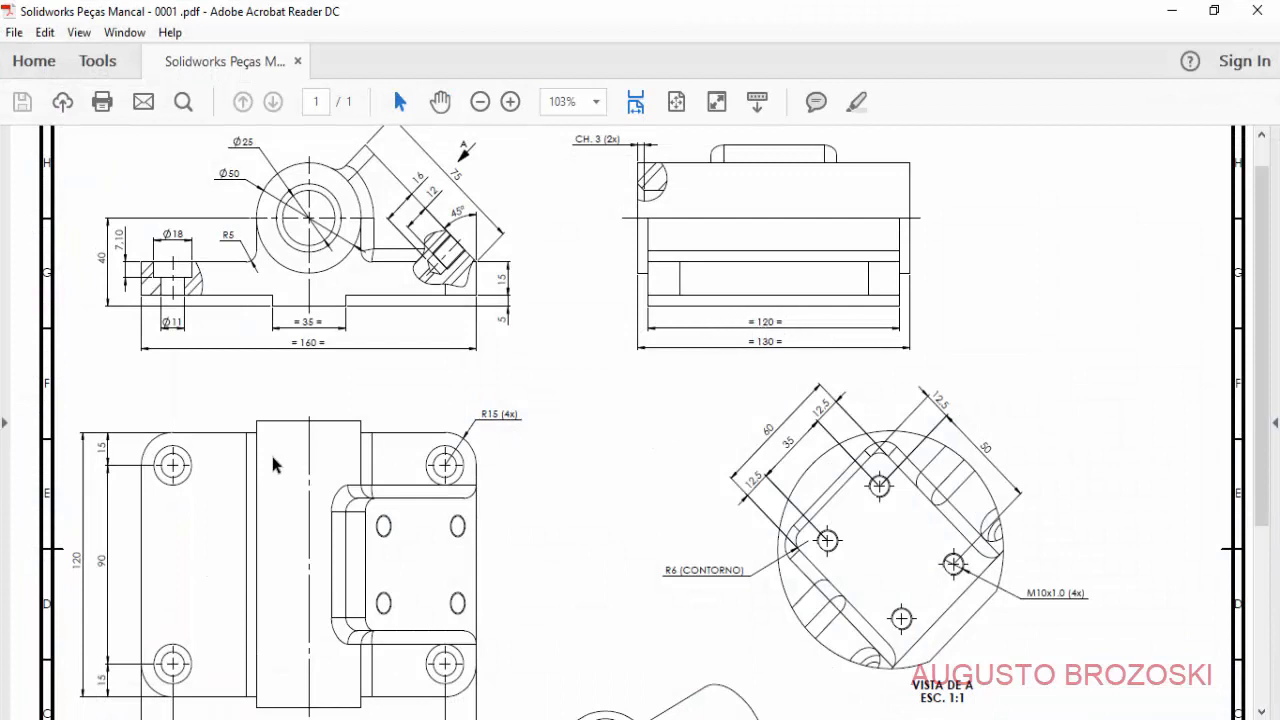
{"action": "left_click", "coordinate": [1172, 12]}
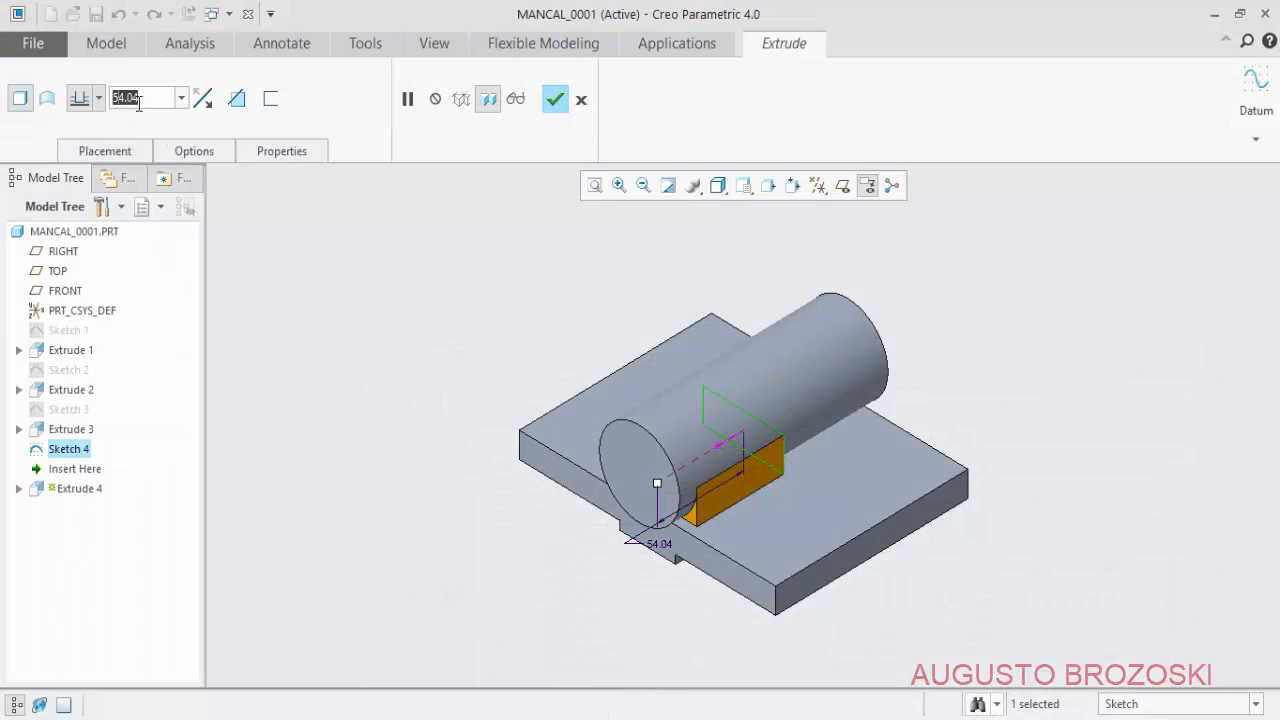
{"action": "type", "text": "120"}
{"action": "key", "text": "Return"}
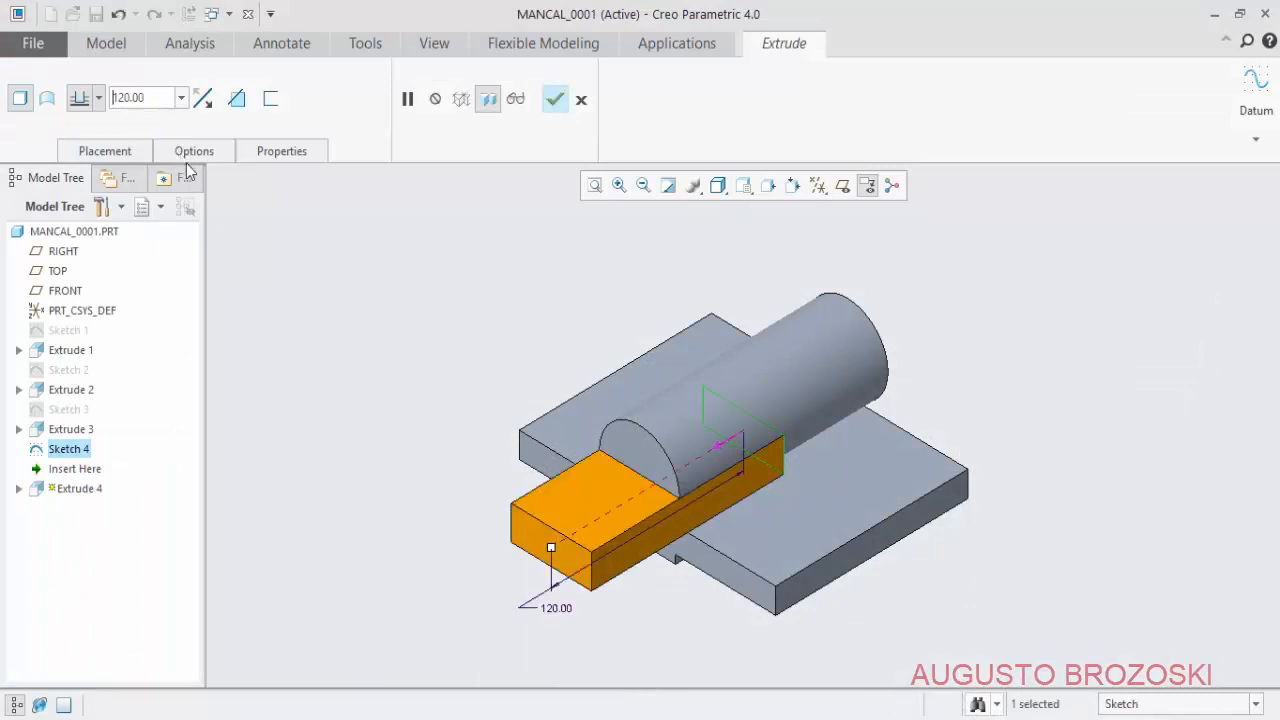
{"action": "left_click", "coordinate": [98, 97]}
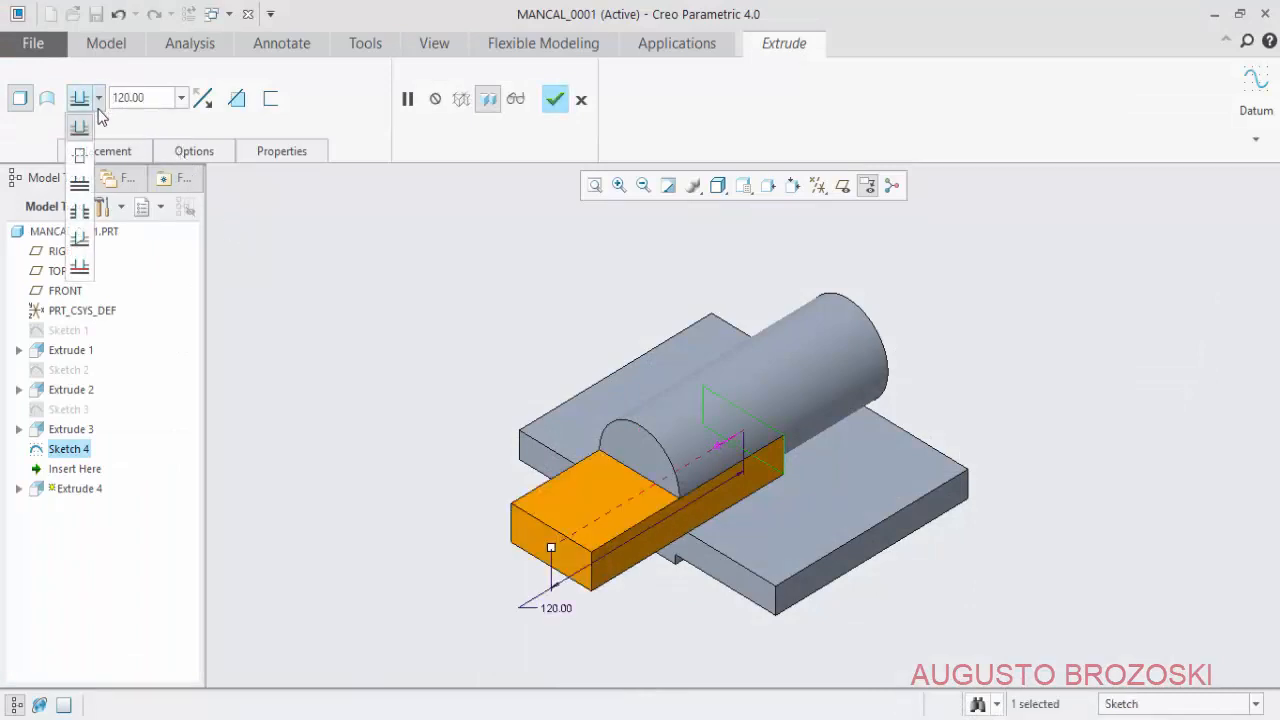
{"action": "left_click", "coordinate": [80, 155]}
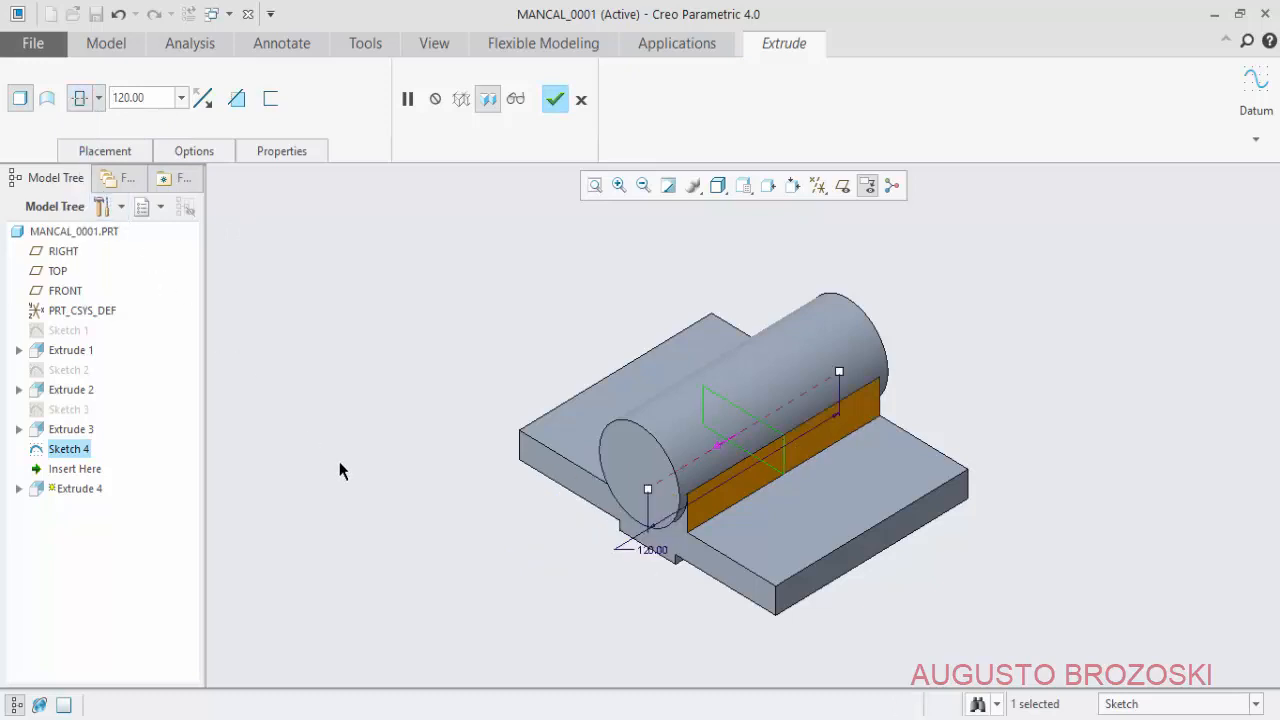
{"action": "scroll", "coordinate": [738, 577], "scroll_direction": "down", "scroll_amount": 4}
{"action": "mouse_move", "coordinate": [770, 458]}
{"action": "middle_mouse_down"}
{"action": "mouse_move", "coordinate": [706, 449]}
{"action": "mouse_move", "coordinate": [674, 460]}
{"action": "mouse_move", "coordinate": [788, 443]}
{"action": "middle_mouse_up"}
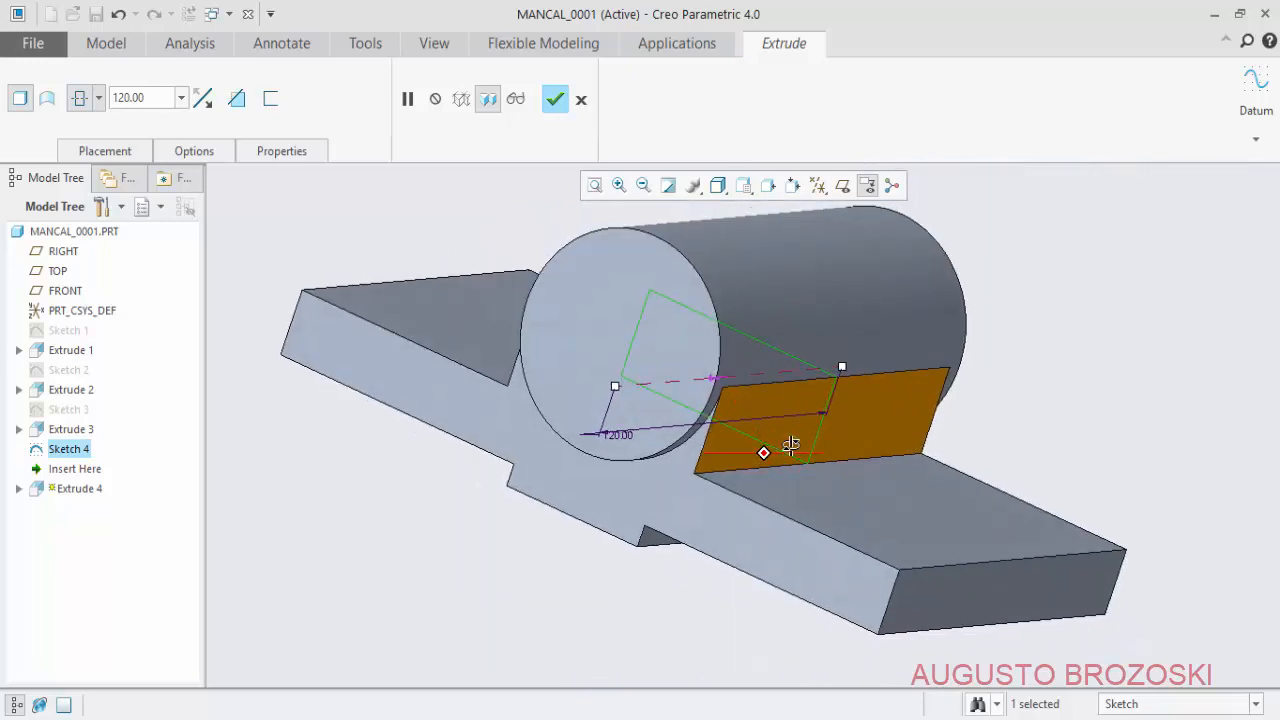
{"action": "left_click", "coordinate": [555, 104]}
- Save the part in its Standard Orientation and consult the angled pad's dimensions in the PDF drawing
{"action": "left_click", "coordinate": [742, 187]}
{"action": "left_click", "coordinate": [760, 208]}
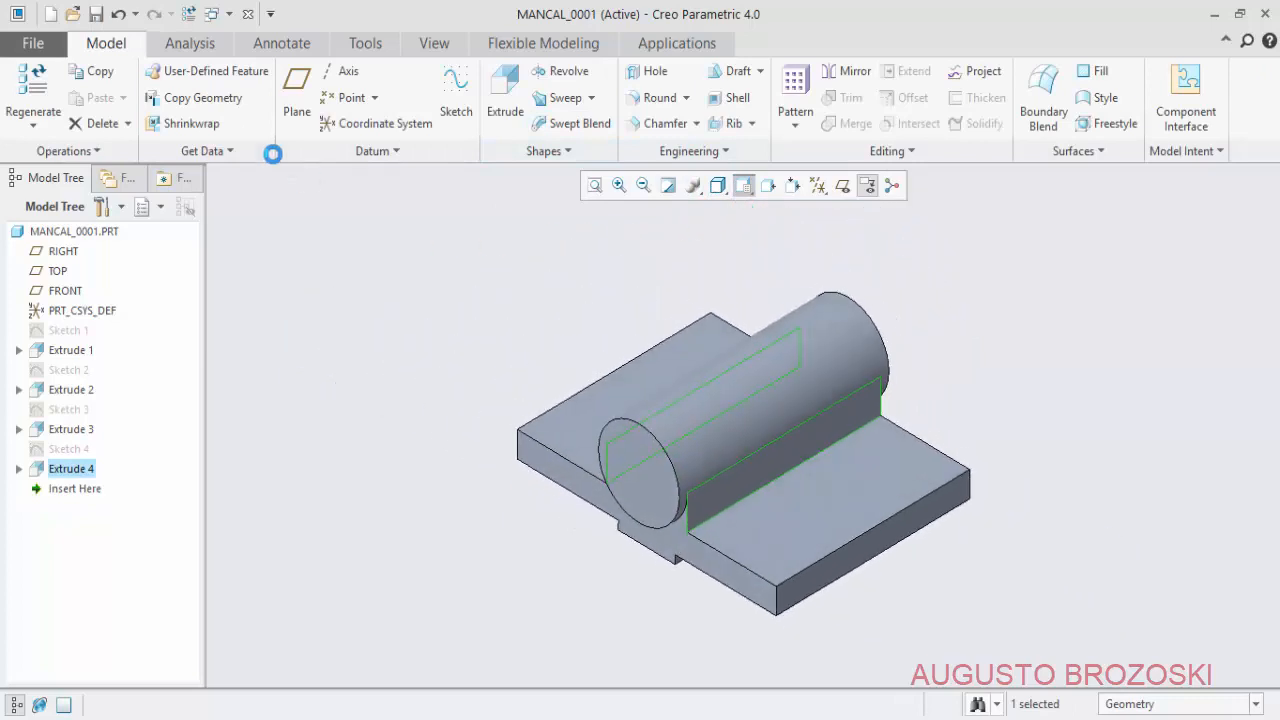
{"action": "left_click", "coordinate": [96, 14]}
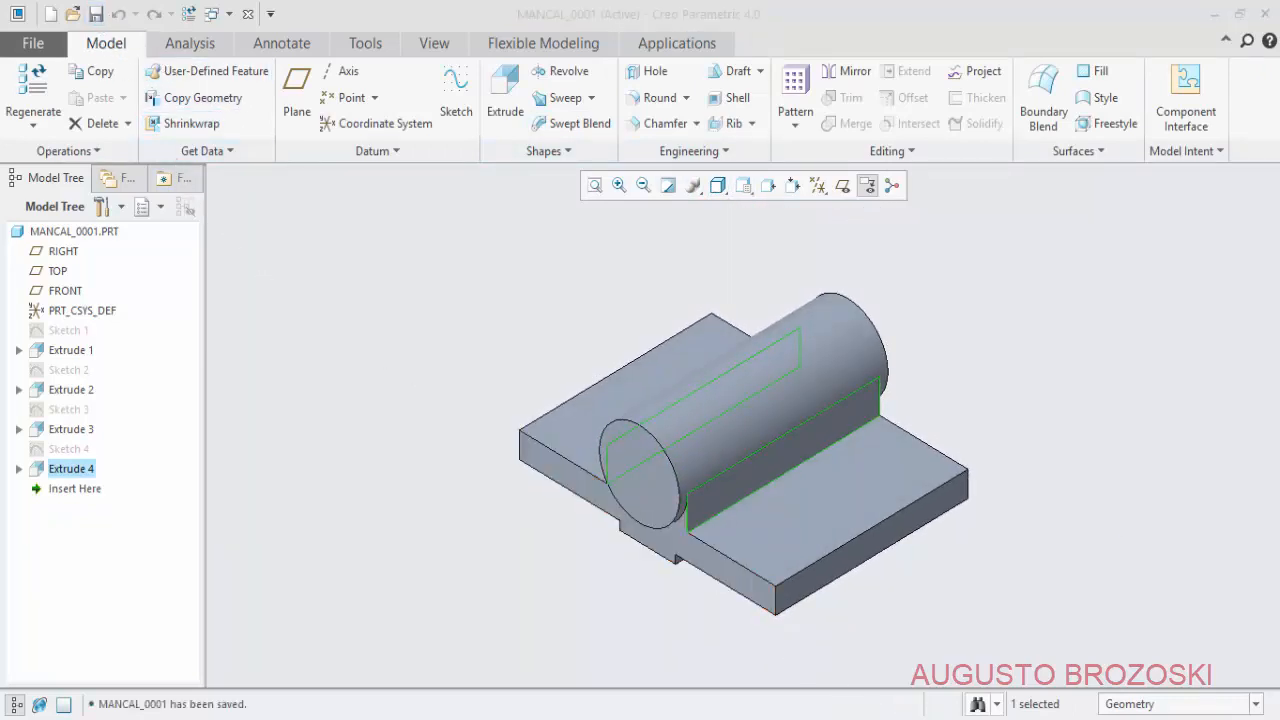
{"action": "key", "text": "alt+Tab"}
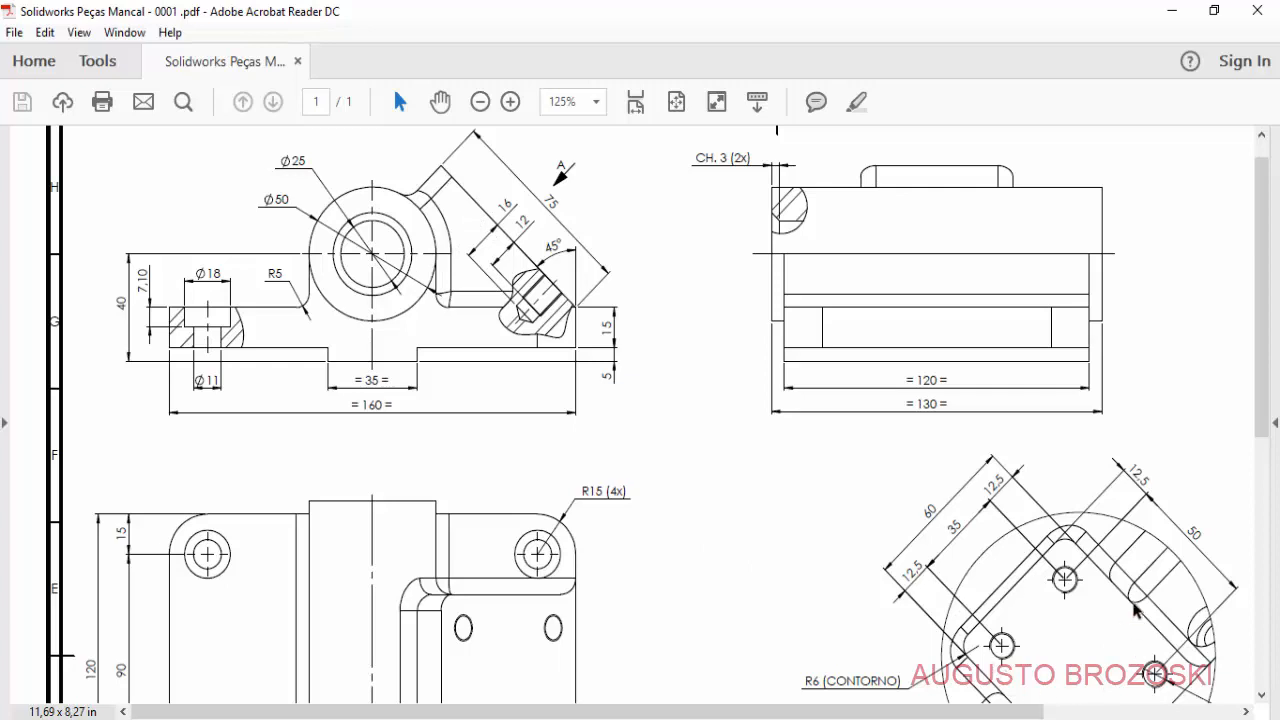
{"action": "left_click", "coordinate": [1170, 12]}
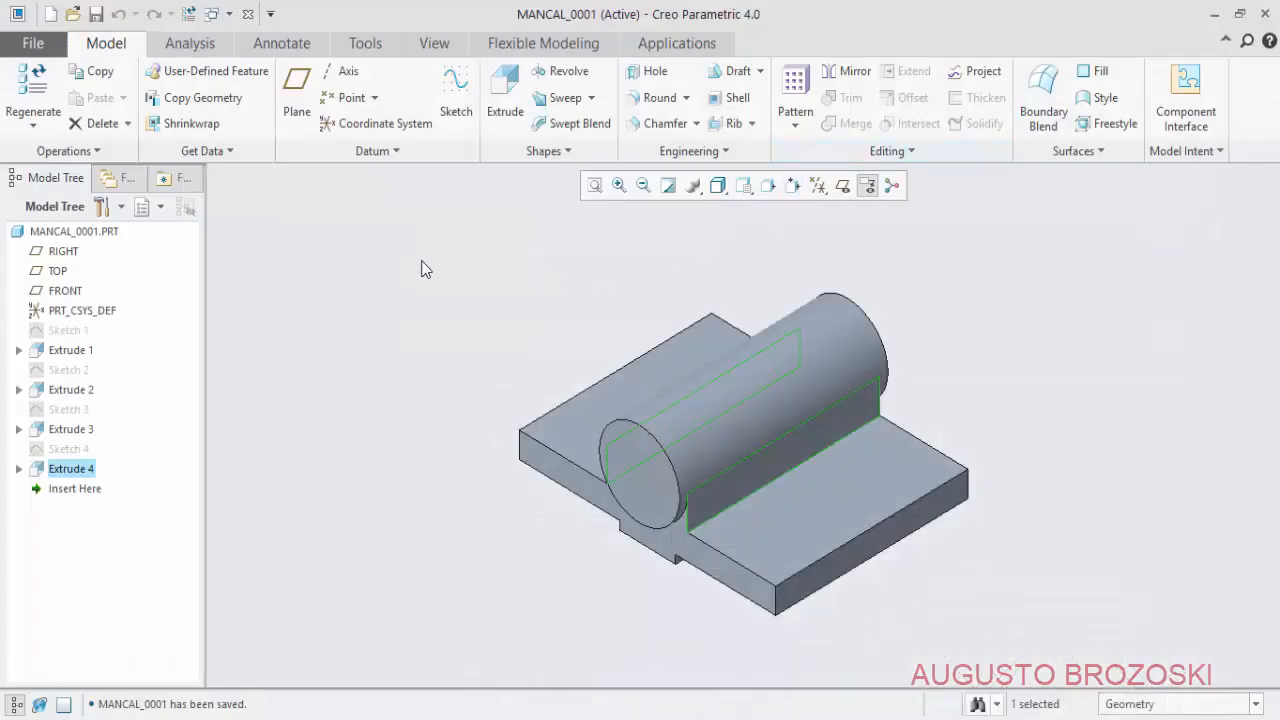
{"action": "left_click", "coordinate": [297, 93]}
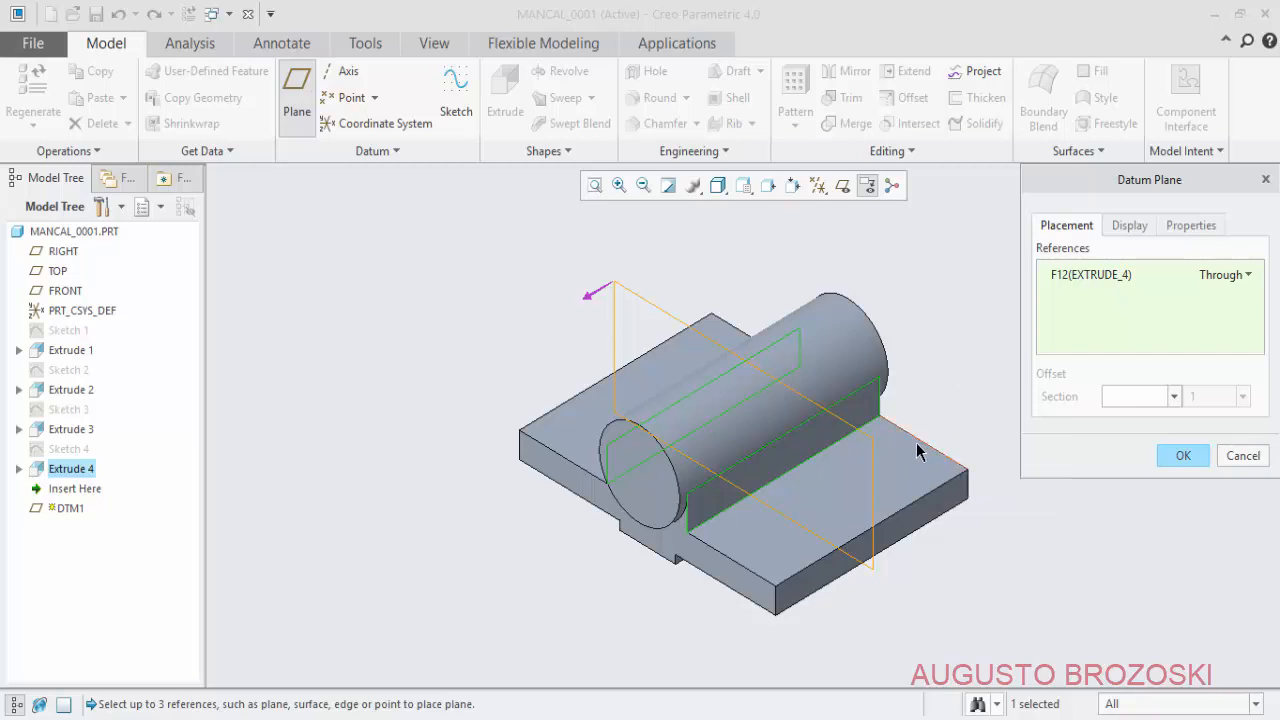
{"action": "left_click", "coordinate": [892, 464]}
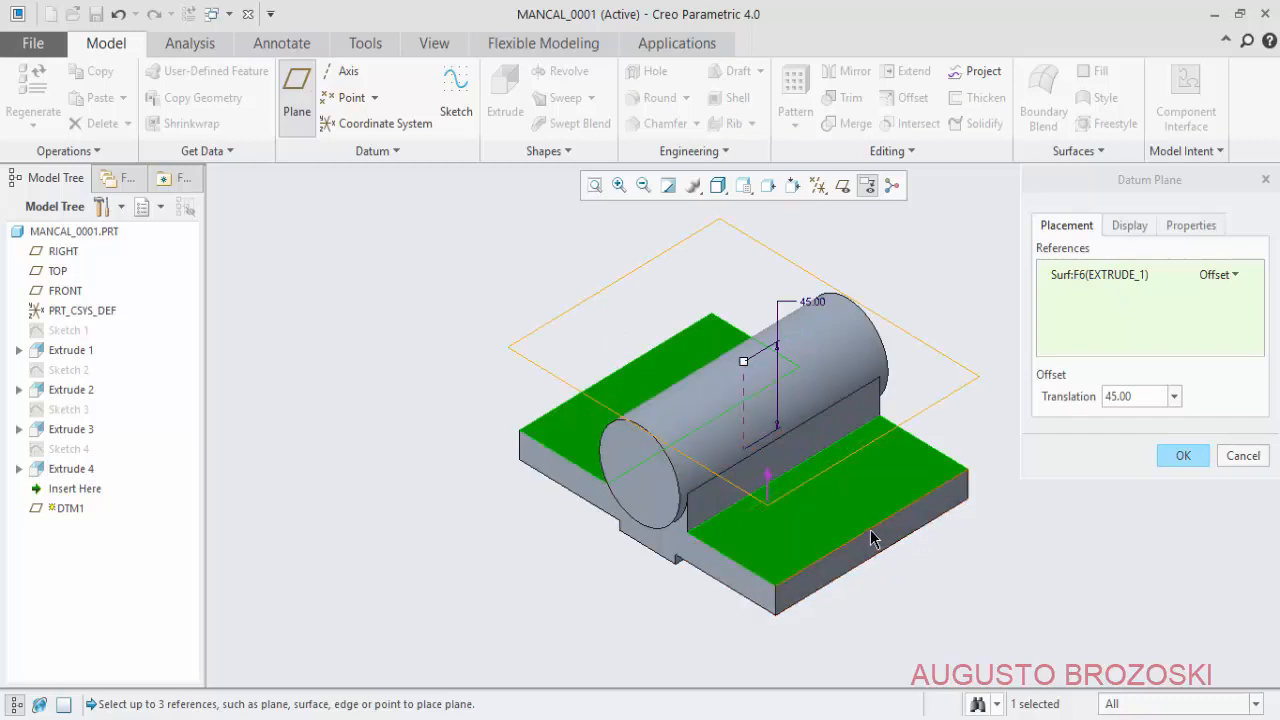
{"action": "scroll", "coordinate": [880, 560], "scroll_direction": "up", "scroll_amount": 3}
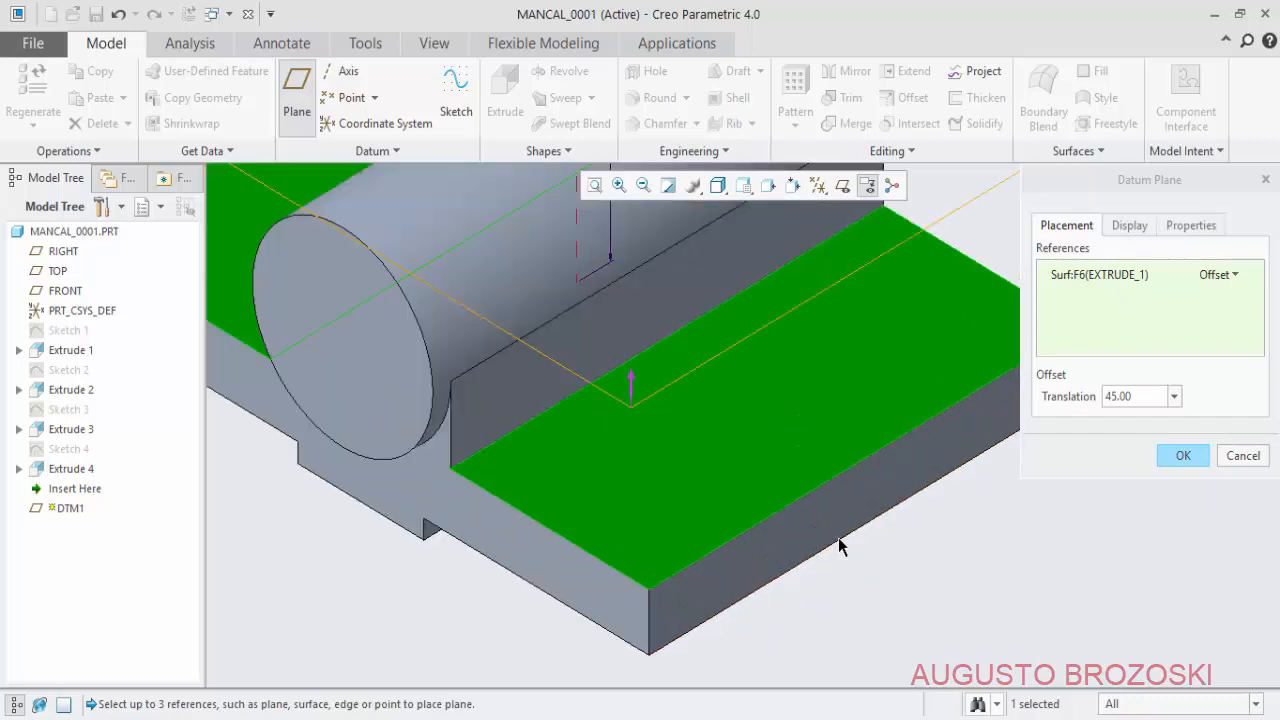
{"action": "left_click", "coordinate": [800, 499], "text": "ctrl"}
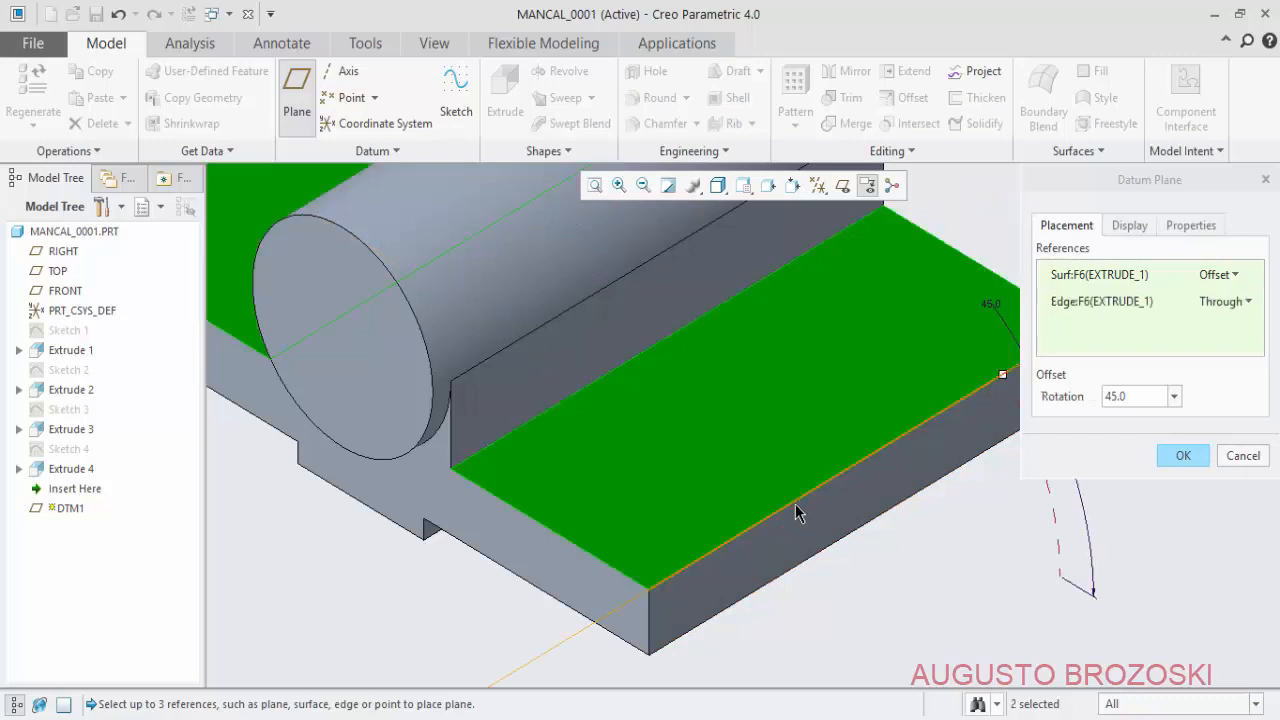
{"action": "scroll", "coordinate": [852, 542], "scroll_direction": "up", "scroll_amount": 2}
{"action": "scroll", "coordinate": [852, 542], "scroll_direction": "down", "scroll_amount": 4}
{"action": "scroll", "coordinate": [852, 542], "scroll_direction": "down", "scroll_amount": 3}
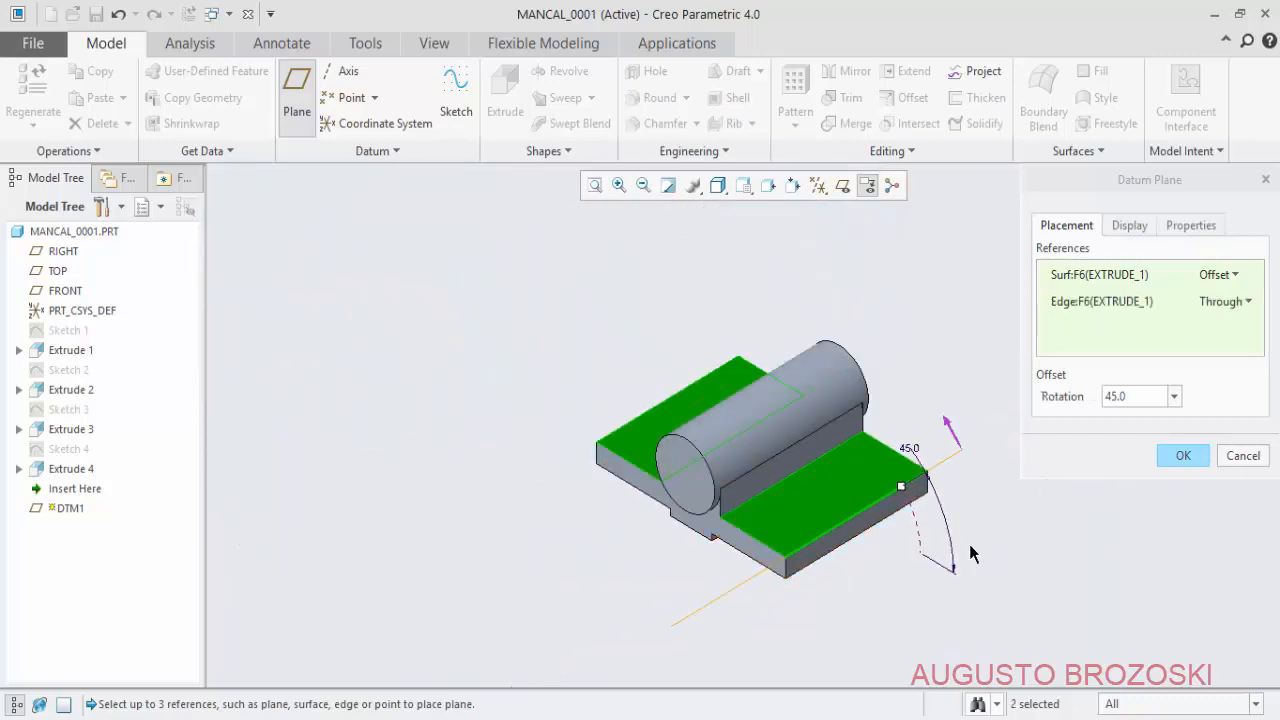
{"action": "mouse_move", "coordinate": [854, 574]}
{"action": "middle_mouse_down"}
{"action": "mouse_move", "coordinate": [889, 569]}
{"action": "mouse_move", "coordinate": [872, 558]}
{"action": "middle_mouse_up"}
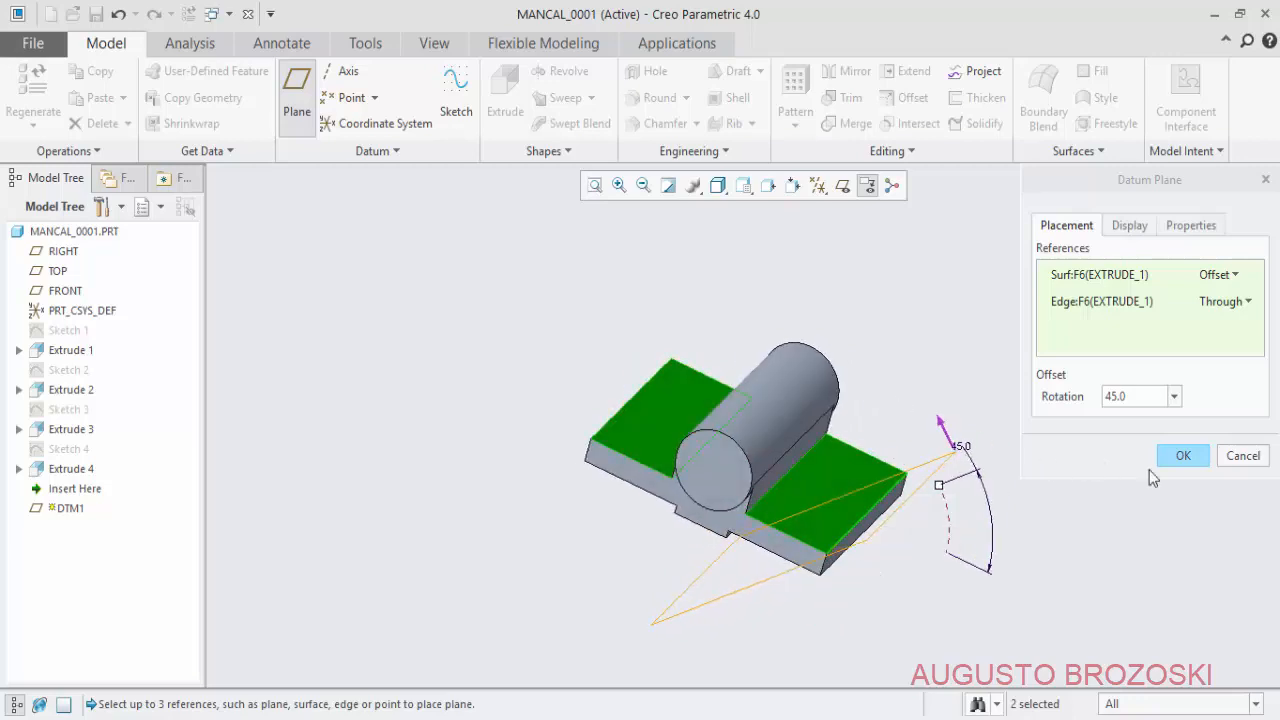
{"action": "left_click", "coordinate": [1241, 455]}
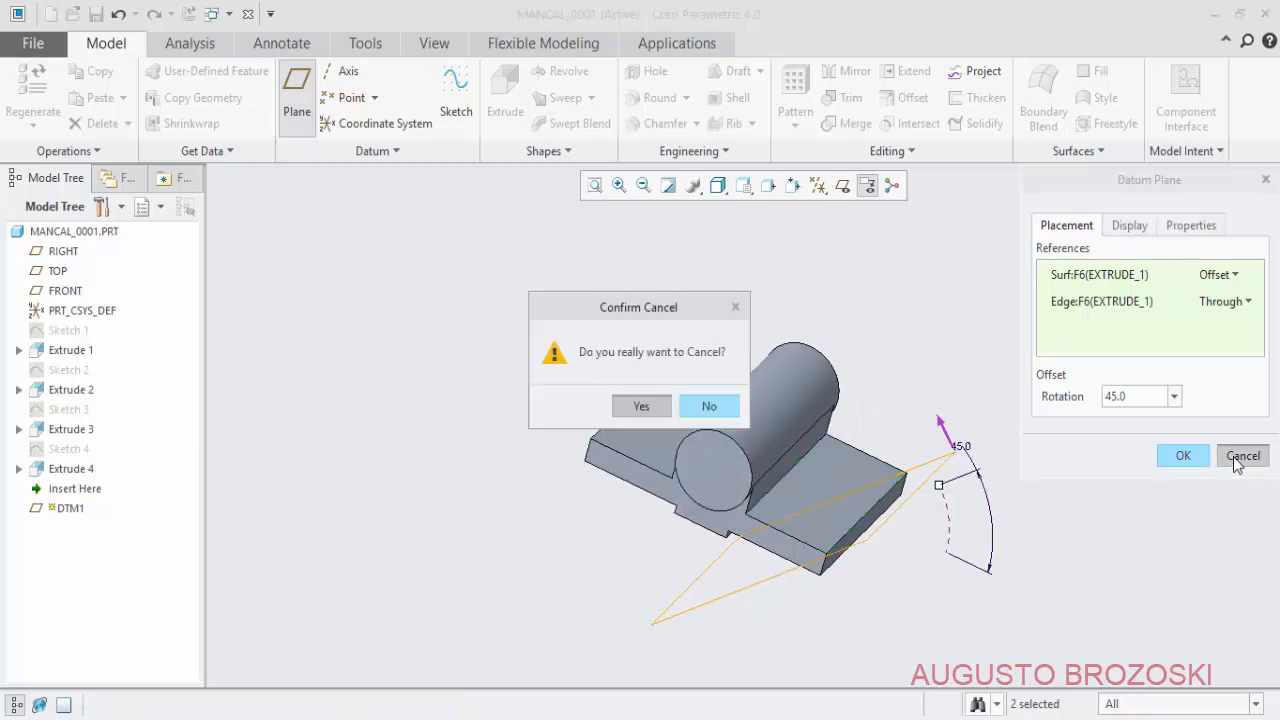
{"action": "left_click", "coordinate": [645, 409]}
- Create a datum plane through the upper edge of the base's right end face, rotated 45 degrees from that face, checking it from the front
{"action": "scroll", "coordinate": [923, 503], "scroll_direction": "down", "scroll_amount": 3}
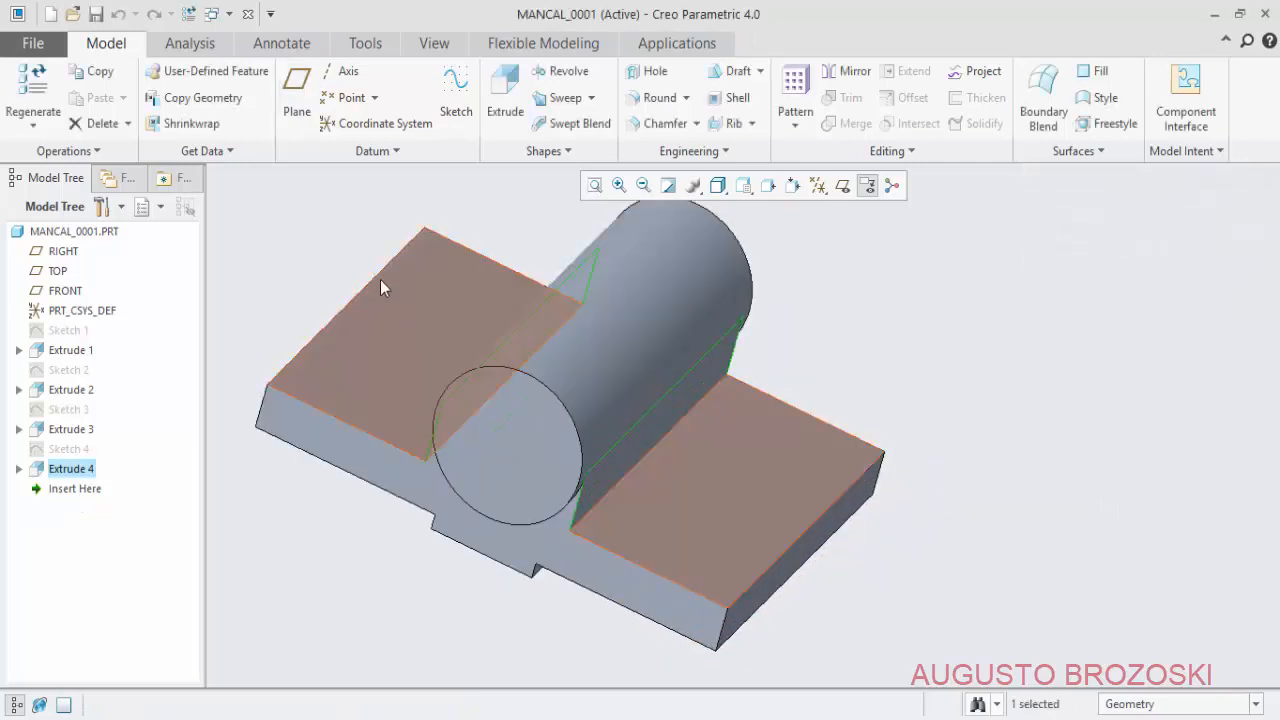
{"action": "left_click", "coordinate": [296, 97]}
{"action": "scroll", "coordinate": [865, 576], "scroll_direction": "down", "scroll_amount": 3}
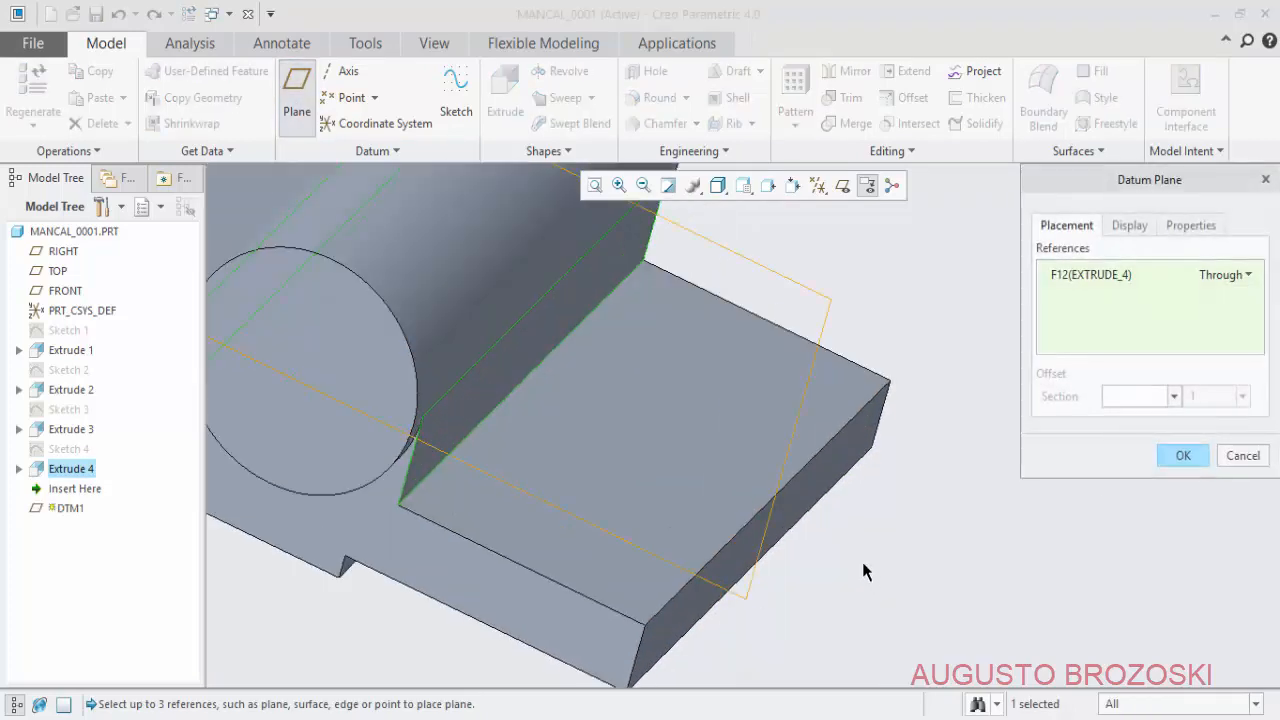
{"action": "left_click", "coordinate": [809, 491]}
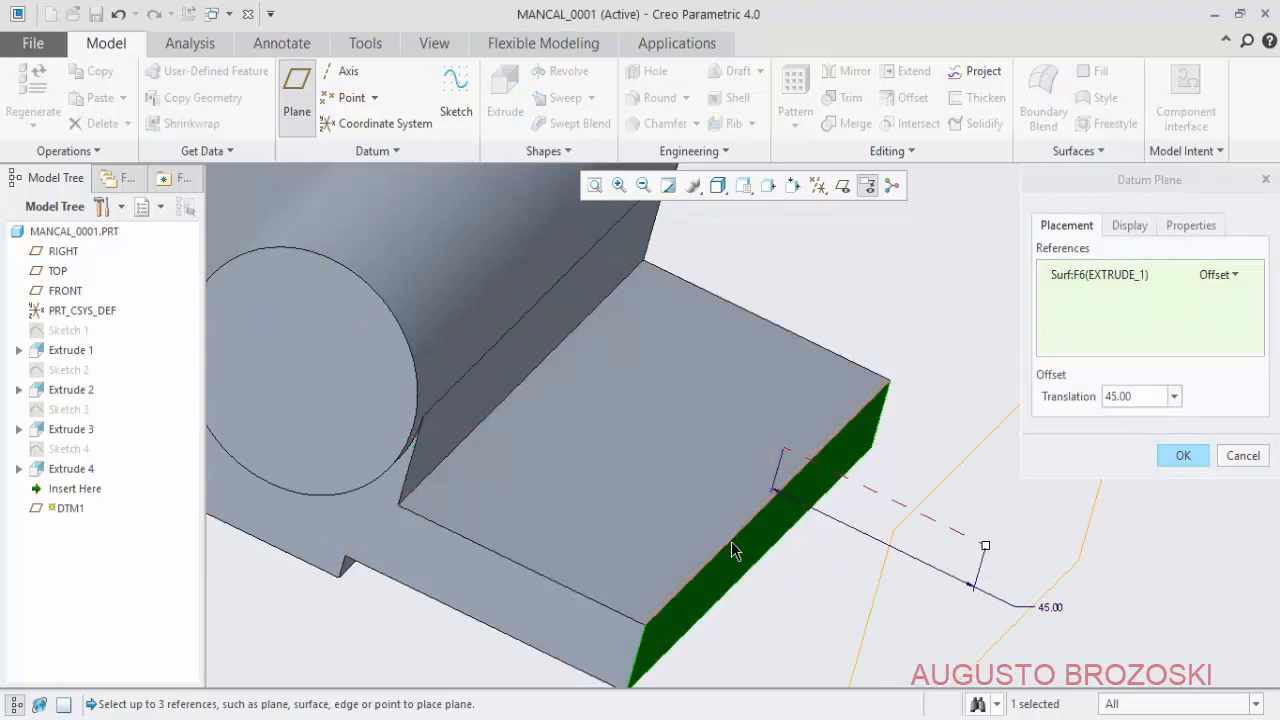
{"action": "left_click", "coordinate": [731, 541], "text": "ctrl"}
{"action": "scroll", "coordinate": [834, 553], "scroll_direction": "up", "scroll_amount": 5}
{"action": "middle_click_drag", "start_coordinate": [852, 524], "coordinate": [850, 487]}
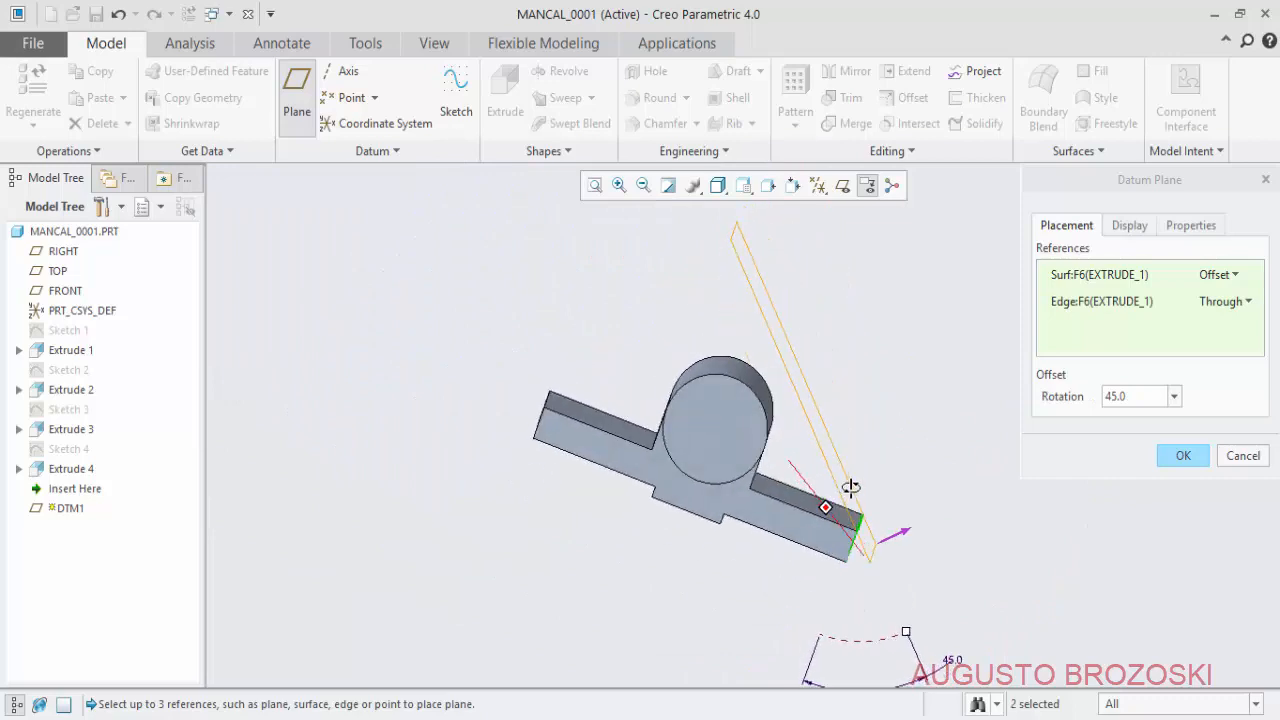
{"action": "left_click", "coordinate": [743, 186]}
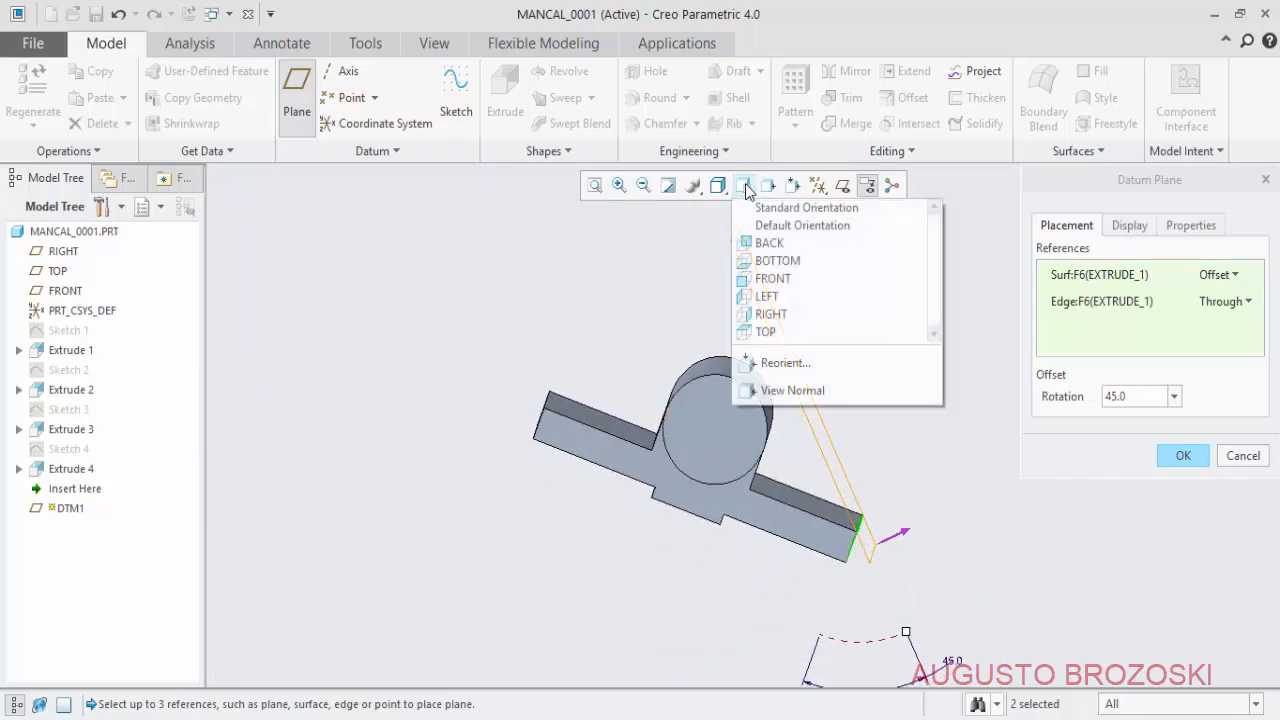
{"action": "left_click", "coordinate": [771, 278]}
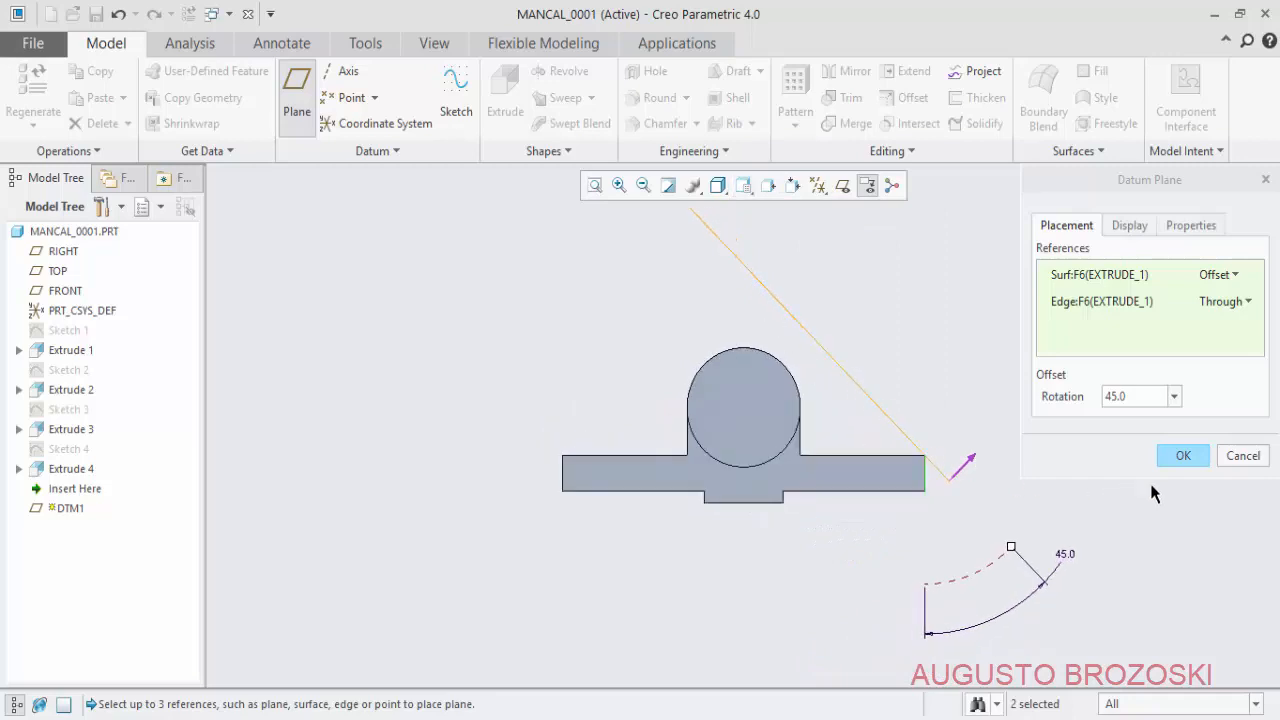
{"action": "left_click", "coordinate": [1185, 456]}
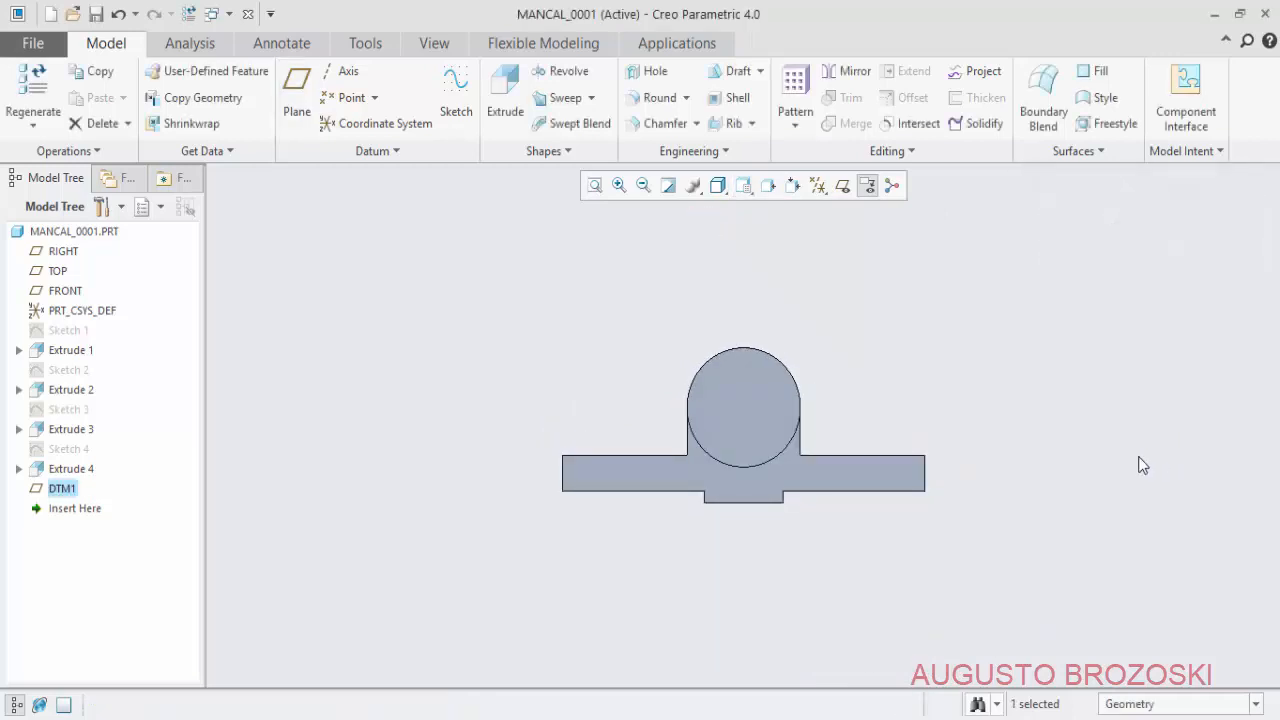
- Display the datum planes in the Standard Orientation and open a new sketch on the 45-degree datum plane
{"action": "left_click", "coordinate": [843, 186]}
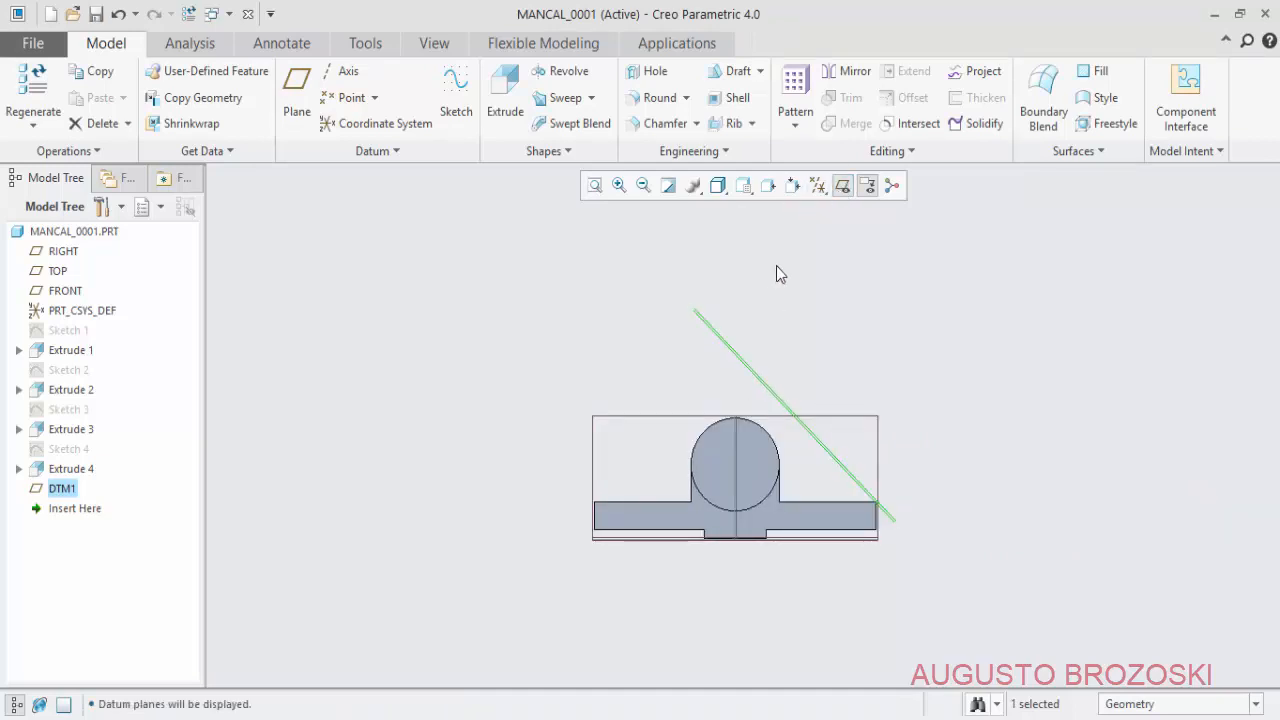
{"action": "left_click", "coordinate": [744, 186]}
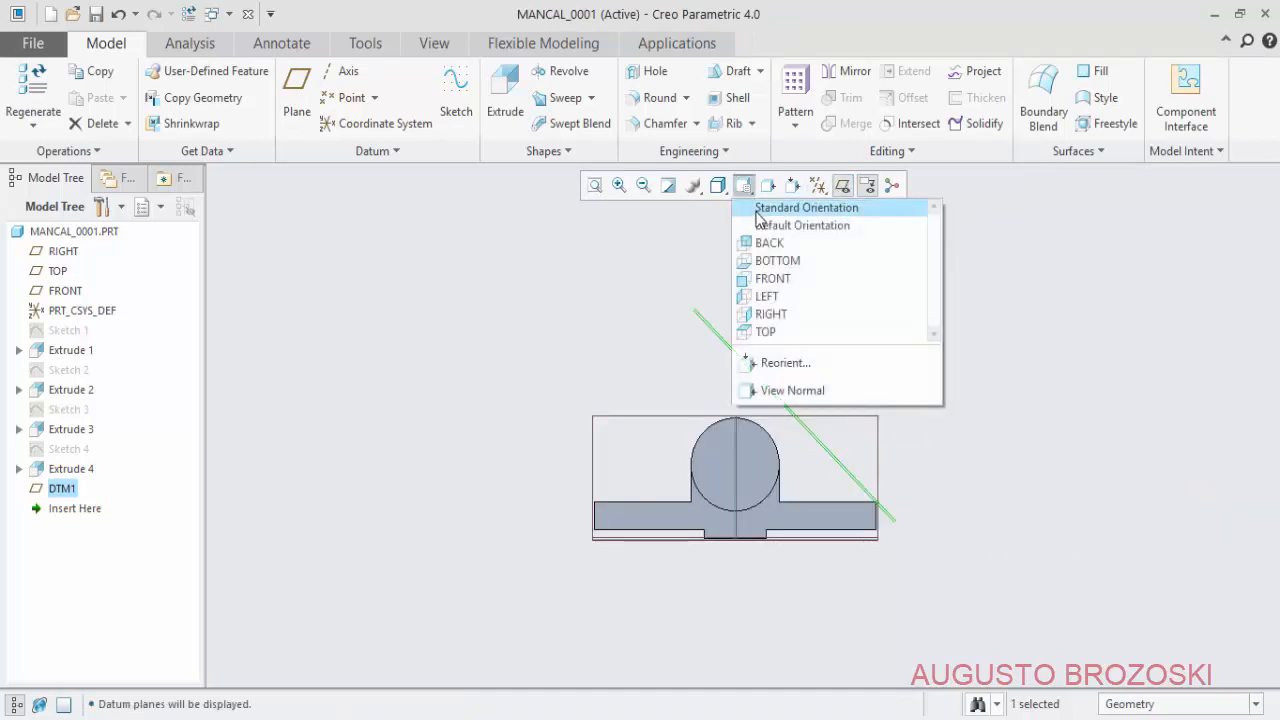
{"action": "left_click", "coordinate": [764, 206]}
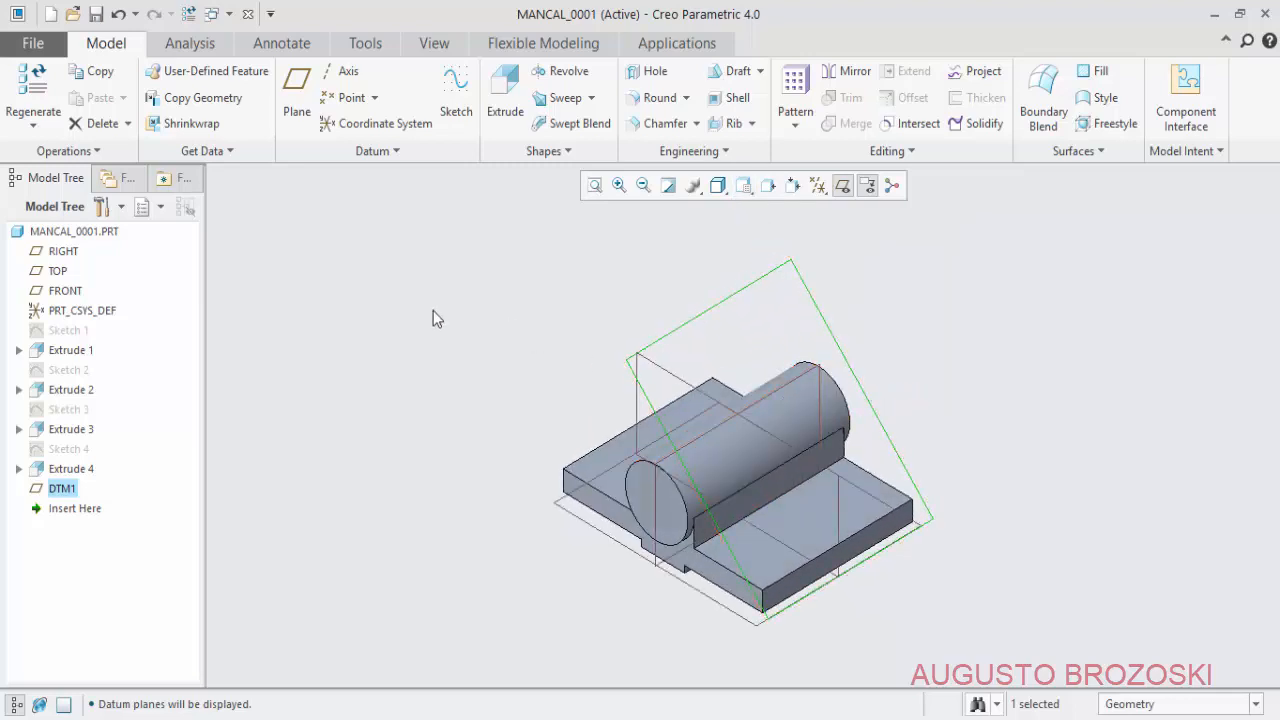
{"action": "left_click", "coordinate": [455, 97]}
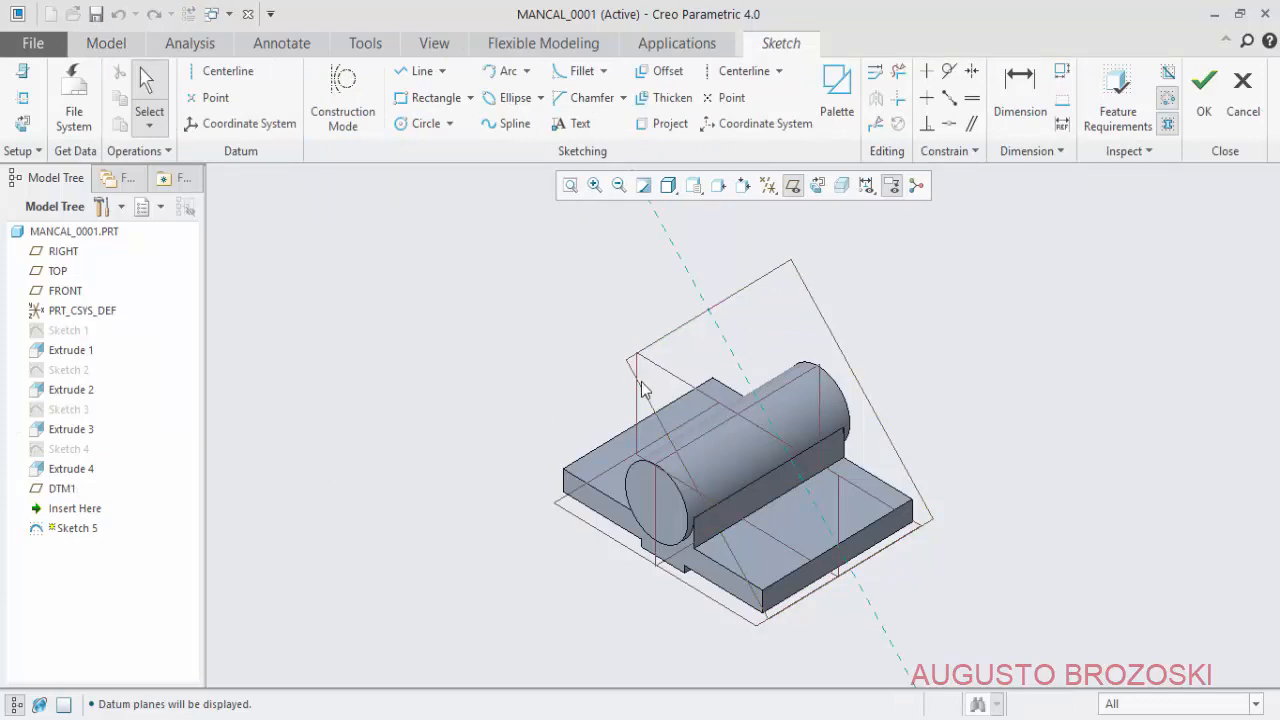
- Orient the sketch to 2D and draw a rectangle about 69 by 80 from the base's upper end edge, spanning the vertical centreline
{"action": "left_click", "coordinate": [815, 187]}
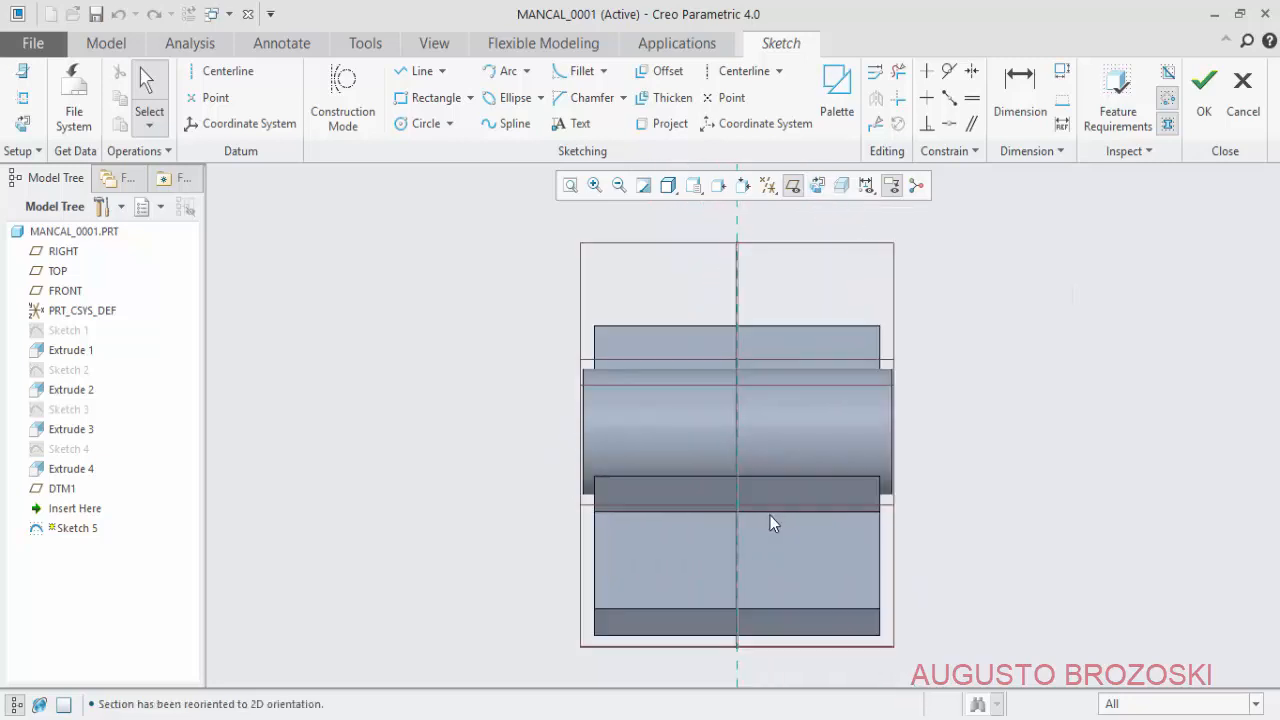
{"action": "left_click", "coordinate": [436, 110]}
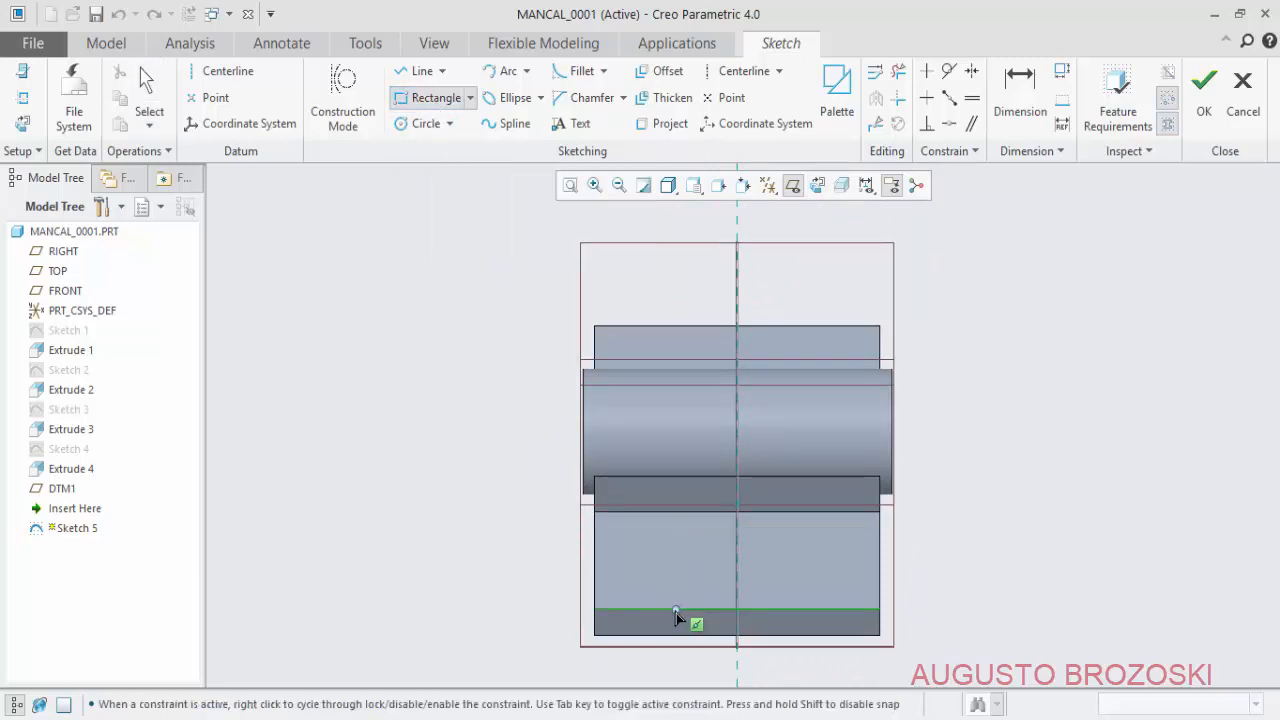
{"action": "scroll", "coordinate": [703, 624], "scroll_direction": "up", "scroll_amount": 2}
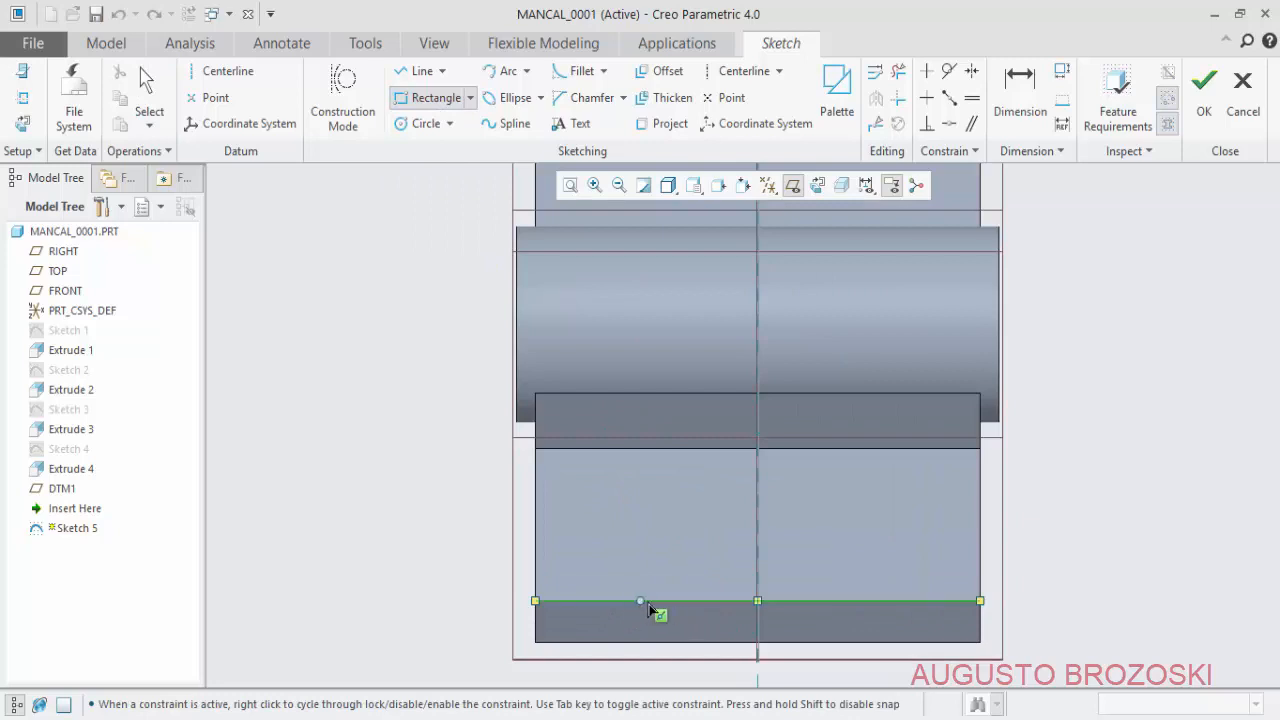
{"action": "left_click", "coordinate": [658, 602]}
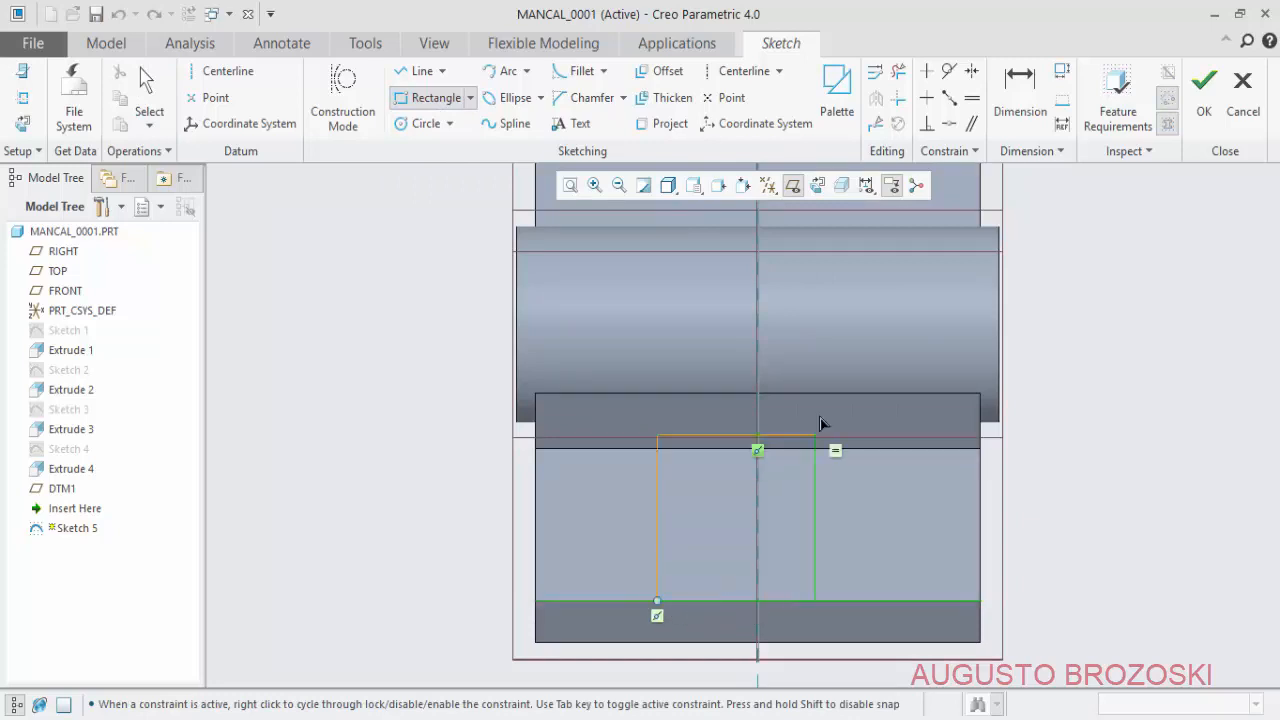
{"action": "left_click", "coordinate": [914, 291]}
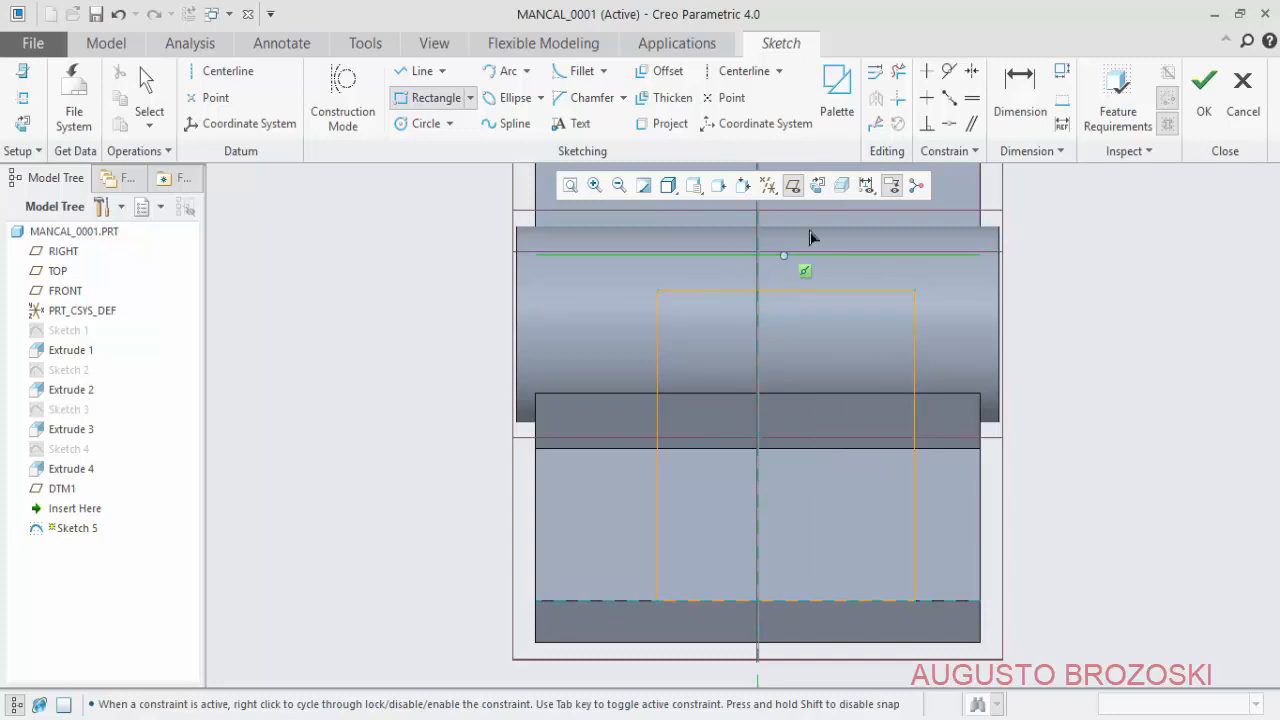
{"action": "left_click", "coordinate": [1027, 93]}
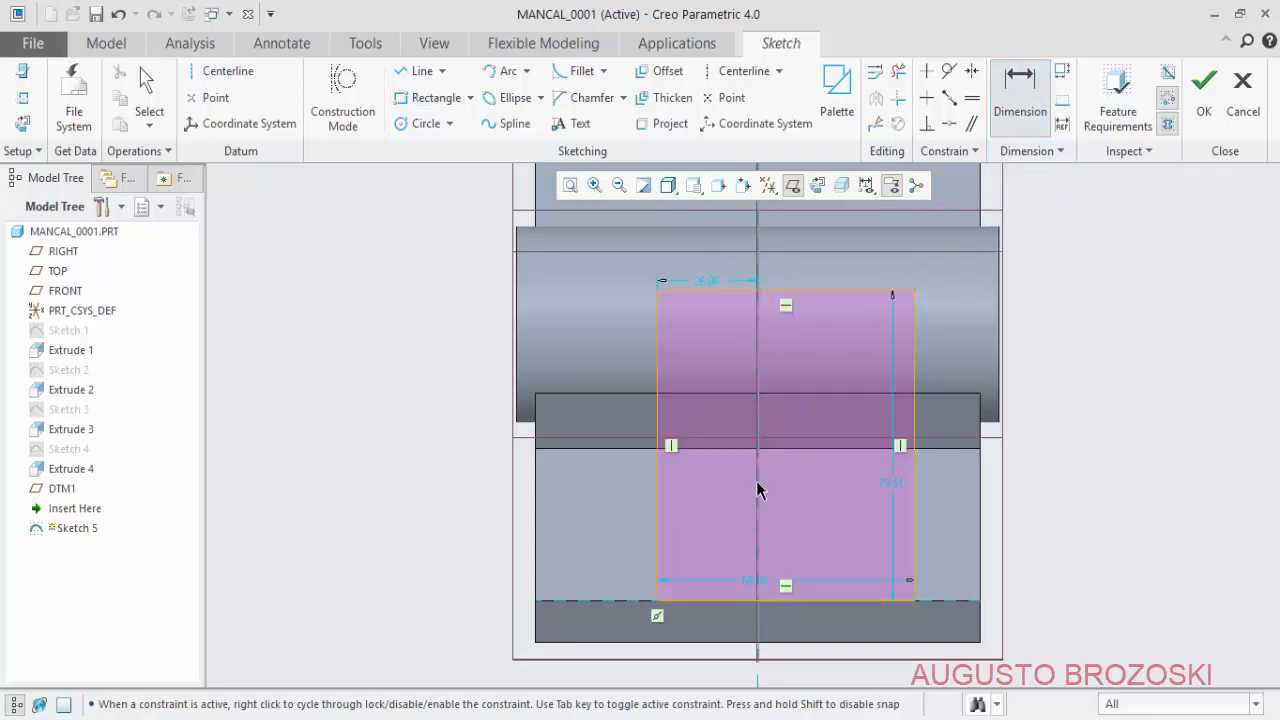
{"action": "middle_click", "coordinate": [783, 426]}
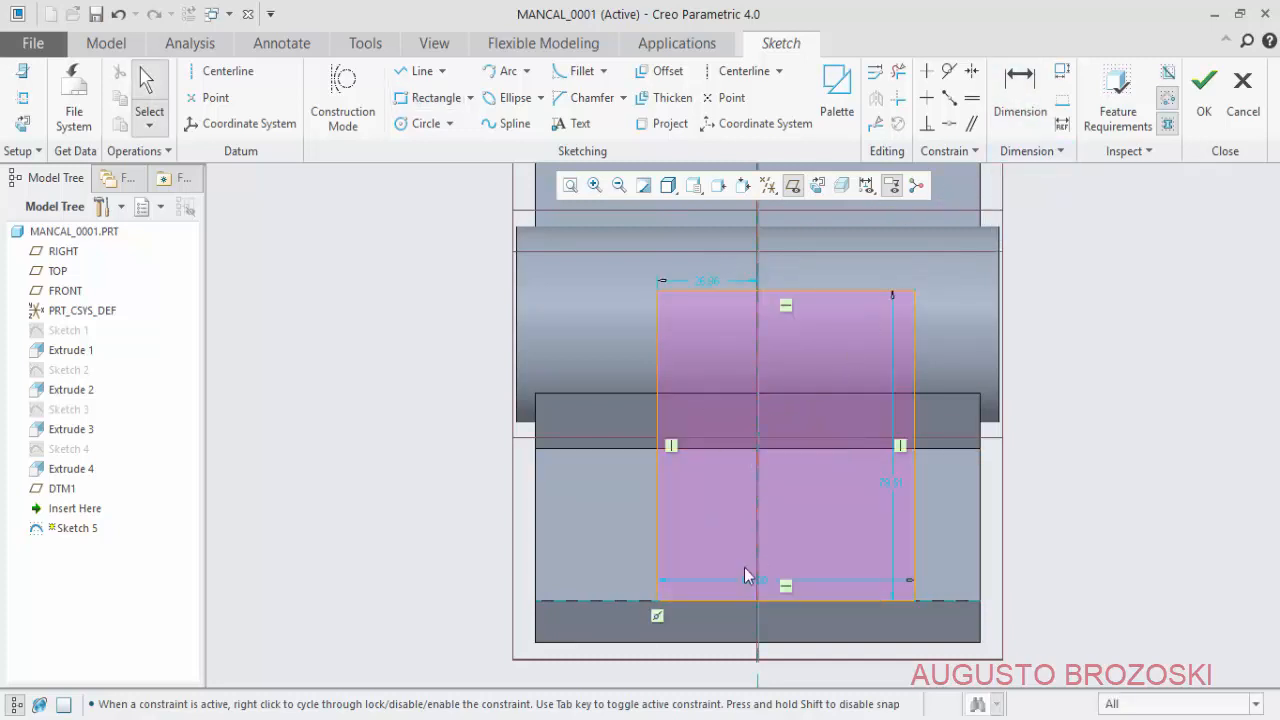
- Move the rectangle's dimensions clear of the geometry and set its left side 30 from the vertical centreline
{"action": "left_click_drag", "start_coordinate": [750, 581], "coordinate": [779, 620]}
{"action": "left_click_drag", "start_coordinate": [714, 282], "coordinate": [731, 264]}
{"action": "left_click_drag", "start_coordinate": [889, 483], "coordinate": [1050, 484]}
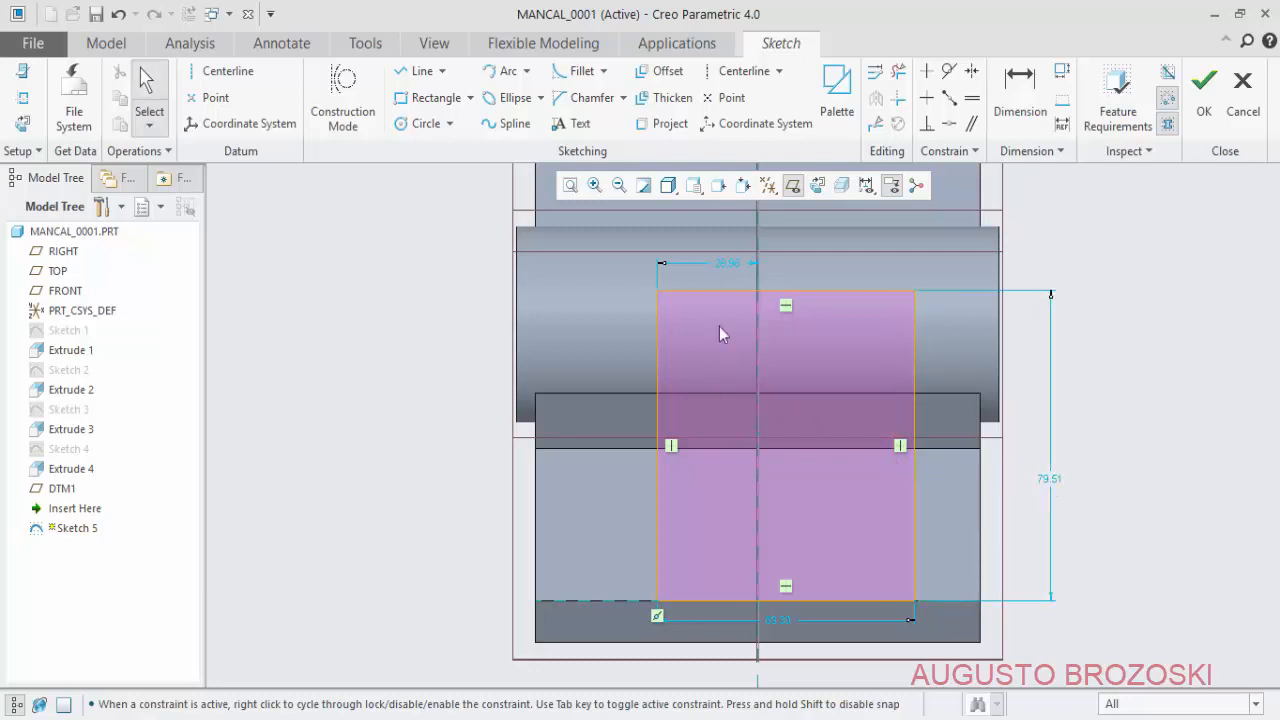
{"action": "double_click", "coordinate": [724, 266]}
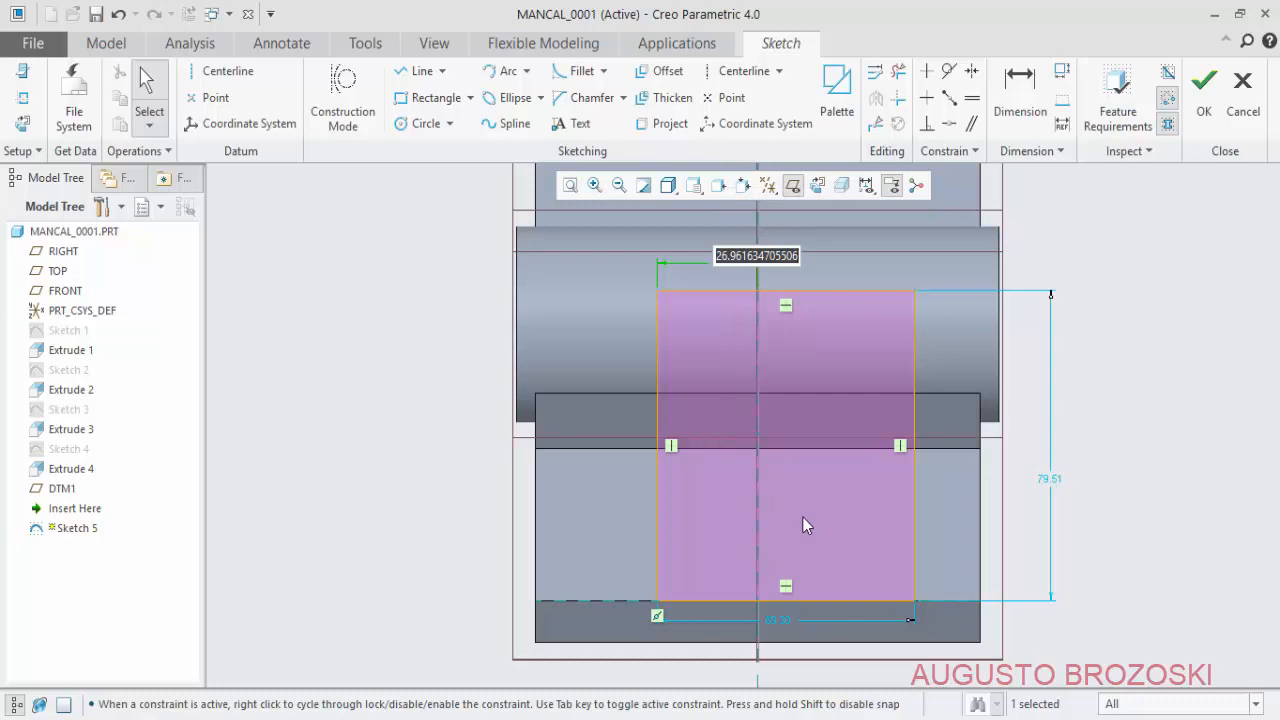
{"action": "type", "text": "30"}
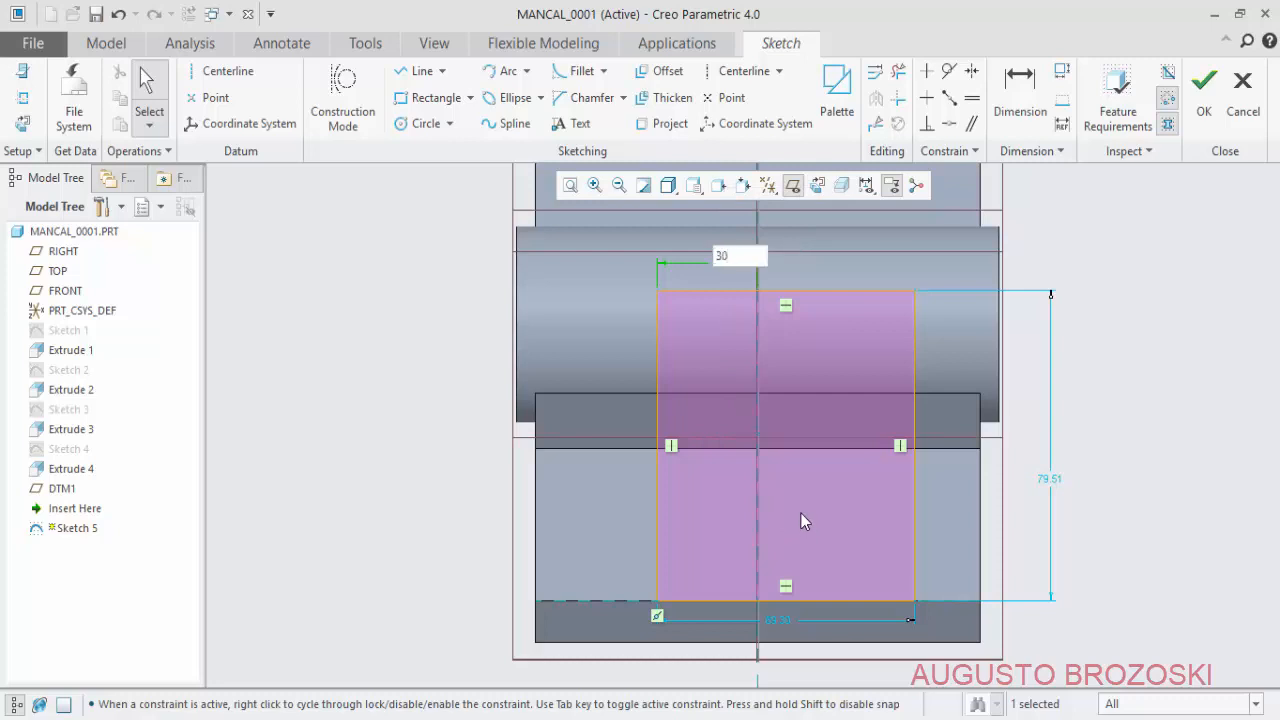
{"action": "key", "text": "Return"}
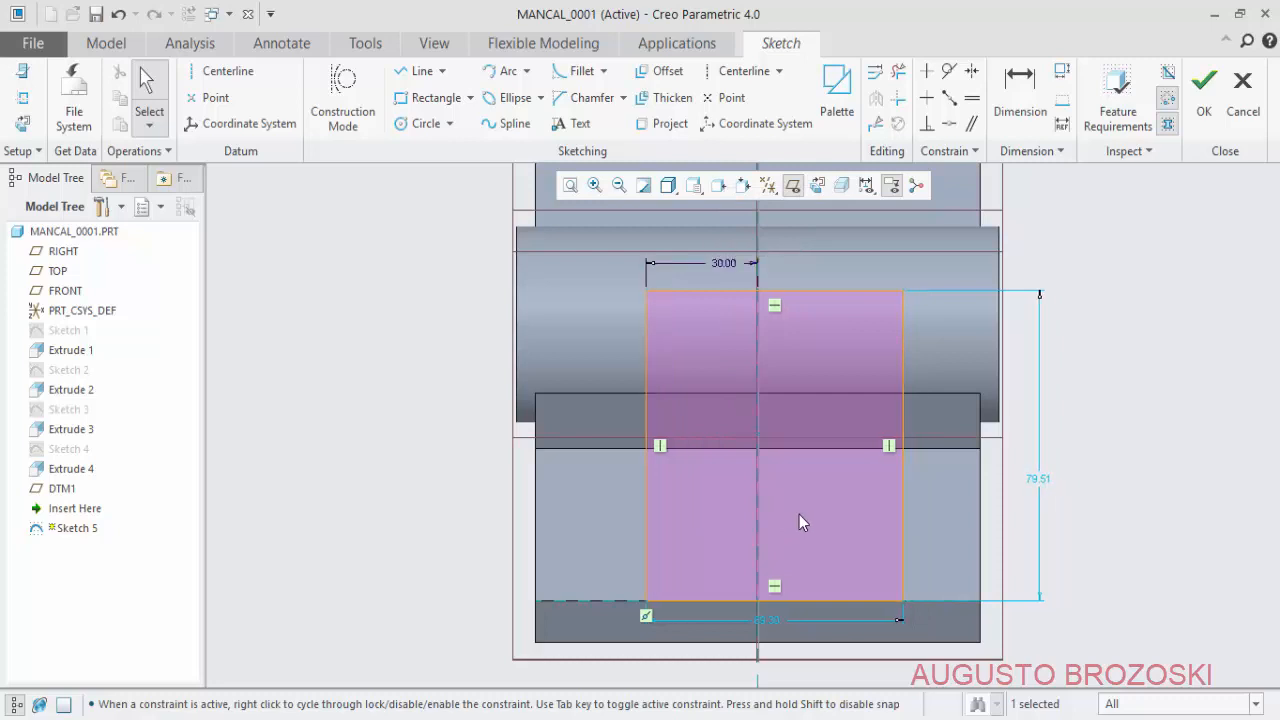
- Set the rectangle's width to 60 and its height to 75
{"action": "double_click", "coordinate": [770, 621]}
{"action": "type", "text": "6"}
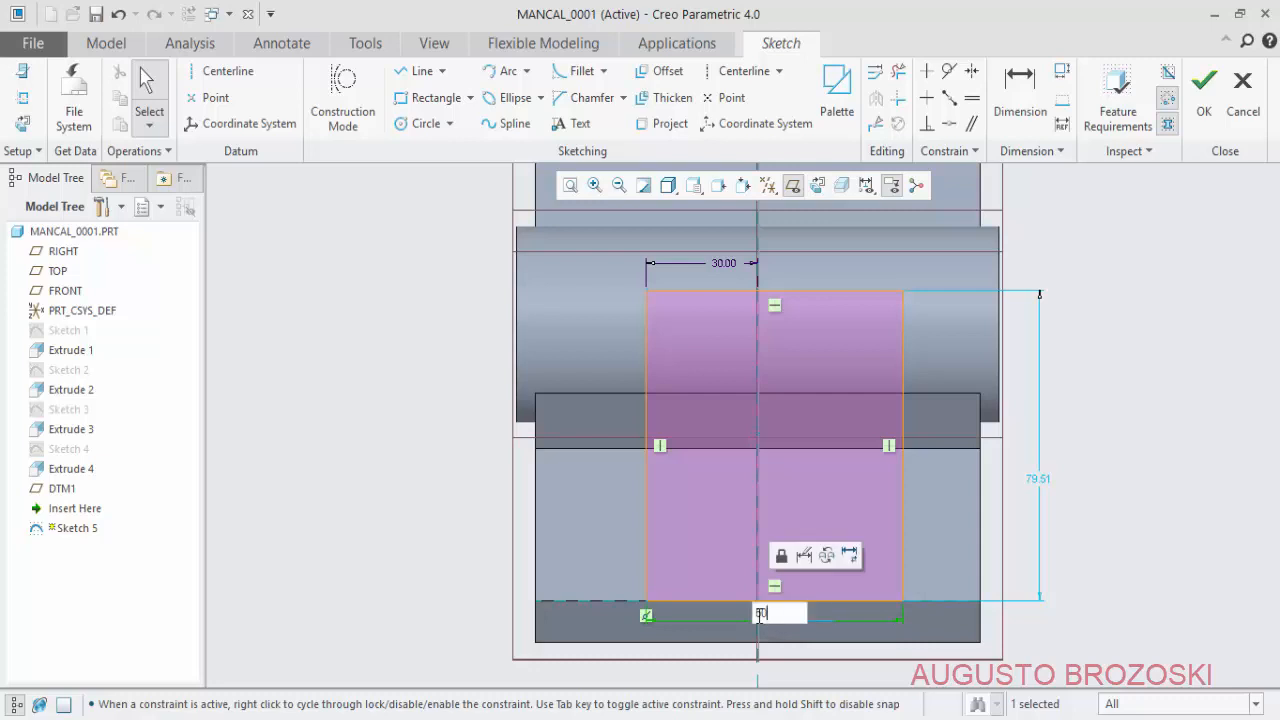
{"action": "type", "text": "0"}
{"action": "key", "text": "Return"}
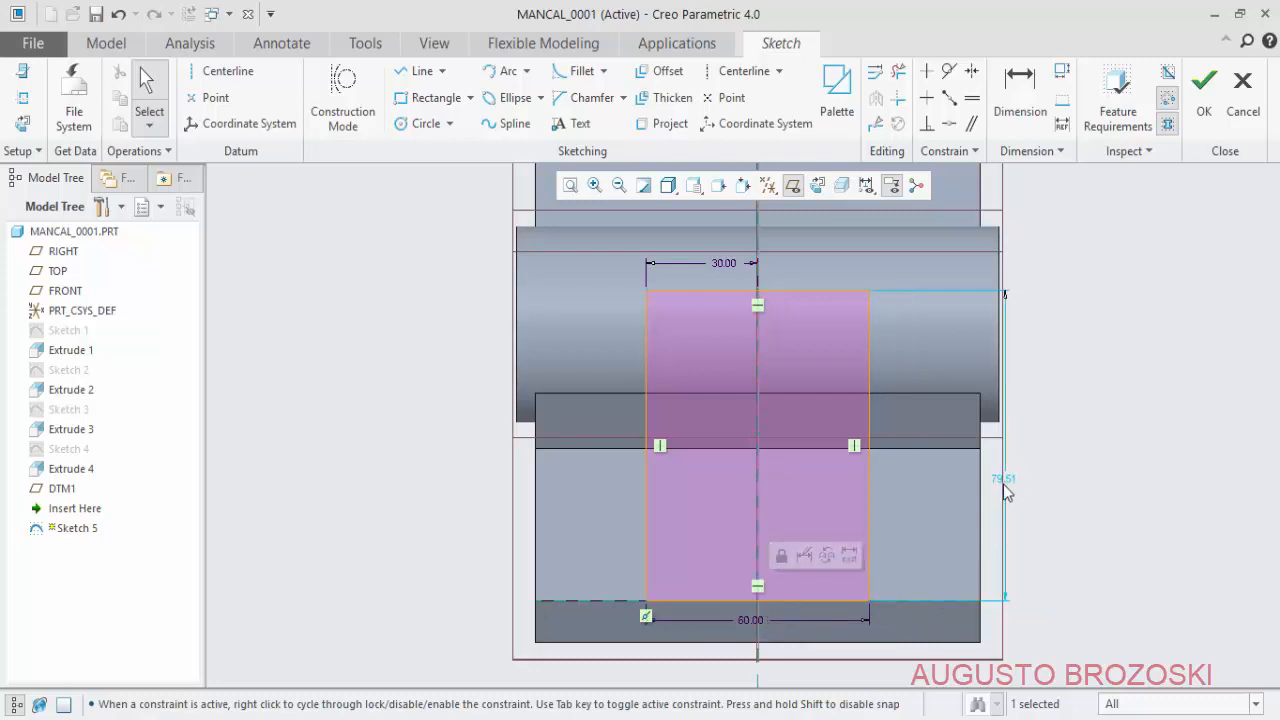
{"action": "double_click", "coordinate": [1003, 484]}
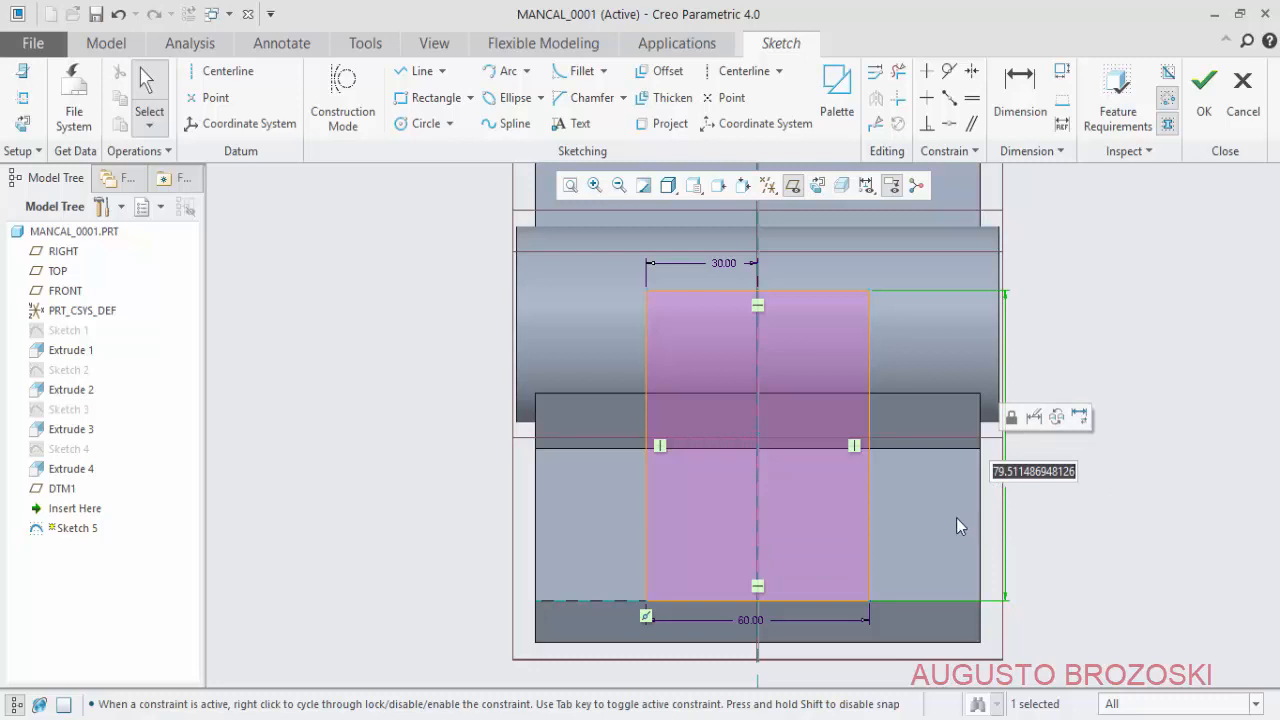
{"action": "type", "text": "75"}
{"action": "key", "text": "Return"}
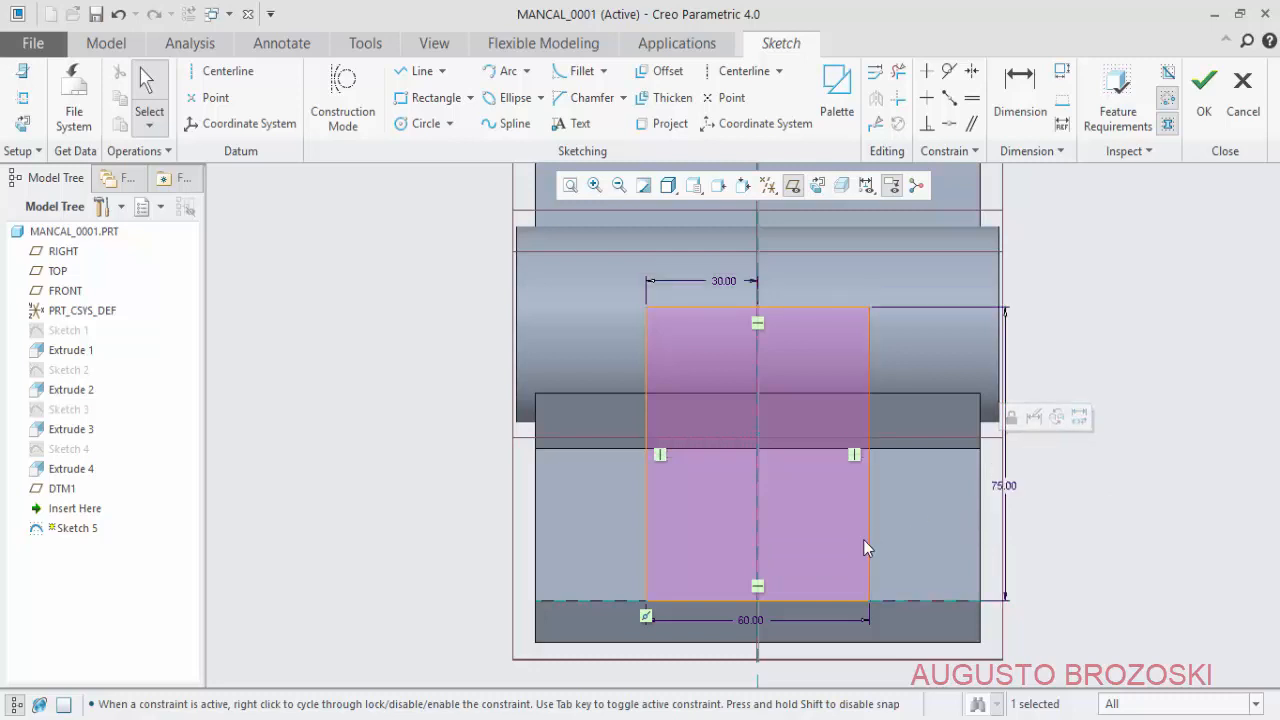
- Check the angled pad's dimensions in the side view and View A of the PDF drawing
{"action": "key", "text": "alt+Tab"}
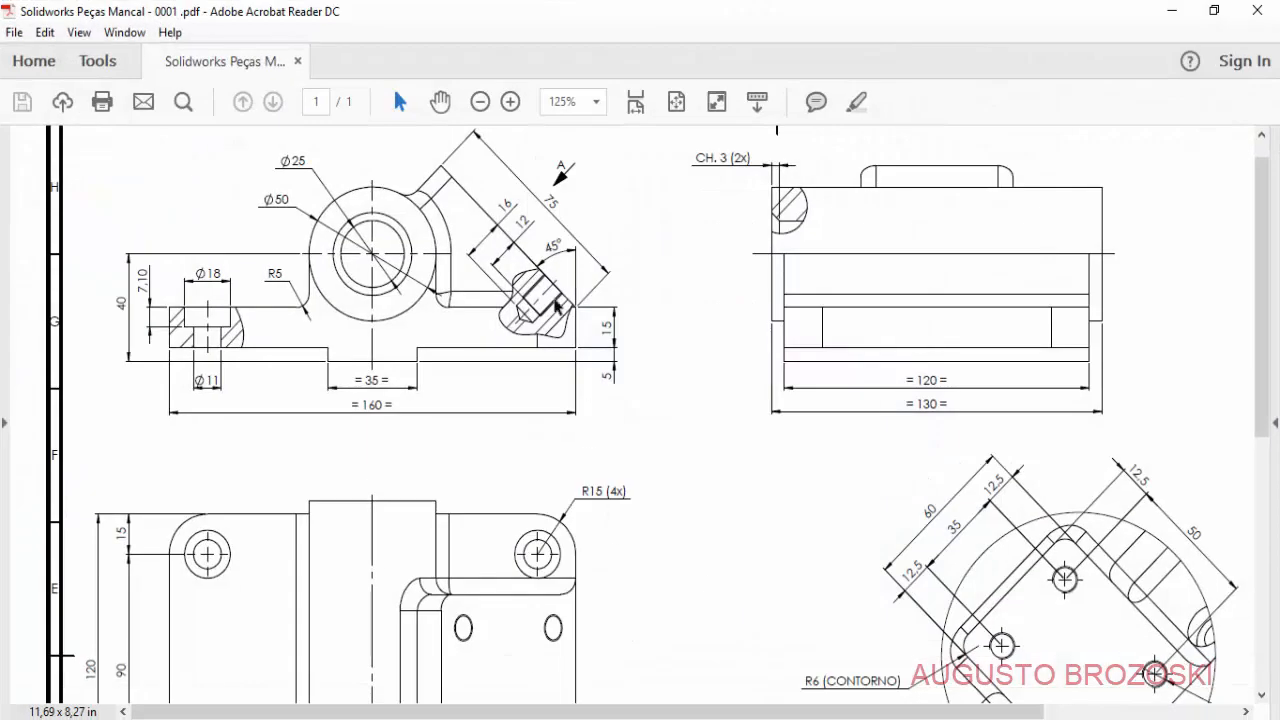
{"action": "scroll", "coordinate": [823, 482], "scroll_direction": "down", "scroll_amount": 3}
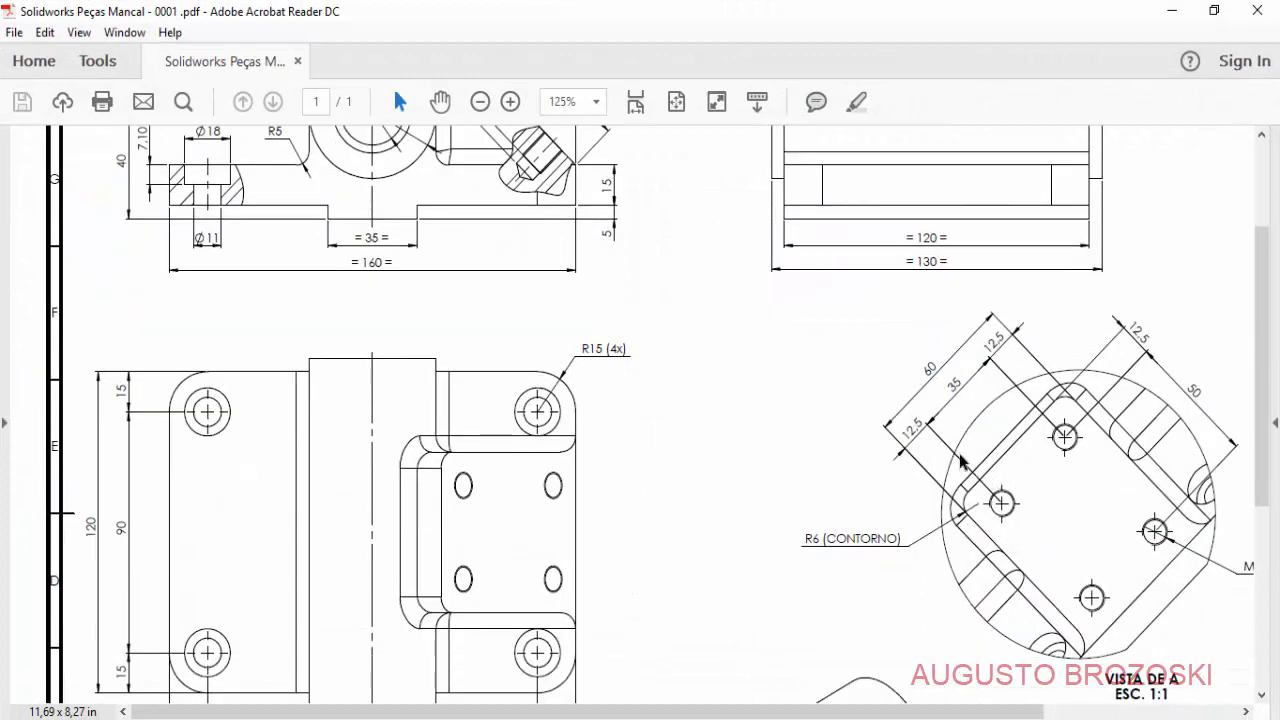
{"action": "left_click", "coordinate": [1171, 18]}
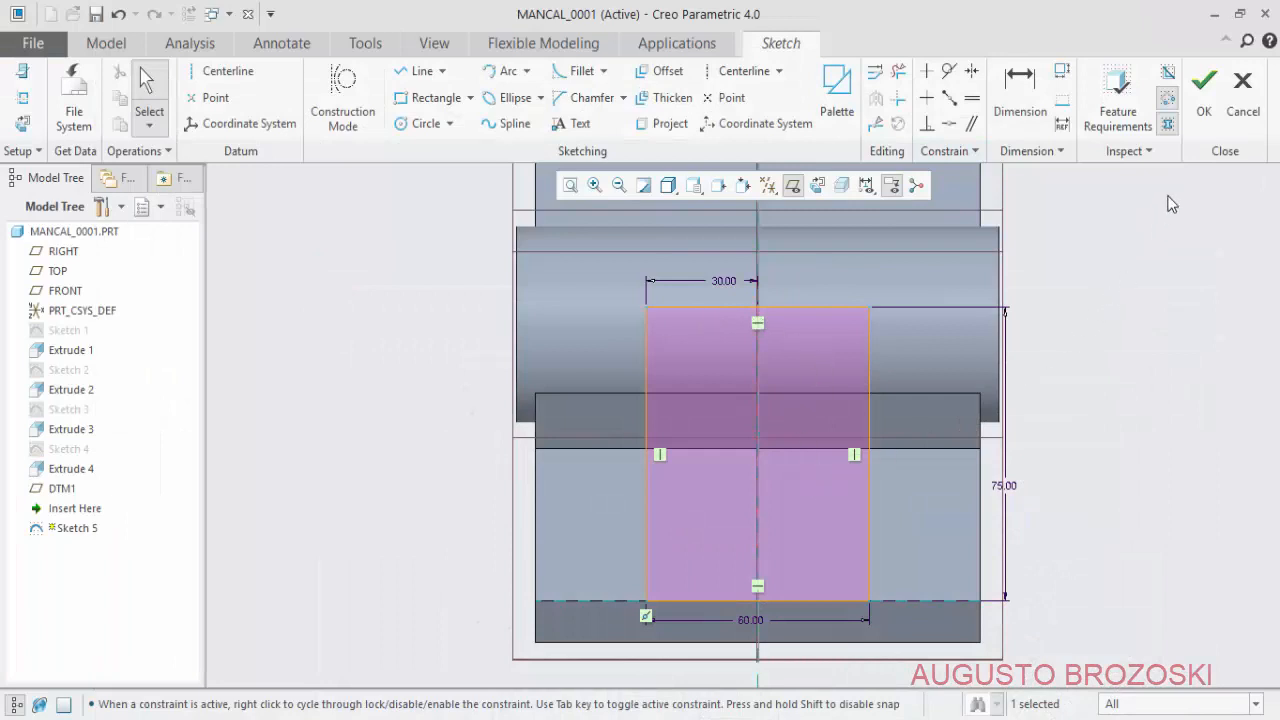
- Finish the rectangle sketch, show the part in its Standard Orientation and hide the datum planes
{"action": "left_click", "coordinate": [1204, 85]}
{"action": "left_click", "coordinate": [743, 186]}
{"action": "left_click", "coordinate": [757, 207]}
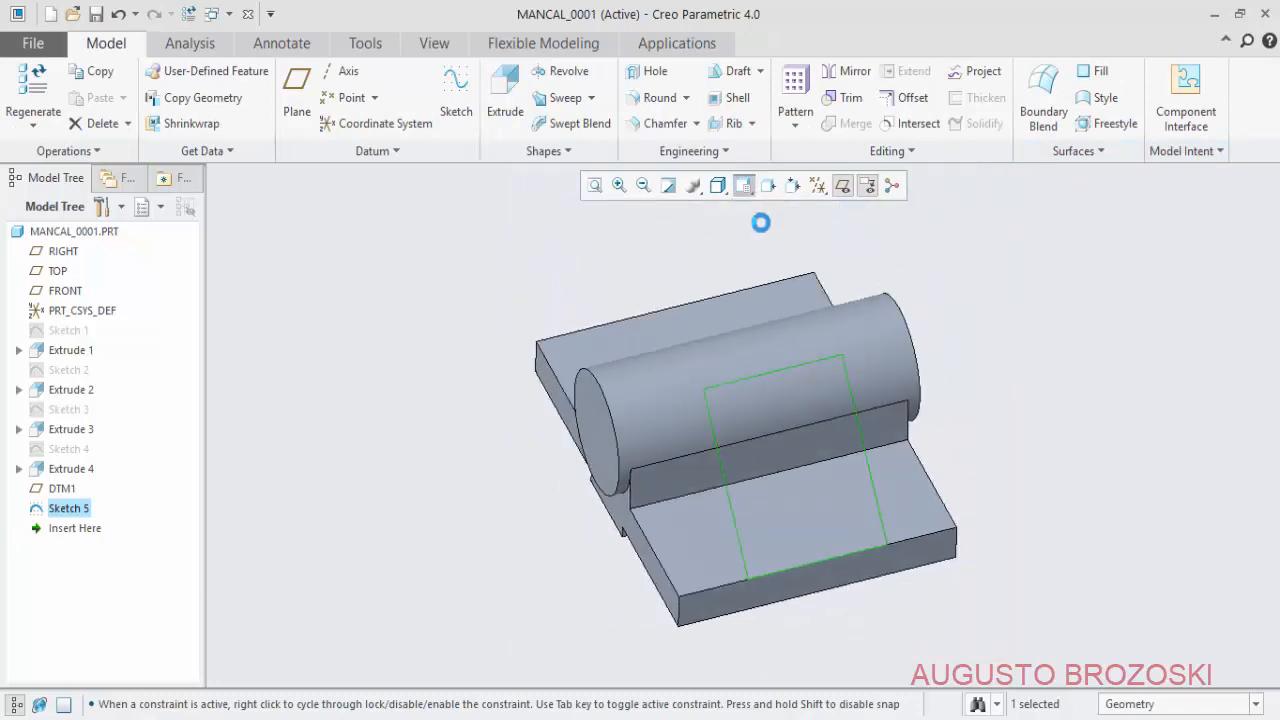
{"action": "scroll", "coordinate": [808, 520], "scroll_direction": "down", "scroll_amount": 5}
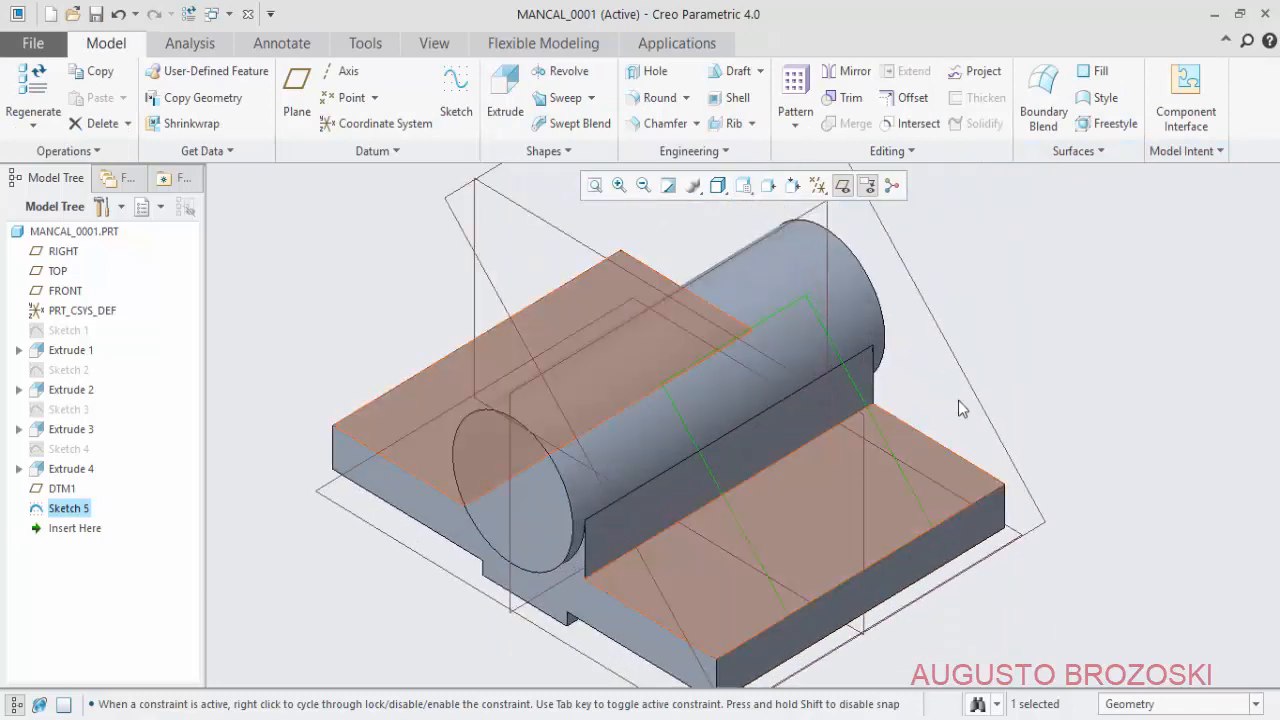
{"action": "left_click", "coordinate": [843, 186]}
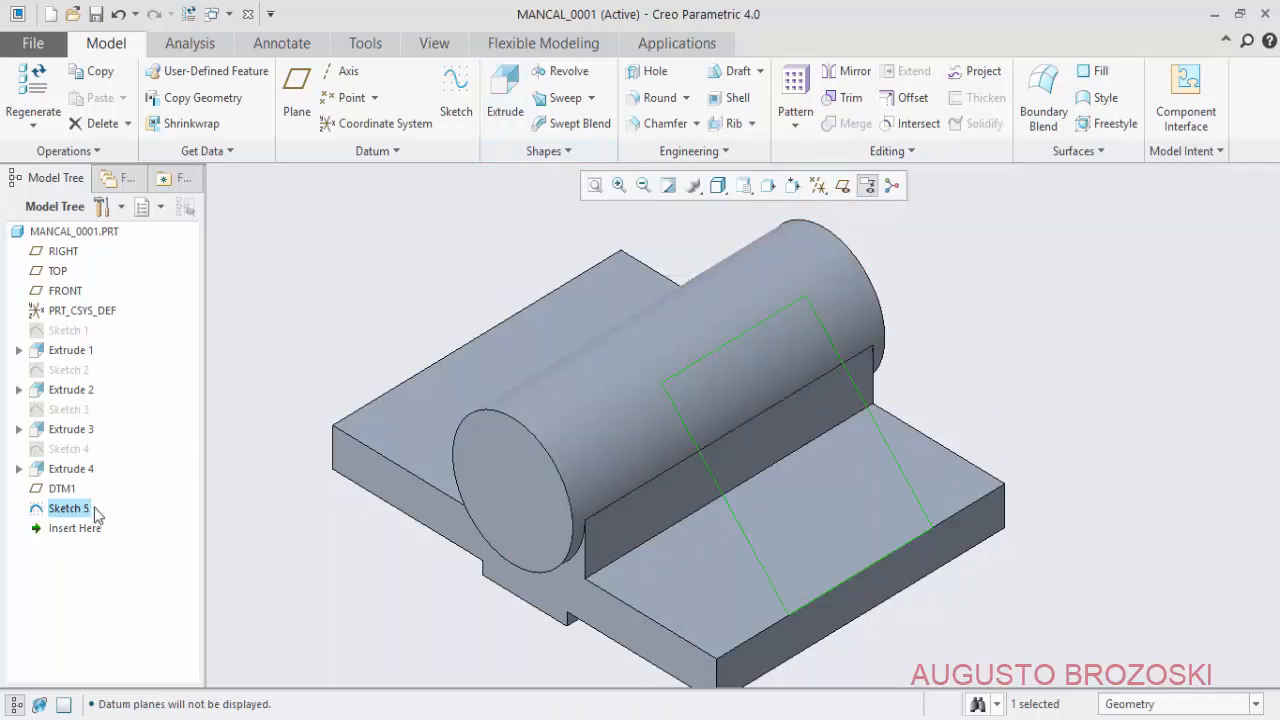
- Extrude the rectangle sketch toward the cylinder and base with the To Next depth option to form the angled pad
{"action": "left_click", "coordinate": [505, 97]}
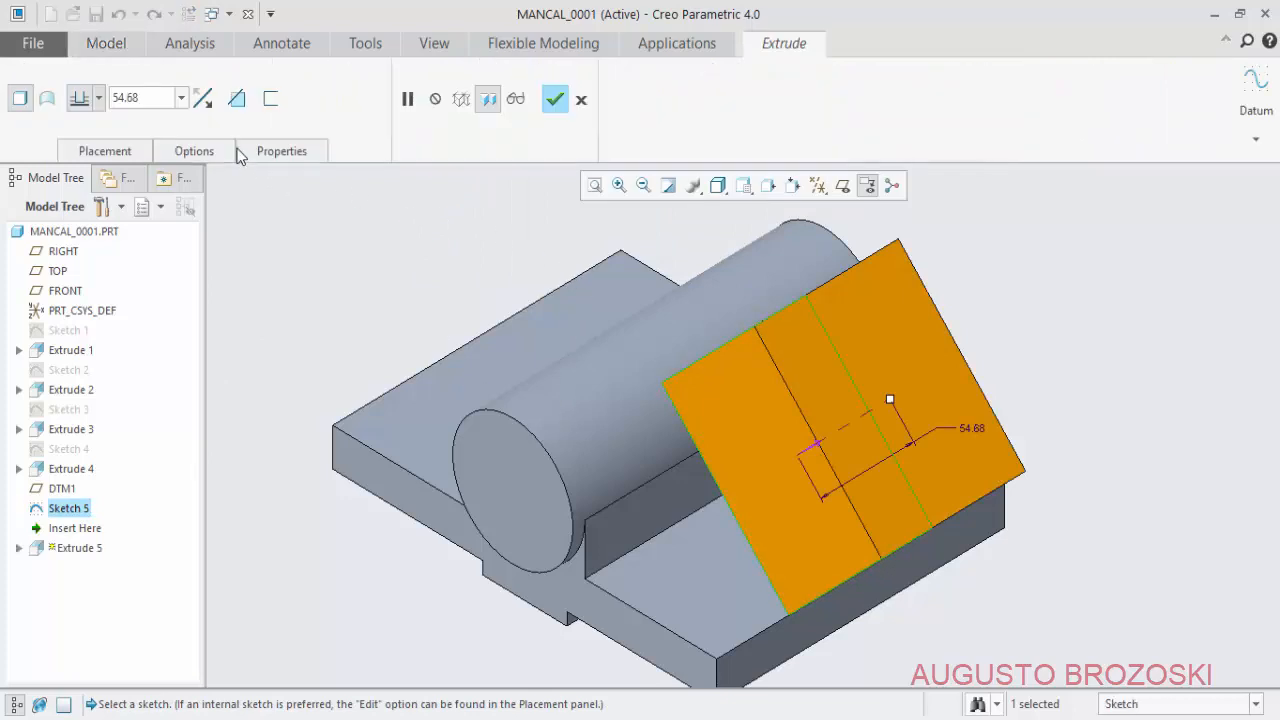
{"action": "left_click", "coordinate": [202, 98]}
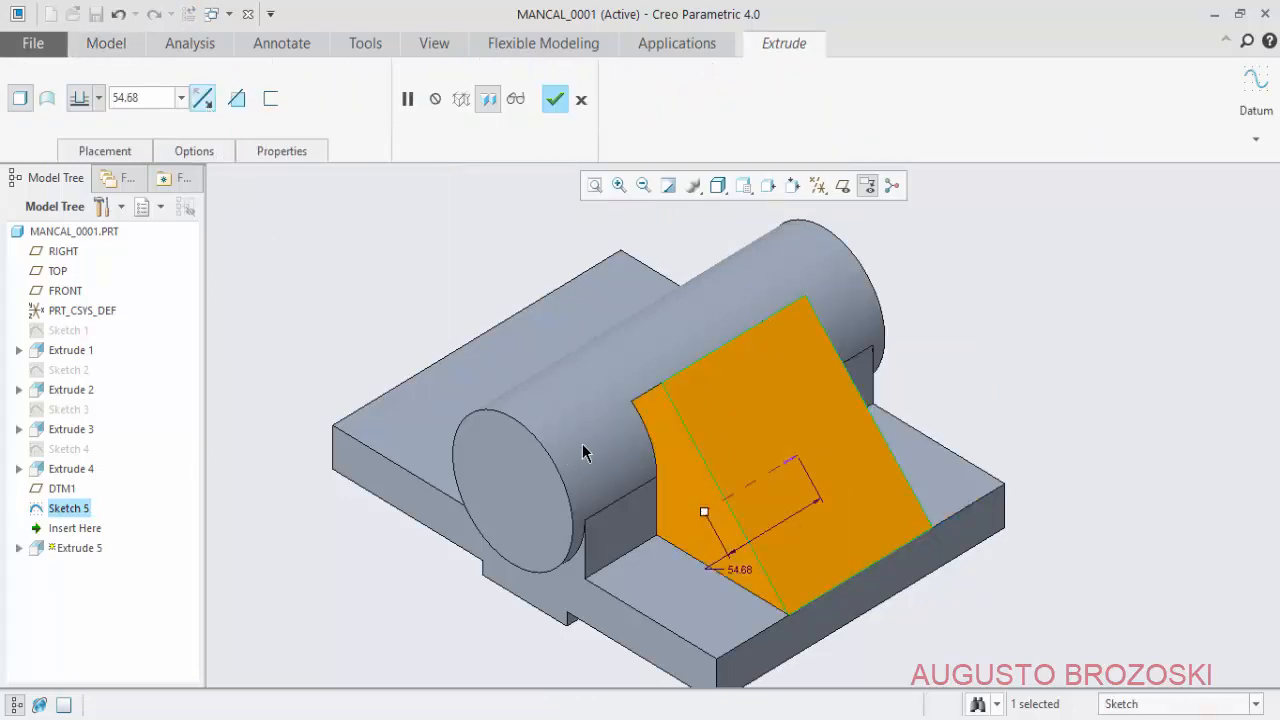
{"action": "middle_click_drag", "start_coordinate": [634, 457], "coordinate": [615, 428]}
{"action": "left_click", "coordinate": [97, 98]}
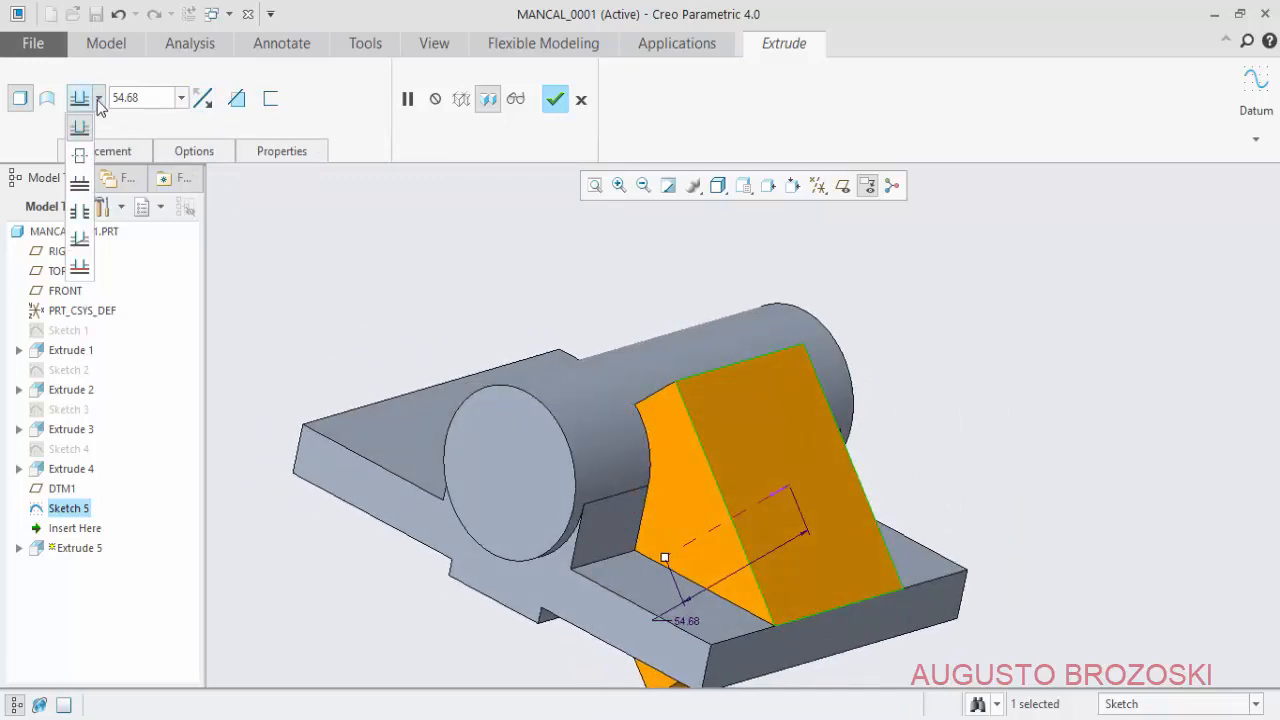
{"action": "left_click", "coordinate": [80, 187]}
{"action": "scroll", "coordinate": [694, 394], "scroll_direction": "down", "scroll_amount": 3}
{"action": "mouse_move", "coordinate": [694, 394]}
{"action": "middle_mouse_down"}
{"action": "mouse_move", "coordinate": [729, 409]}
{"action": "mouse_move", "coordinate": [749, 377]}
{"action": "mouse_move", "coordinate": [705, 393]}
{"action": "middle_mouse_up"}
{"action": "scroll", "coordinate": [690, 415], "scroll_direction": "up", "scroll_amount": 5}
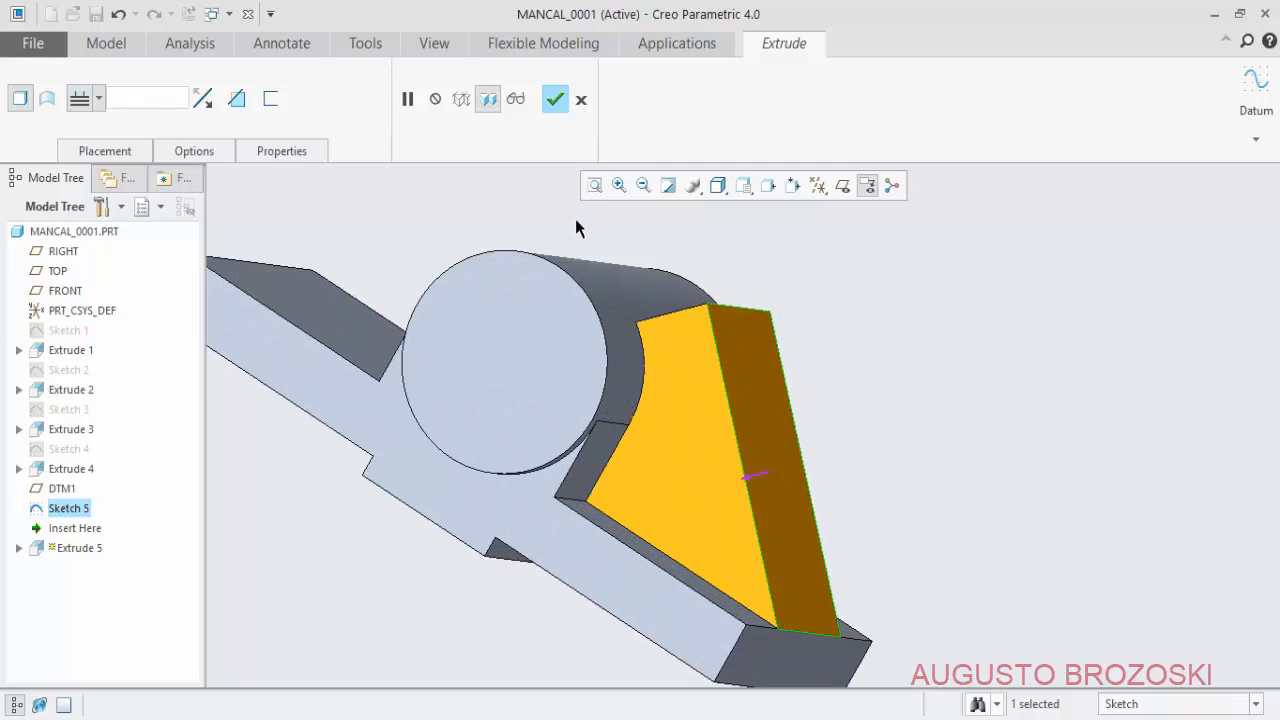
{"action": "left_click", "coordinate": [555, 100]}
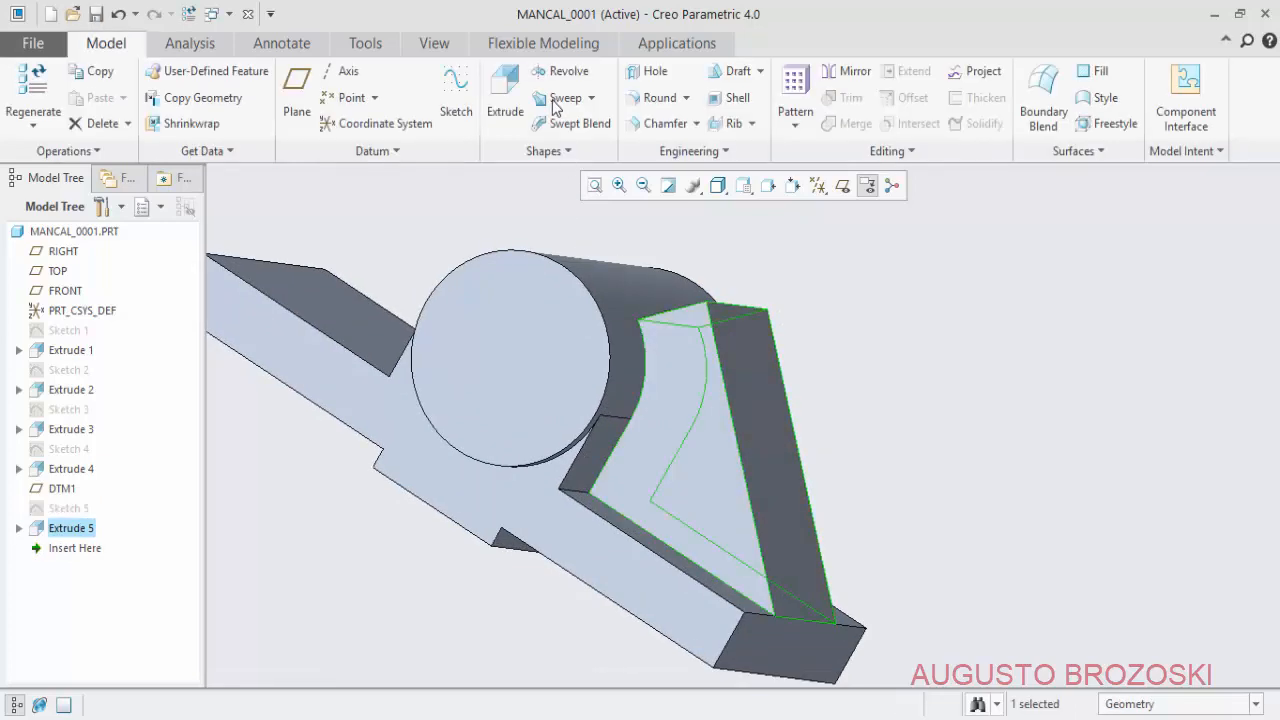
- Return the part to its Standard Orientation and save it
{"action": "scroll", "coordinate": [601, 269], "scroll_direction": "down", "scroll_amount": 2}
{"action": "left_click", "coordinate": [743, 186]}
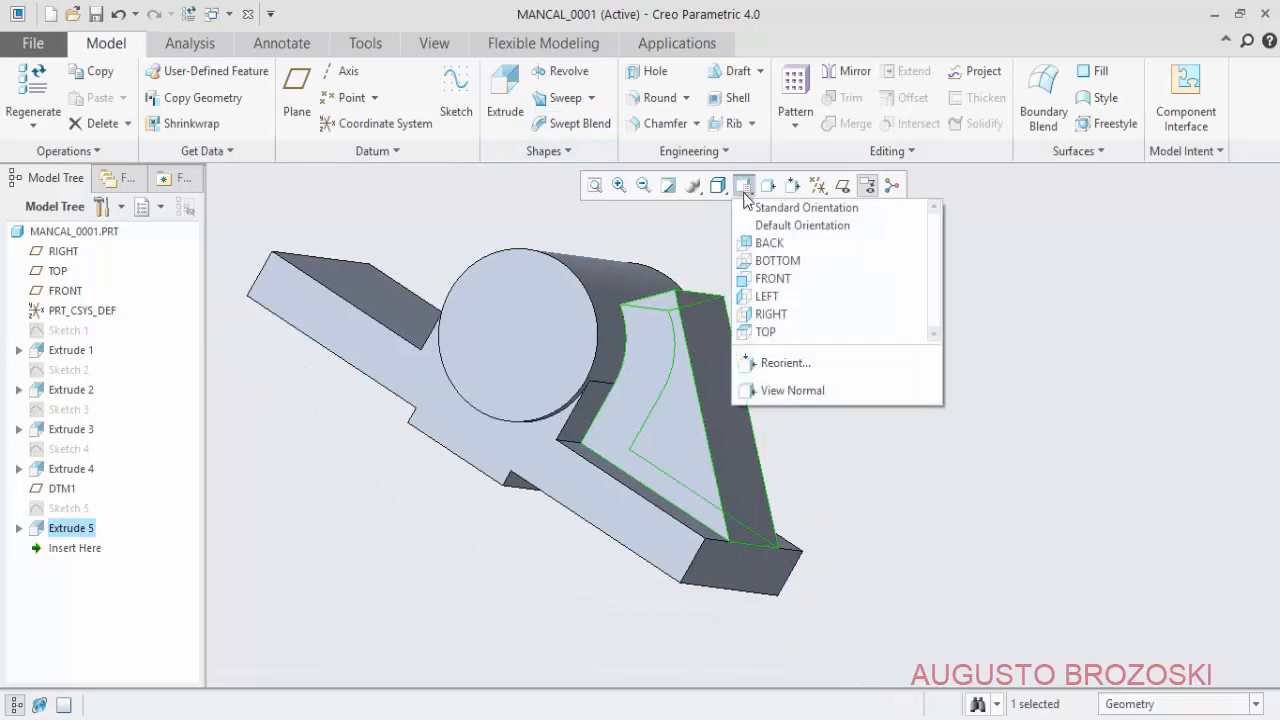
{"action": "left_click", "coordinate": [760, 206]}
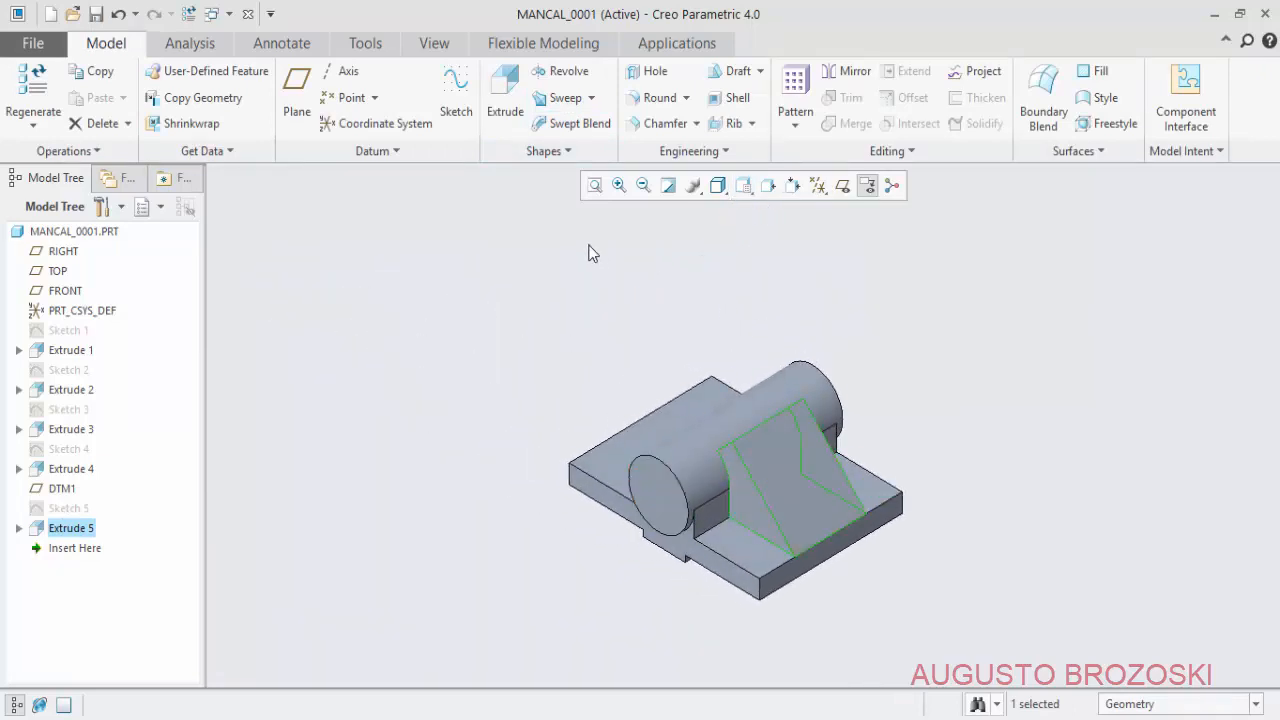
{"action": "left_click", "coordinate": [110, 18]}
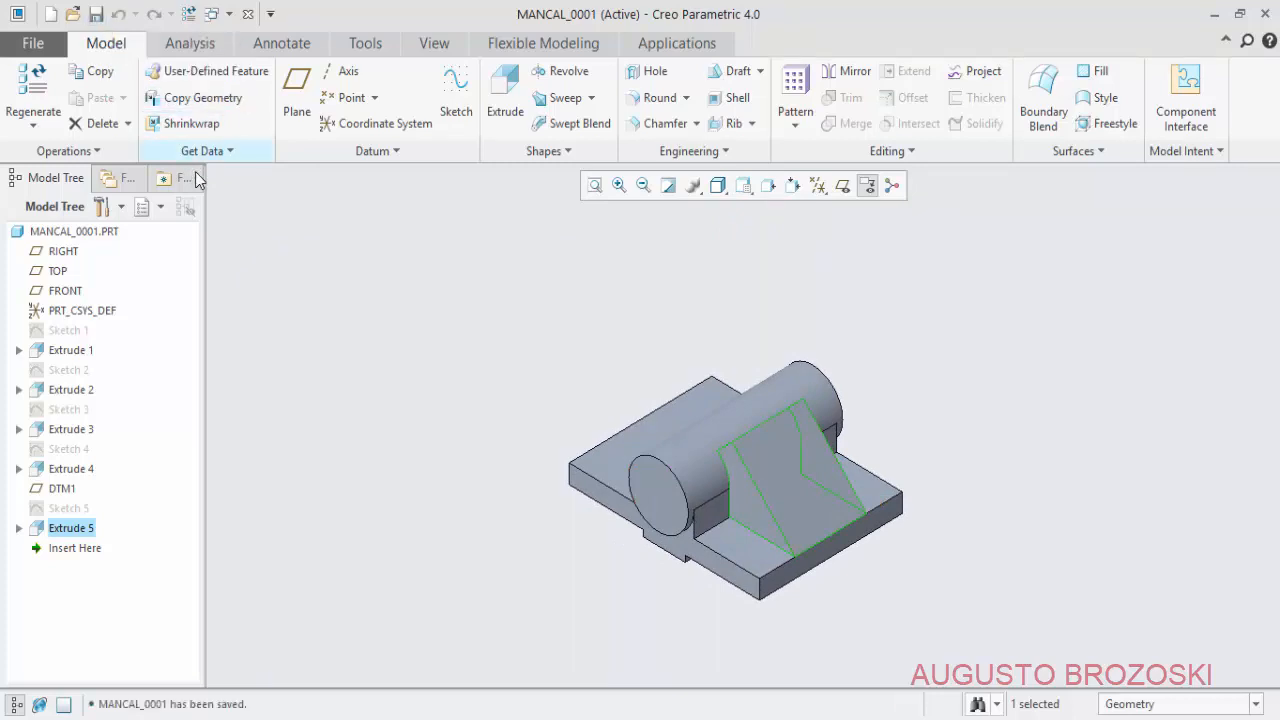
- Consult the thread size, spacing and depths of the angled pad's holes in the PDF drawing
{"action": "key", "text": "alt+Tab"}
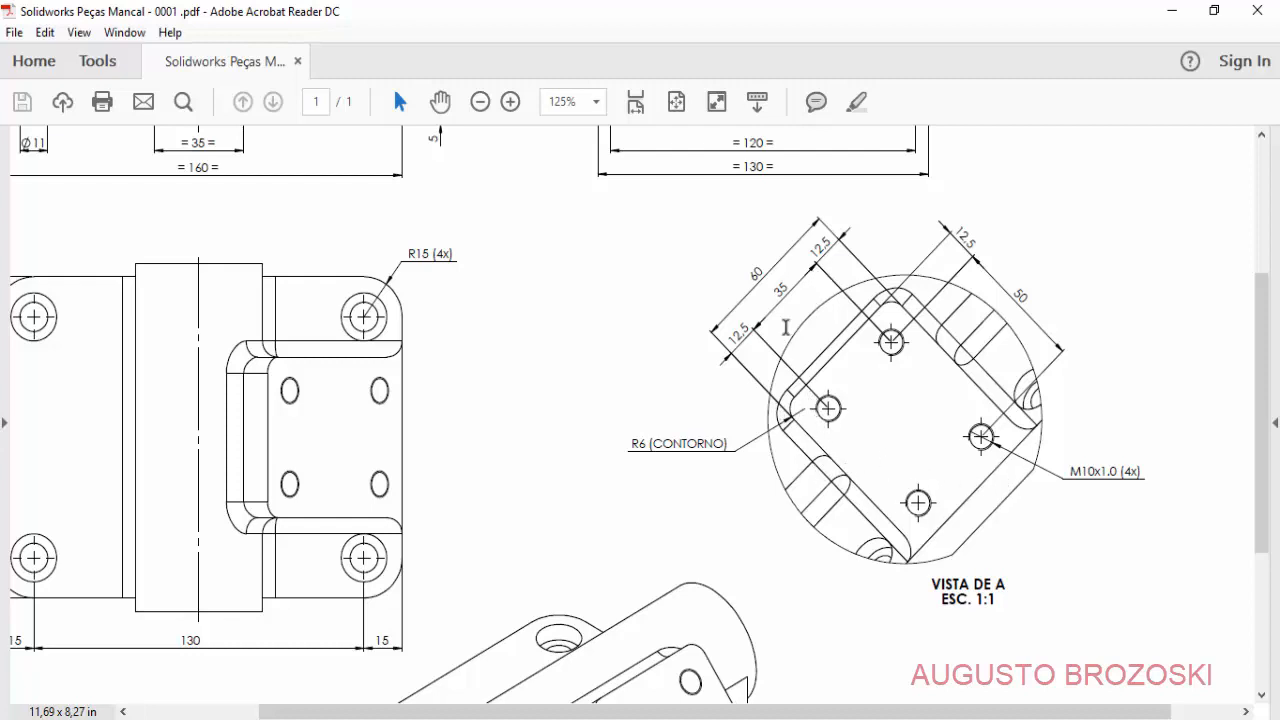
{"action": "scroll", "coordinate": [583, 423], "scroll_direction": "up", "scroll_amount": 5}
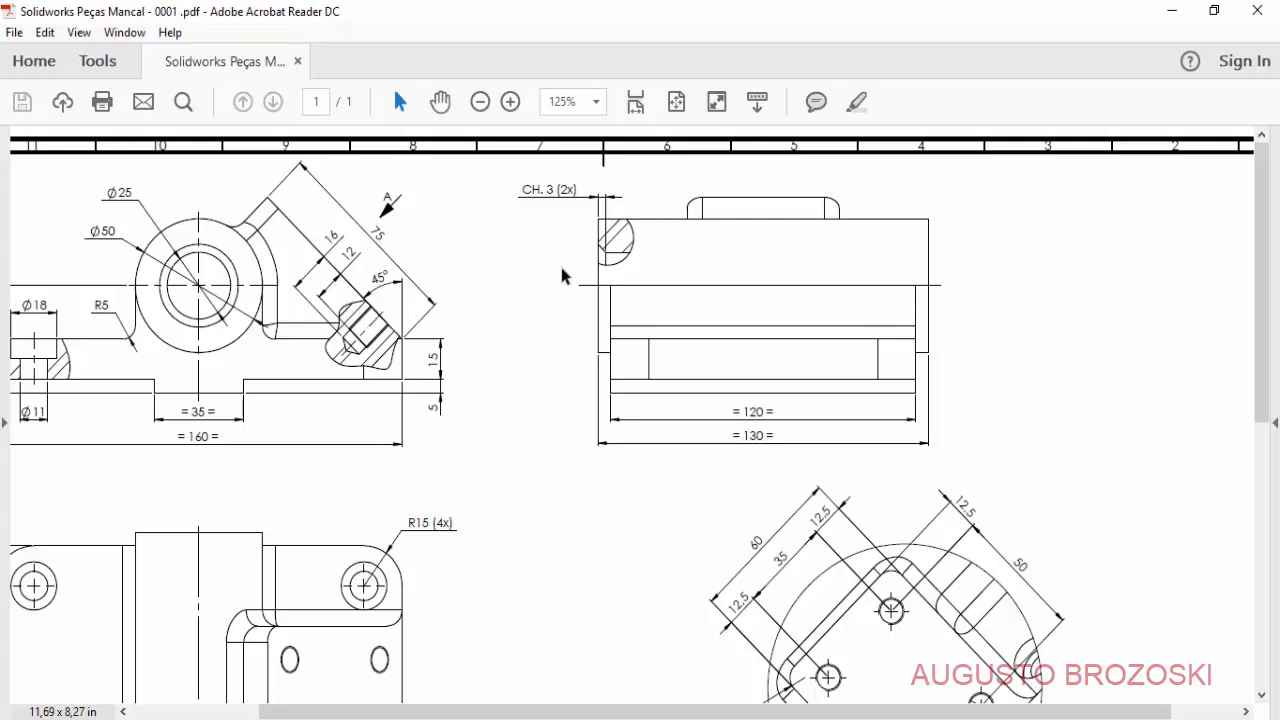
{"action": "left_click", "coordinate": [1172, 12]}
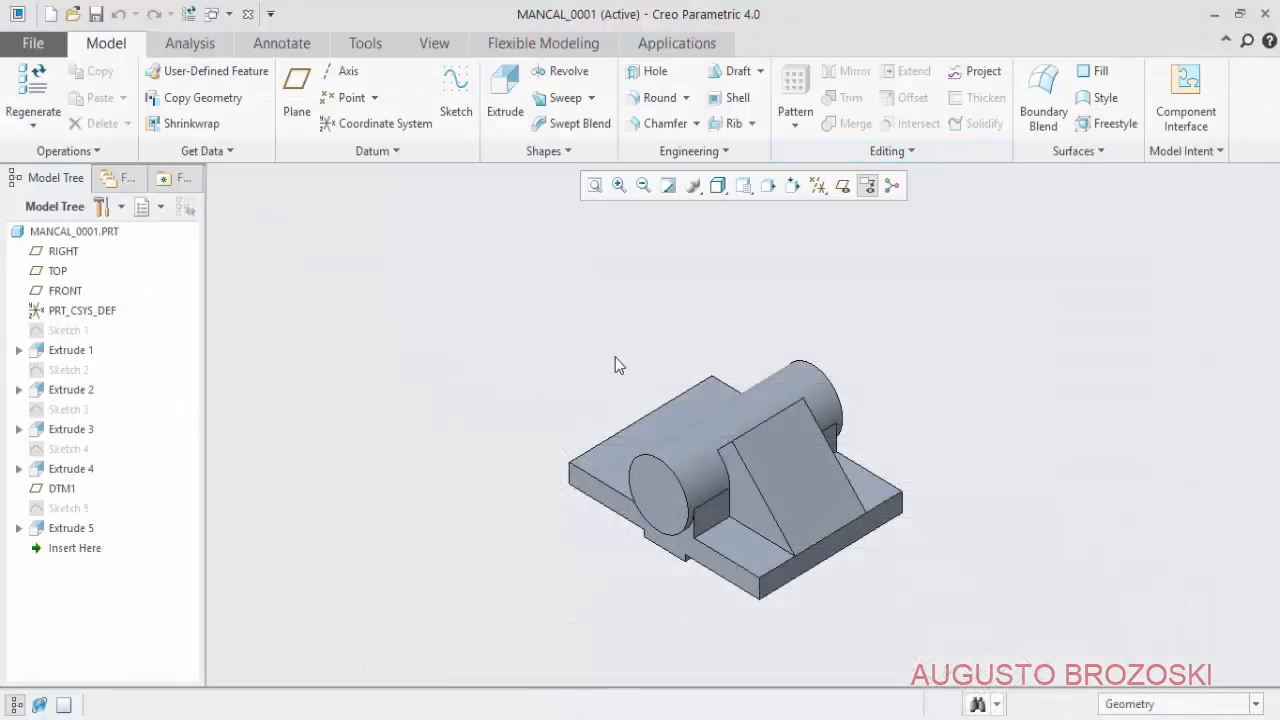
- Place a simple hole about 15.7 mm in diameter on the angled pad's sloped face, referenced to its upper edge and the adjacent side edge
{"action": "scroll", "coordinate": [822, 505], "scroll_direction": "down", "scroll_amount": 5}
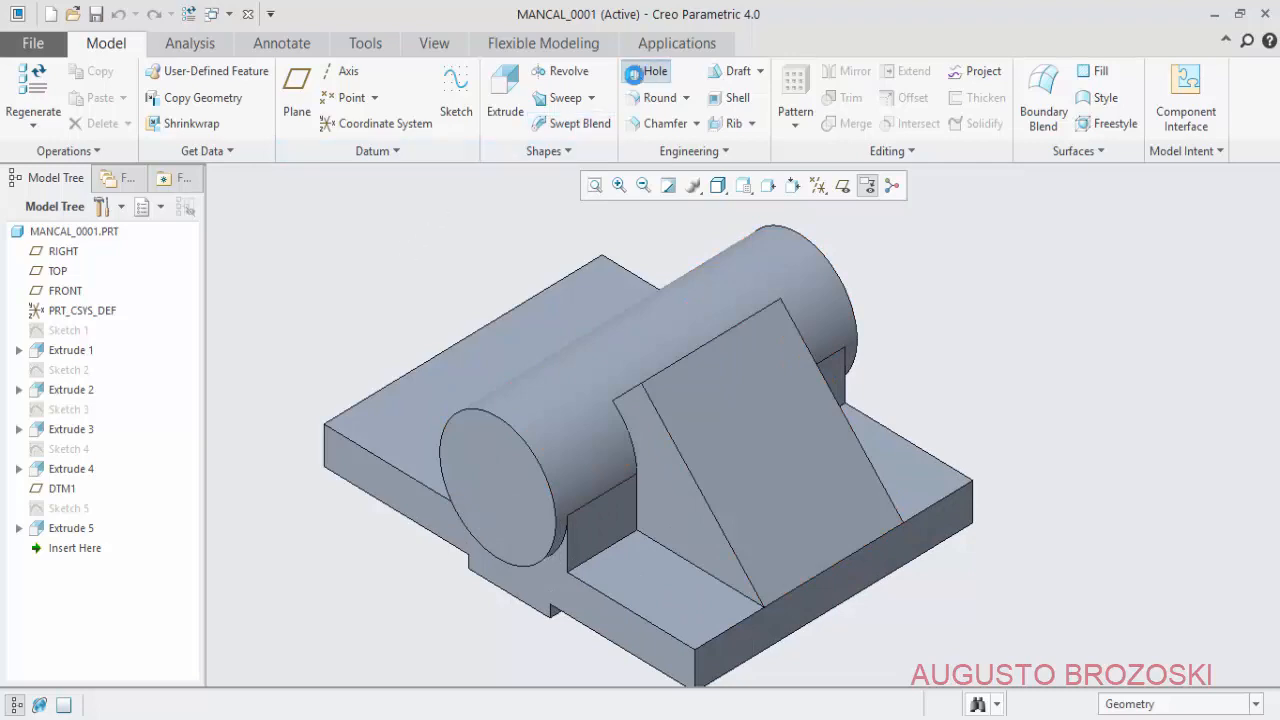
{"action": "left_click", "coordinate": [650, 72]}
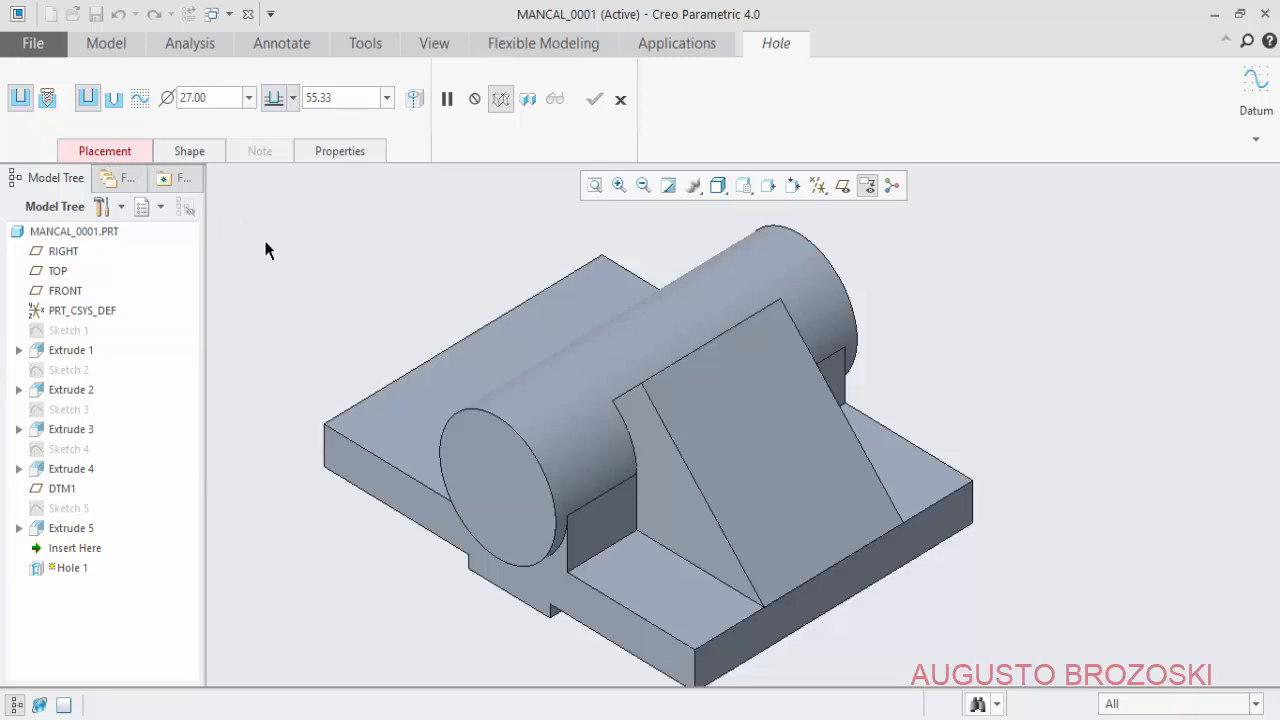
{"action": "left_click", "coordinate": [789, 418]}
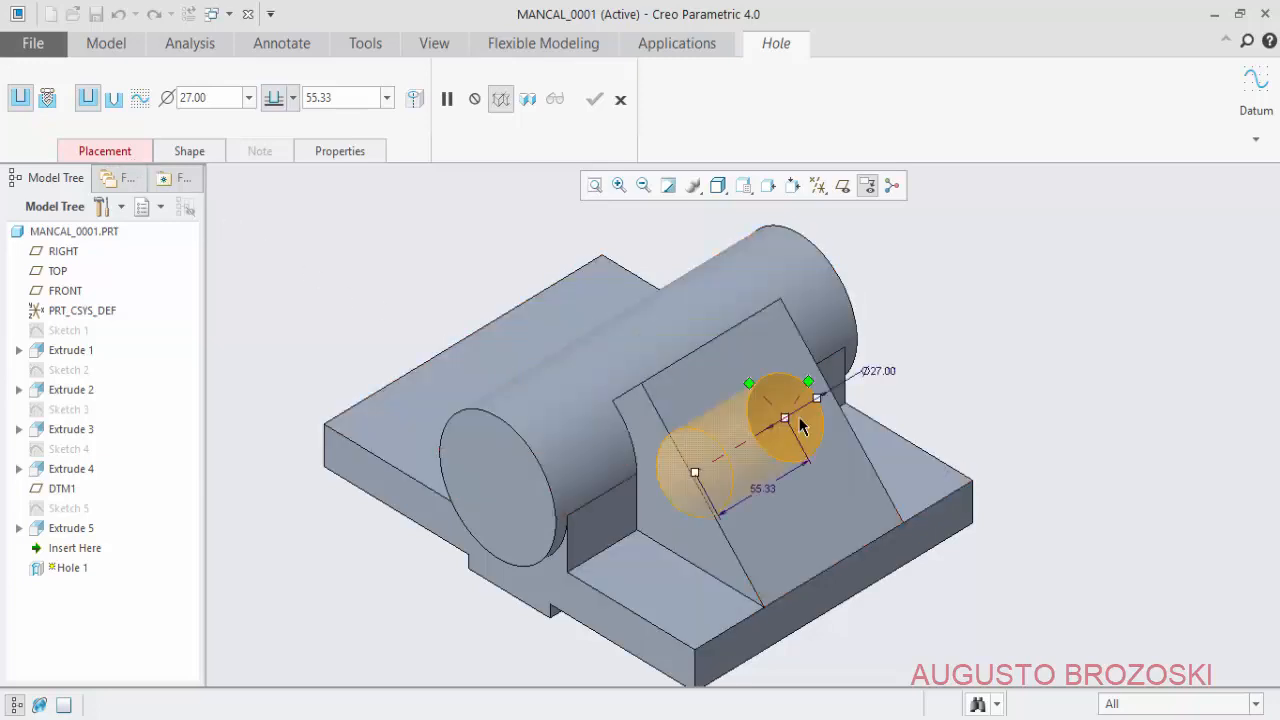
{"action": "middle_click_drag", "start_coordinate": [917, 386], "coordinate": [894, 394]}
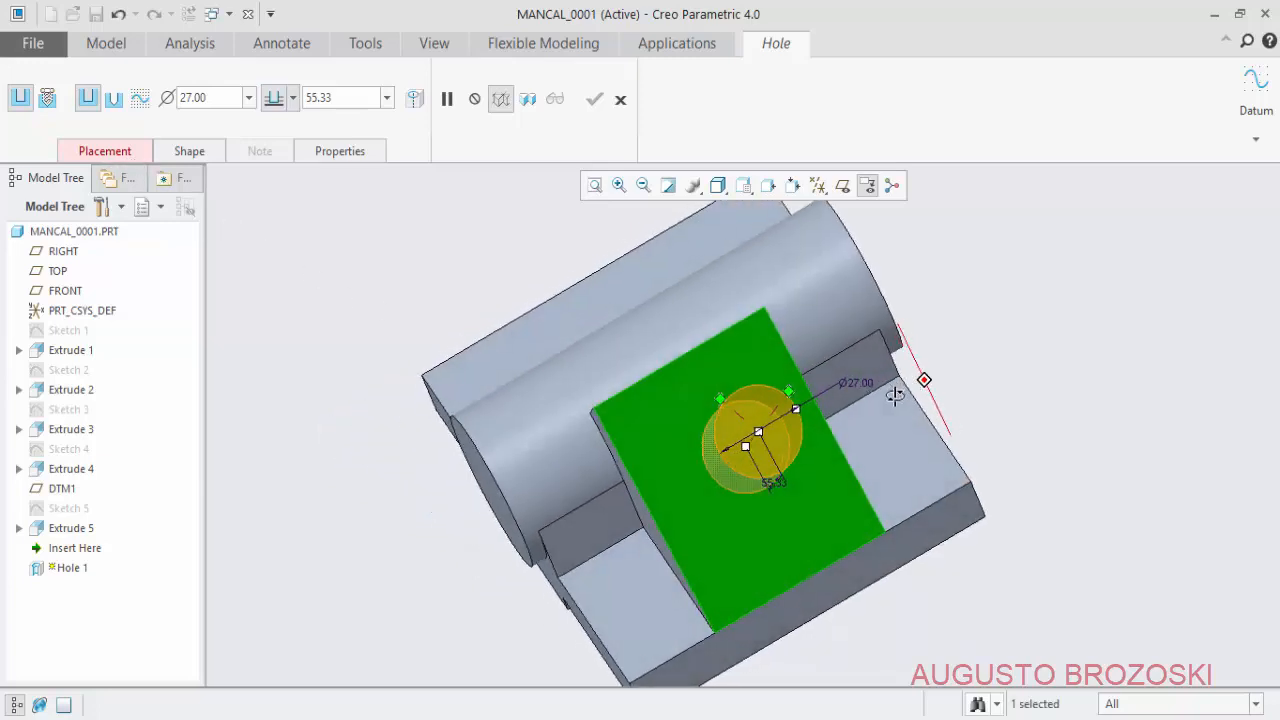
{"action": "scroll", "coordinate": [757, 414], "scroll_direction": "down", "scroll_amount": 4}
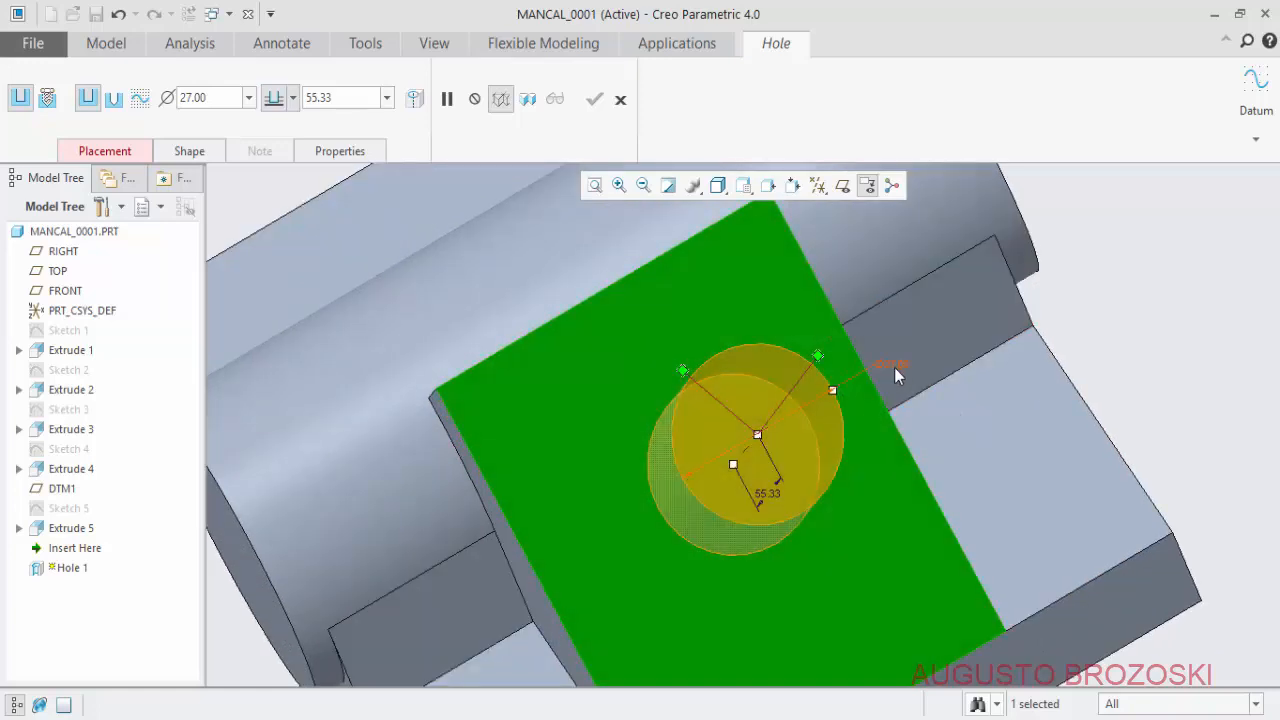
{"action": "left_click_drag", "start_coordinate": [832, 391], "coordinate": [800, 408]}
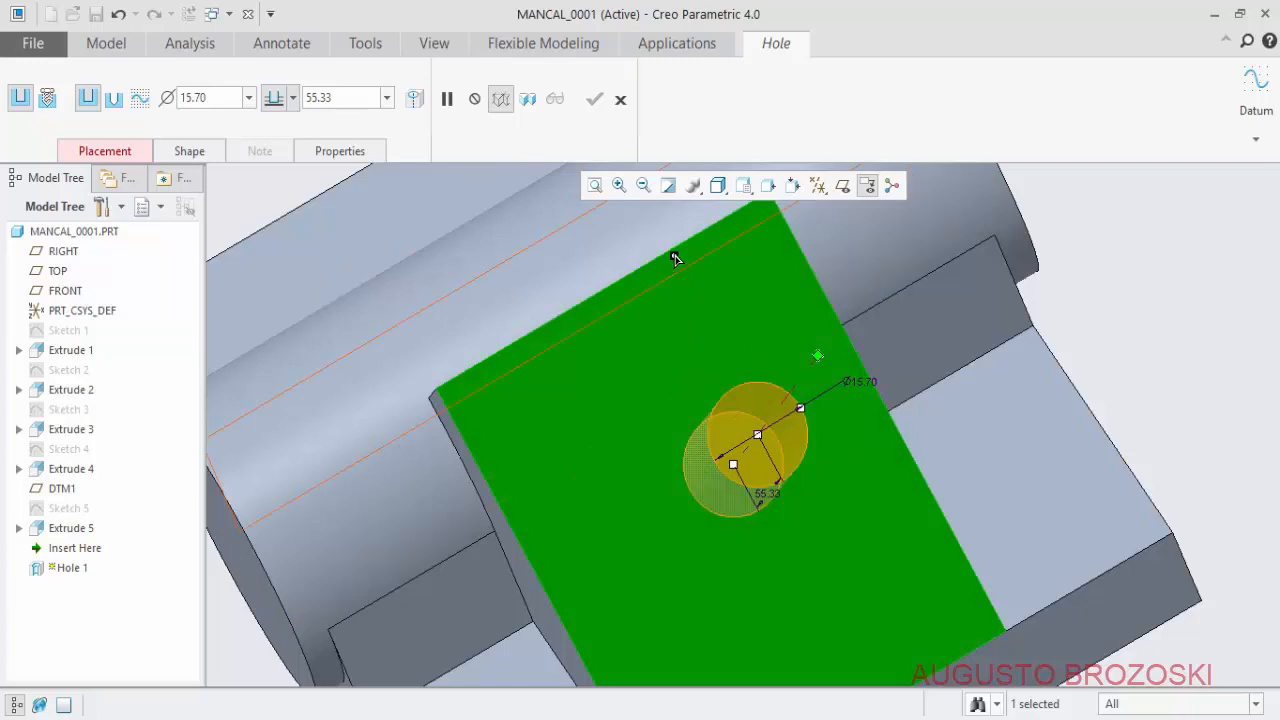
{"action": "left_click_drag", "start_coordinate": [671, 251], "coordinate": [666, 256]}
{"action": "left_click_drag", "start_coordinate": [820, 357], "coordinate": [857, 353]}
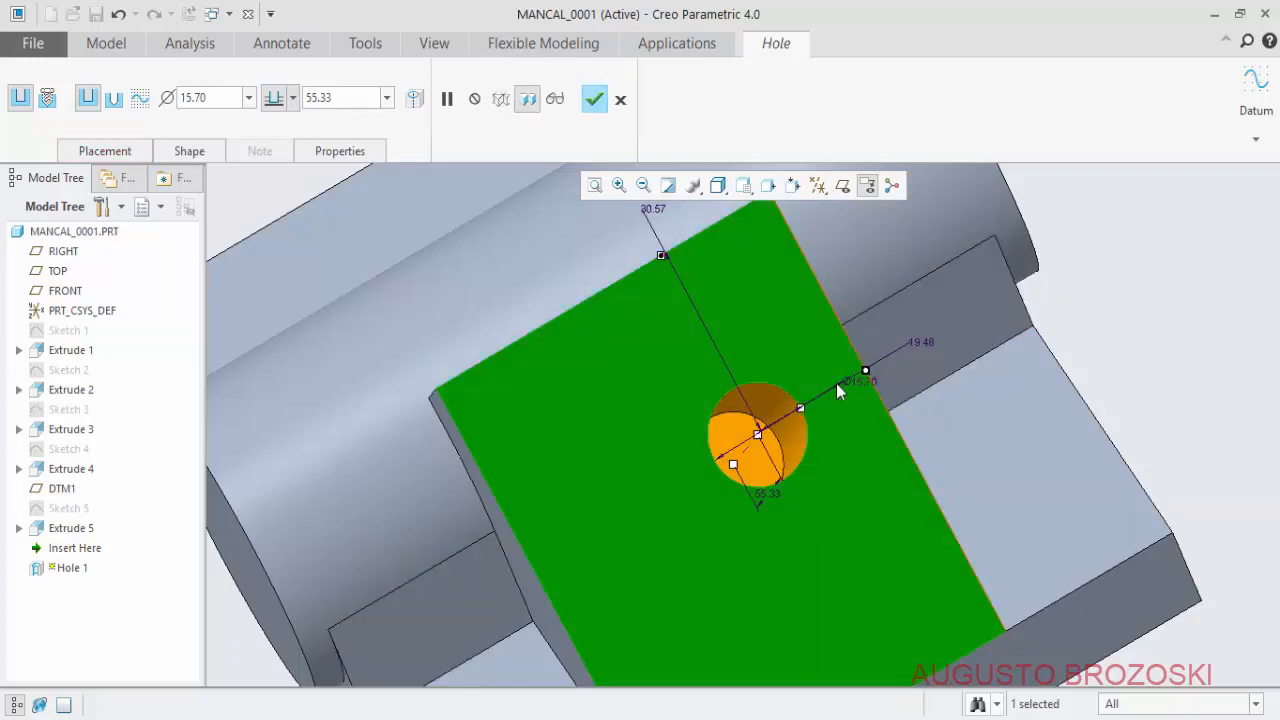
- Set the hole's offsets from the pad's upper edge and side edge to 12.5 mm each
{"action": "left_click", "coordinate": [105, 152]}
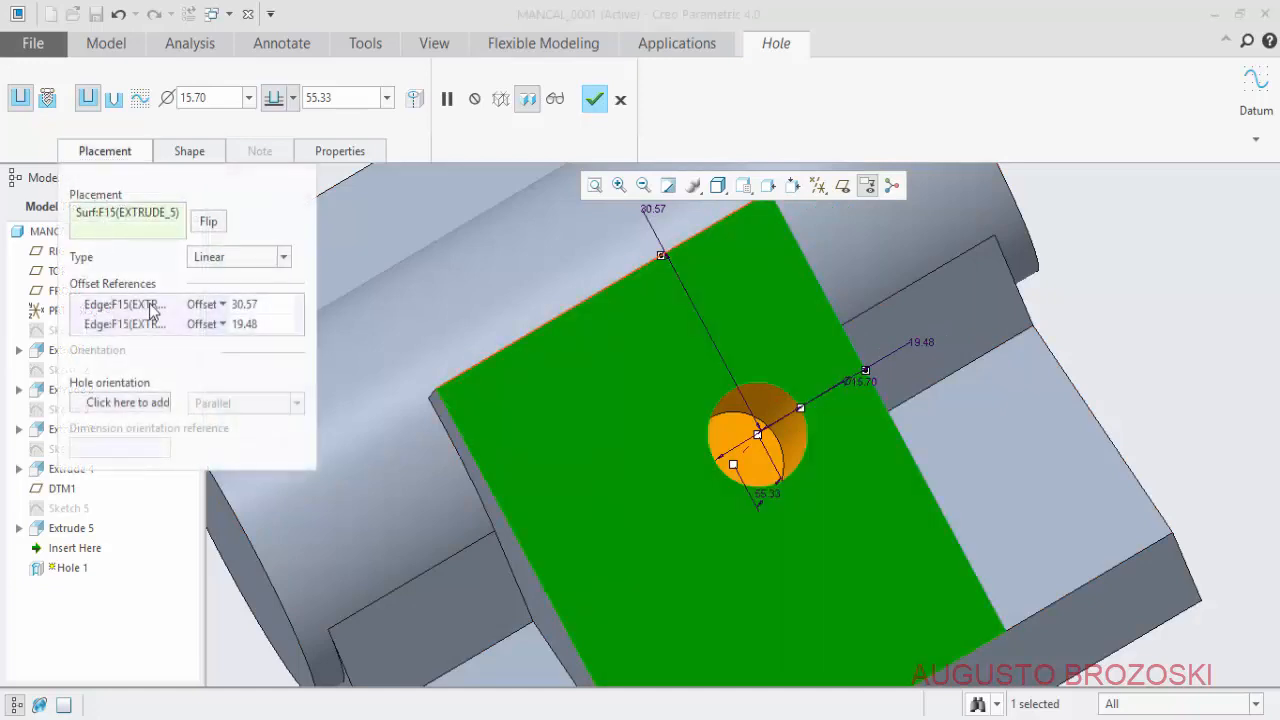
{"action": "left_click", "coordinate": [268, 306]}
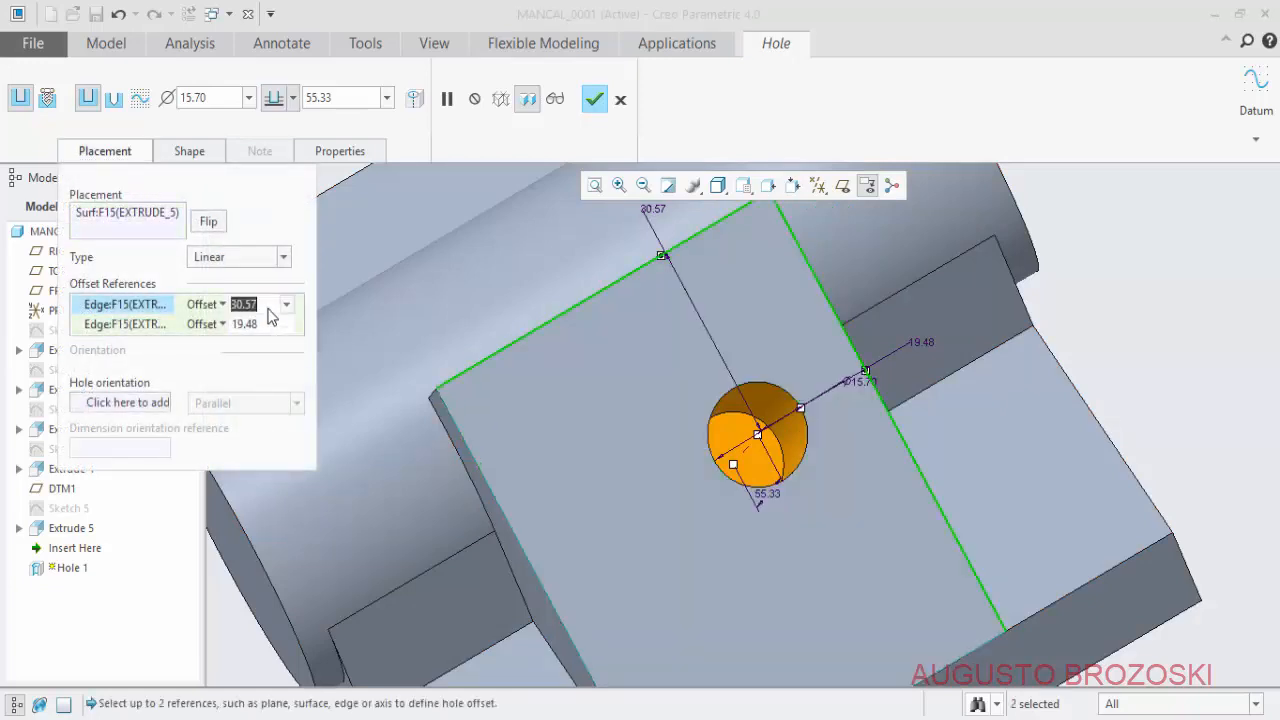
{"action": "type", "text": "1"}
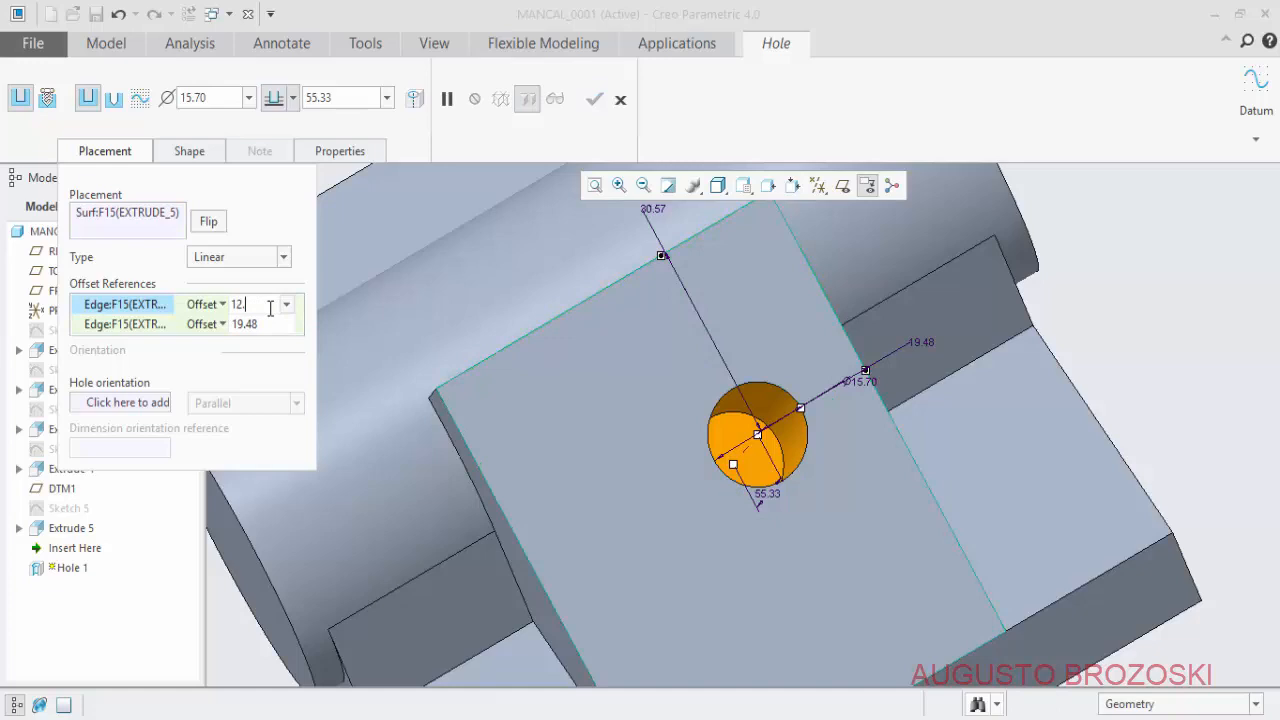
{"action": "type", "text": "2.5"}
{"action": "key", "text": "Return"}
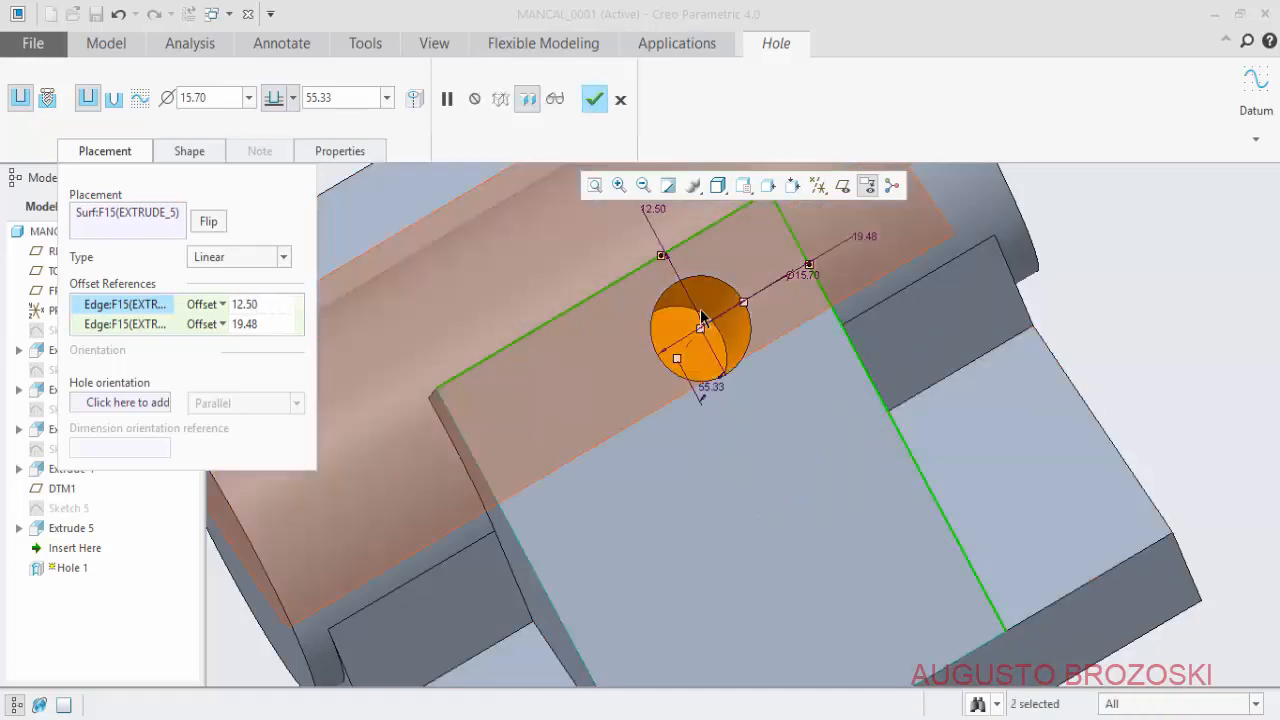
{"action": "left_click", "coordinate": [264, 329]}
{"action": "type", "text": "12"}
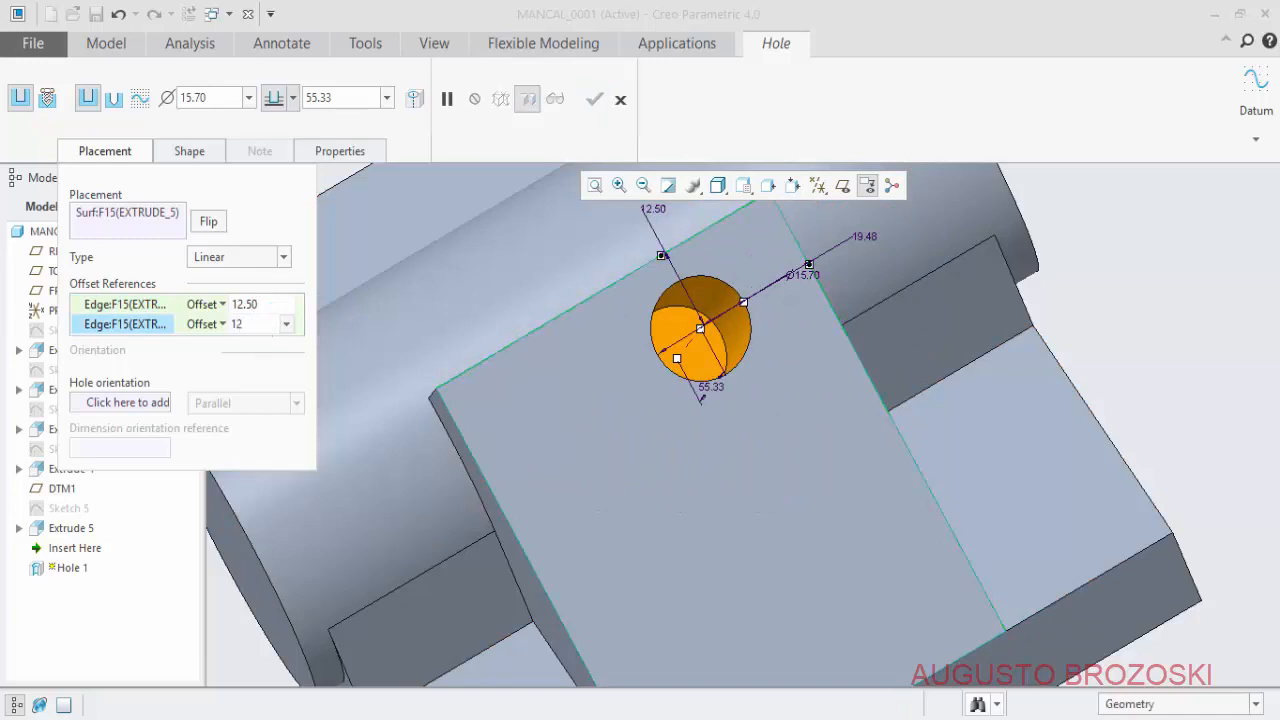
{"action": "type", "text": ".5"}
{"action": "key", "text": "Return"}
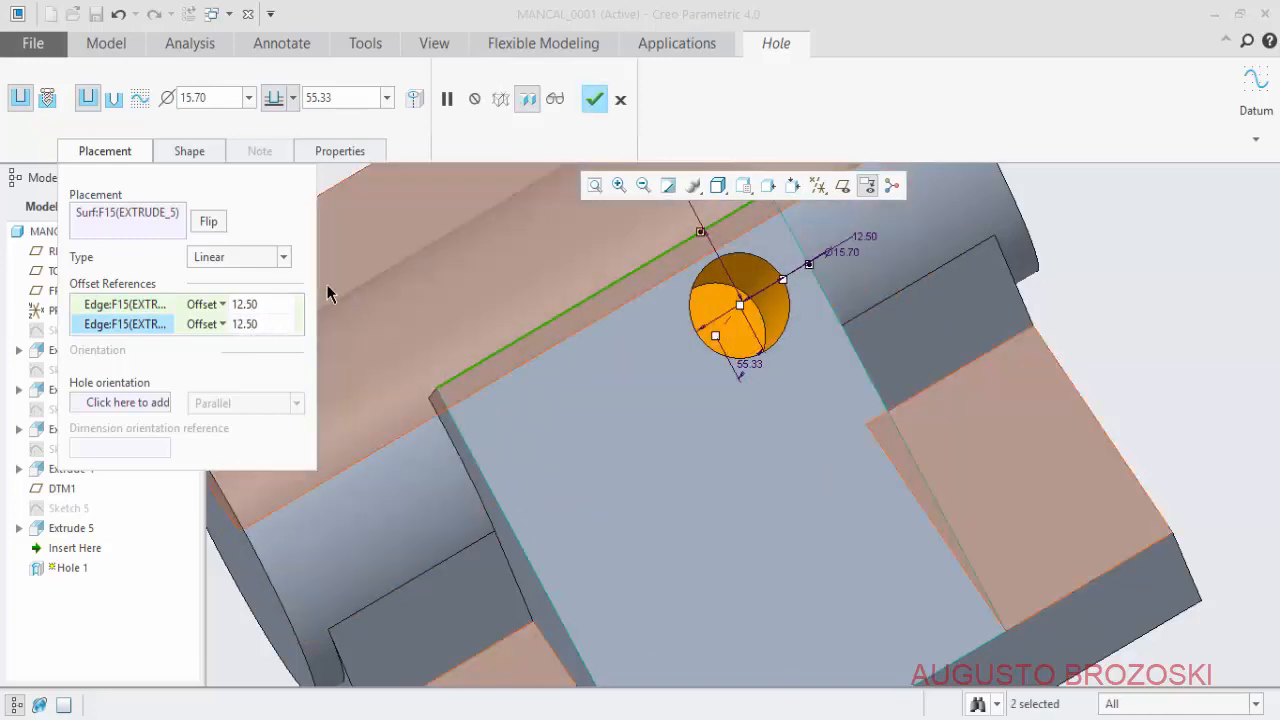
{"action": "left_click", "coordinate": [119, 156]}
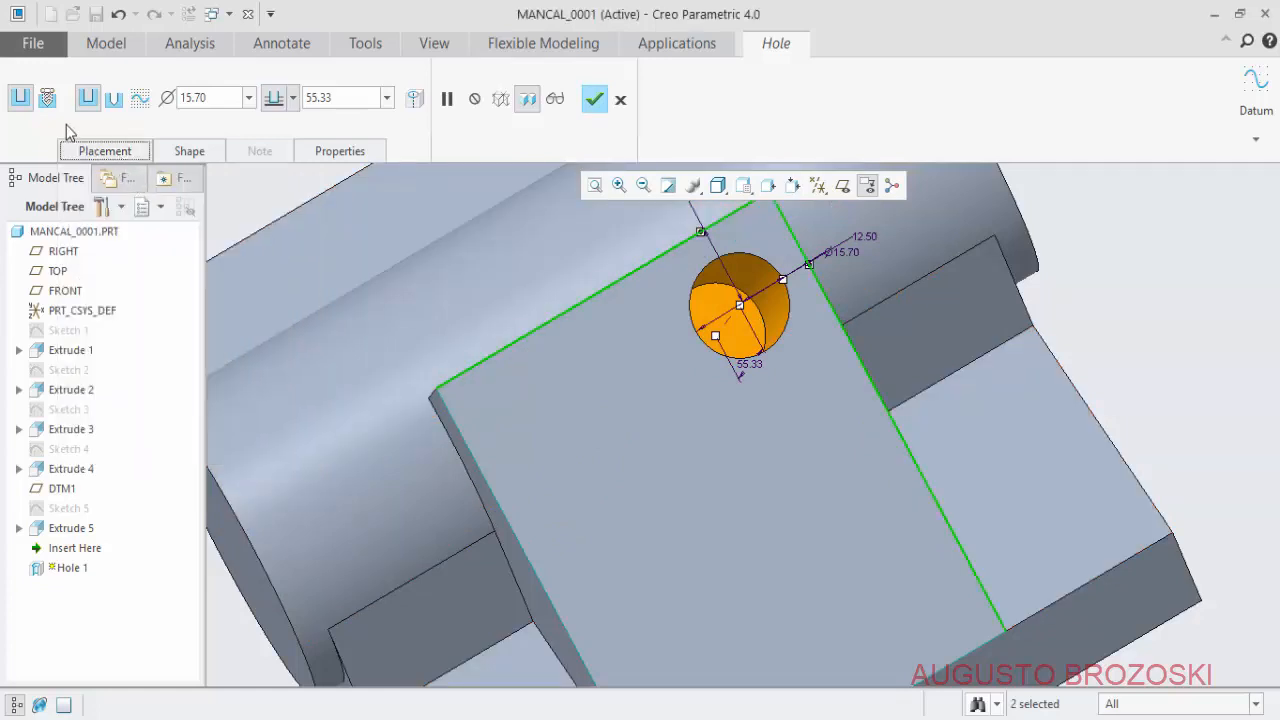
- Change the hole to a standard ISO hole with the M10x1 screw size
{"action": "left_click", "coordinate": [48, 99]}
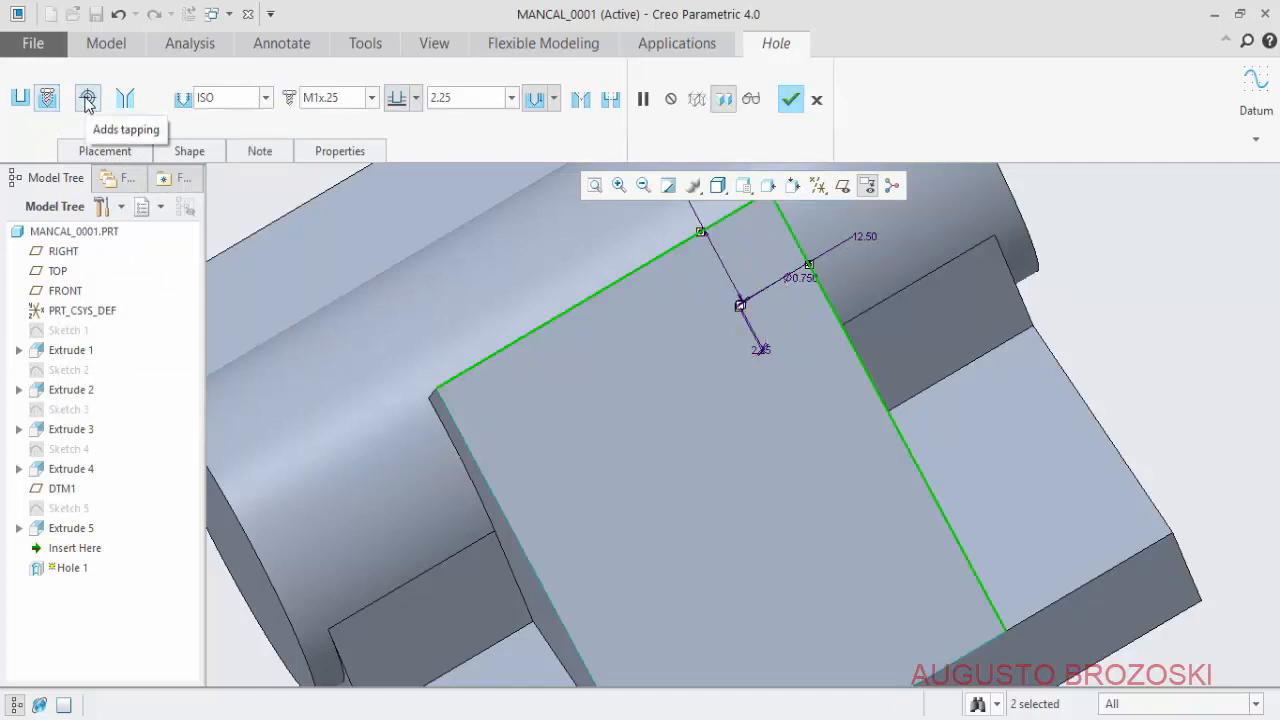
{"action": "left_click", "coordinate": [88, 99]}
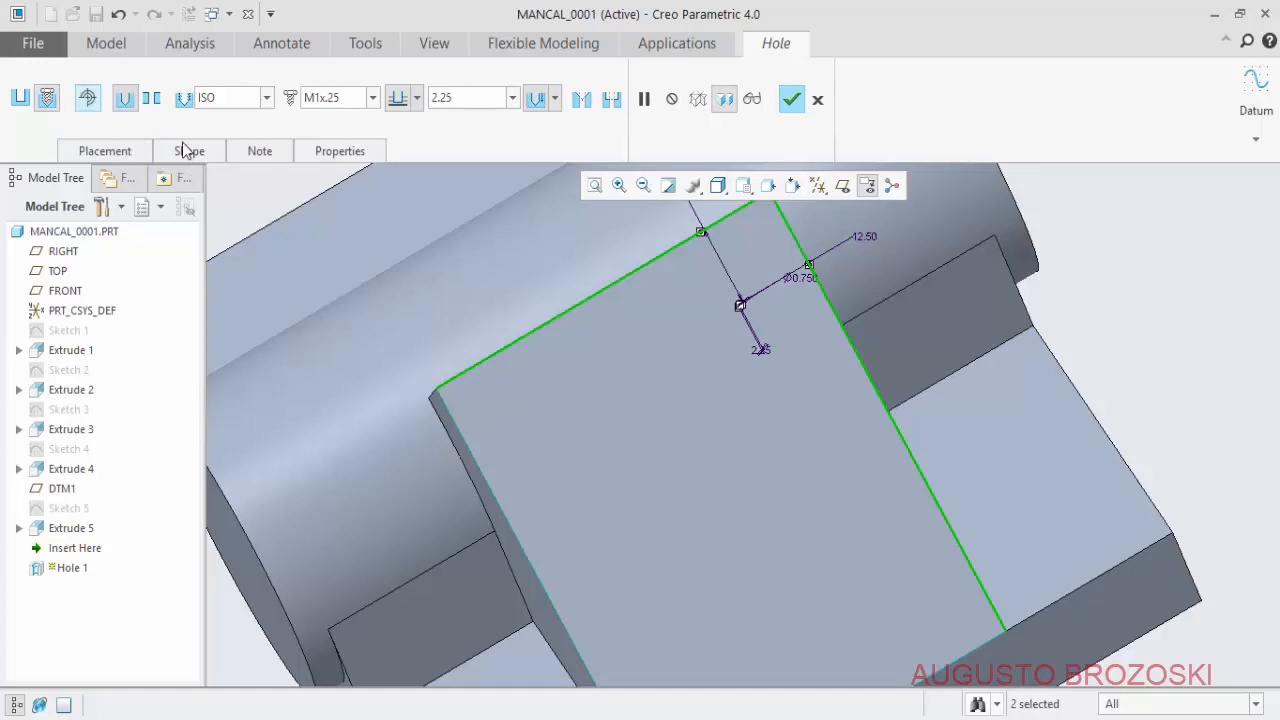
{"action": "left_click", "coordinate": [371, 99]}
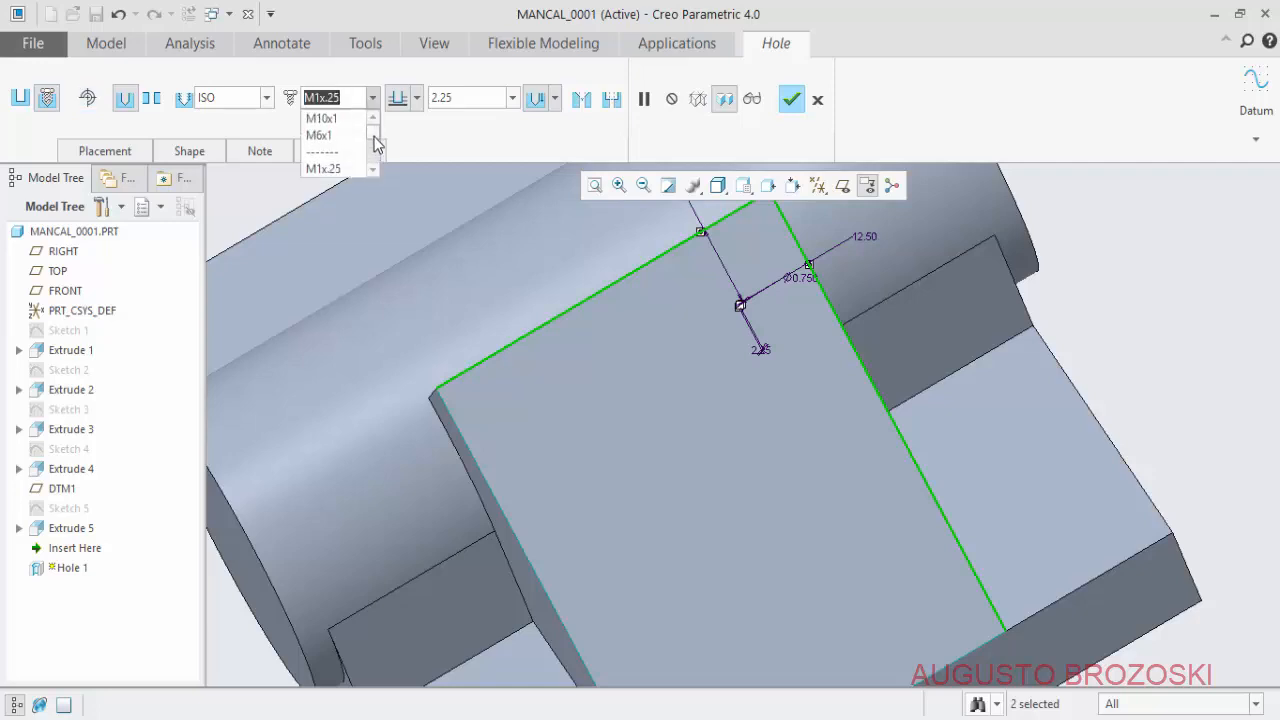
{"action": "scroll", "coordinate": [373, 148], "scroll_direction": "down", "scroll_amount": 10}
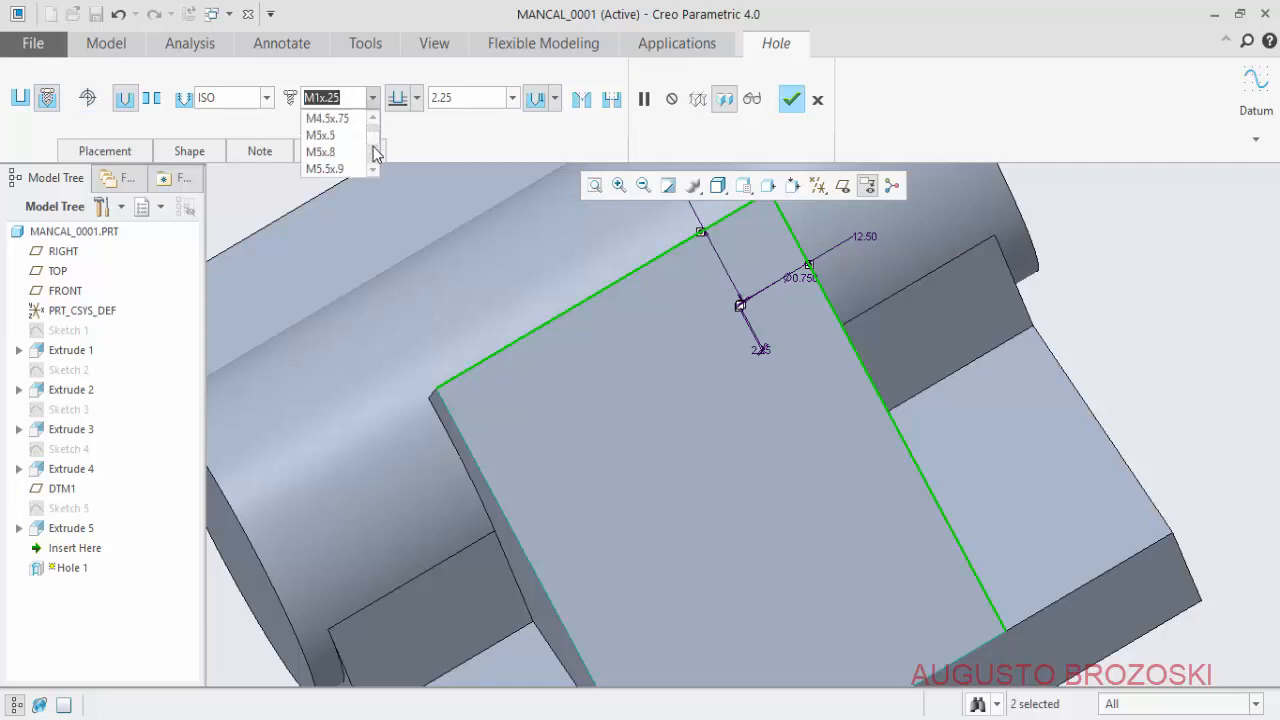
{"action": "scroll", "coordinate": [374, 157], "scroll_direction": "down", "scroll_amount": 5}
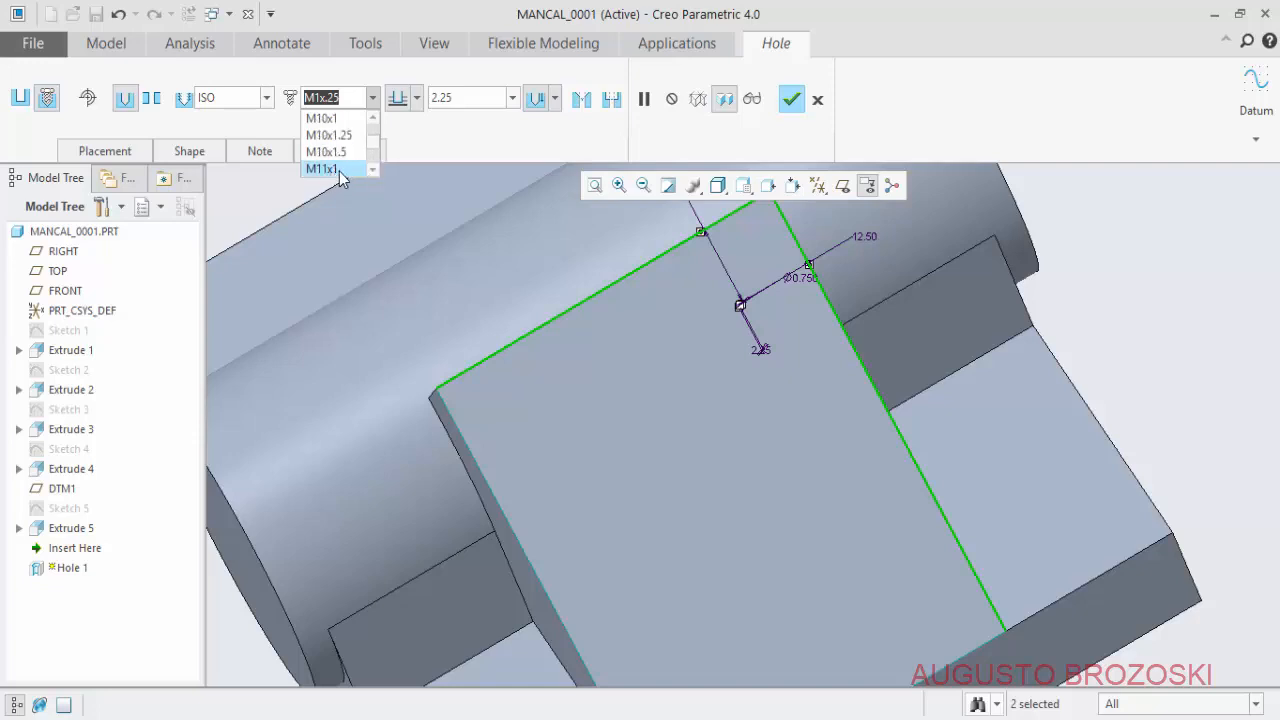
{"action": "left_click", "coordinate": [323, 118]}
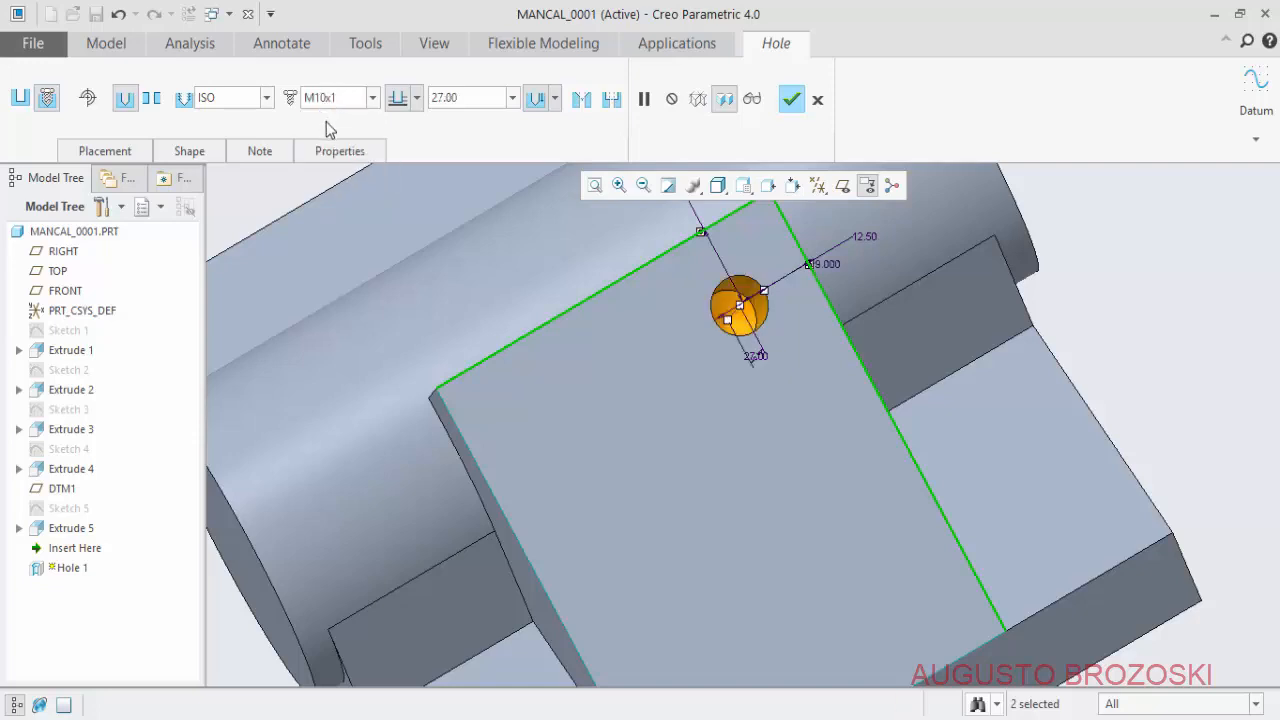
- Set the hole's drill depth to 16 mm, add tapping and complete the hole
{"action": "left_click", "coordinate": [512, 100]}
{"action": "type", "text": "16"}
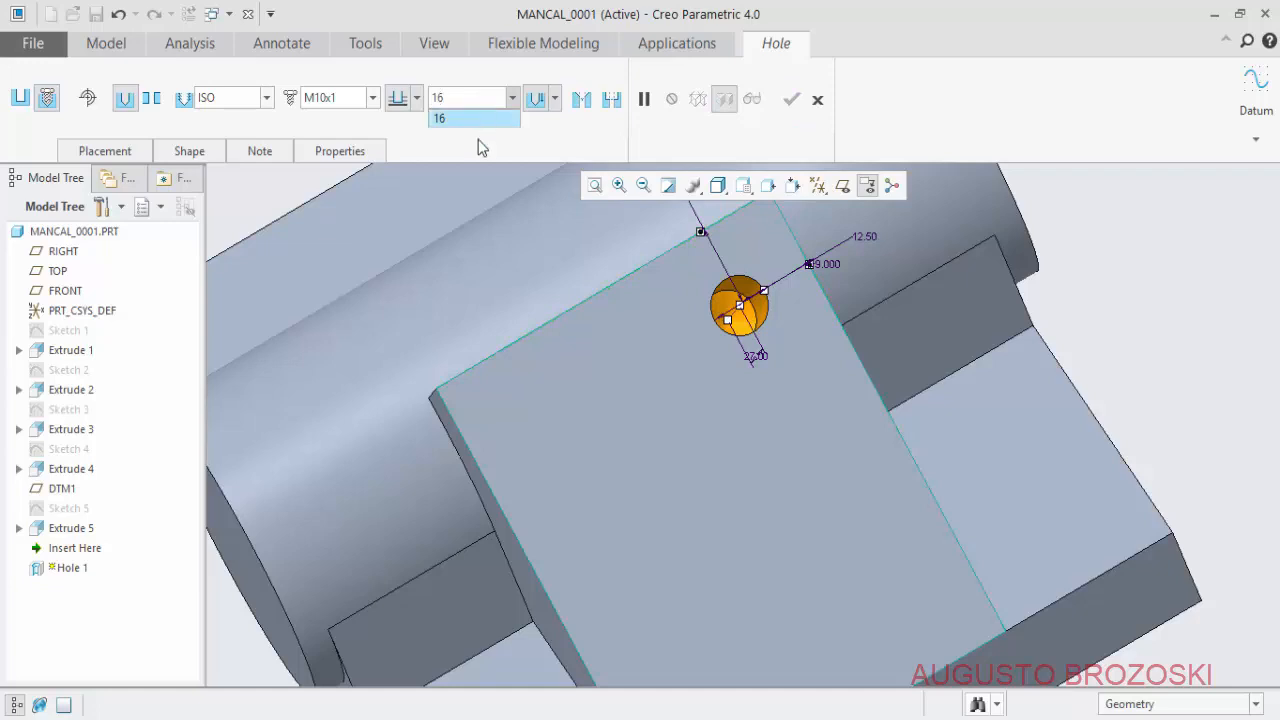
{"action": "key", "text": "Return"}
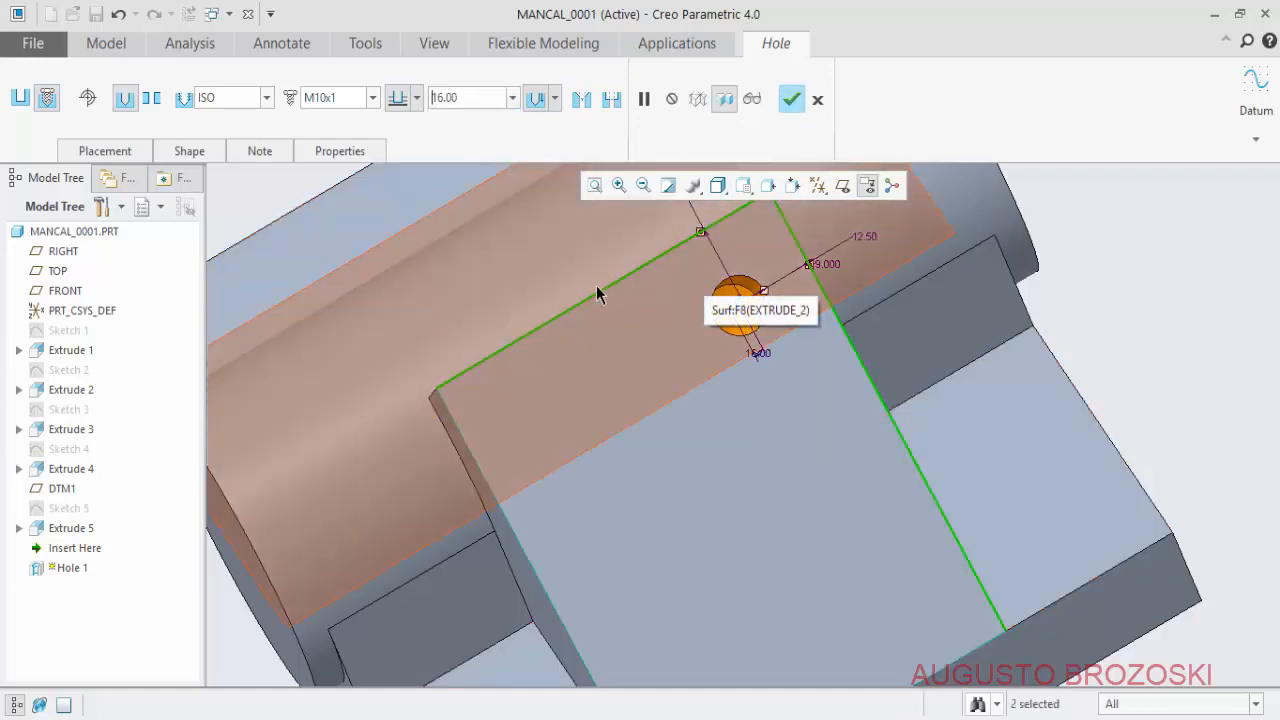
{"action": "left_click", "coordinate": [88, 100]}
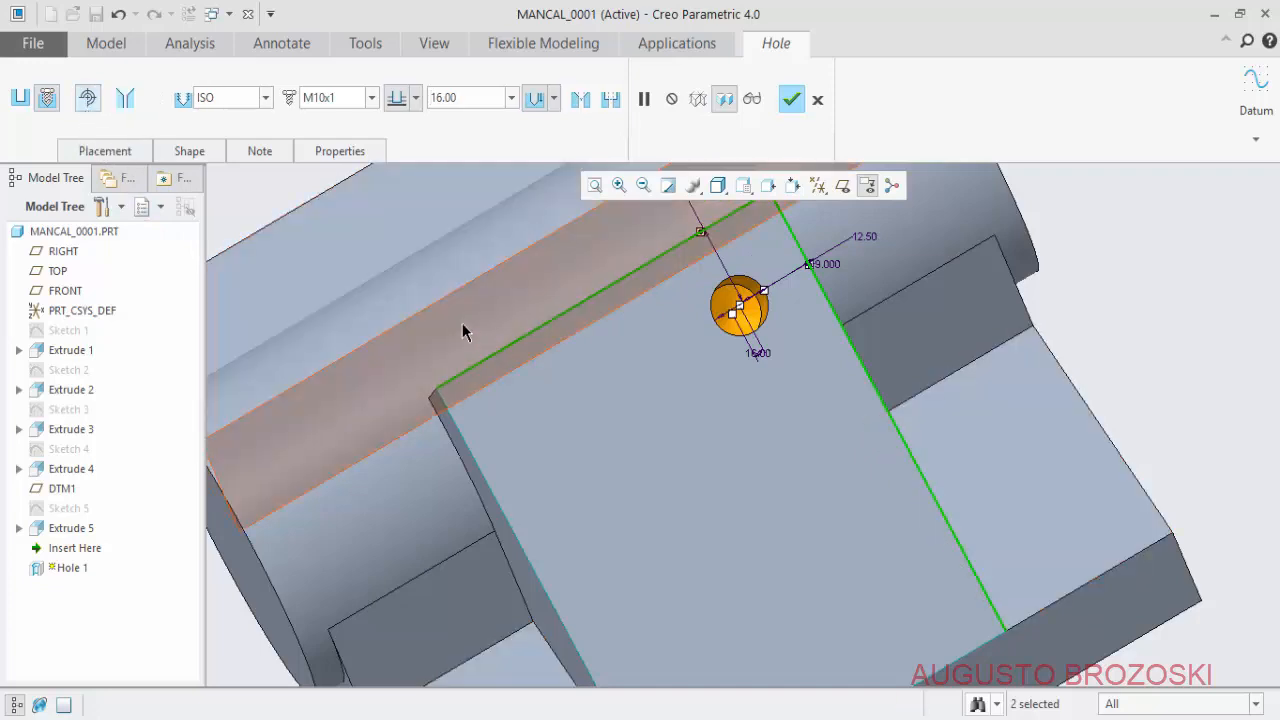
{"action": "left_click", "coordinate": [790, 100]}
- Inspect the finished tapped hole and its thread note up close on the pad, checking the annotation display
{"action": "scroll", "coordinate": [720, 308], "scroll_direction": "down", "scroll_amount": 4}
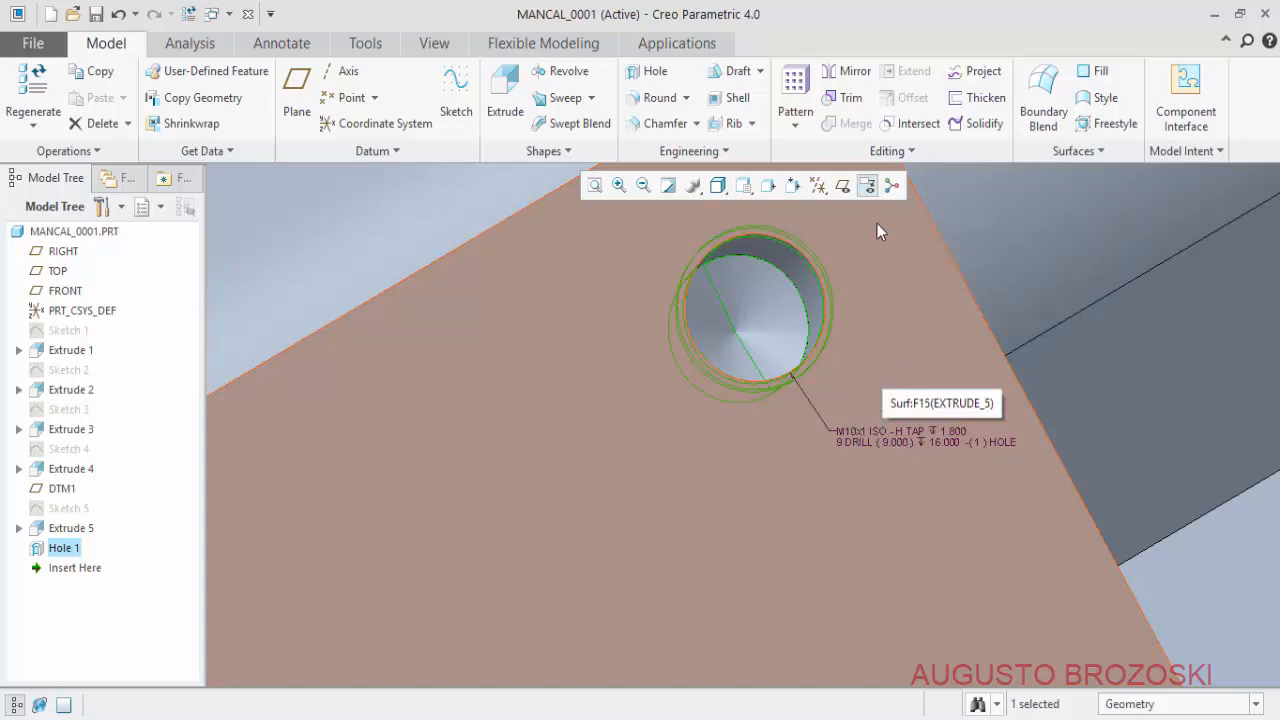
{"action": "left_click", "coordinate": [867, 187]}
{"action": "left_click", "coordinate": [867, 187]}
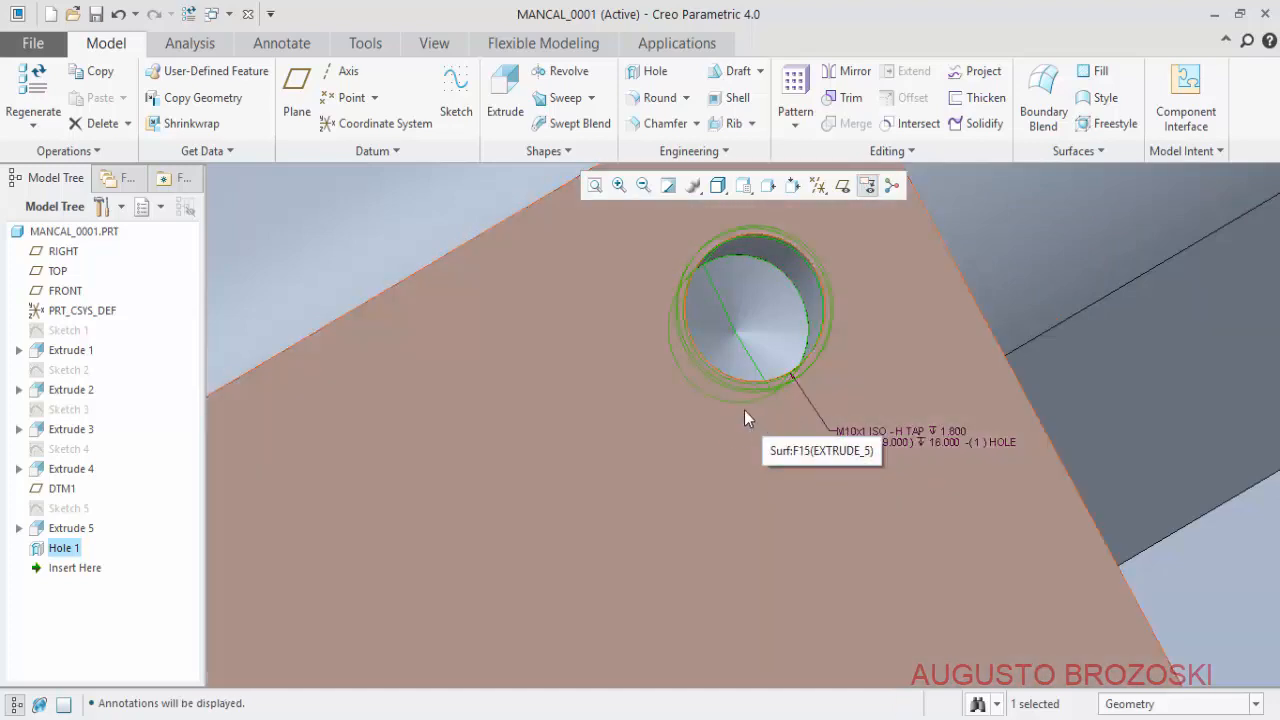
{"action": "key", "text": "ctrl+d"}
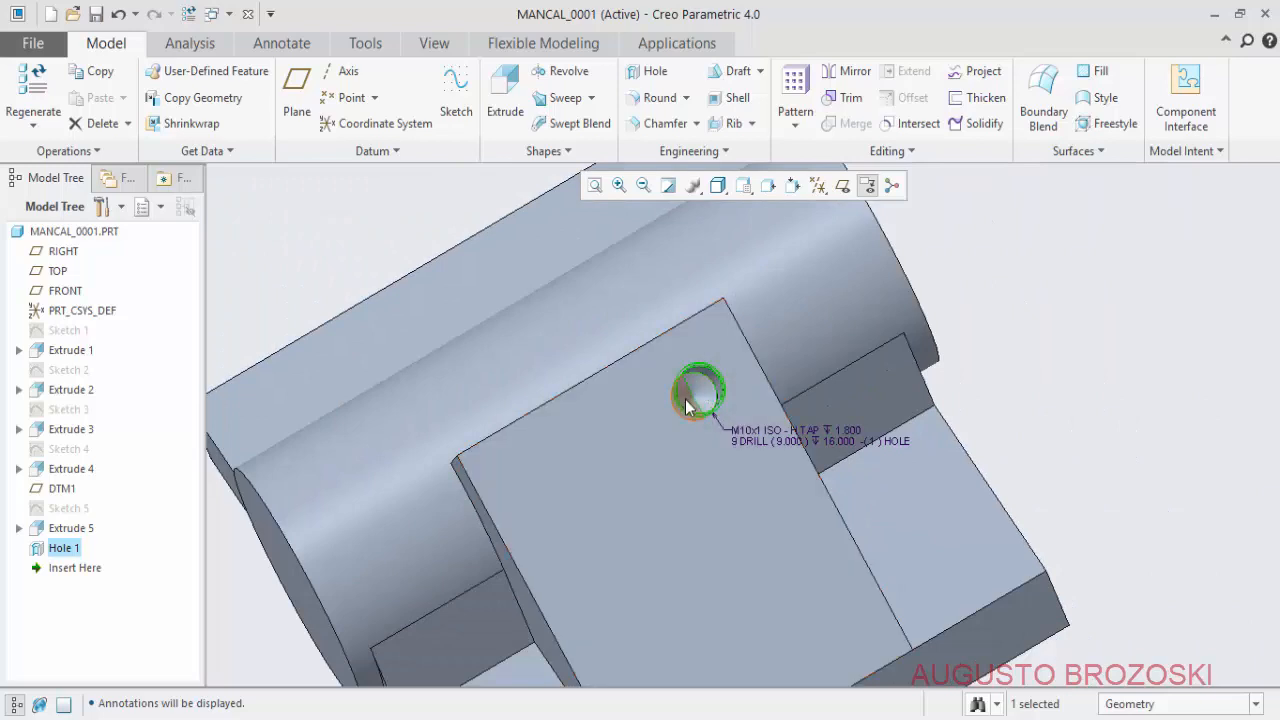
{"action": "scroll", "coordinate": [682, 406], "scroll_direction": "up", "scroll_amount": 1}
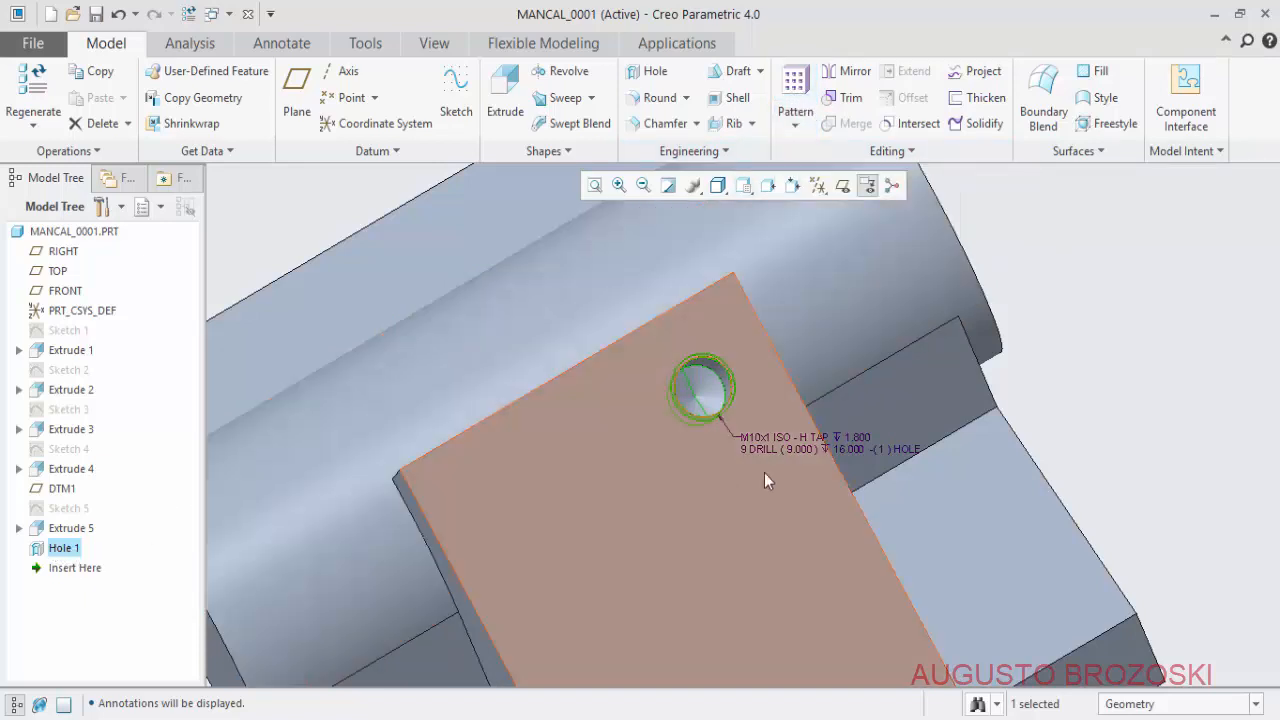
{"action": "left_click", "coordinate": [1084, 346]}
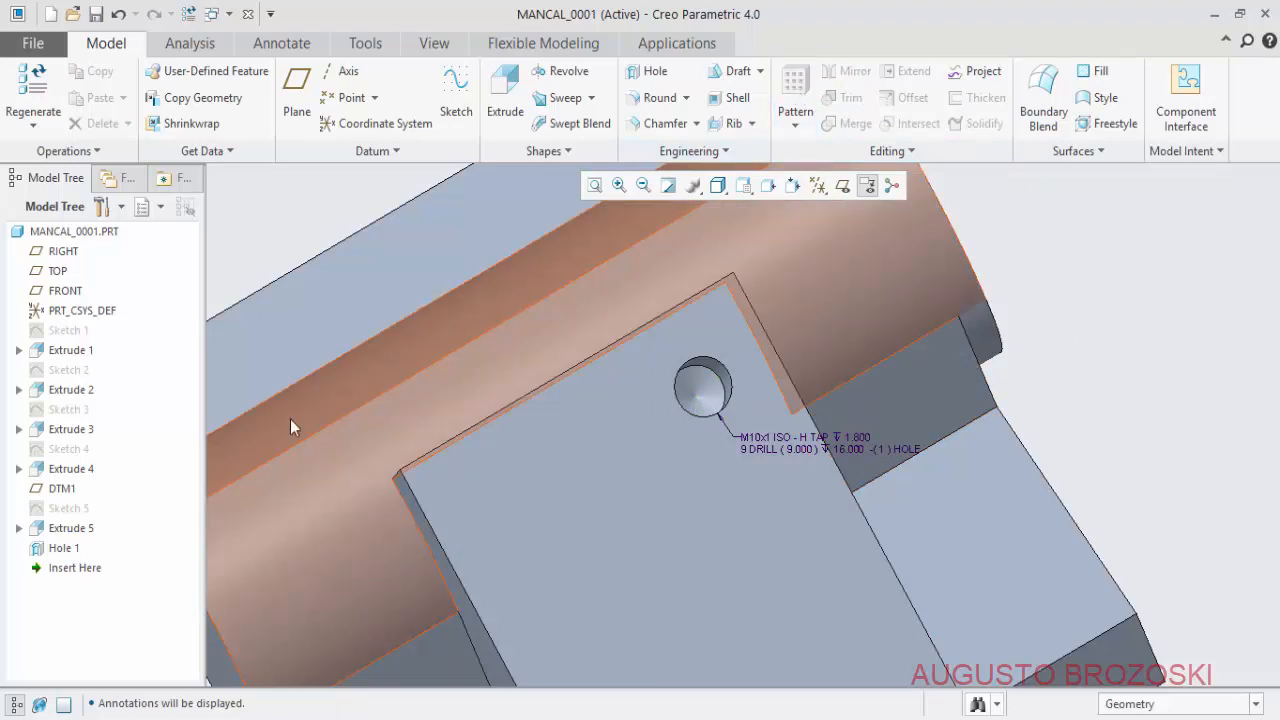
- Start a Direction pattern of the tapped hole, using the pad's upper edge as the first direction
{"action": "left_click", "coordinate": [60, 550]}
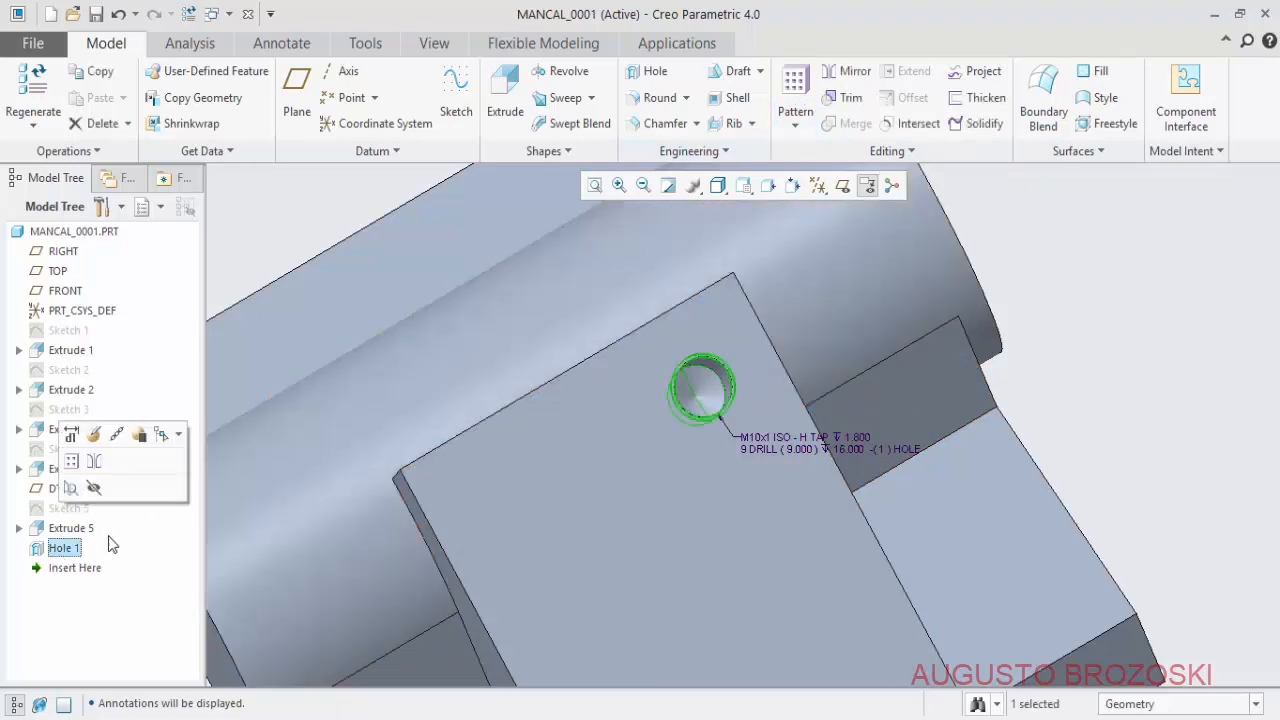
{"action": "left_click", "coordinate": [793, 88]}
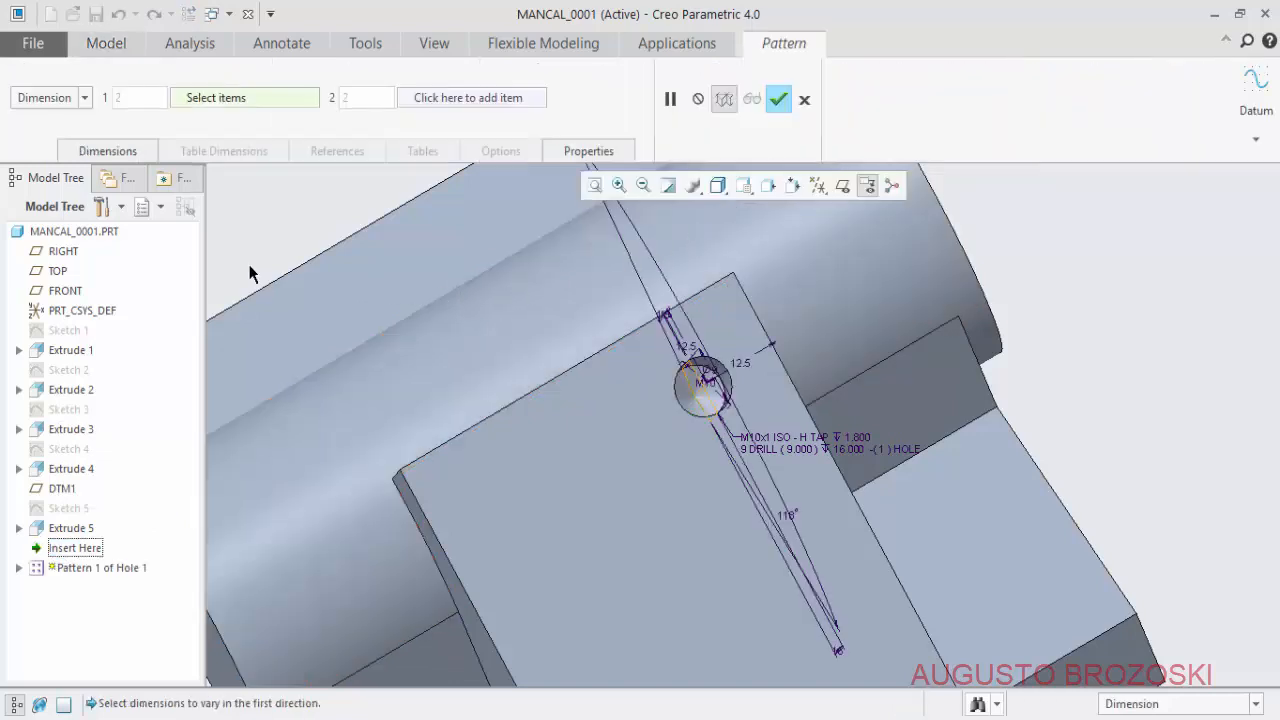
{"action": "left_click", "coordinate": [85, 100]}
{"action": "left_click", "coordinate": [50, 135]}
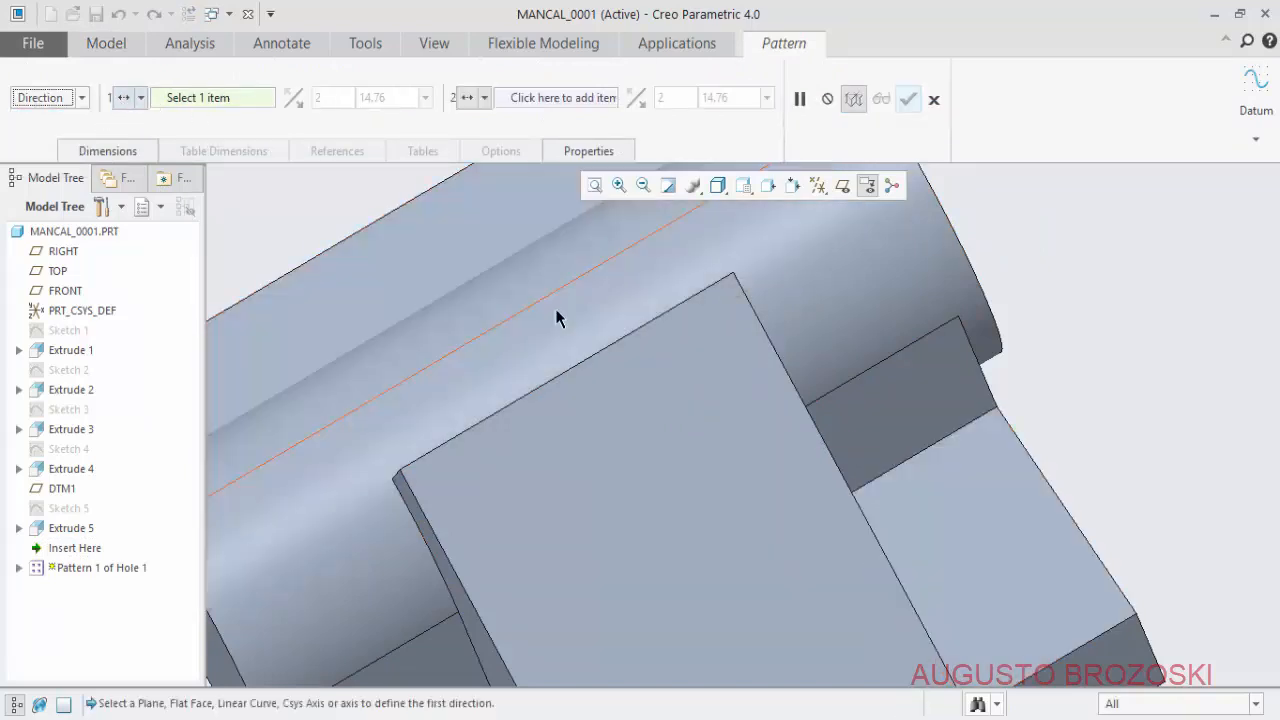
{"action": "left_click", "coordinate": [647, 324]}
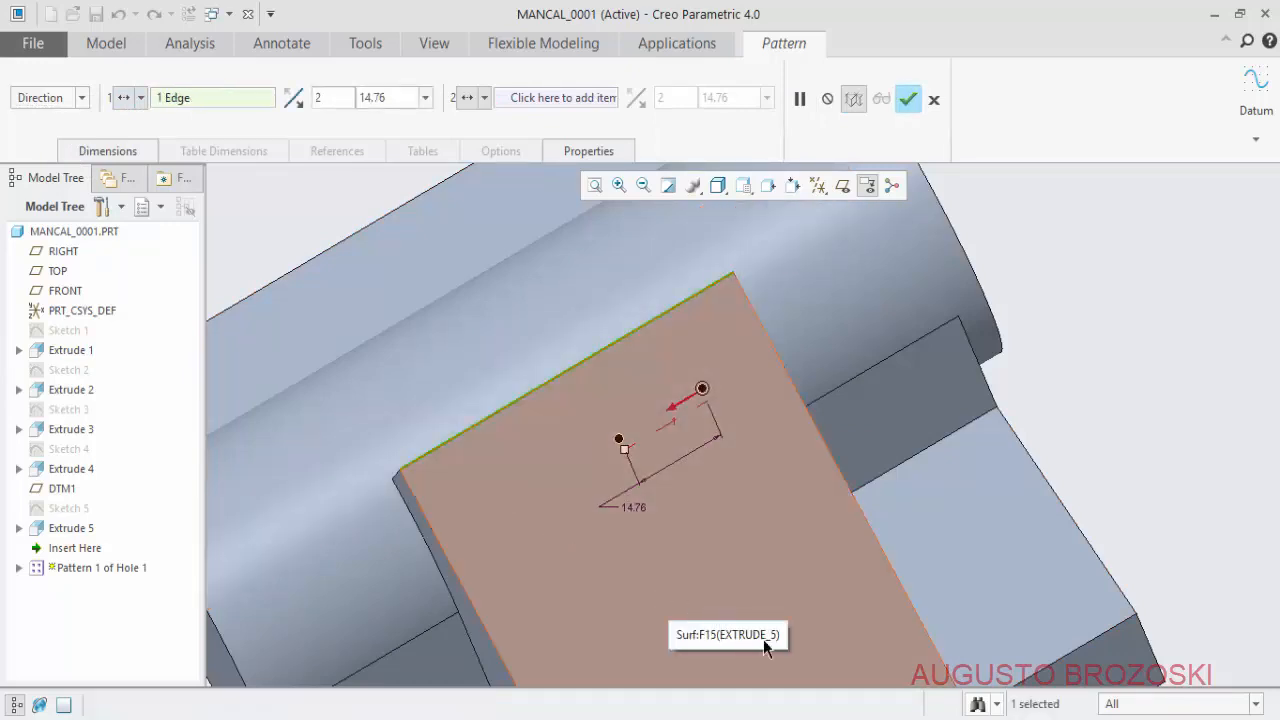
- Consult the hole spacing in view A of the PDF drawing and return to the part
{"action": "key", "text": "alt+Tab"}
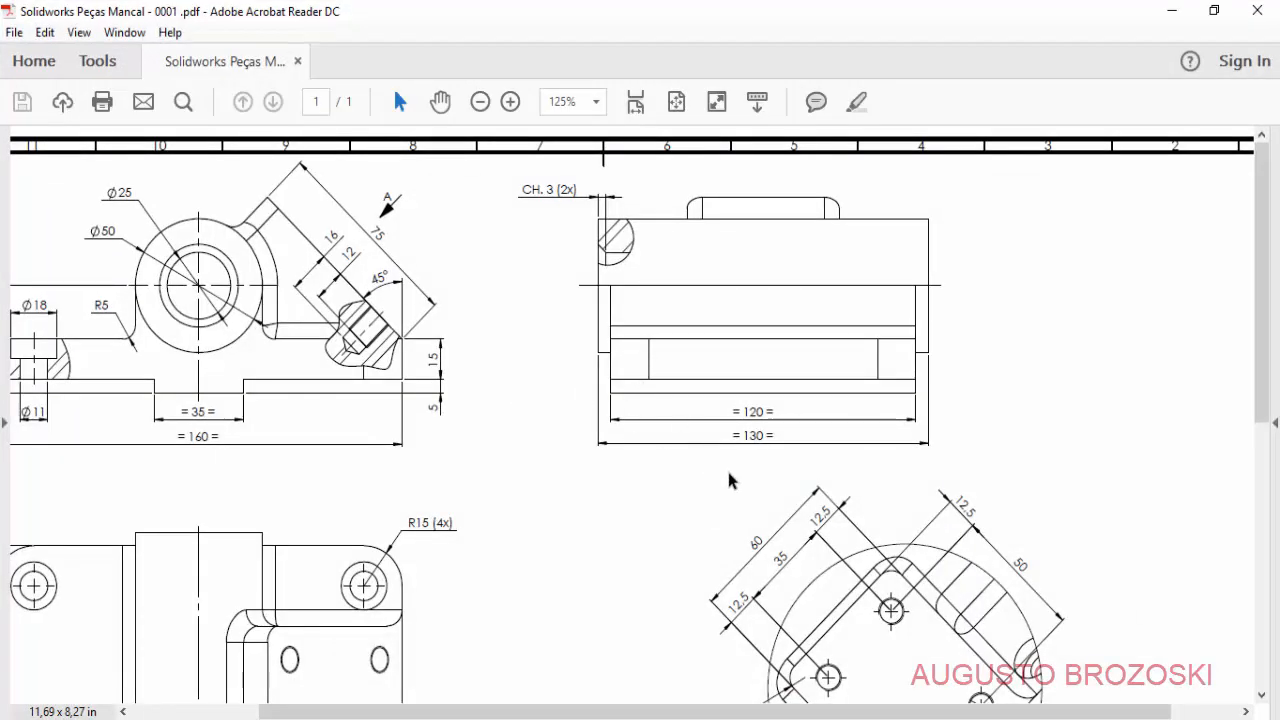
{"action": "scroll", "coordinate": [706, 476], "scroll_direction": "down", "scroll_amount": 5}
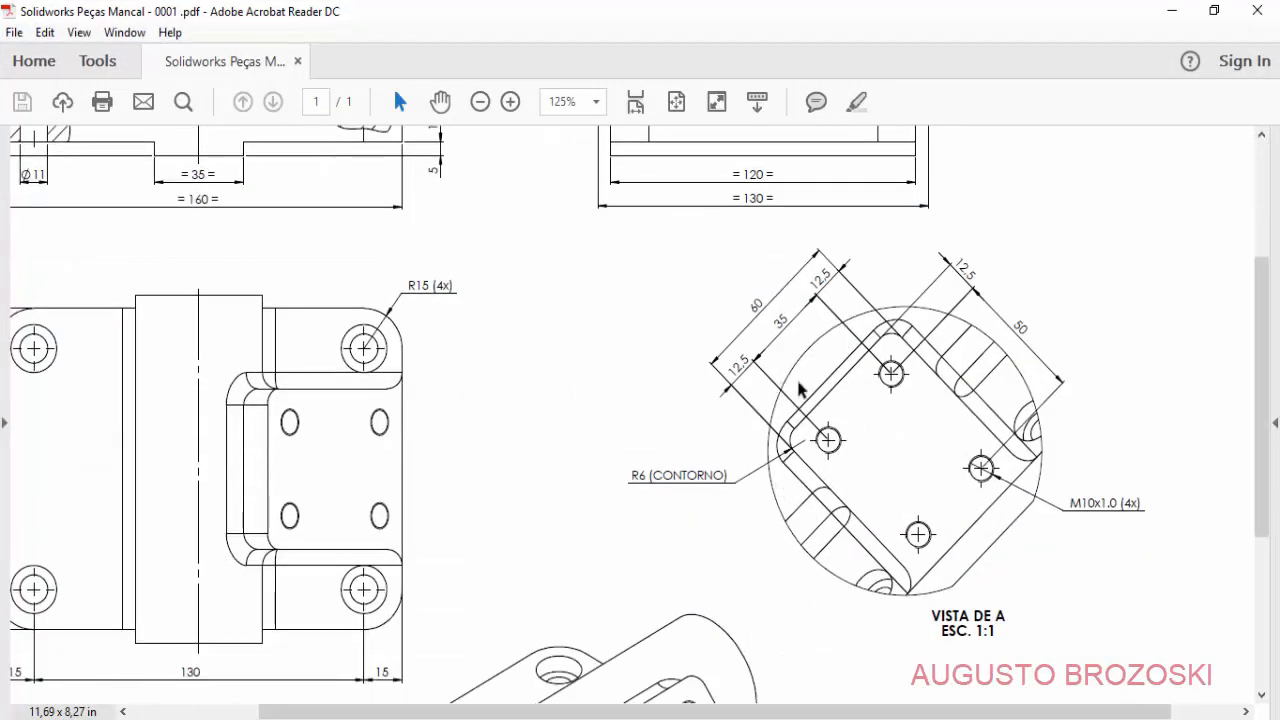
{"action": "left_click", "coordinate": [1168, 28]}
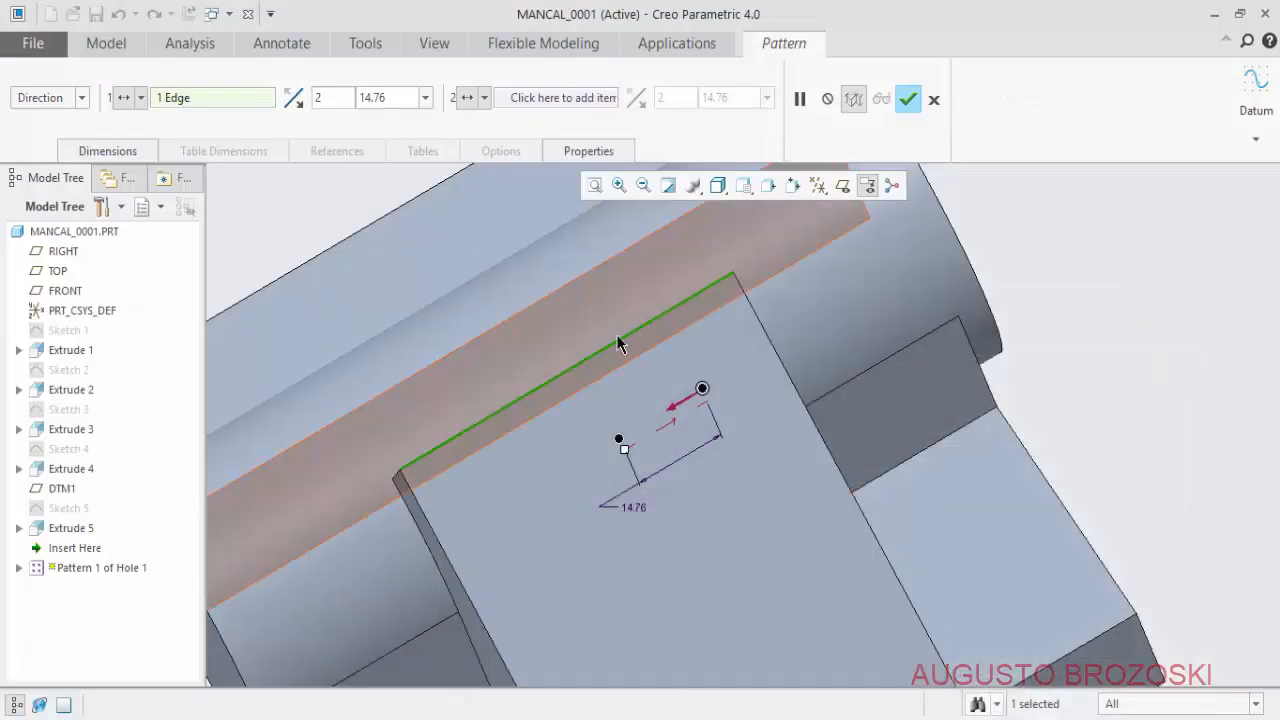
- Set the hole pattern's spacing in the first direction to 35 mm
{"action": "left_click", "coordinate": [392, 104]}
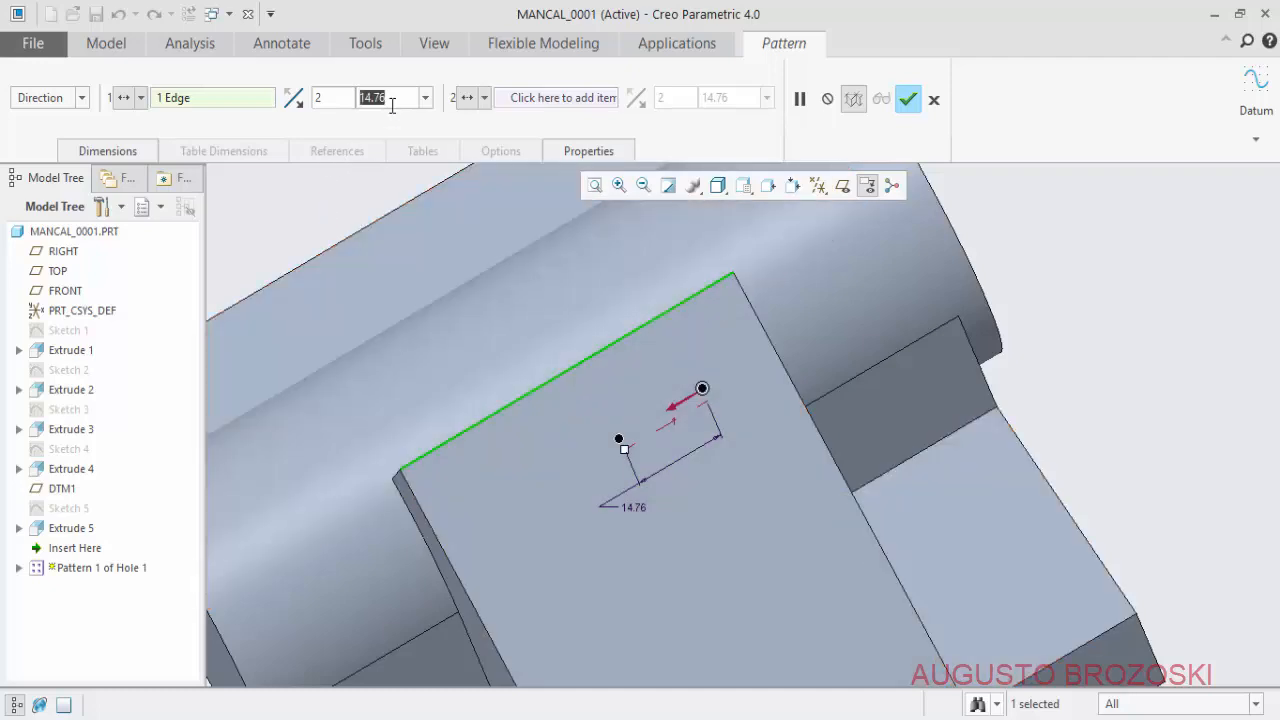
{"action": "type", "text": "35"}
{"action": "key", "text": "Return"}
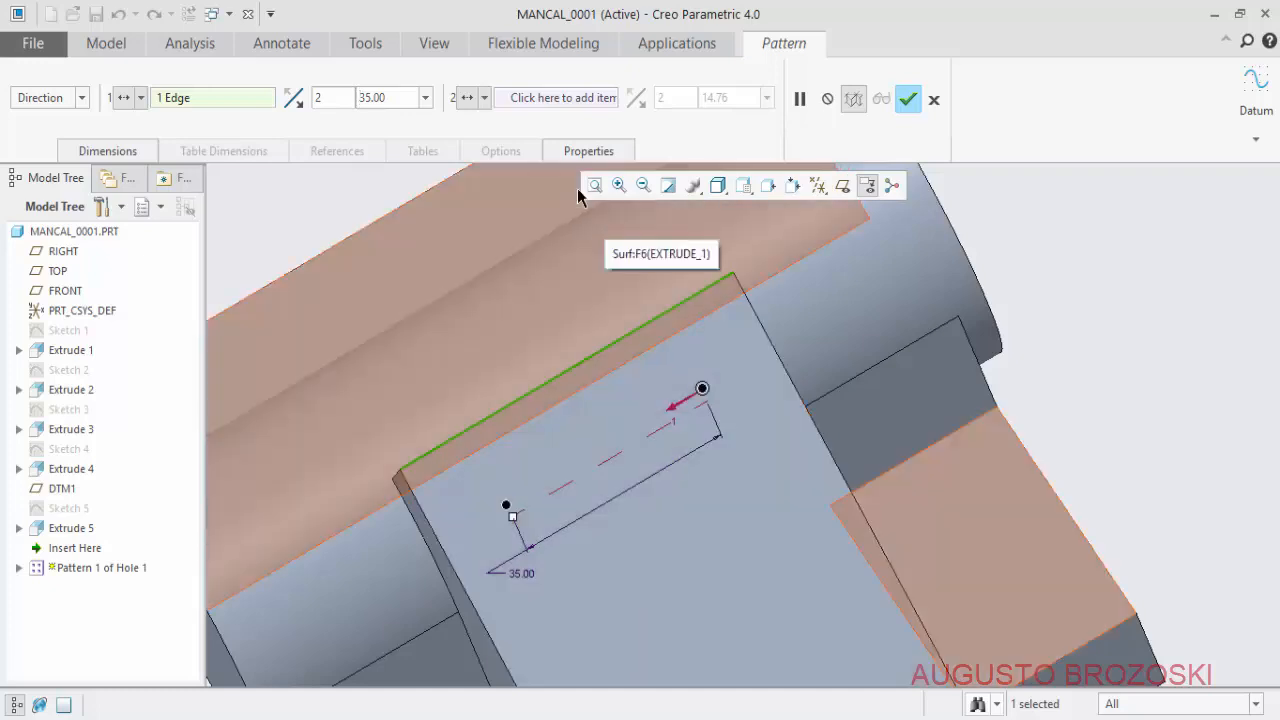
- Use the pad's long sloping side edge as the second pattern direction and flip it so the holes run down the pad
{"action": "left_click", "coordinate": [594, 100]}
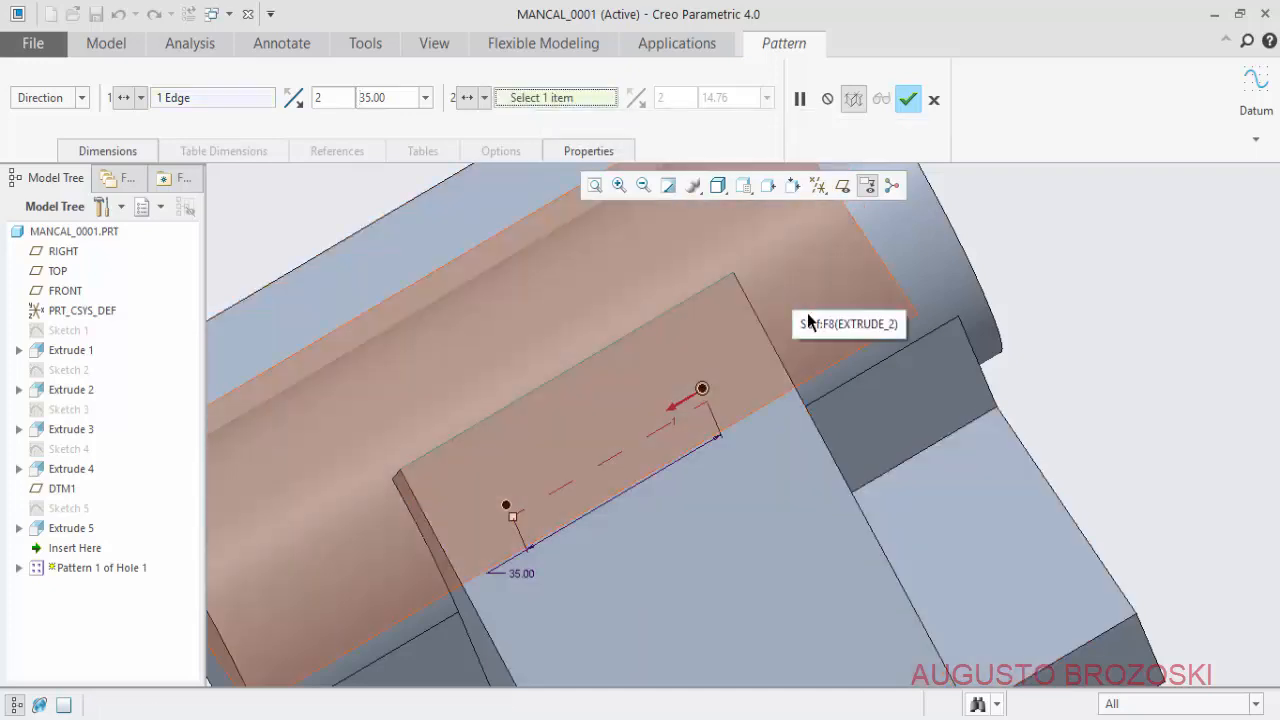
{"action": "left_click", "coordinate": [803, 405]}
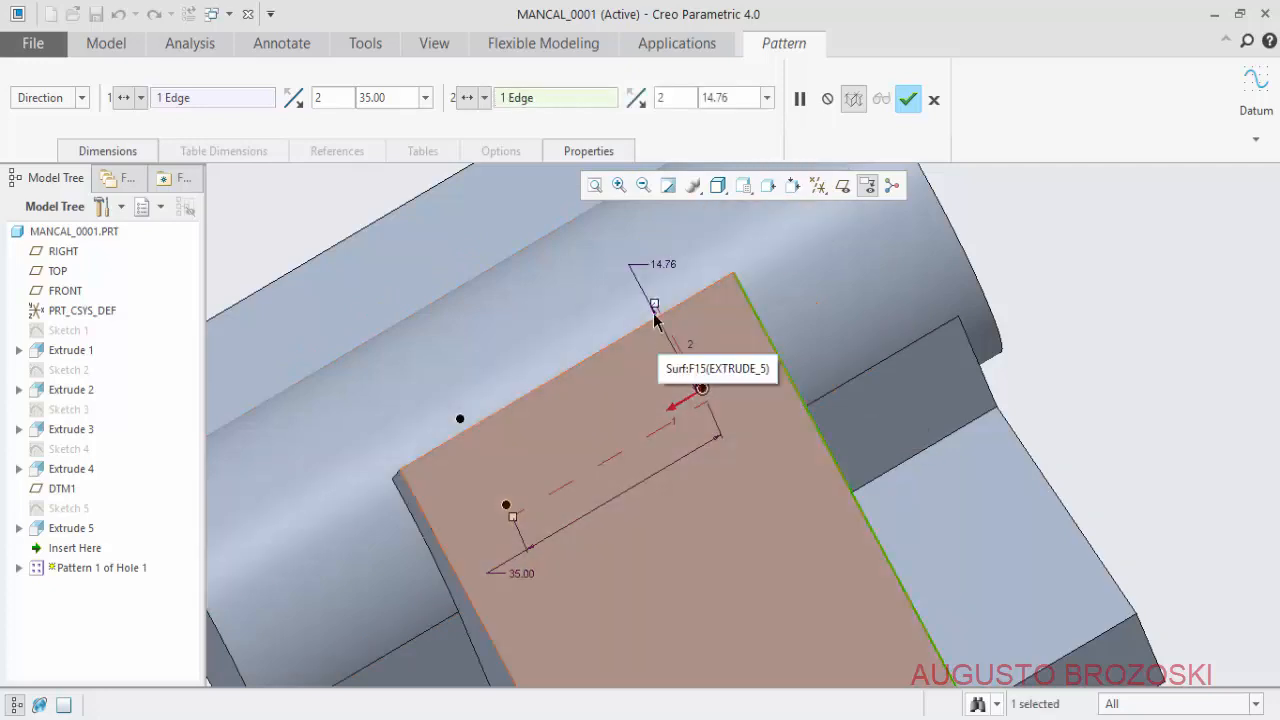
{"action": "left_click", "coordinate": [635, 100]}
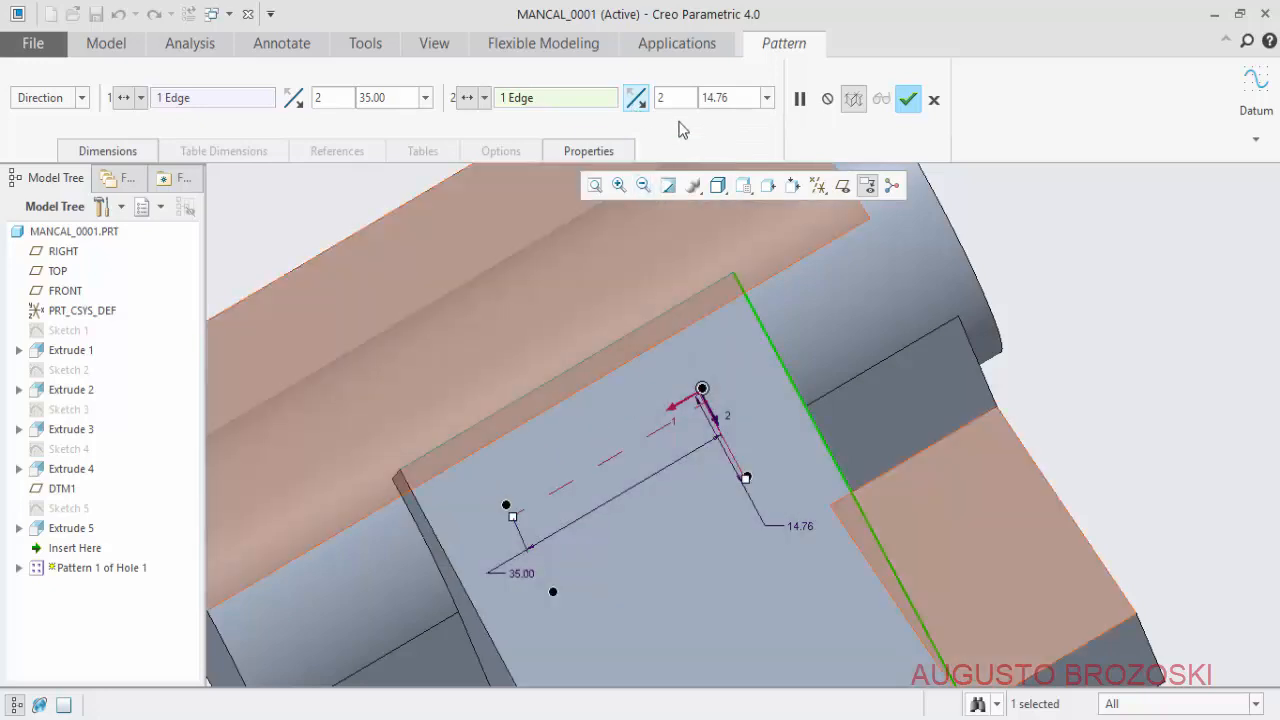
- Set the second direction's spacing to 50 mm and complete the hole pattern
{"action": "left_click", "coordinate": [738, 104]}
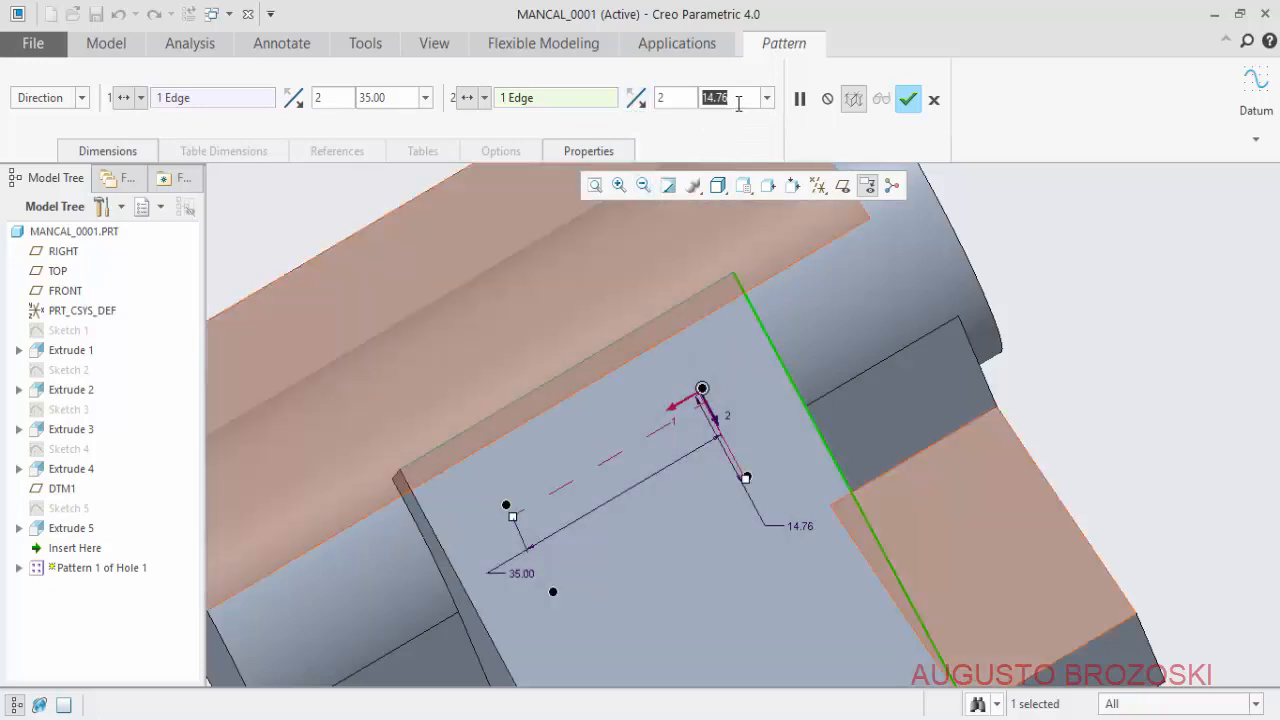
{"action": "type", "text": "50"}
{"action": "key", "text": "Return"}
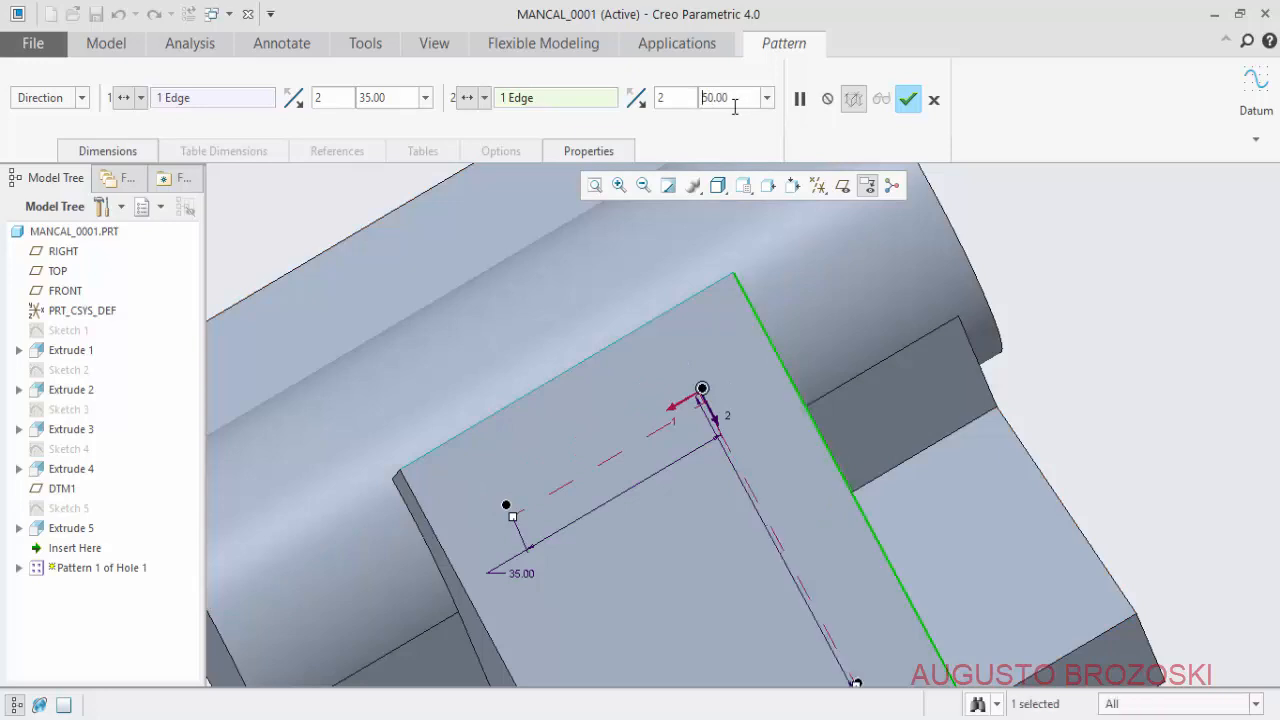
{"action": "middle_click_drag", "start_coordinate": [851, 683], "coordinate": [760, 480]}
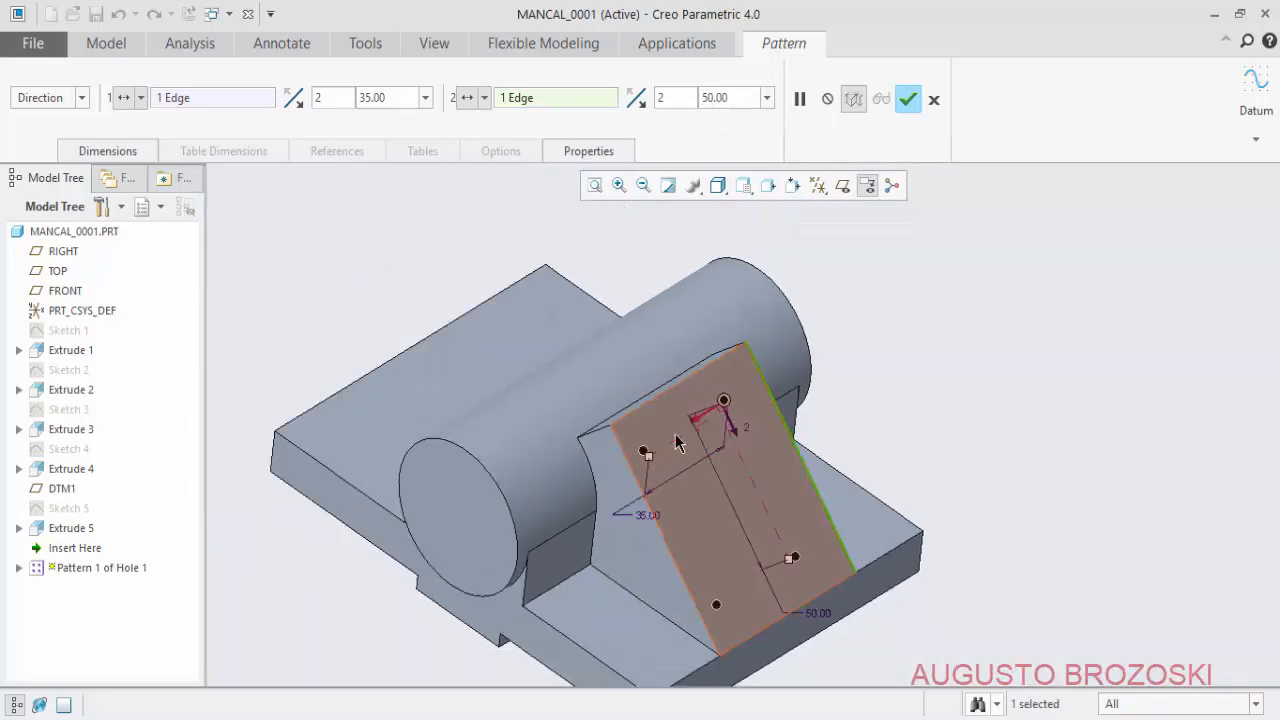
{"action": "left_click", "coordinate": [907, 101]}
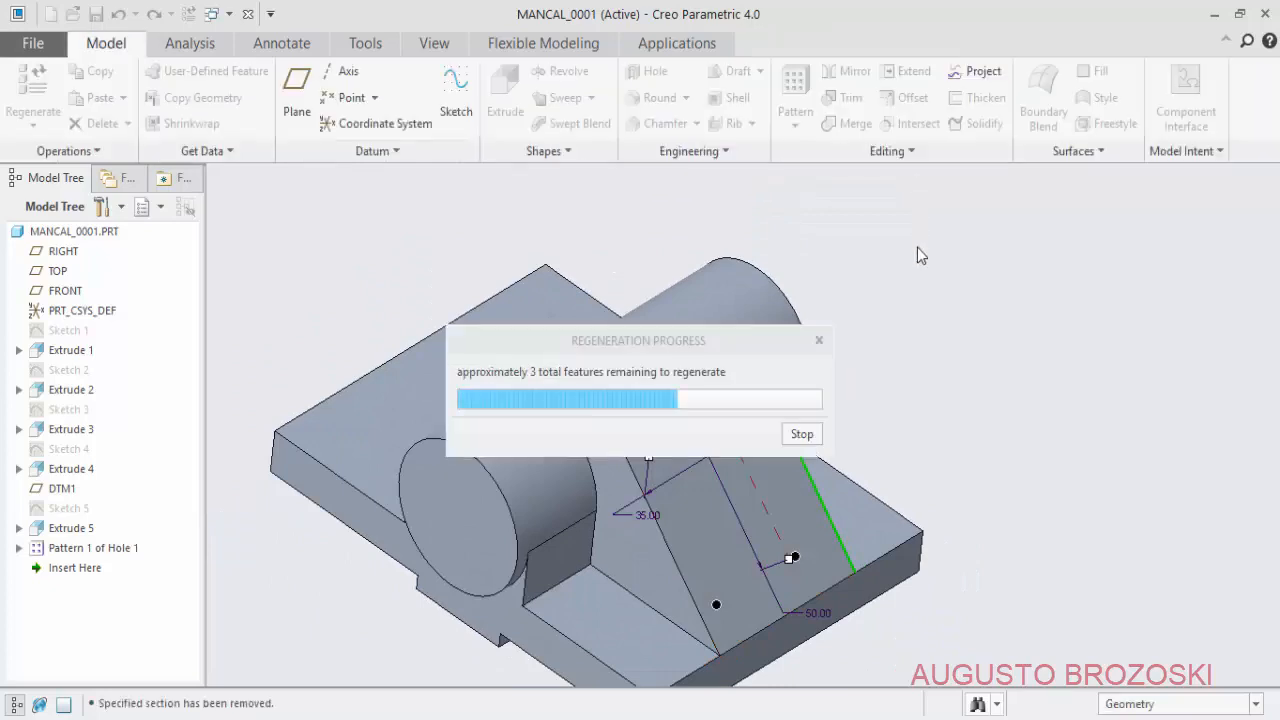
- Inspect the patterned tapped holes on the angled pad and return the model to Standard Orientation
{"action": "scroll", "coordinate": [716, 525], "scroll_direction": "down", "scroll_amount": 3}
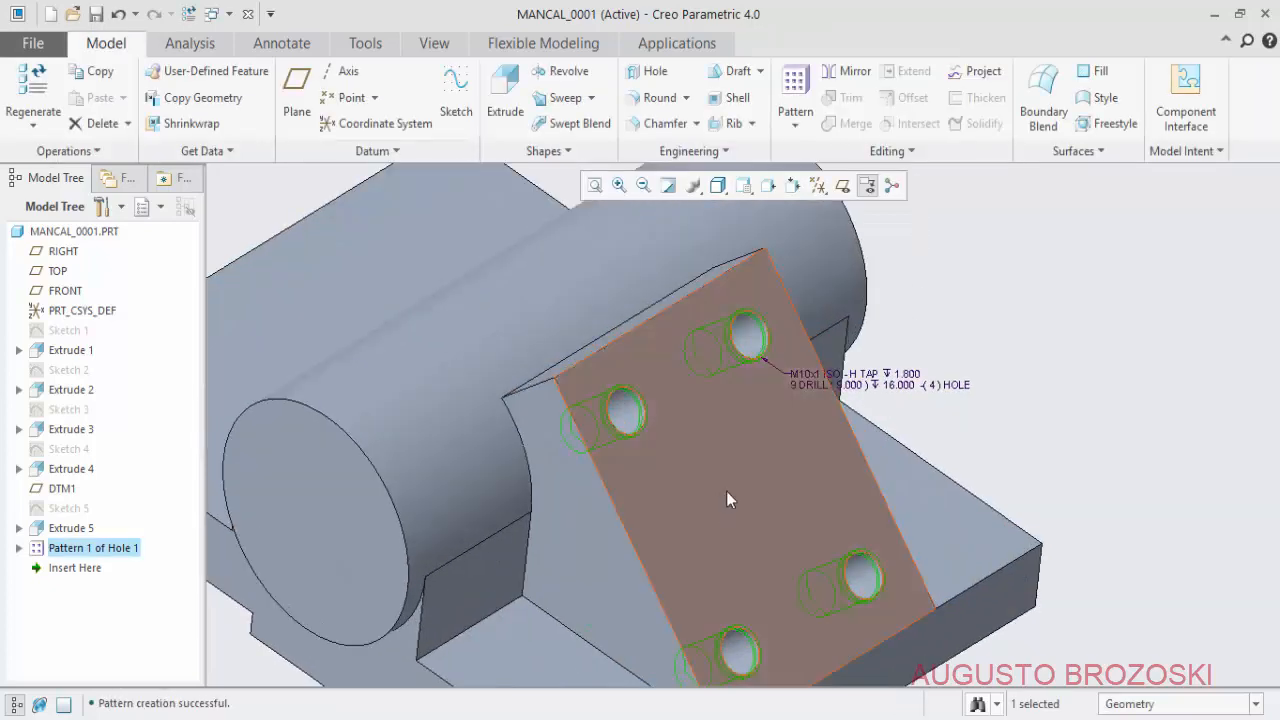
{"action": "mouse_move", "coordinate": [778, 476]}
{"action": "middle_mouse_down"}
{"action": "mouse_move", "coordinate": [729, 477]}
{"action": "mouse_move", "coordinate": [749, 477]}
{"action": "mouse_move", "coordinate": [766, 431]}
{"action": "mouse_move", "coordinate": [790, 440]}
{"action": "mouse_move", "coordinate": [913, 317]}
{"action": "middle_mouse_up"}
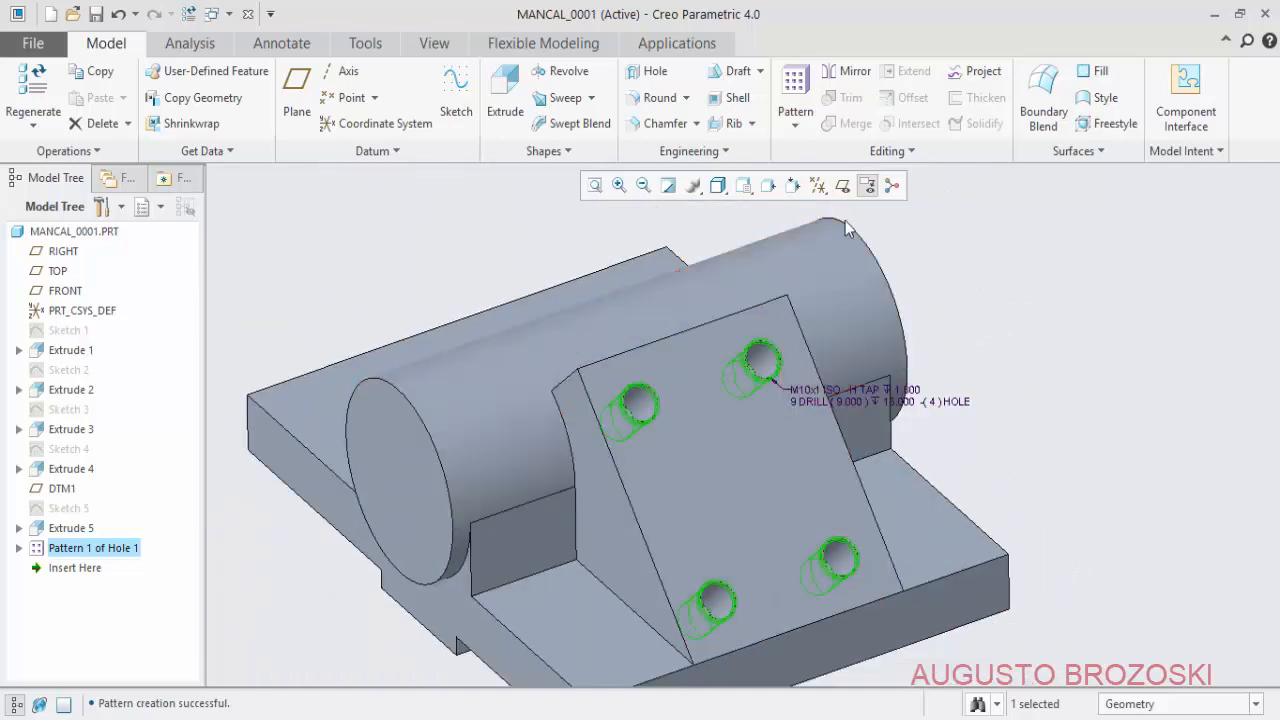
{"action": "left_click", "coordinate": [744, 187]}
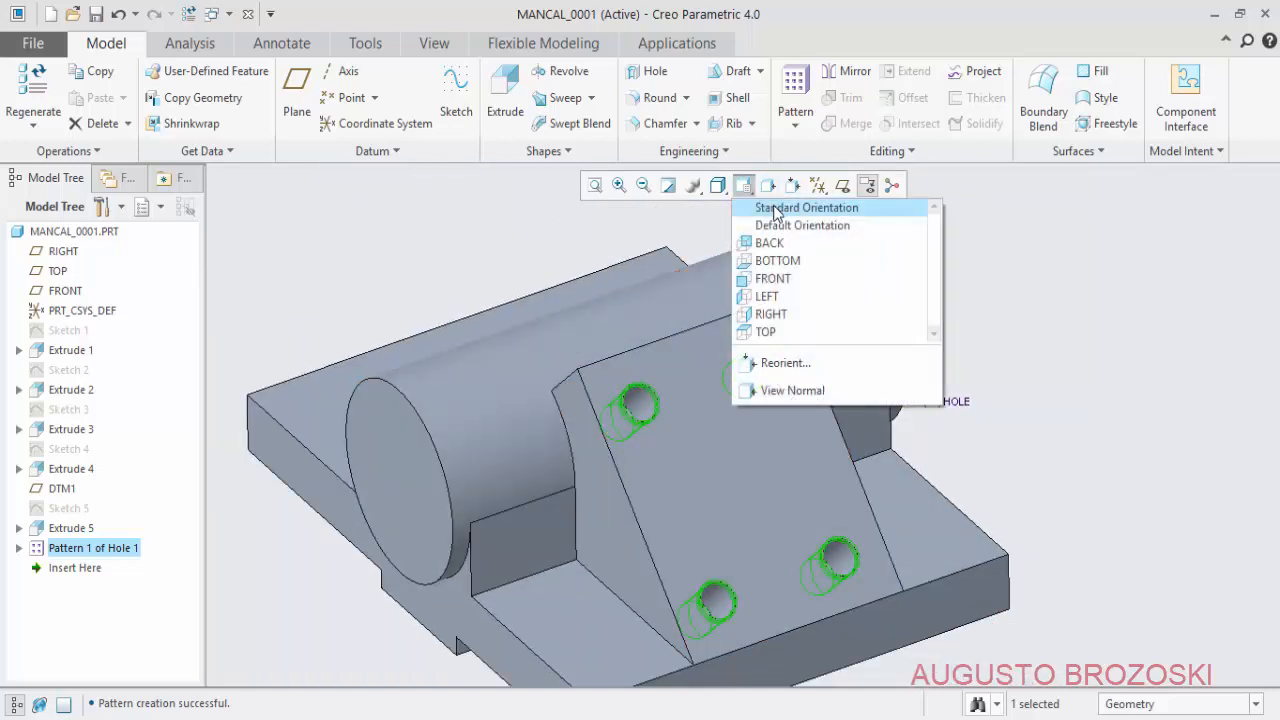
{"action": "left_click", "coordinate": [776, 210]}
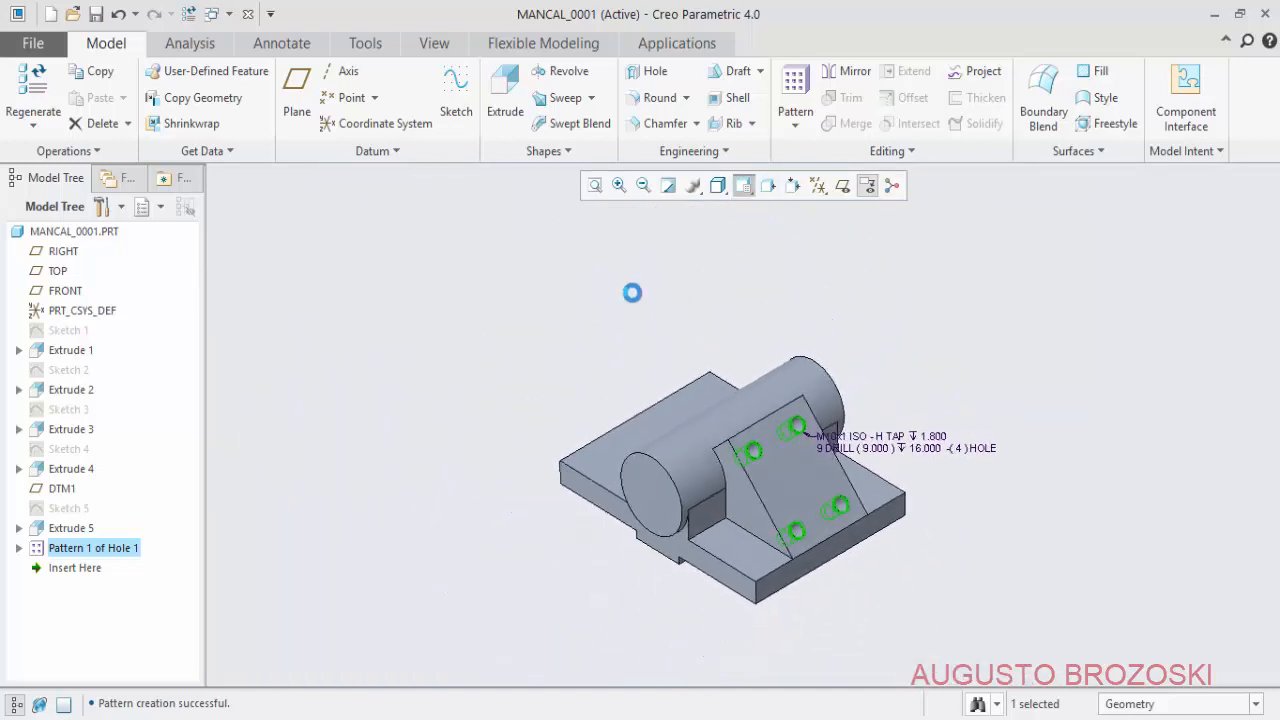